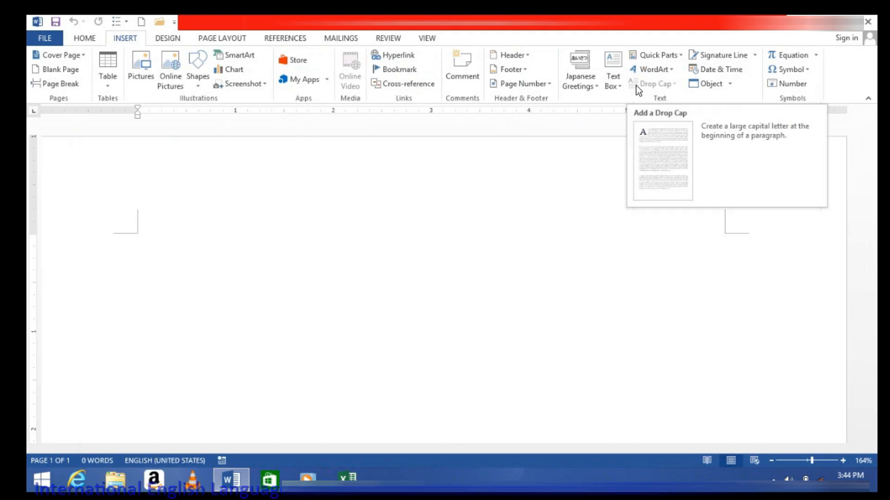
Look through the February salutation options for a Japanese greeting and leave without inserting one
left_click(587, 85)
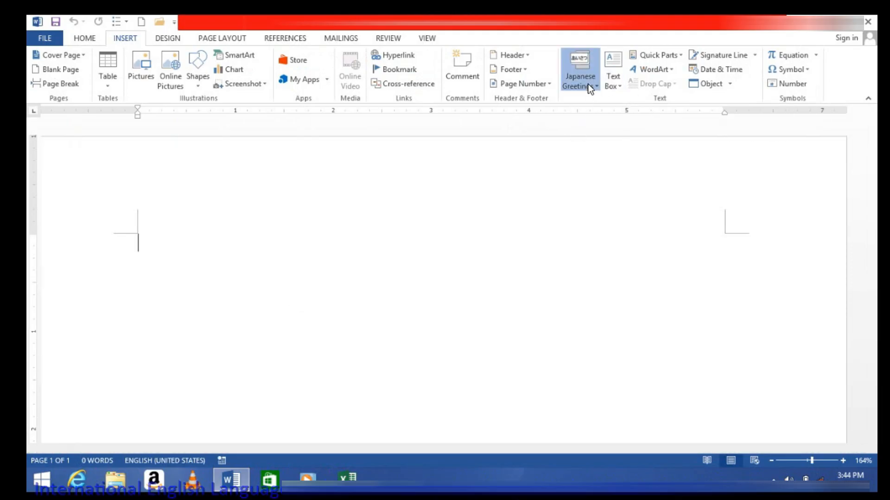
left_click(595, 99)
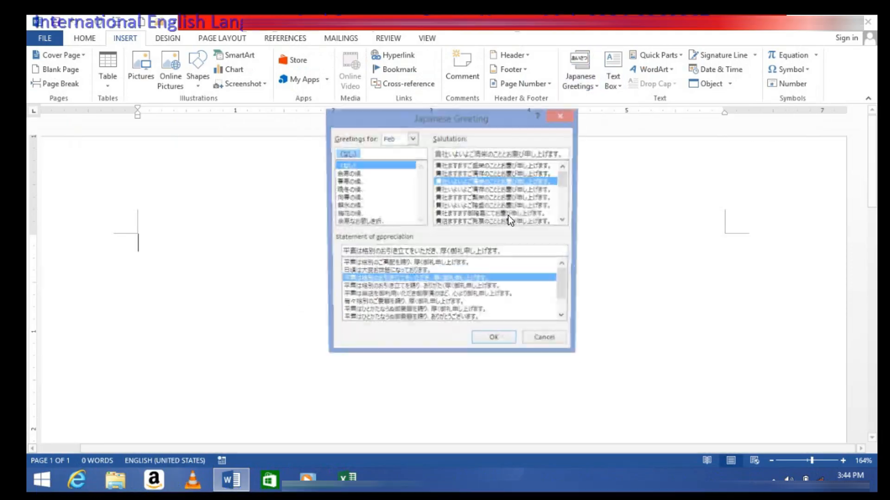
left_click(476, 190)
left_click(461, 198)
left_click(460, 206)
left_click(455, 214)
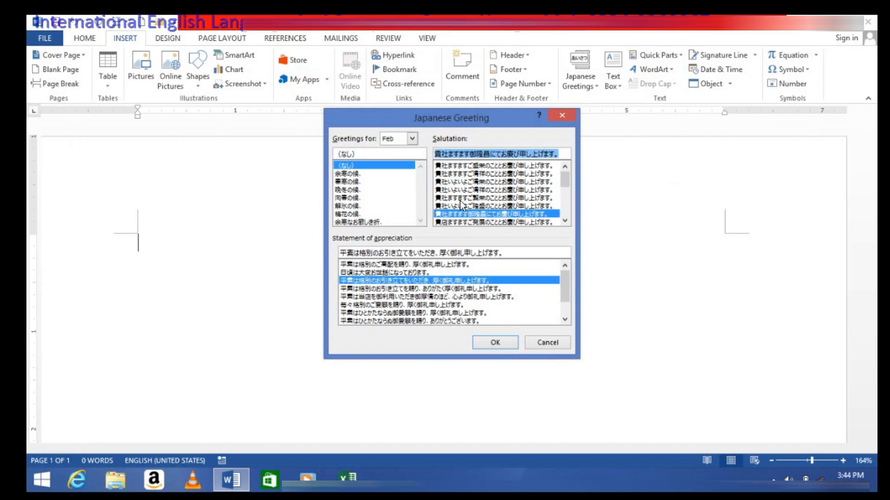
key("Up")
key("Up")
key("Up")
key("Up")
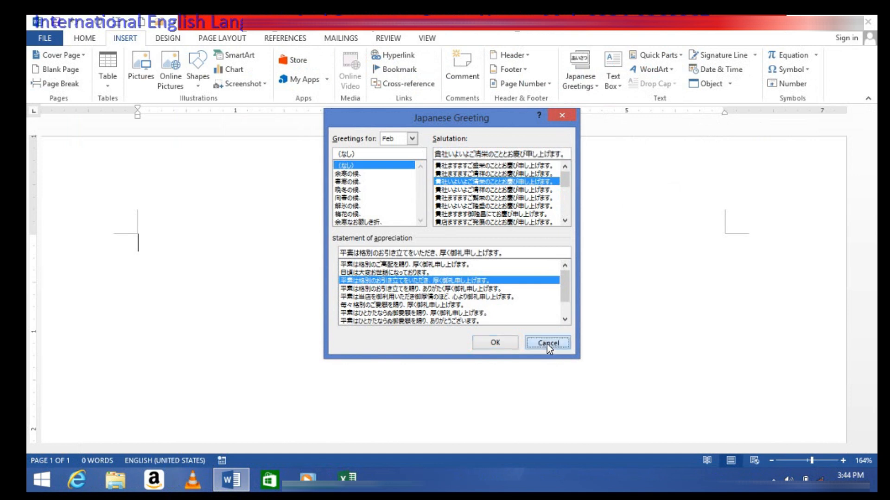
left_click(547, 343)
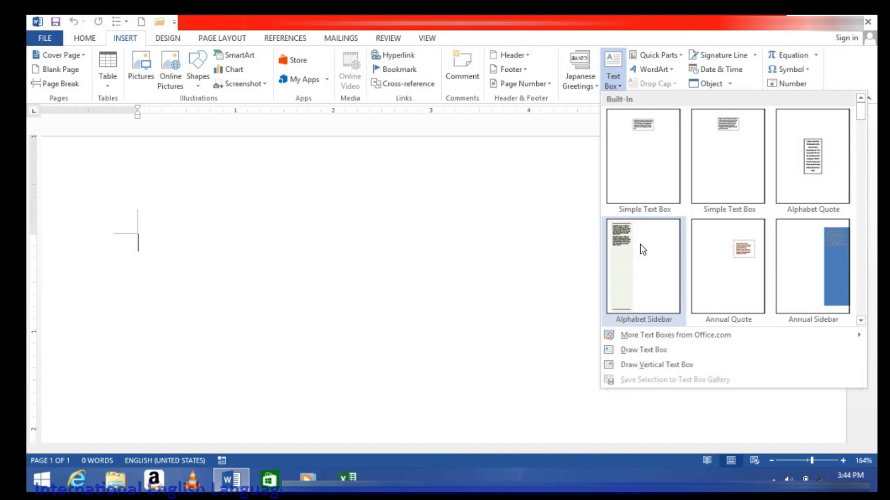
Insert an Alphabet Sidebar text box and replace its placeholder text with sample text generated by =rand()
left_click(358, 316)
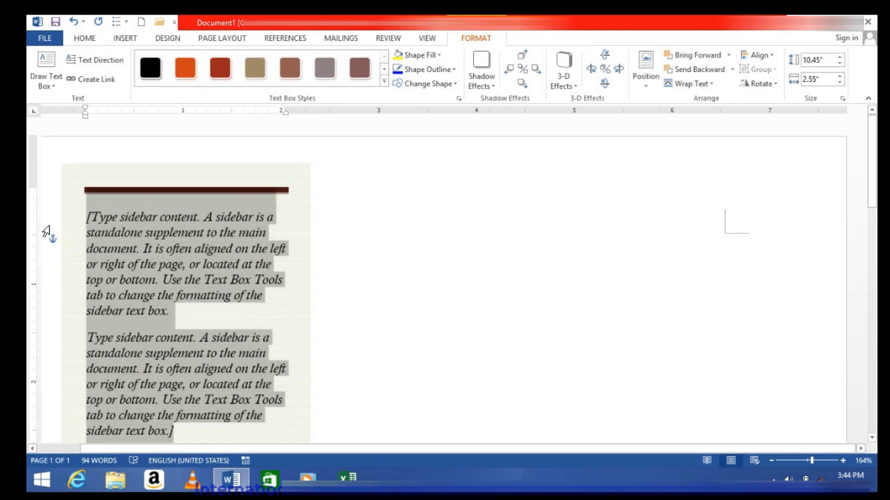
left_click(123, 211)
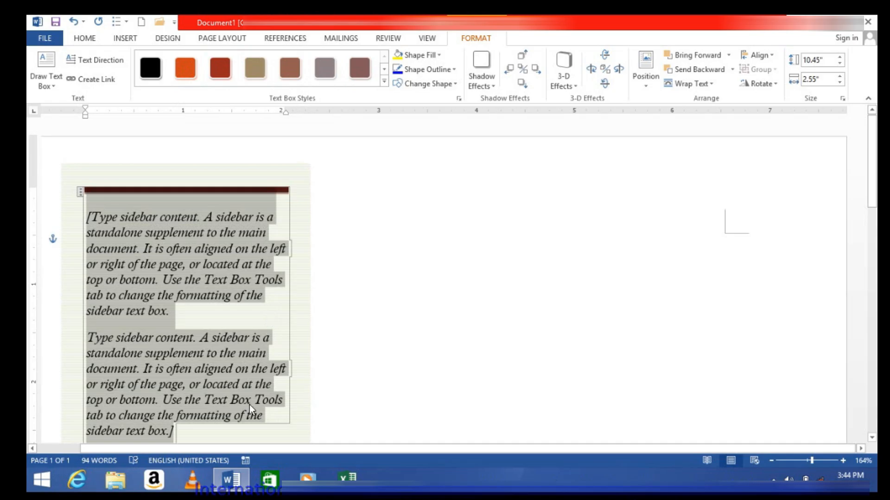
key("Delete")
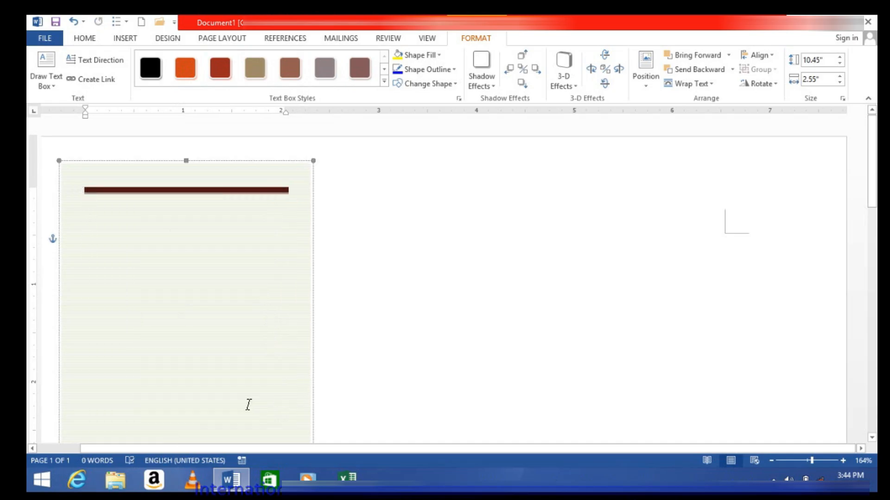
type("=rand()")
key("Return")
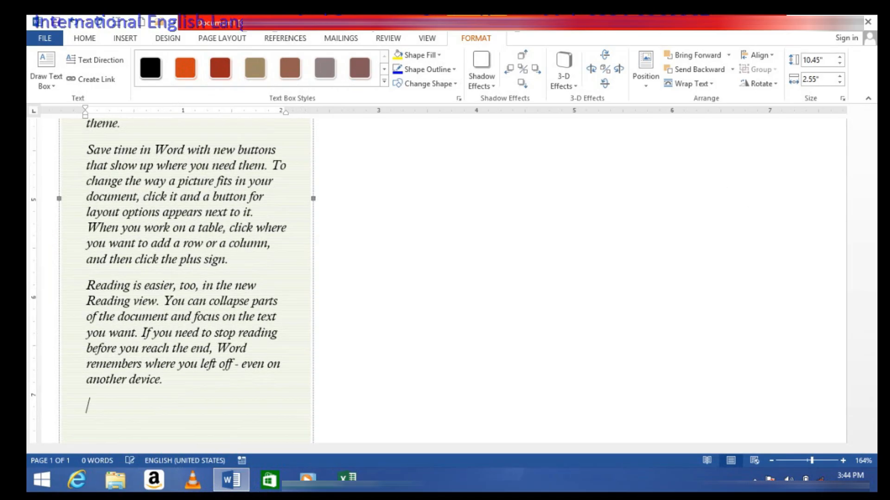
Delete the whole Alphabet Sidebar text box from the page
scroll(202, 381, "up", 5)
scroll(222, 277, "up", 4)
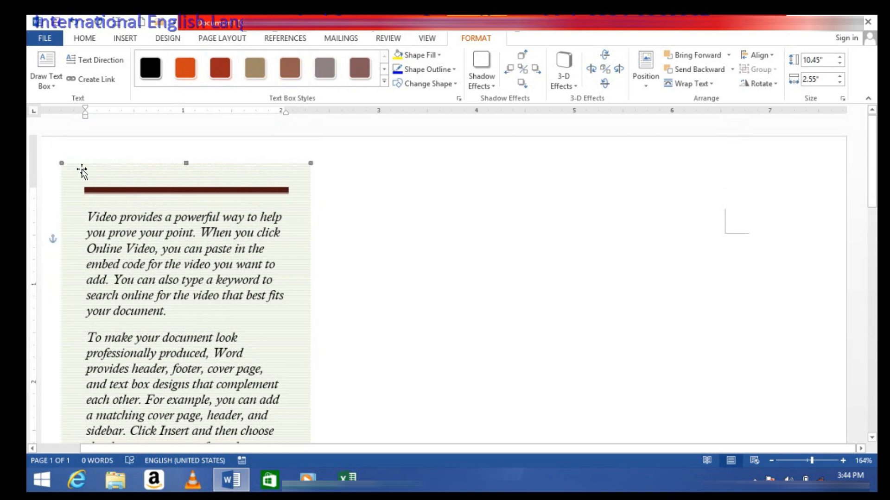
key("Delete")
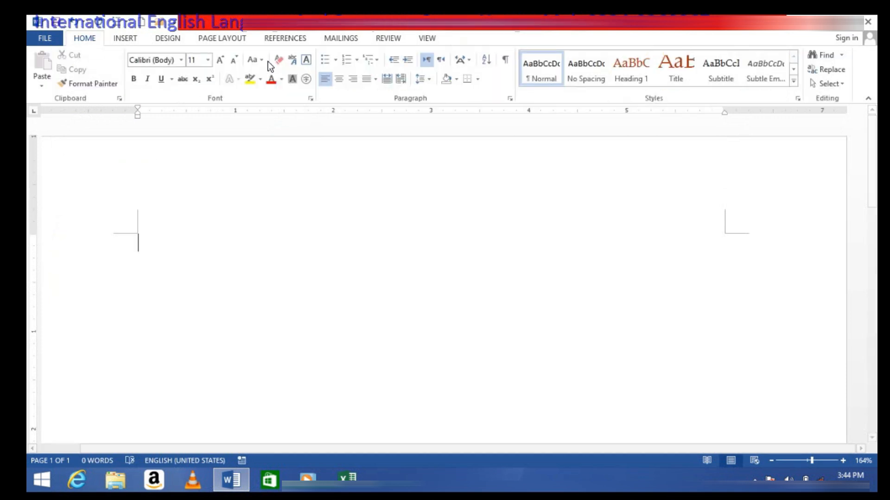
Draw a text box about 6.19" wide and 0.69" high above the page's top margin and enter "Welcome to you all" in it
left_click(122, 39)
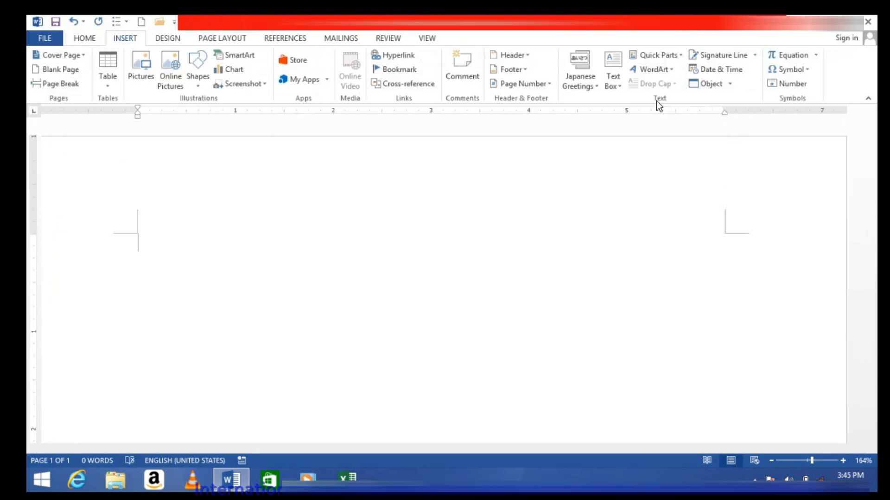
left_click(613, 84)
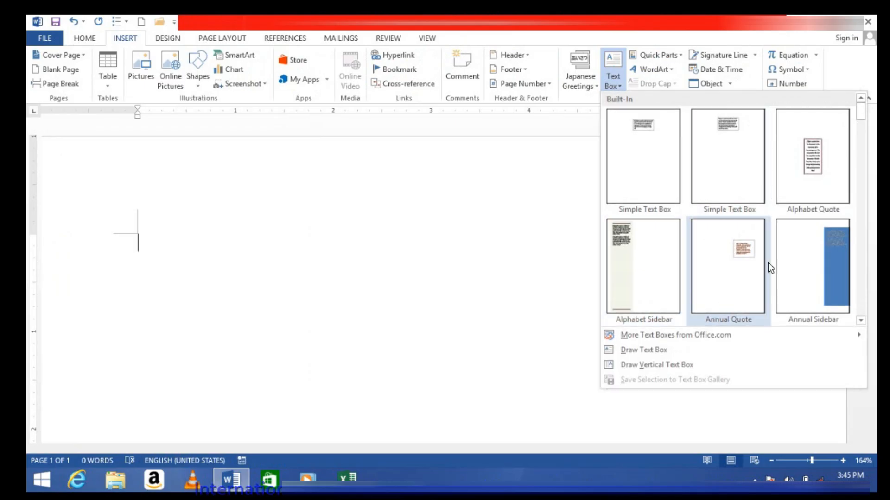
left_click_drag(861, 113, 865, 277)
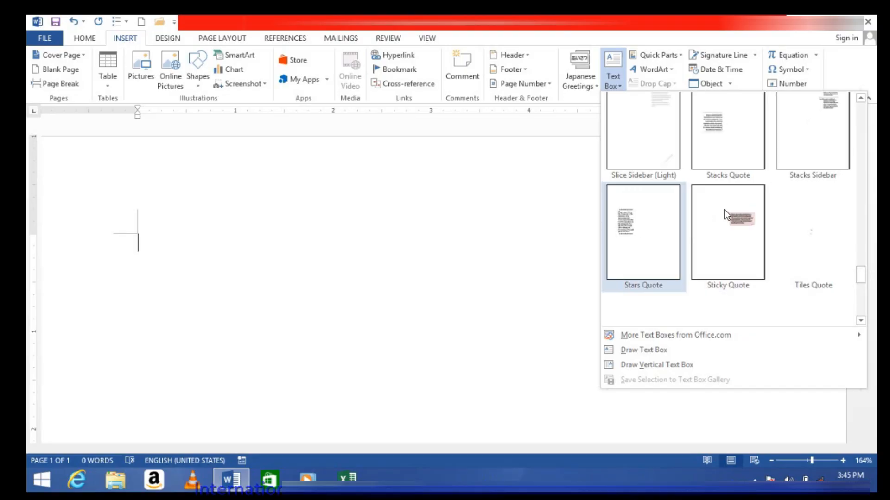
mouse_move(664, 342)
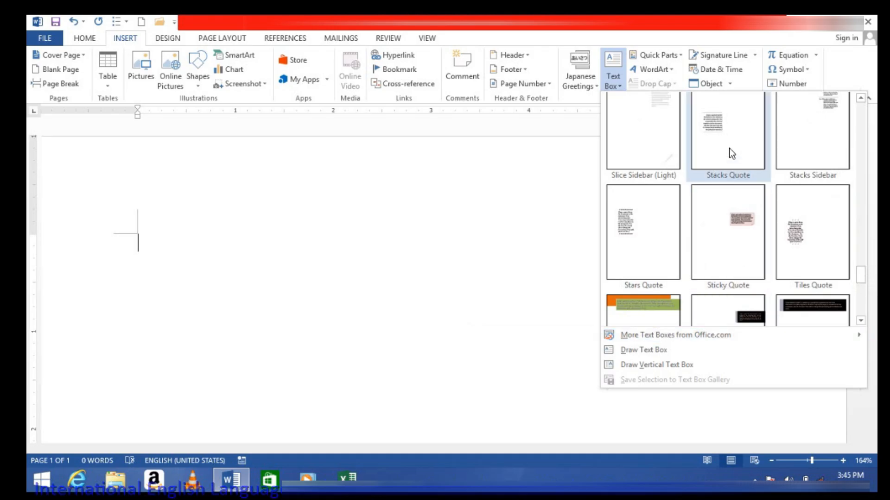
left_click(633, 352)
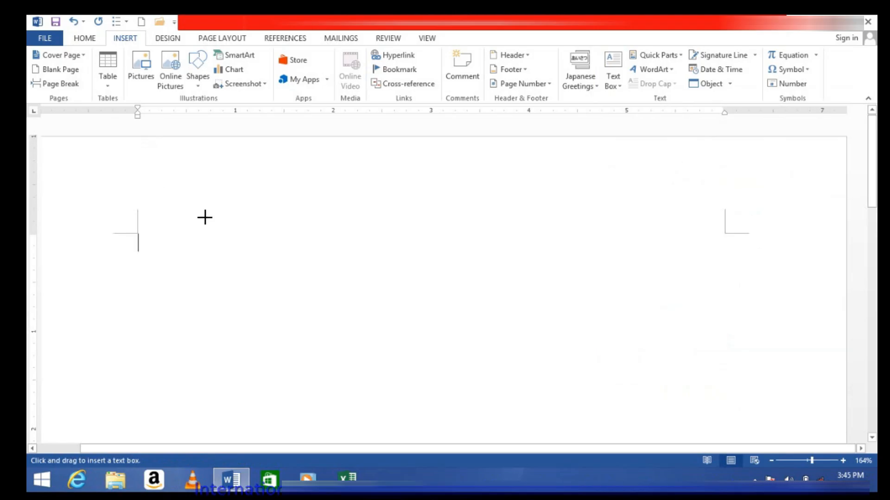
mouse_move(123, 142)
left_mouse_down()
mouse_move(256, 198)
mouse_move(761, 188)
mouse_move(796, 204)
mouse_move(729, 212)
left_mouse_up()
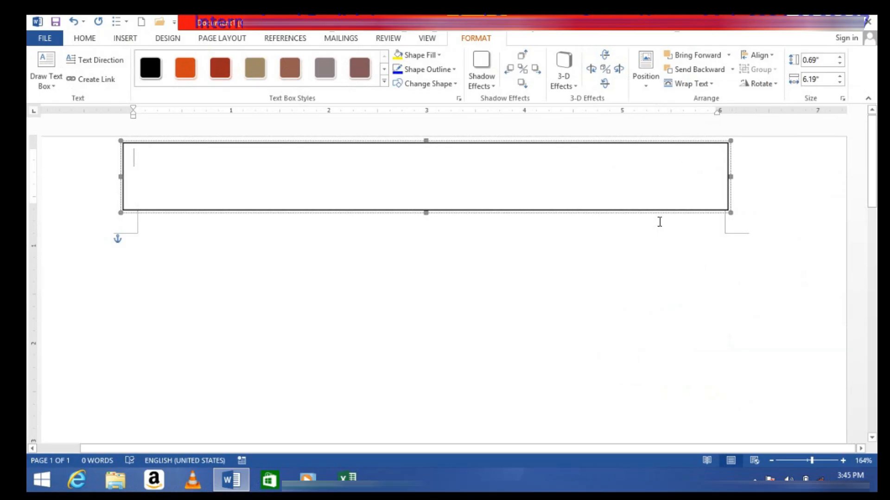
type("Welcom")
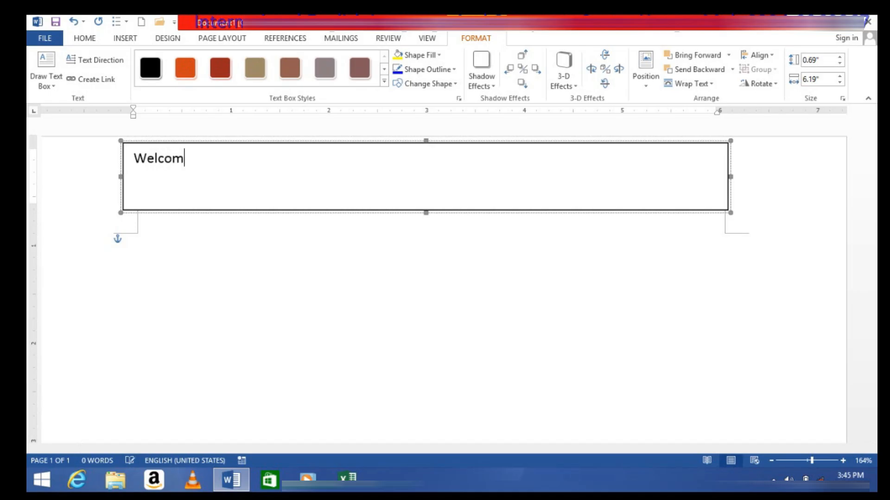
type("e to you all")
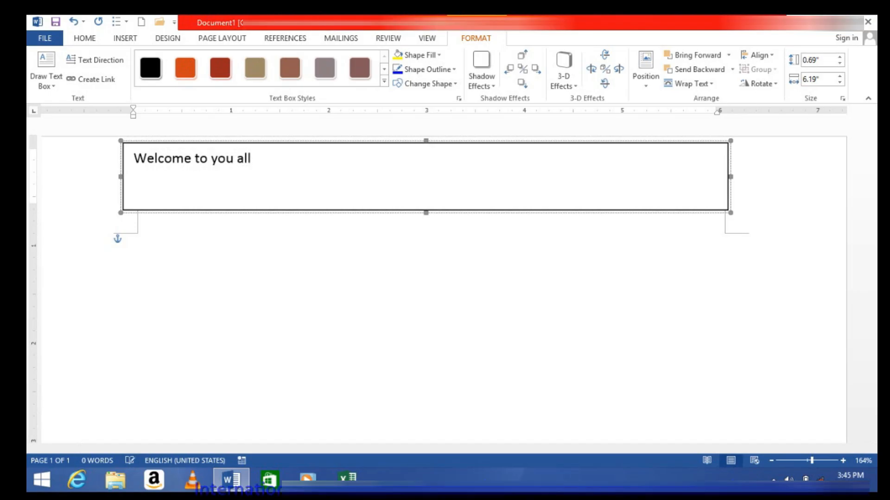
Format the "Welcome to you all" text as bold, size 24 and centered in its box
left_click_drag(276, 157, 63, 152)
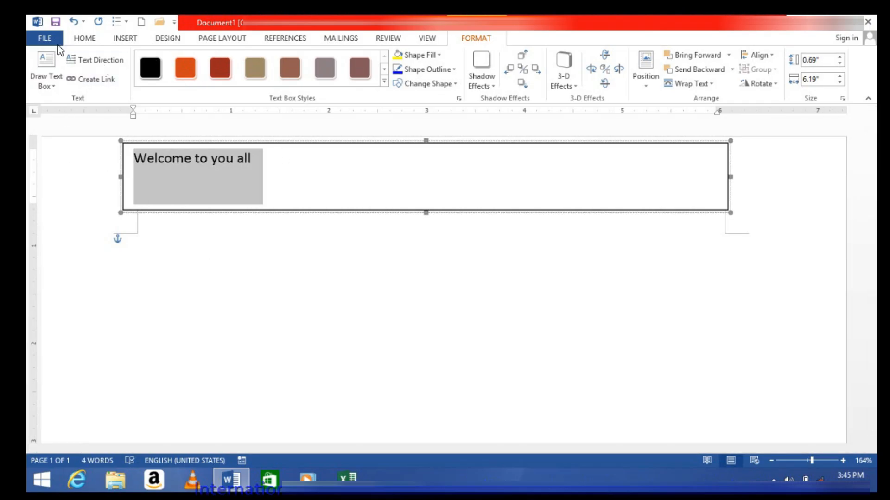
left_click(81, 40)
left_click(137, 79)
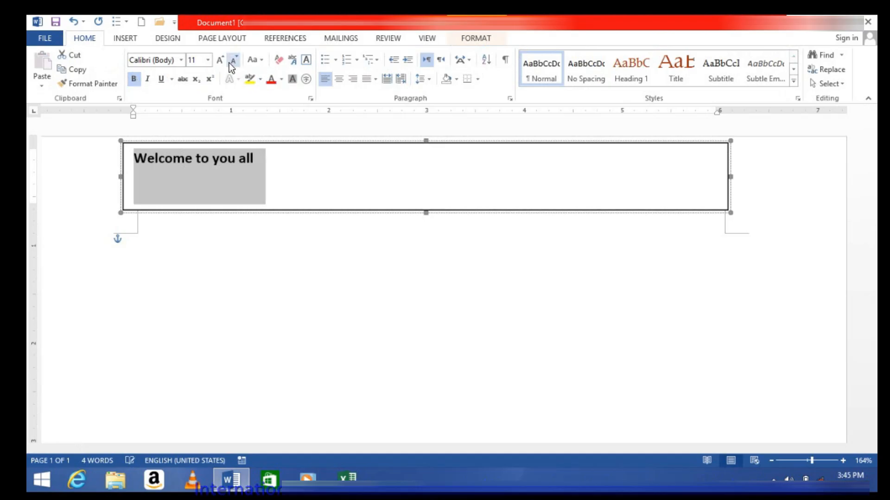
left_click(221, 60)
left_click(221, 59)
left_click(221, 60)
left_click(220, 59)
left_click(220, 59)
left_click(221, 60)
left_click(221, 59)
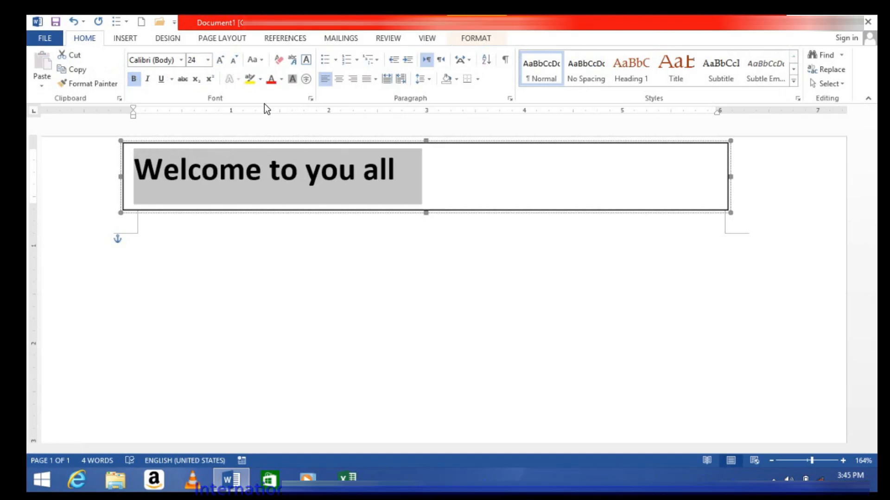
left_click(341, 78)
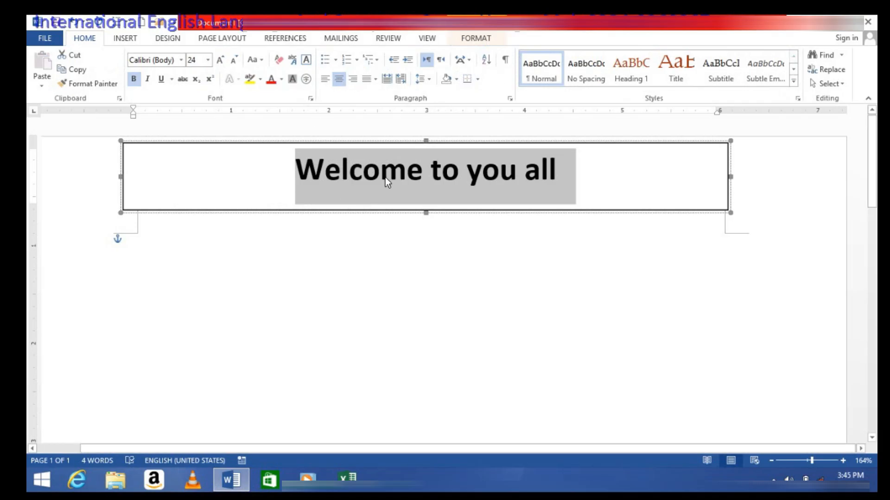
Apply the orange horizontal-gradient text box style to the welcome banner and deselect it
left_click(468, 38)
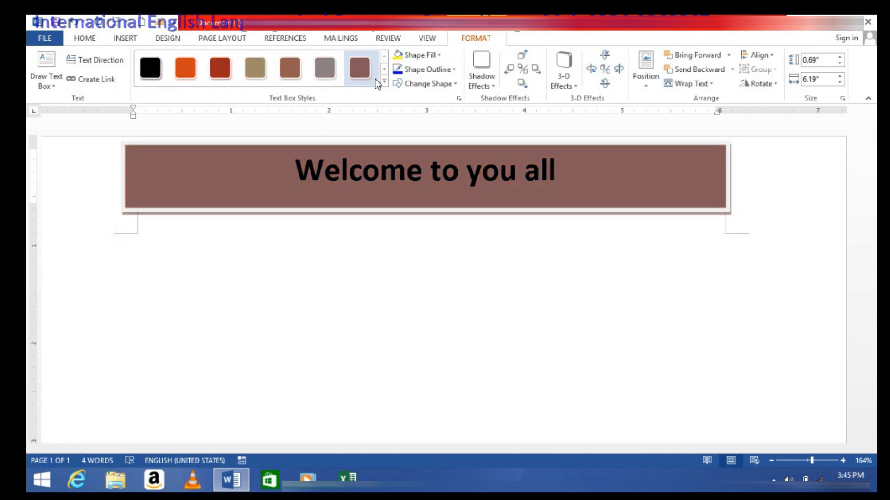
left_click(384, 82)
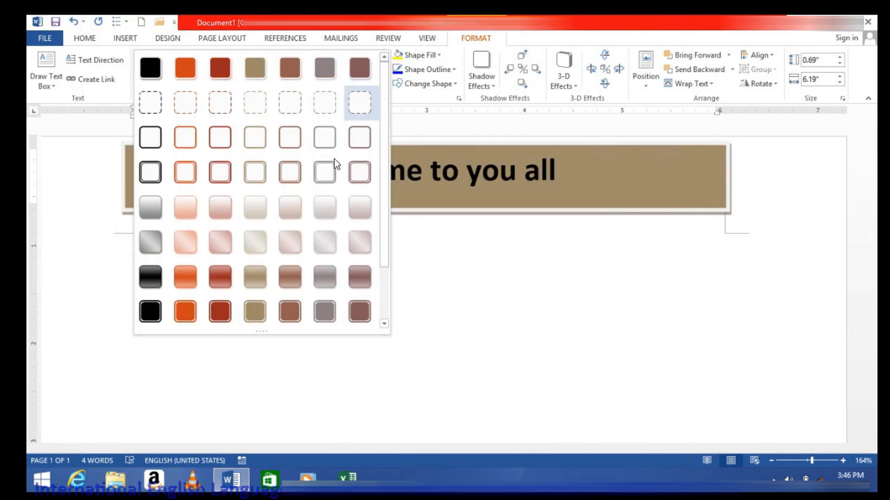
left_click(184, 274)
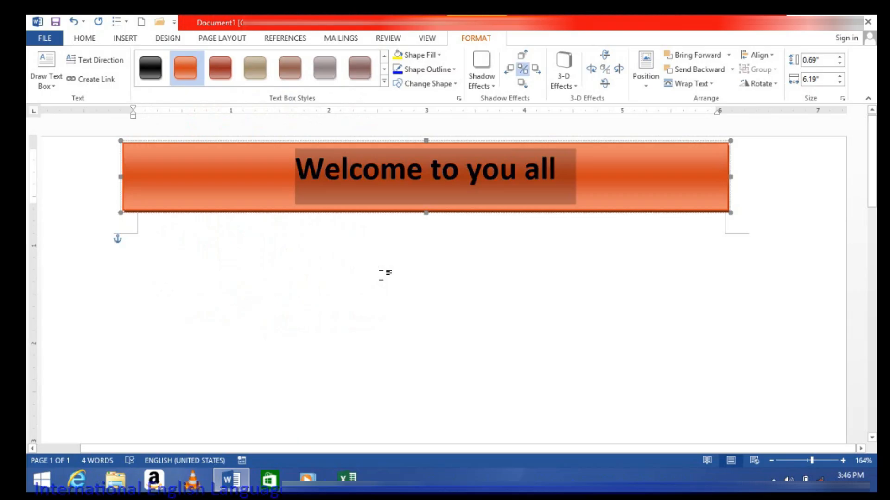
left_click(585, 229)
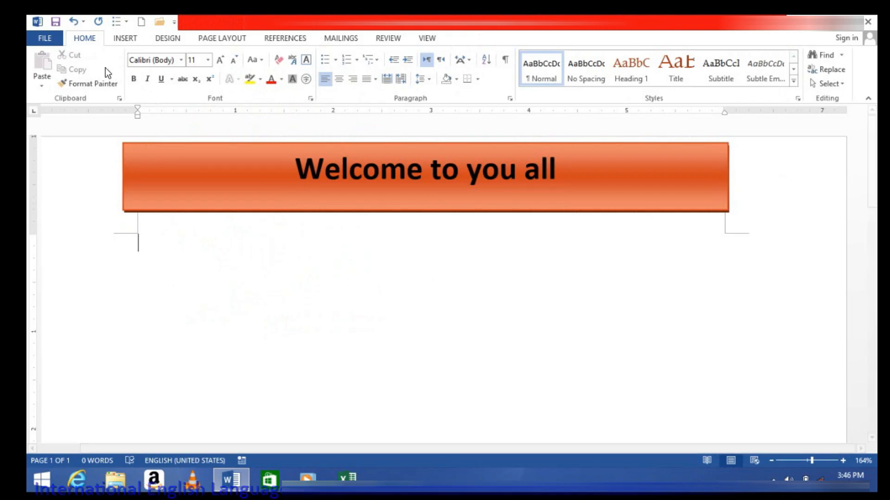
Draw a vertical text box about 0.95" wide and 5.54" high below the banner's left end and turn its text to read bottom to top
left_click(125, 38)
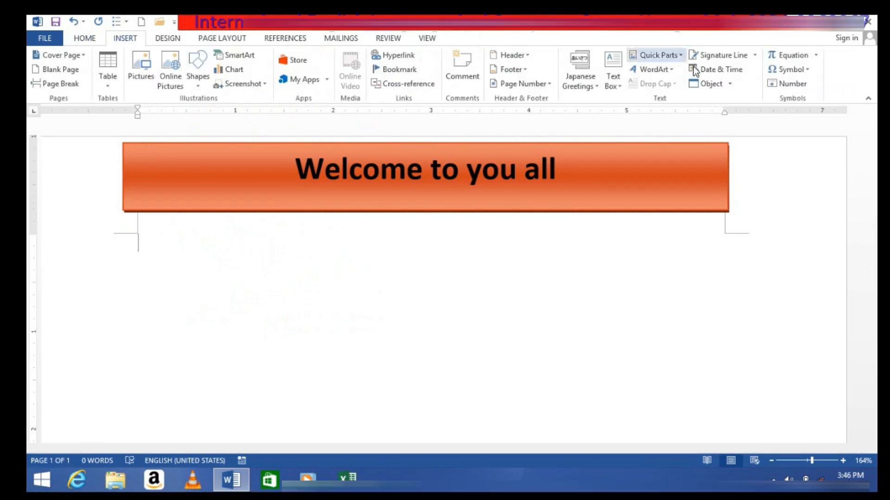
left_click(616, 84)
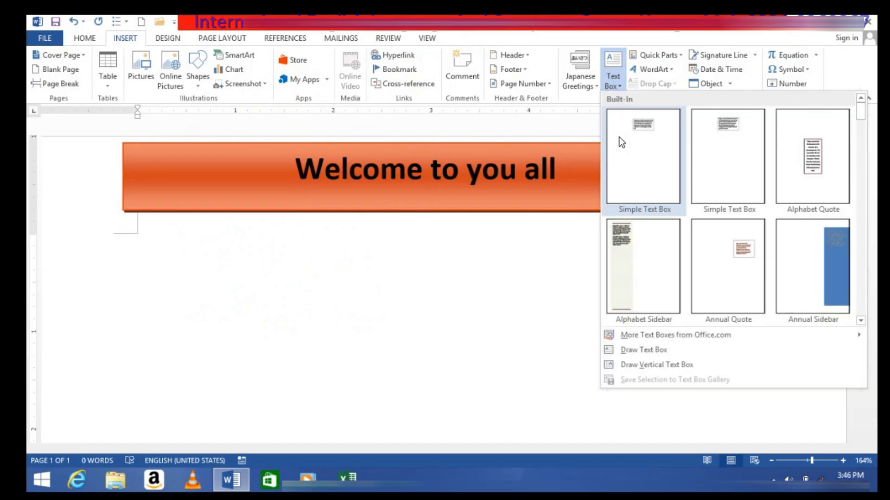
left_click(643, 365)
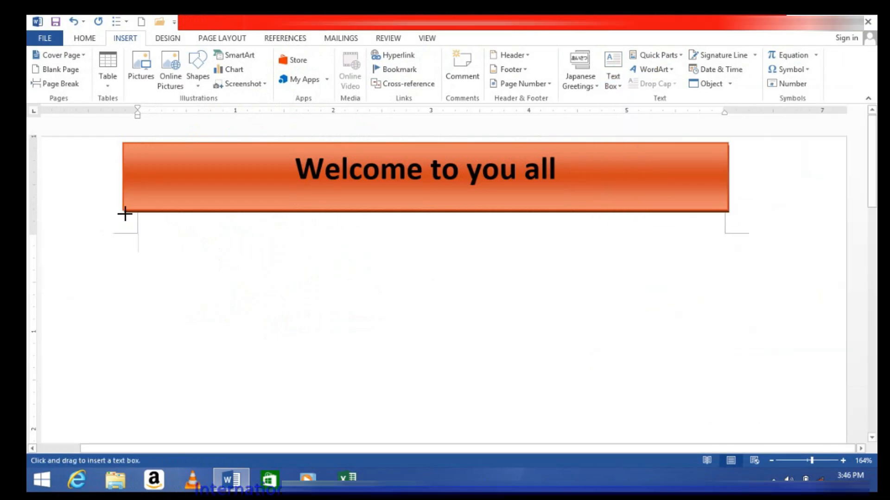
left_click_drag(124, 212, 211, 471)
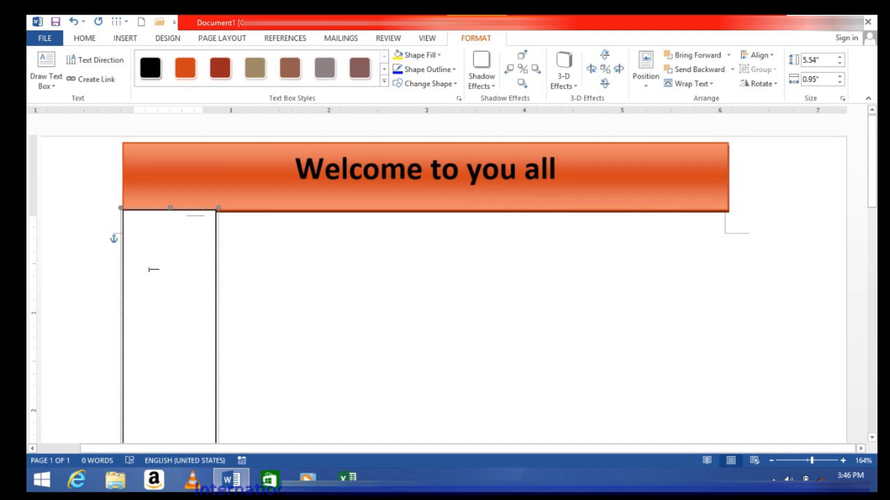
left_click(93, 64)
Fill the vertical text box with sample text generated by =rand()
scroll(163, 266, "down", 11)
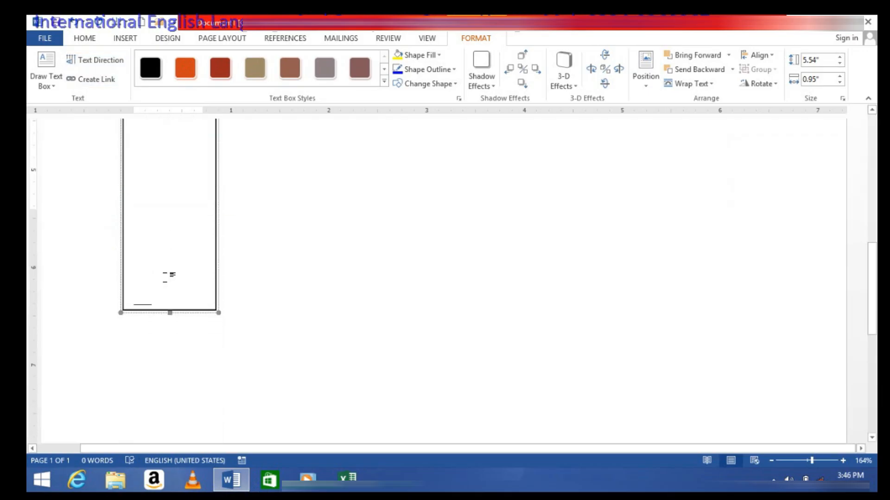
scroll(153, 224, "up", 3)
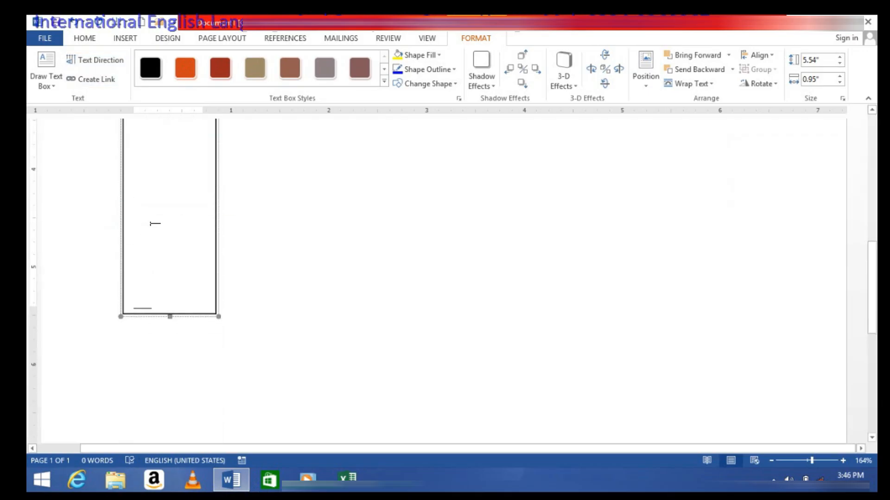
type("=rand")
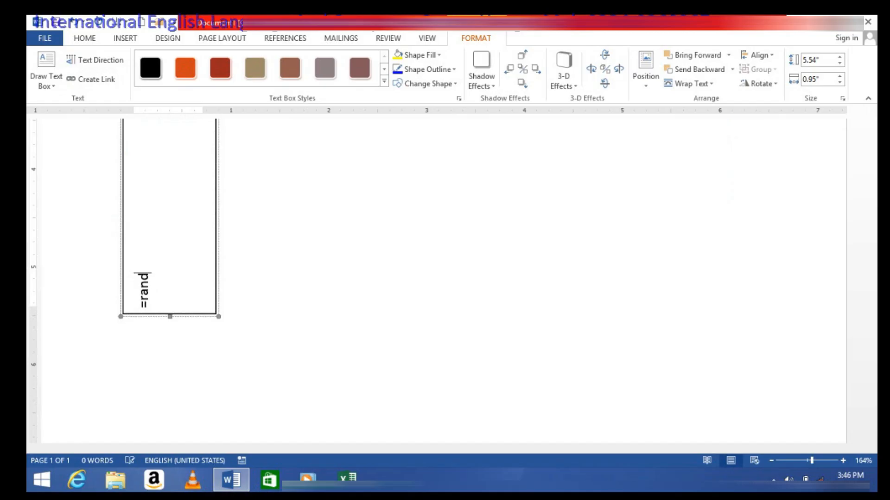
type("()")
key("Return")
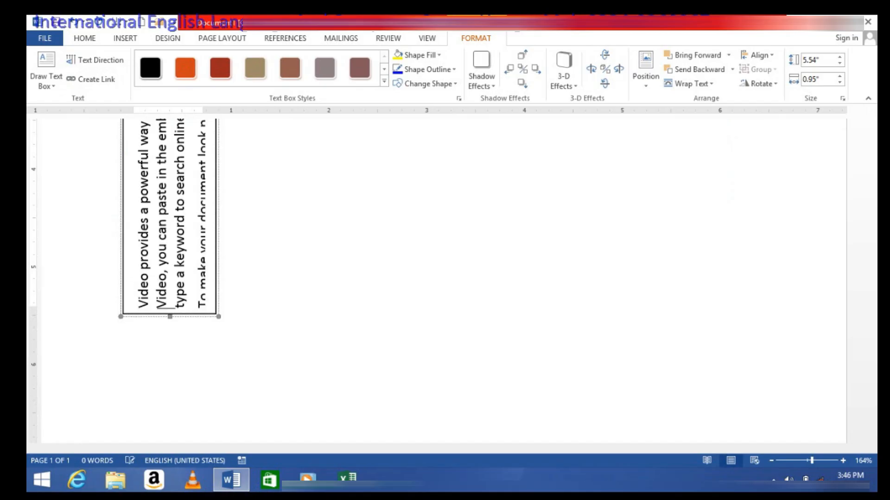
Apply the solid tan text box style to the vertical text box
scroll(192, 270, "up", 10)
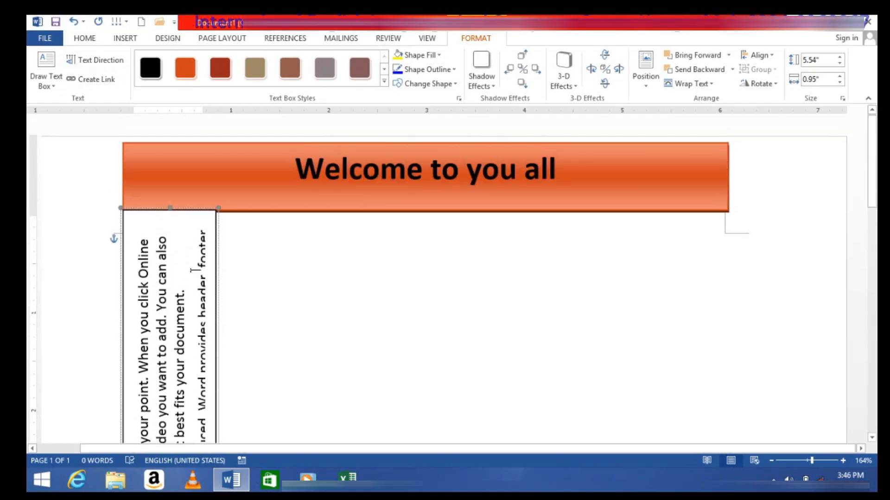
left_click(255, 68)
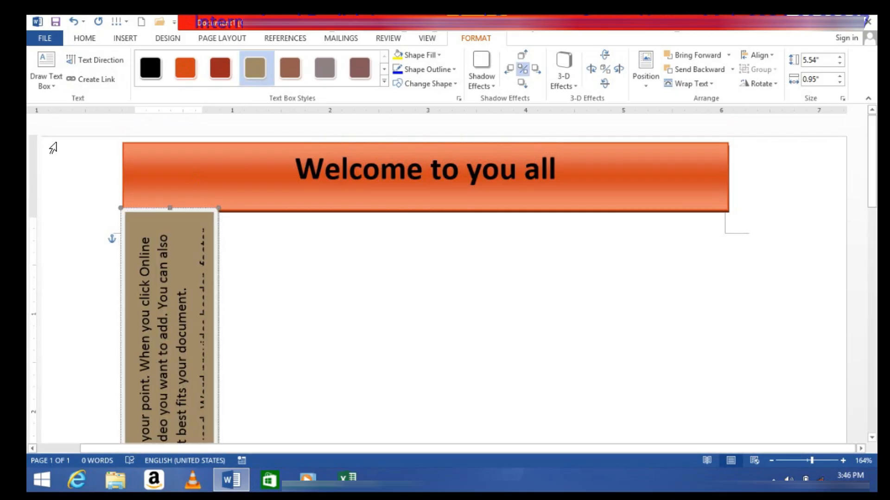
Draw a horizontal text box about 2.47" wide and 2.77" high below the middle of the banner
left_click(125, 38)
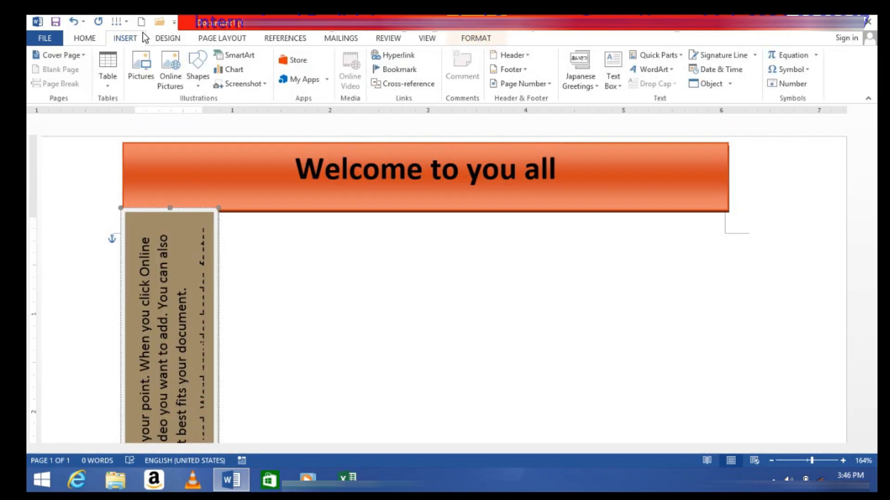
left_click(616, 82)
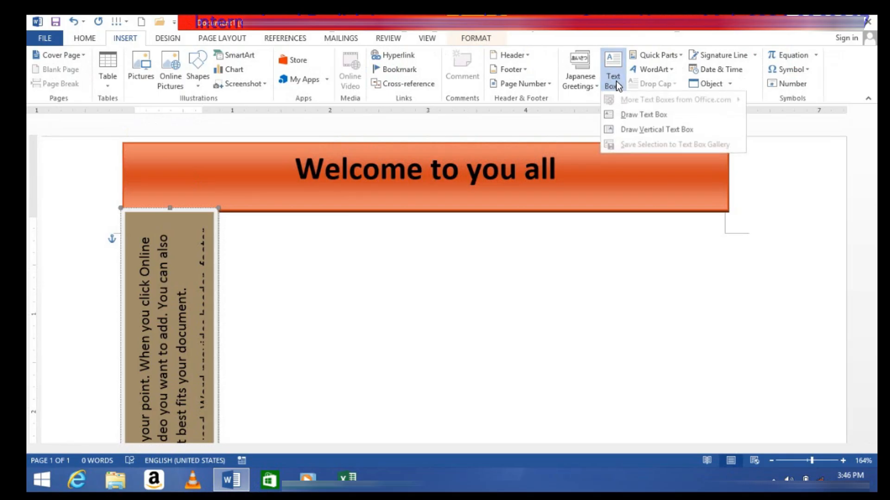
left_click(616, 115)
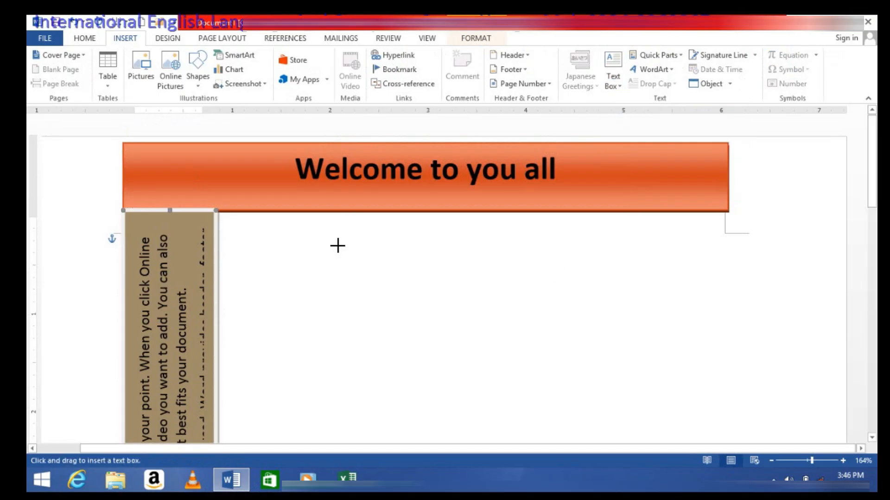
left_click_drag(357, 240, 602, 357)
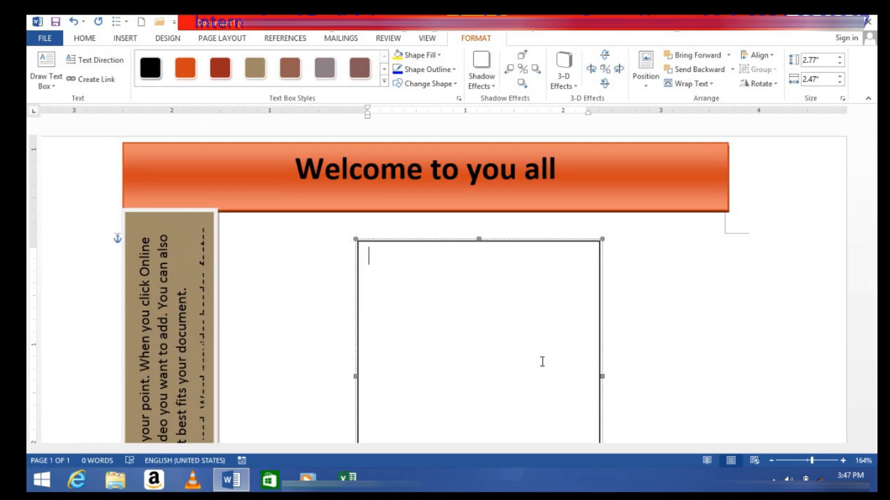
Enter "Welcome to msoffice 2013" in the middle text box, followed by a second line "Instructed by sir" with the instructor's name
type("Welcom ")
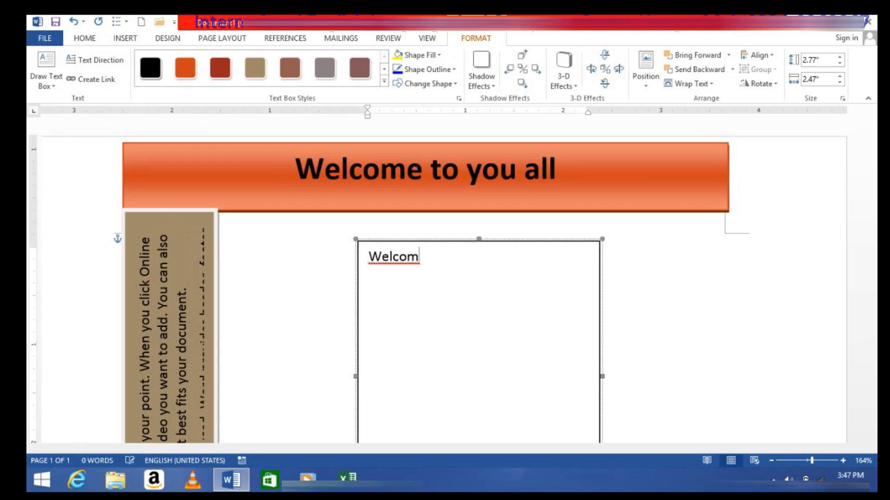
type("e to mso")
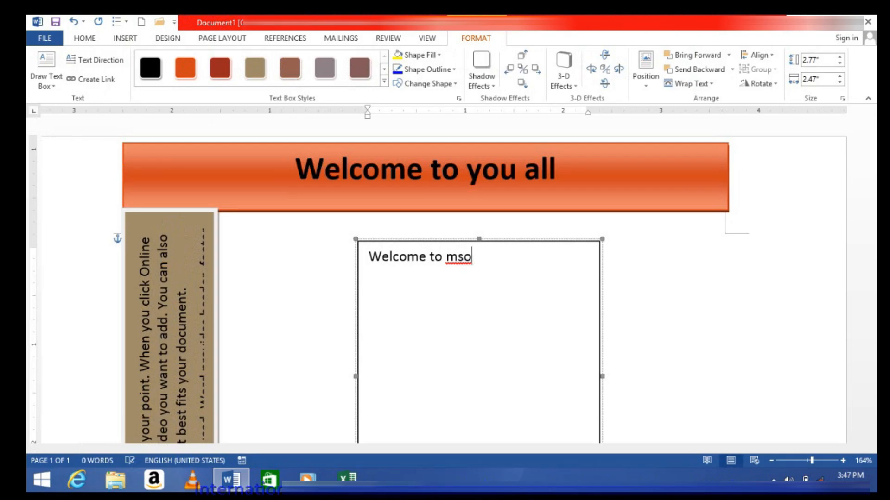
type("ffice 2013")
key("Return")
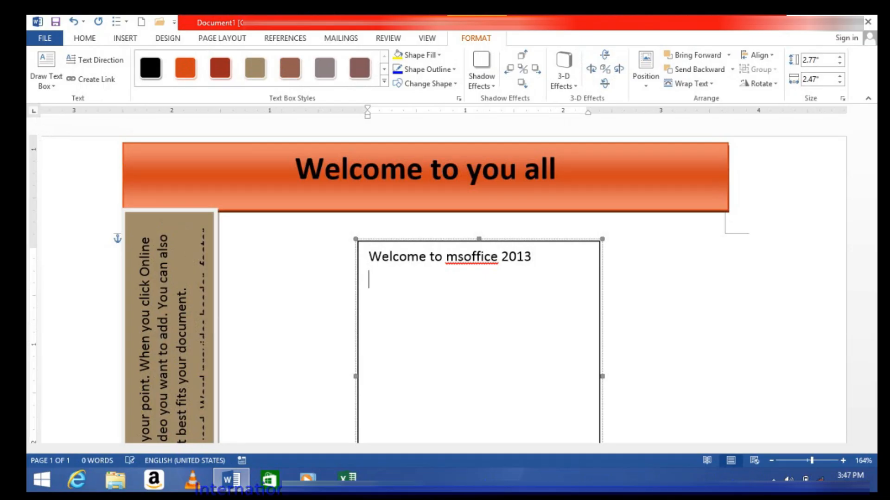
type("U")
key("BackSpace")
type("Inst")
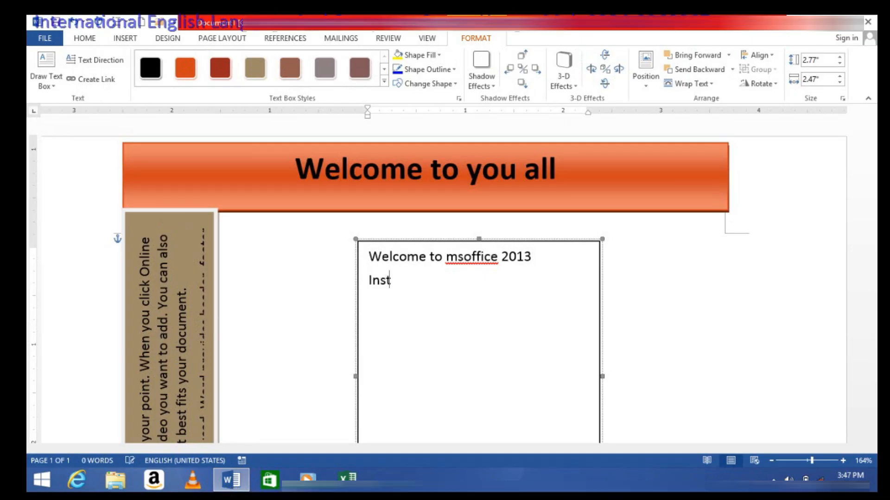
type("ructed by sir m")
type(",shakee")
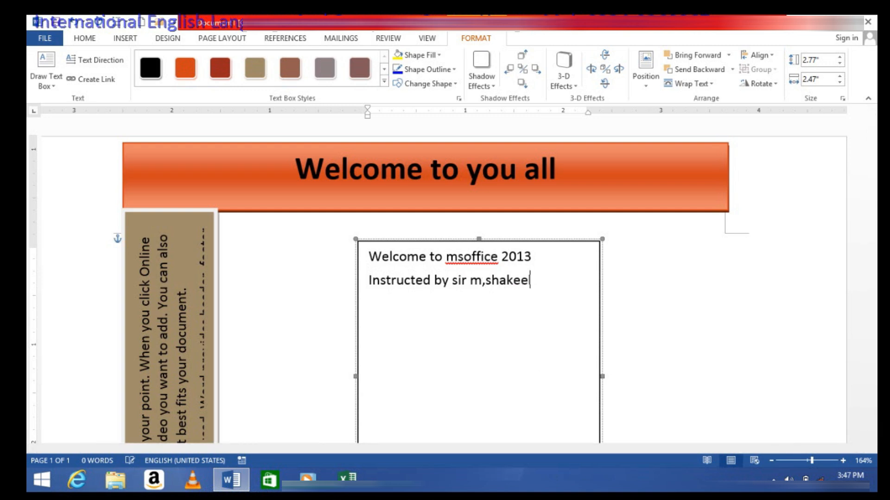
type("l")
key("Return")
Add sample text below the two lines in the middle text box using =rand()
type("=ran")
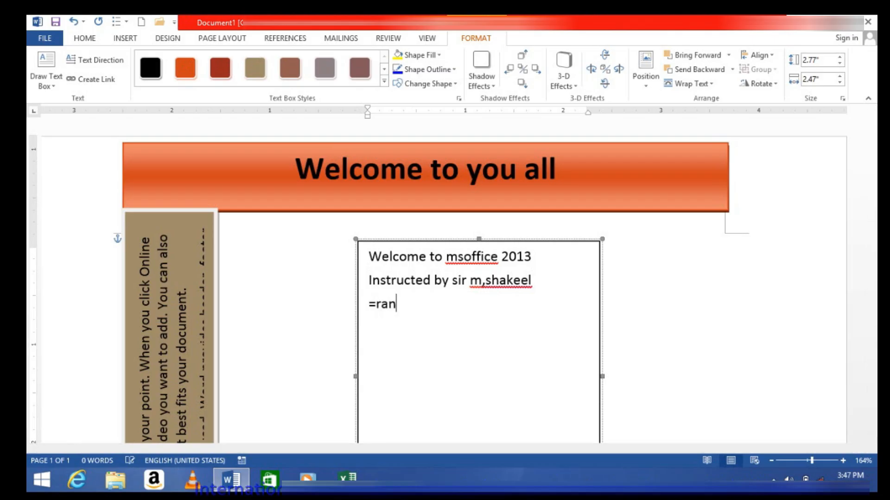
type("d()")
key("Return")
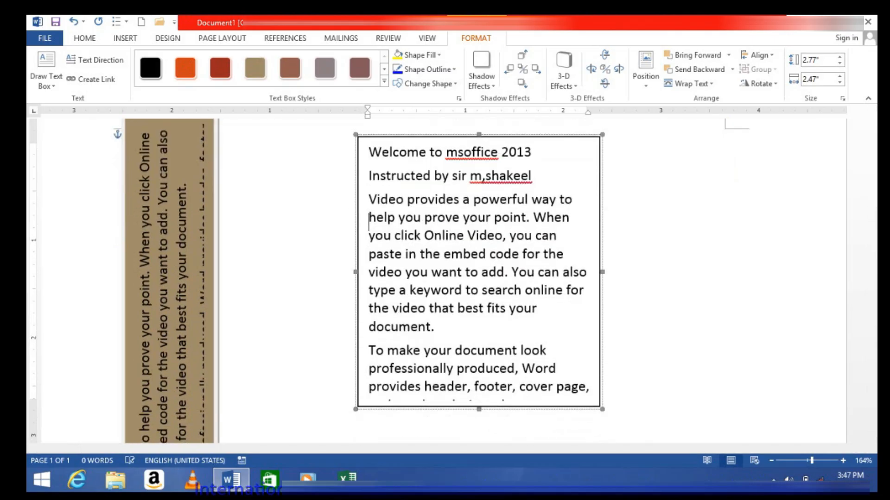
Apply the dark red horizontal-gradient text box style to the middle text box and deselect it
left_click(384, 82)
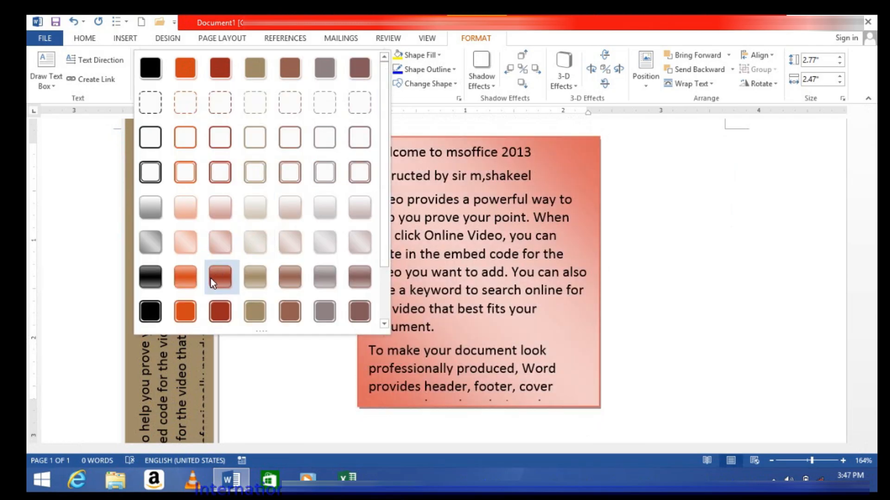
left_click(220, 277)
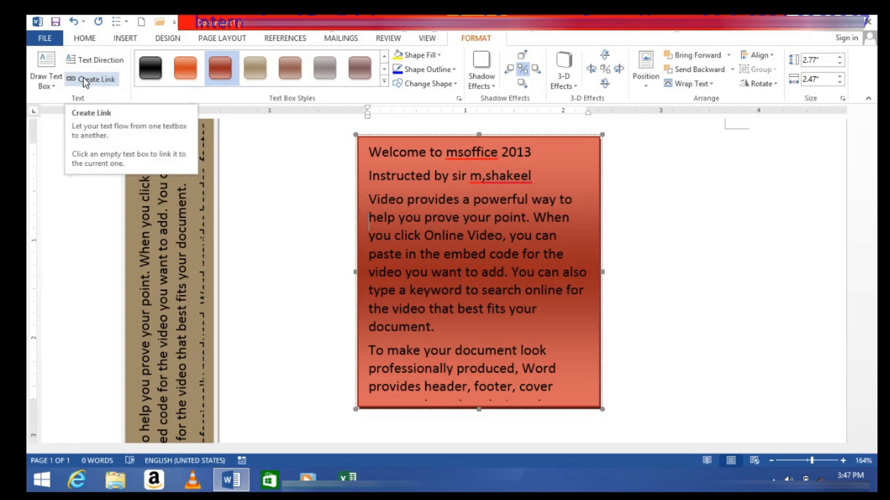
scroll(556, 234, "up", 1)
scroll(553, 230, "down", 2)
scroll(553, 231, "up", 1)
scroll(556, 311, "down", 4)
left_click(567, 314)
scroll(577, 301, "up", 2)
scroll(580, 295, "down", 4)
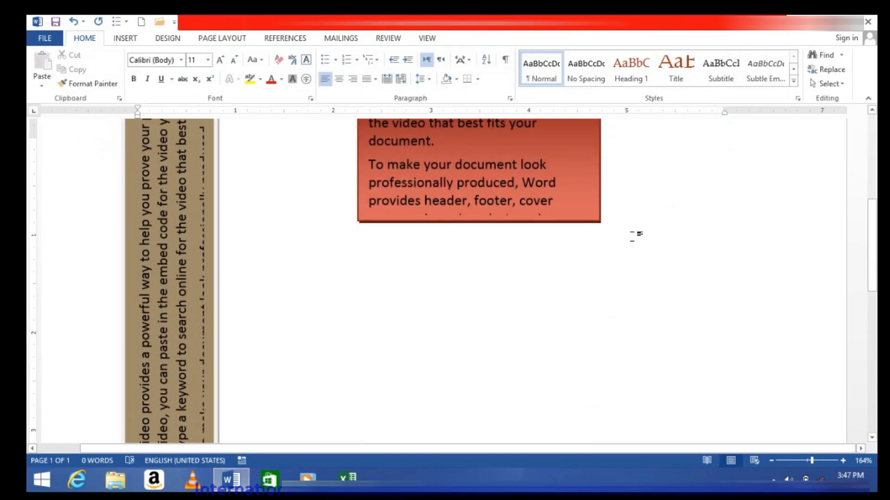
scroll(635, 237, "up", 4)
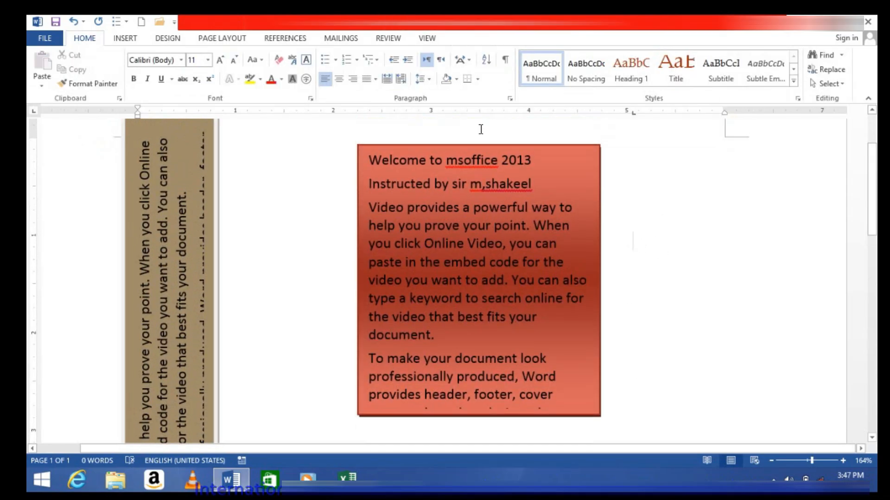
Draw a small text box about 0.98" wide and 1.16" high beside the red box, near the page's right edge
left_click(120, 42)
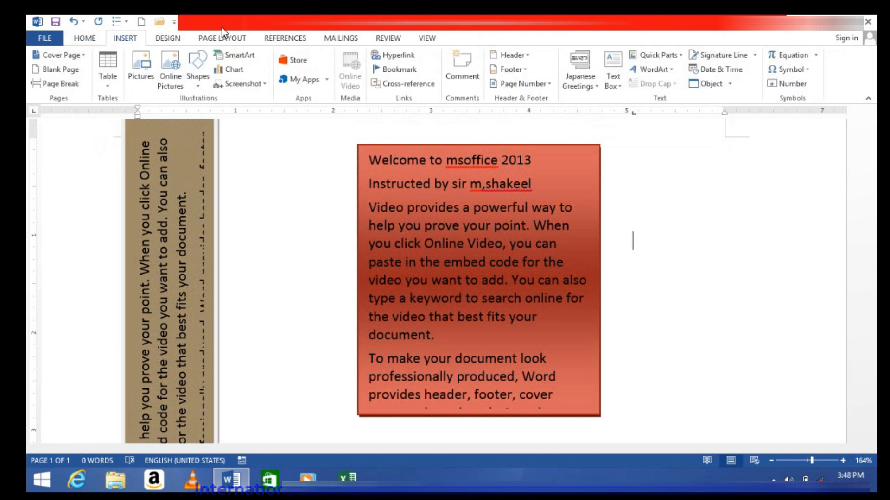
left_click(613, 84)
left_click(658, 355)
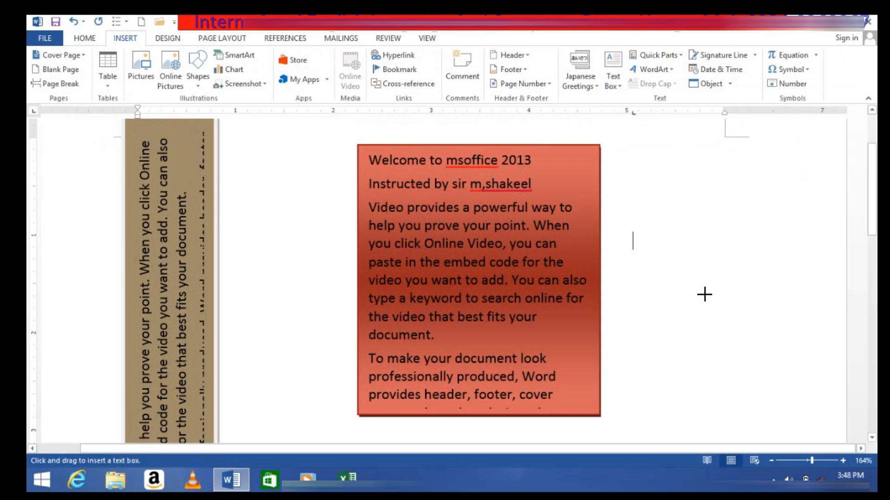
mouse_move(672, 227)
left_mouse_down()
mouse_move(738, 279)
mouse_move(765, 334)
mouse_move(786, 338)
mouse_move(768, 341)
left_mouse_up()
Draw a second small text box about 1.1" wide and 1.14" high below the first small one
scroll(499, 227, "down", 3)
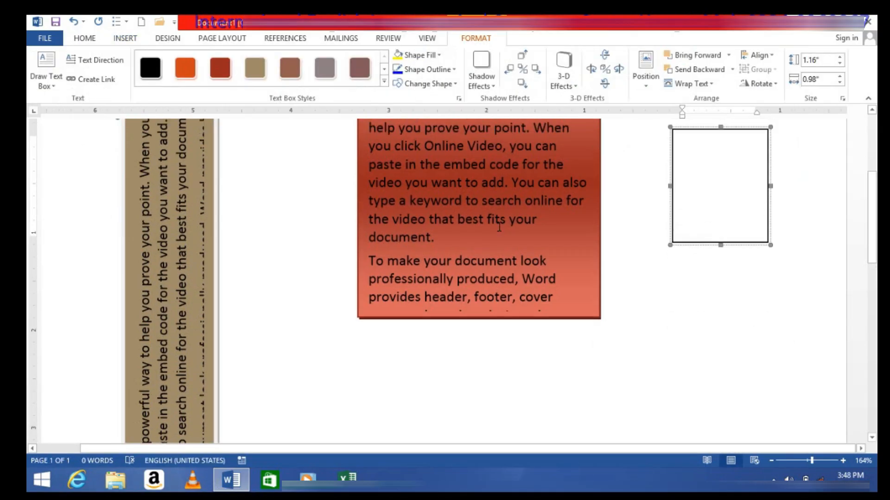
left_click(48, 87)
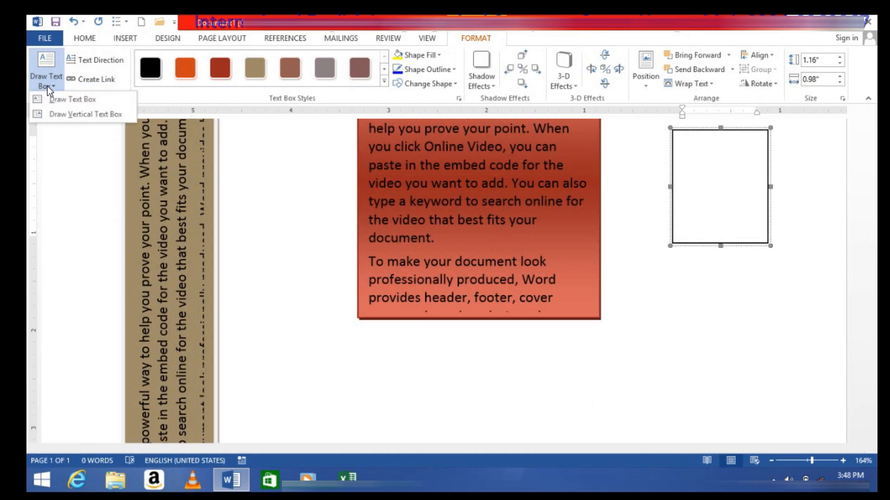
left_click(46, 101)
mouse_move(636, 313)
left_mouse_down()
mouse_move(746, 404)
mouse_move(742, 424)
left_mouse_up()
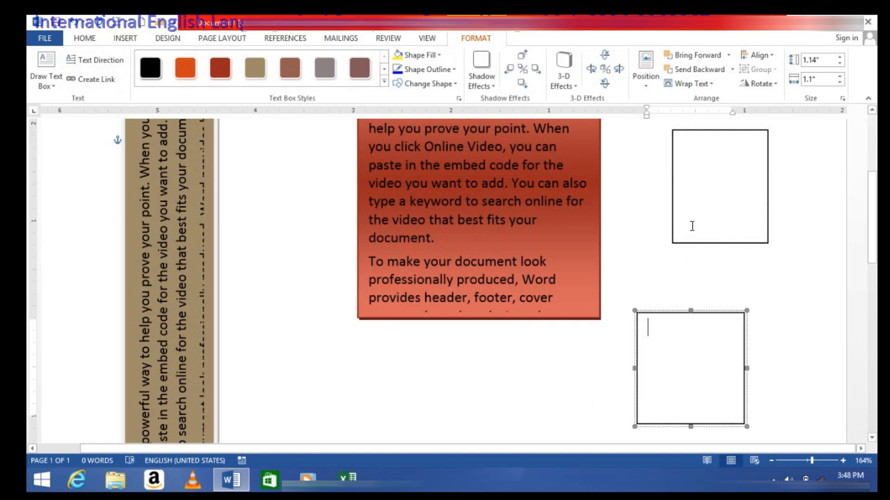
Create a link from the lower small text box to the upper one and fill both with a continuous run of the letter m
left_click(78, 78)
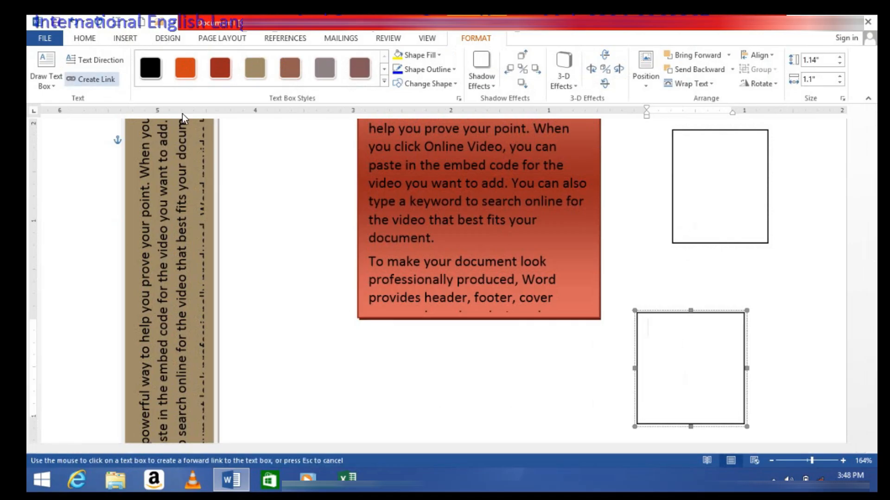
left_click(694, 184)
type("mmmmmmmmmmmmmmmmmmmmmmmmmmmmmmmmmmmmmmmmmmmmmmmmmmmmmmm")
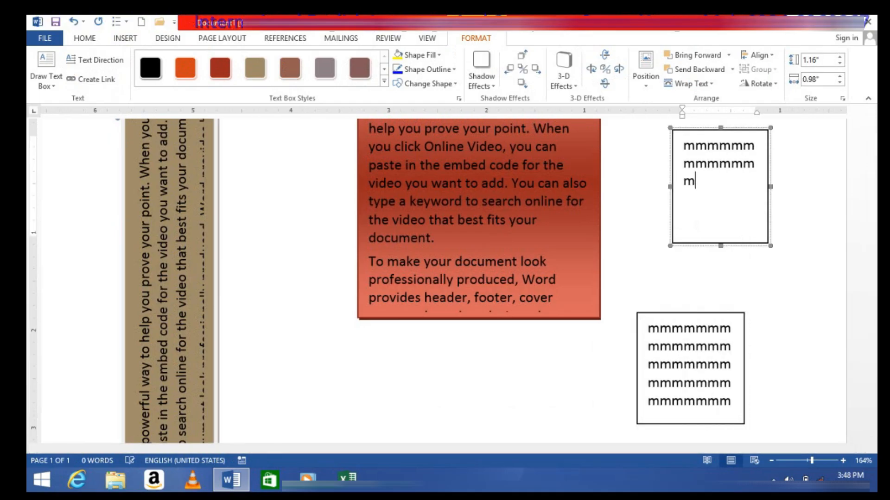
type("mmmmmmmmmmmmmmmmmmmmmmmm")
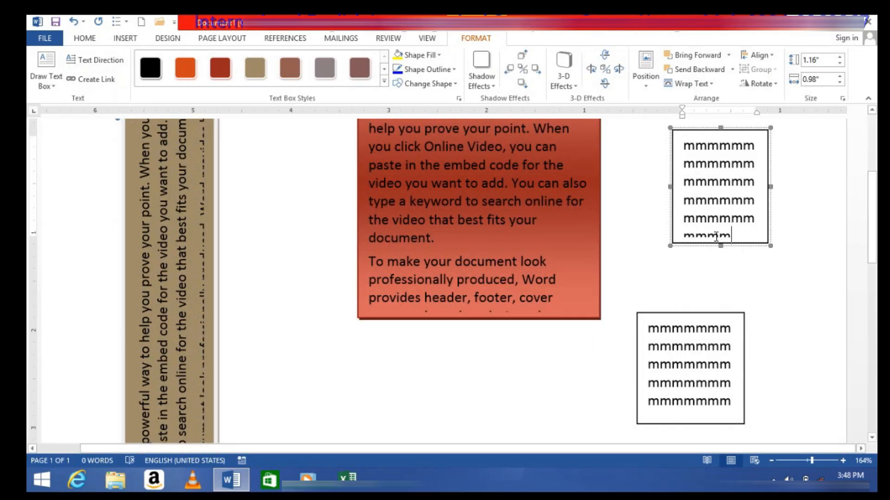
Apply the tan text box style with the white inner border to the upper small text box
left_click(384, 81)
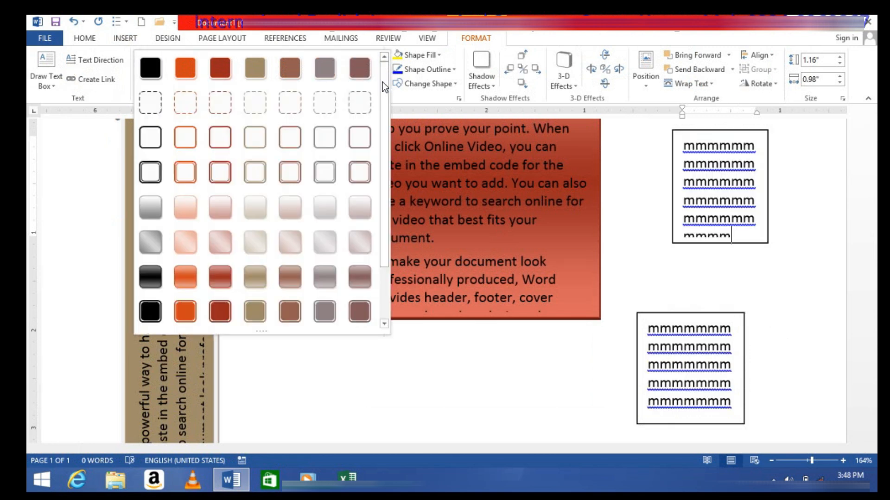
left_click(256, 311)
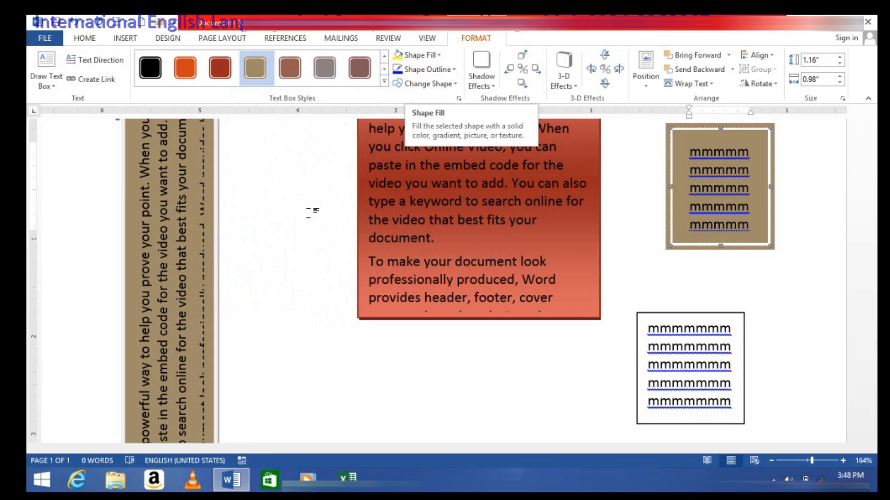
Draw an oval about 0.92" wide and 1.19" high between the vertical text box and the red text box
scroll(311, 215, "up", 3)
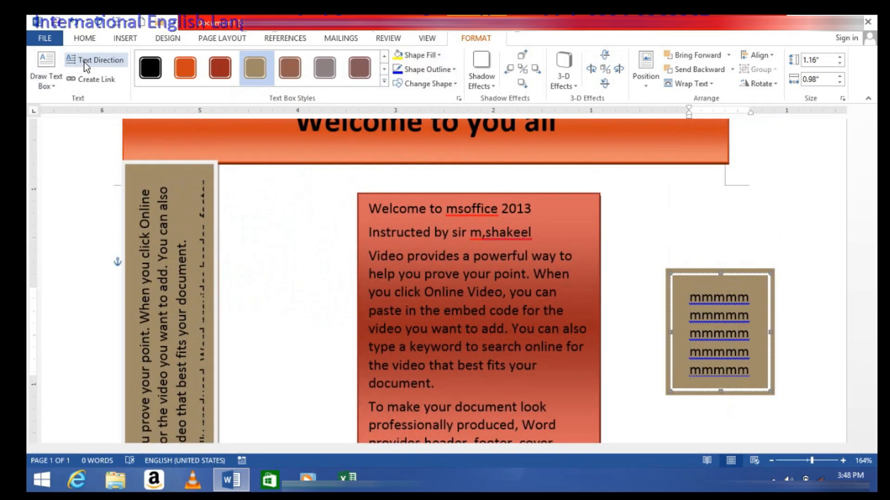
left_click(124, 39)
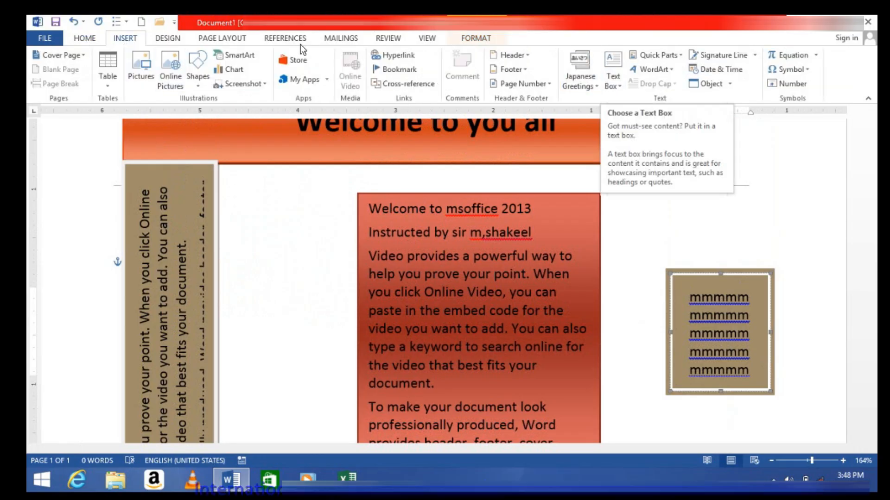
left_click(203, 83)
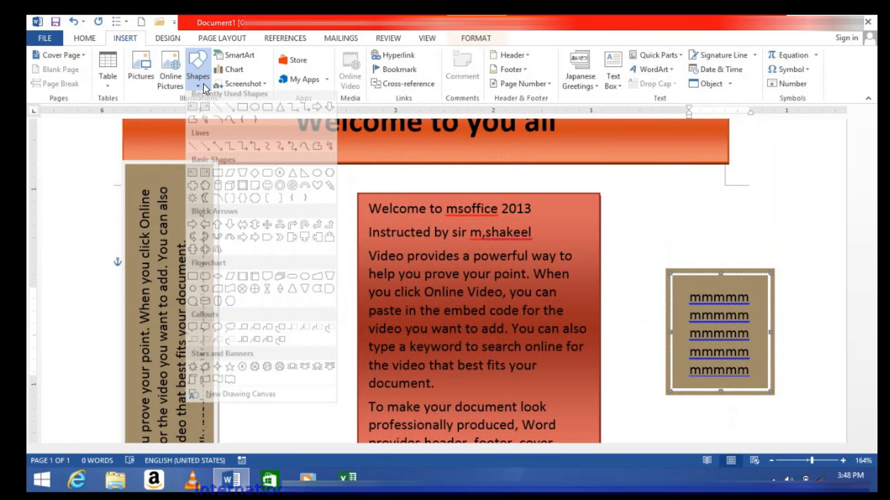
left_click(255, 113)
left_click_drag(240, 215, 332, 332)
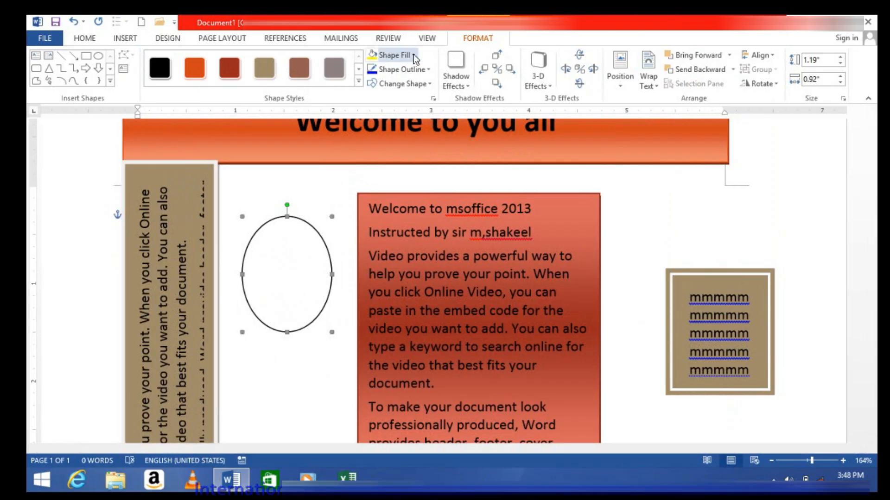
Fill the oval with a bright pink from the standard colors of the More Fill Colors dialog
left_click(414, 54)
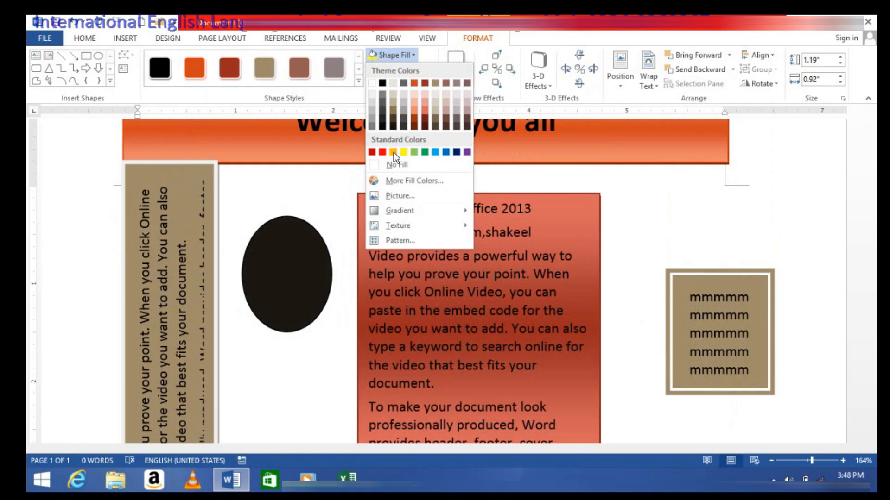
left_click(390, 180)
left_click(420, 202)
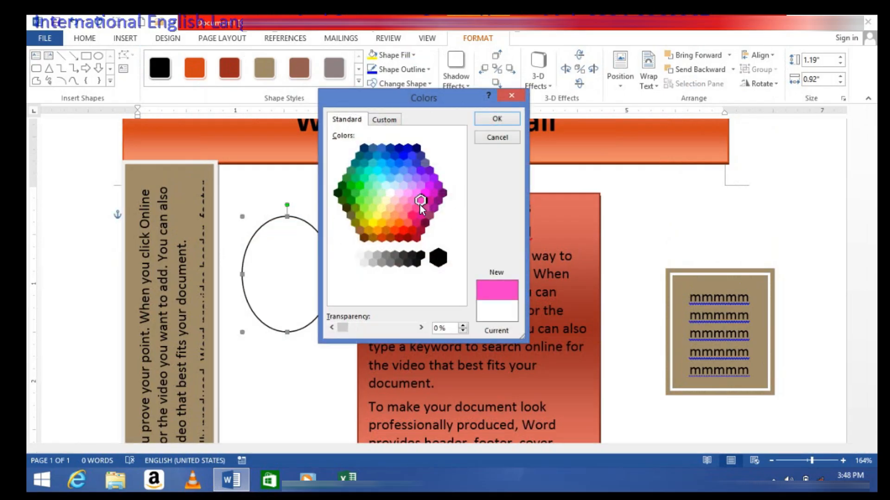
left_click(494, 121)
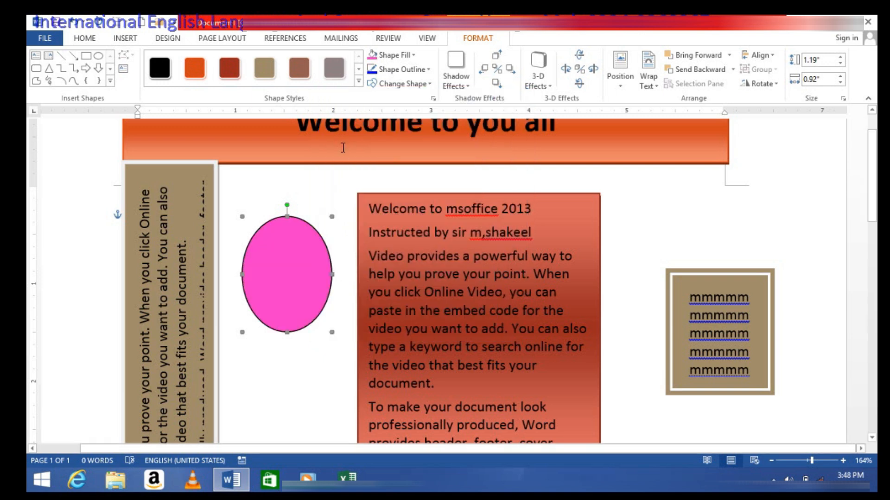
Fill the oval with the picture Copy of My Photo 2.jpg from My Photo Folder on drive G, working offline
left_click(410, 53)
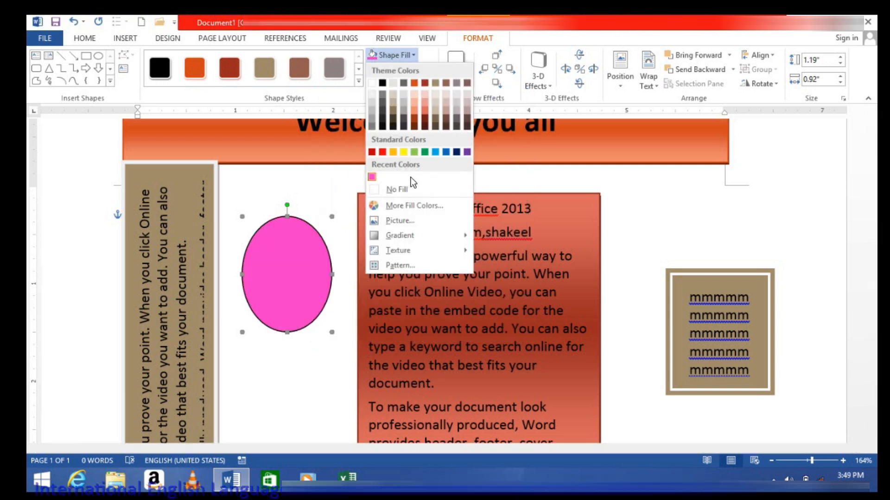
left_click(398, 219)
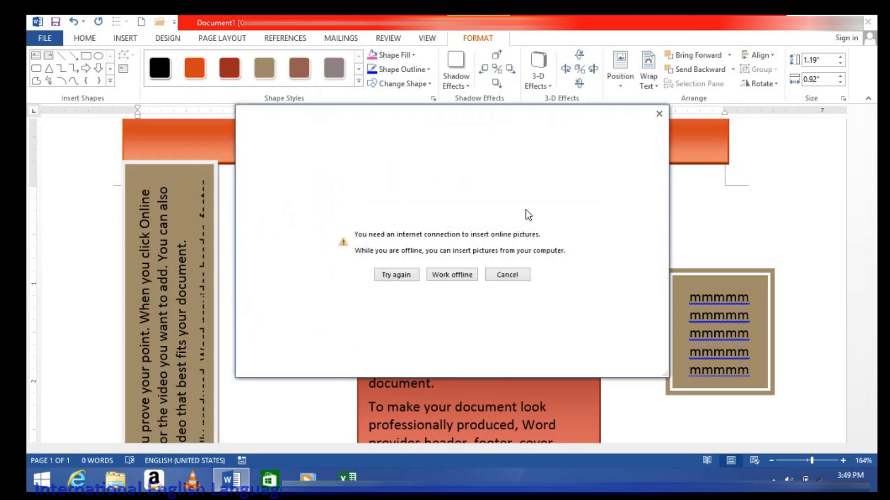
left_click(451, 270)
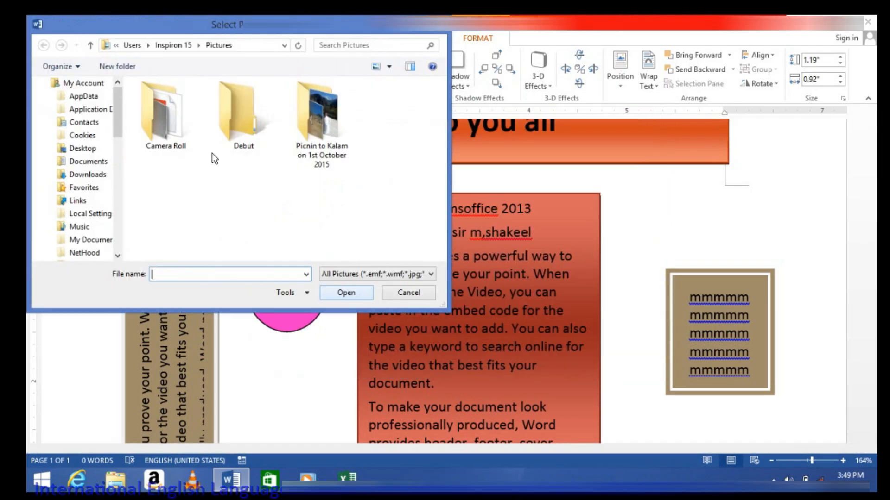
left_click(97, 225)
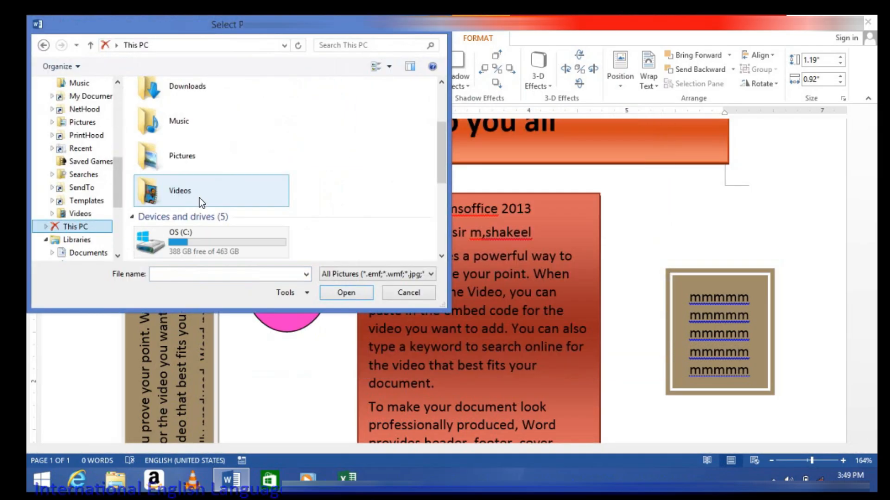
left_click_drag(445, 136, 442, 243)
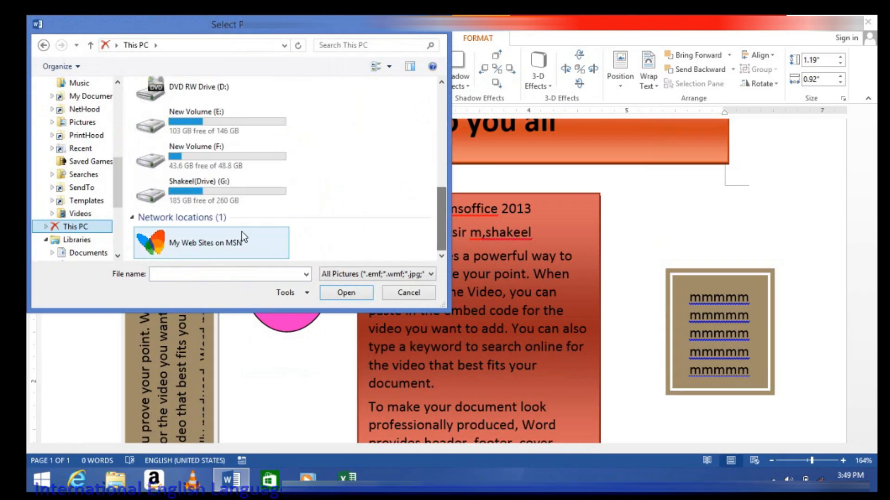
left_click(217, 181)
double_click(218, 182)
double_click(179, 181)
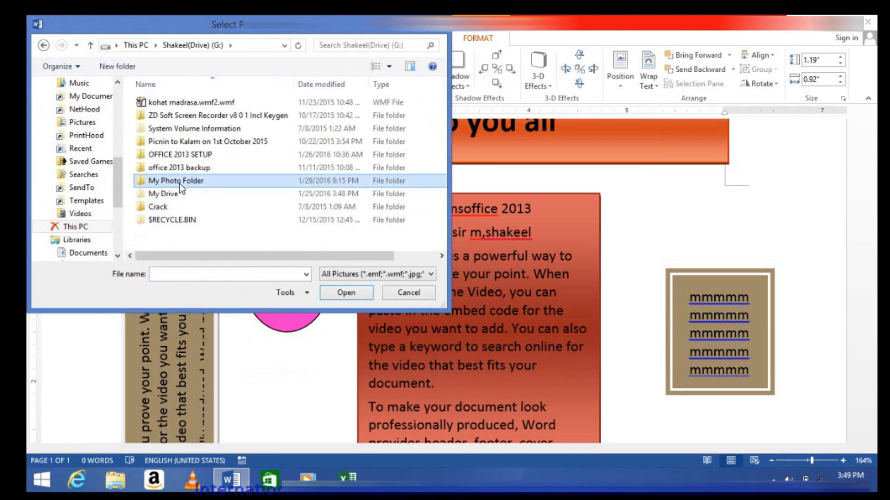
left_click(322, 147)
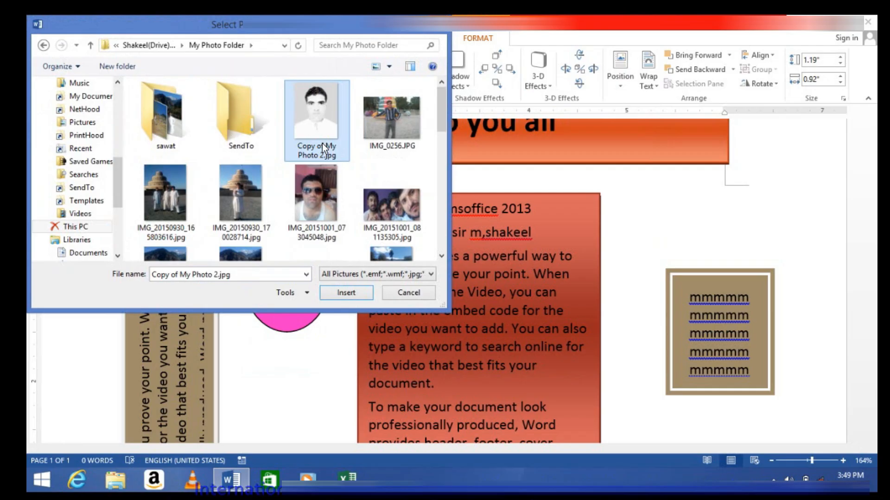
left_click(349, 296)
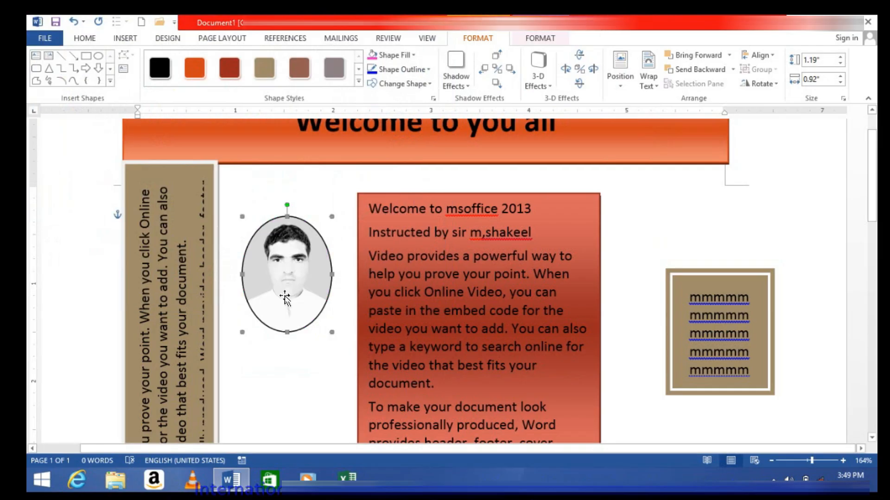
Fill the oval with the dark-variation gradient that radiates from its center
left_click(414, 55)
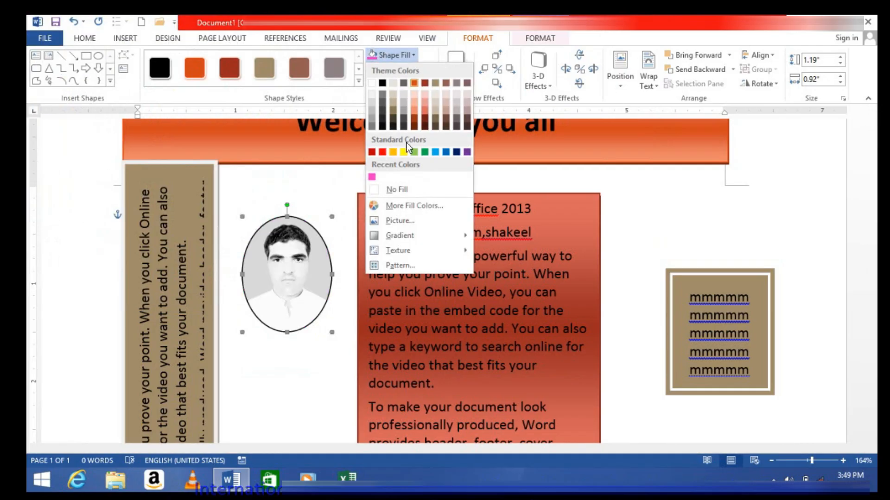
mouse_move(397, 235)
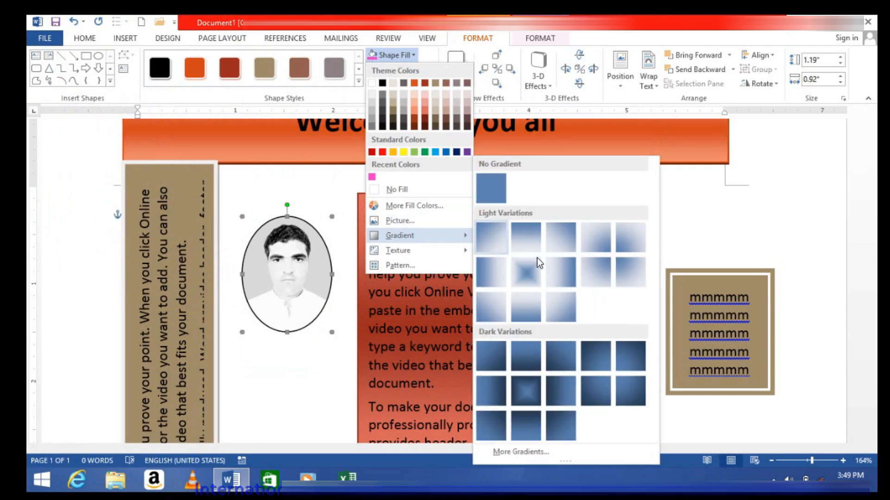
left_click(526, 391)
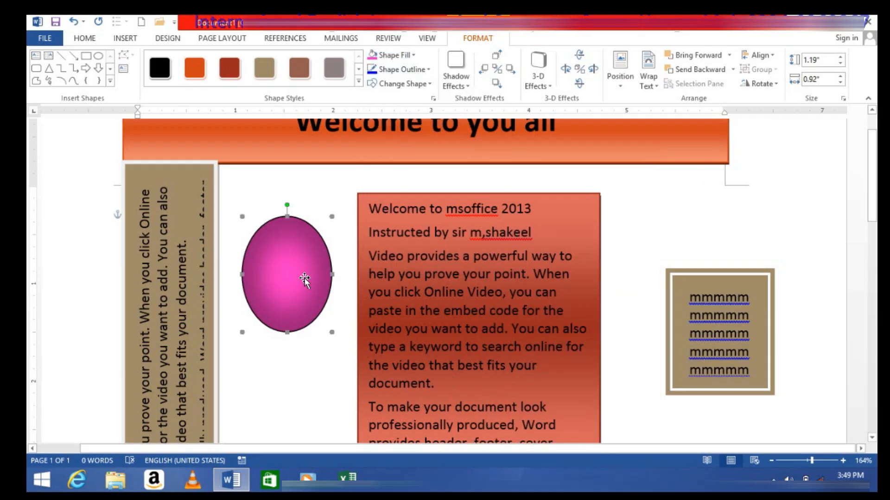
Remove the oval's fill and give it a dark-variation gradient that darkens from its left side to its right side
left_click(414, 54)
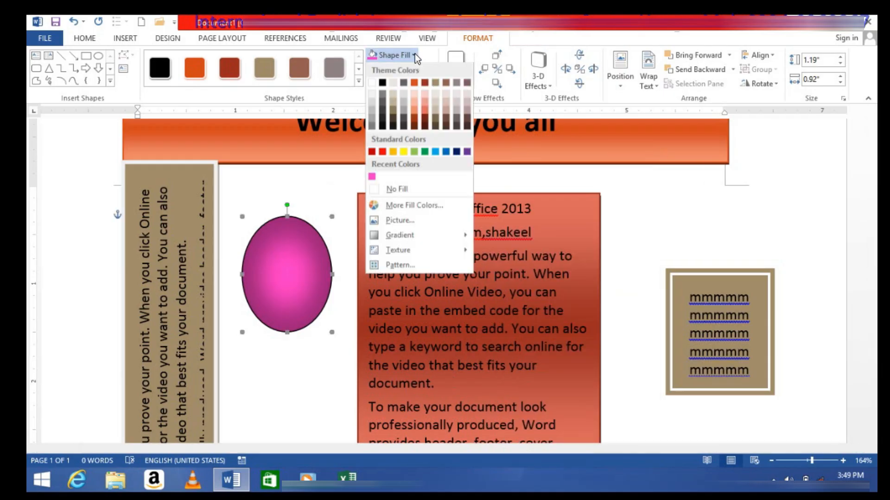
left_click(393, 190)
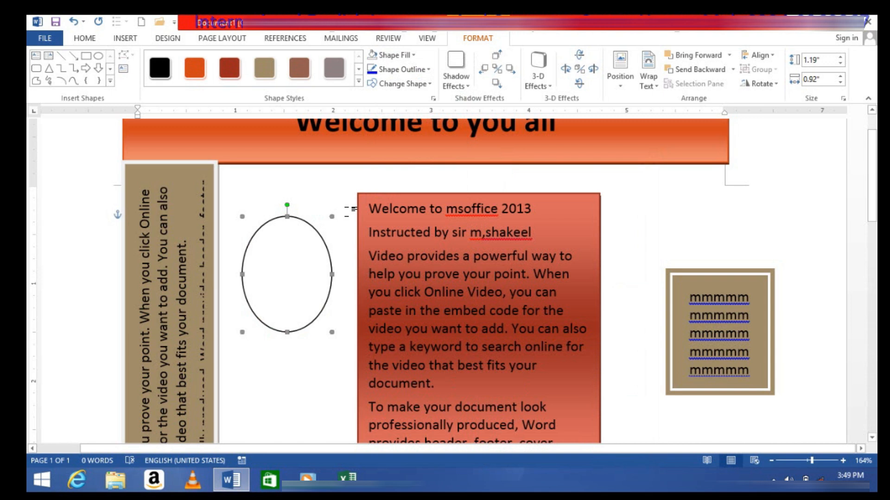
left_click(426, 66)
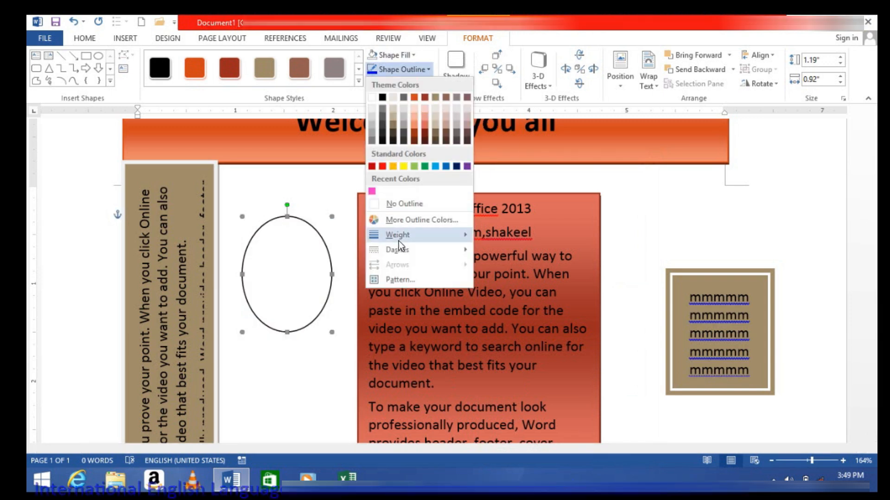
left_click(403, 55)
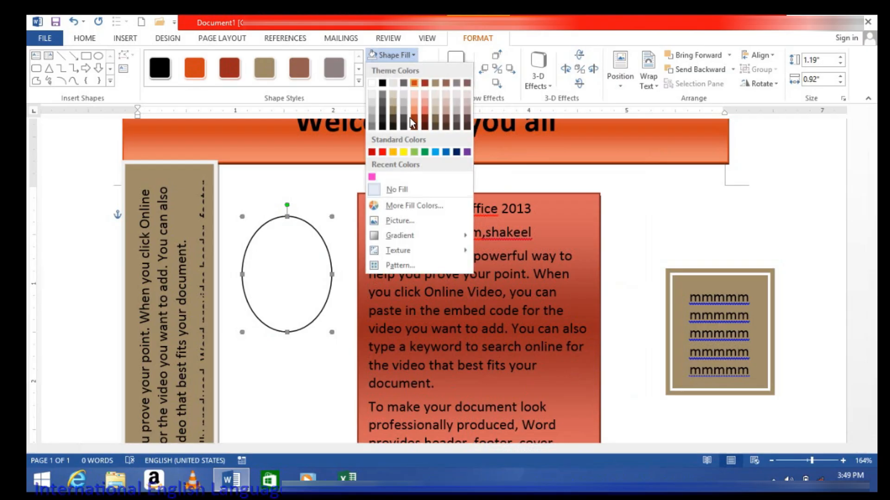
mouse_move(399, 237)
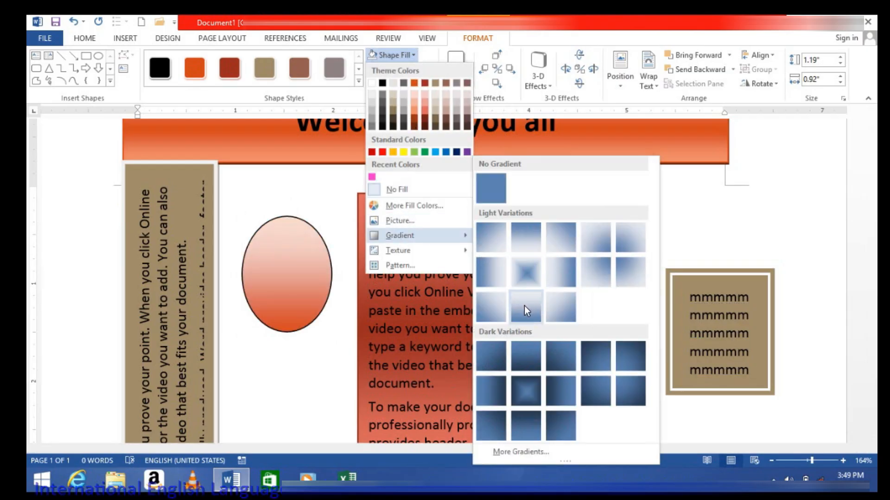
left_click(490, 388)
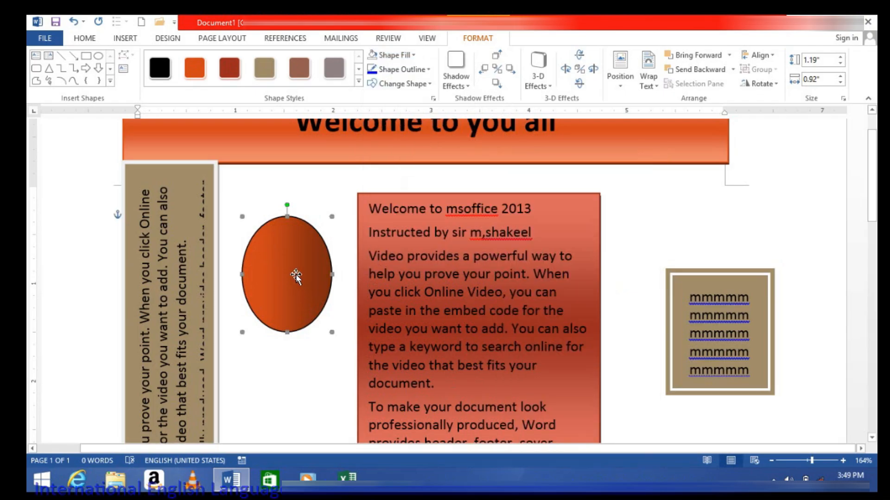
Apply the unfilled shape style with a black dashed outline to the oval
left_click(357, 82)
left_click(153, 105)
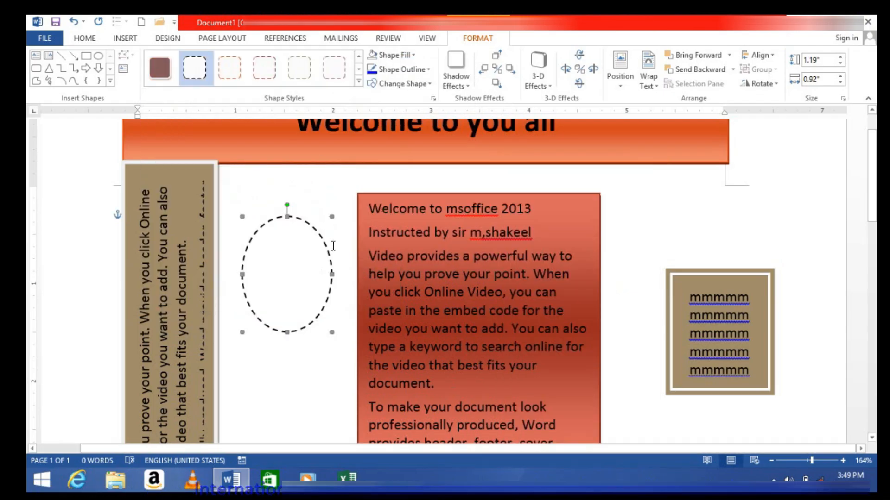
left_click(401, 69)
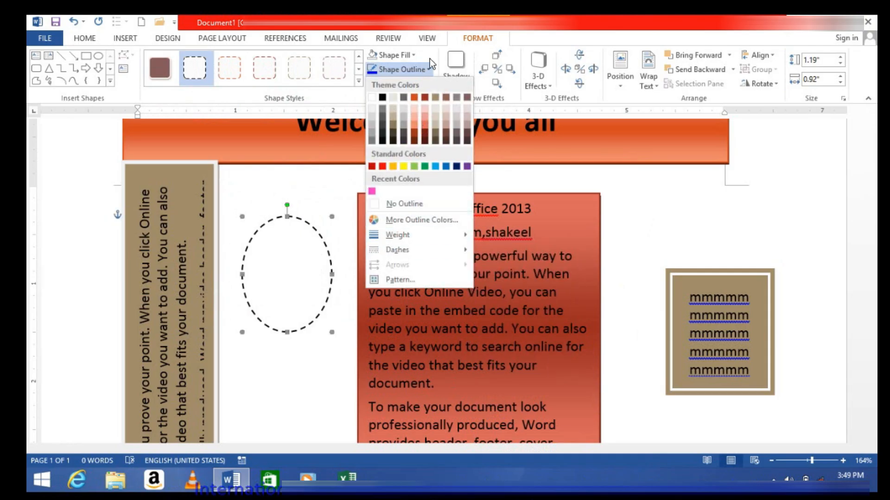
Give the dashed oval a dark-variation gradient with a white center and gray edges
left_click(416, 54)
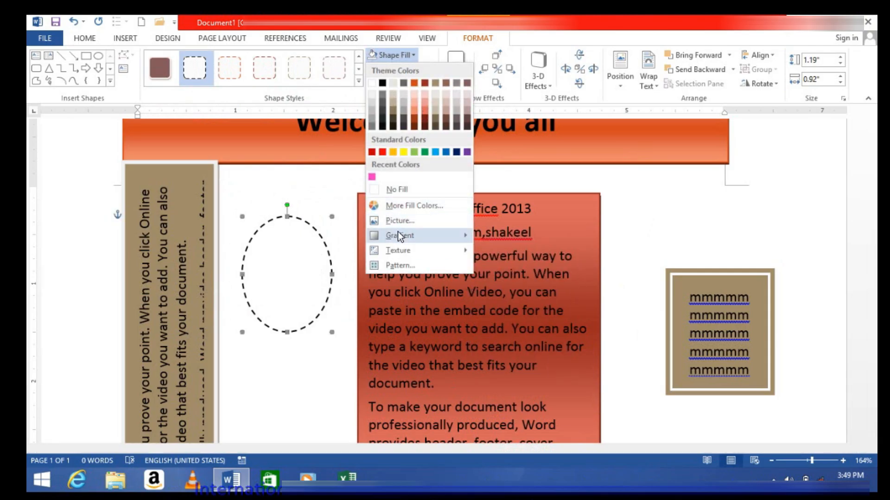
mouse_move(397, 235)
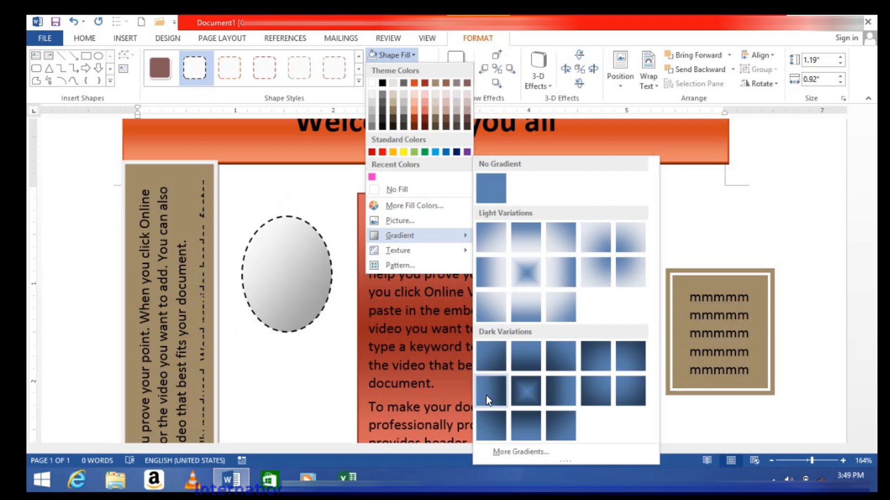
left_click(535, 390)
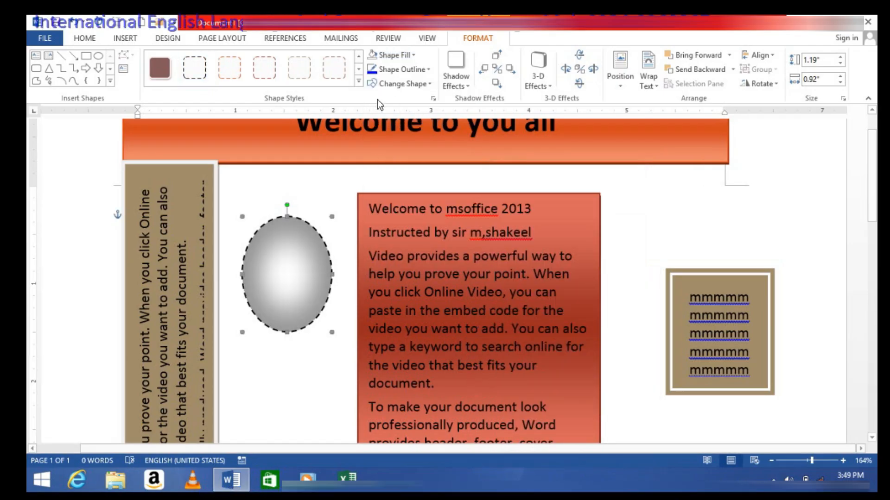
Fill the dashed oval with the cork texture
left_click(414, 57)
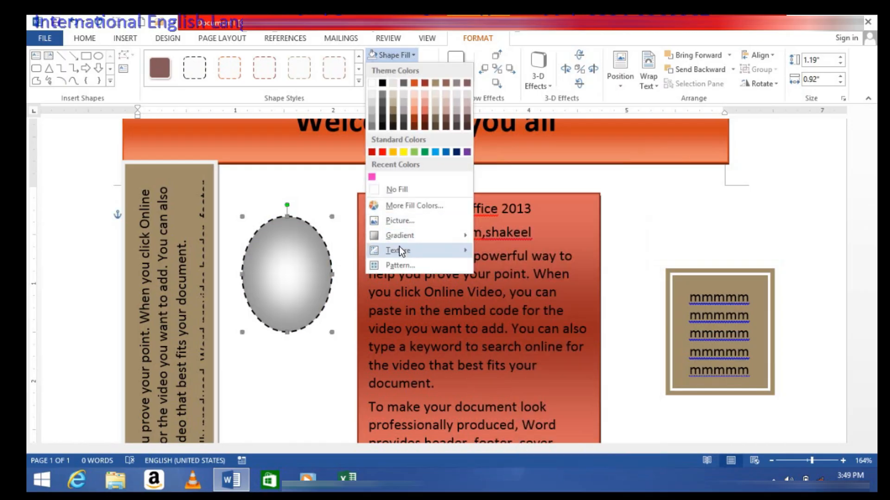
mouse_move(410, 253)
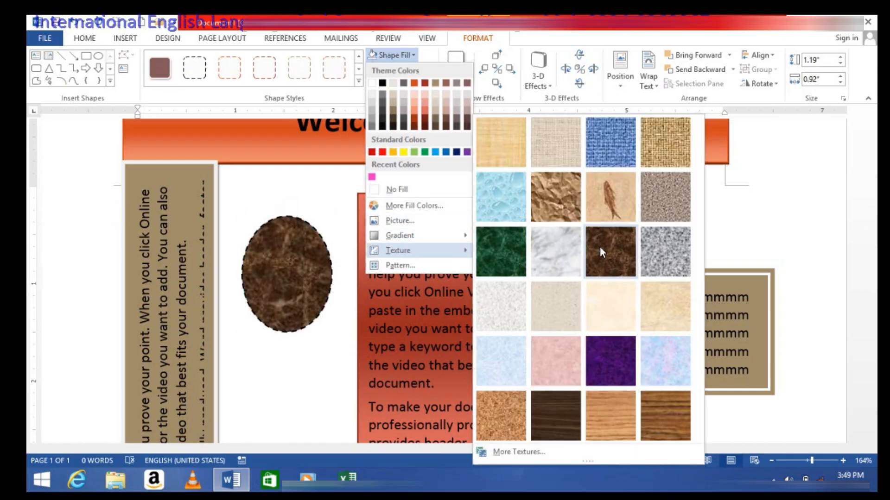
left_click(493, 421)
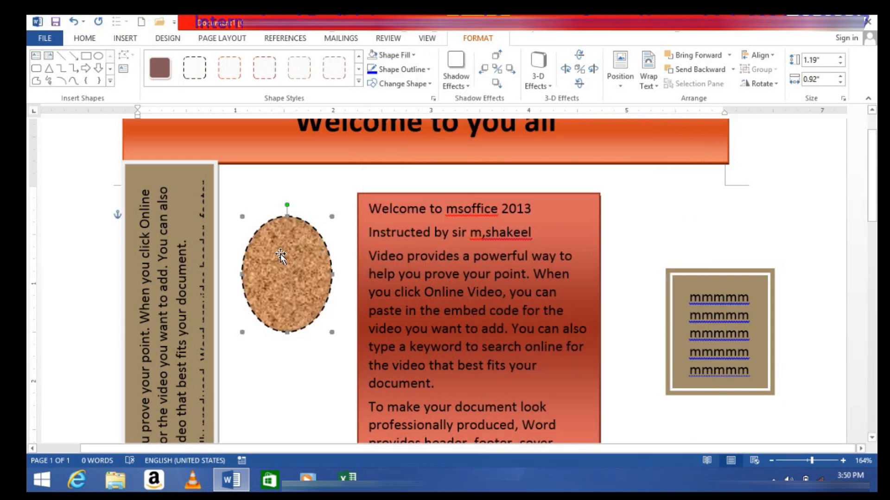
Define a two-color gradient fill for the oval with standard red as Color 1 and light blue as Color 2
left_click(415, 58)
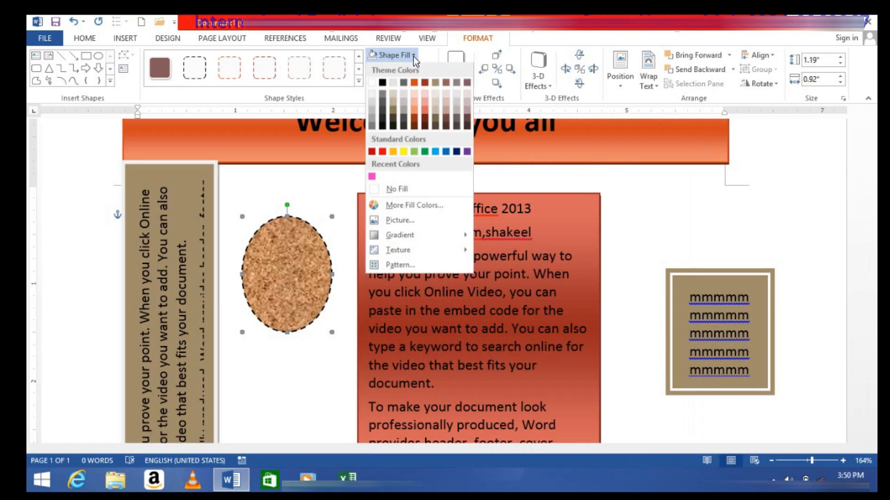
left_click(375, 270)
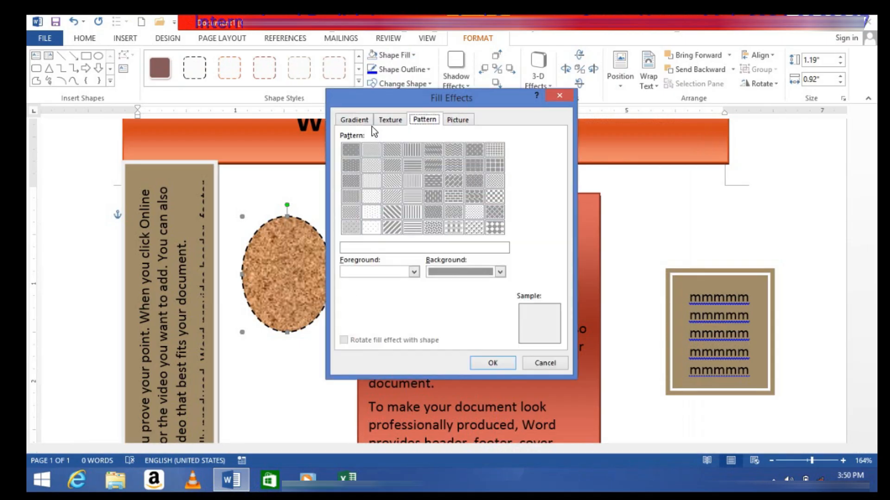
left_click(355, 120)
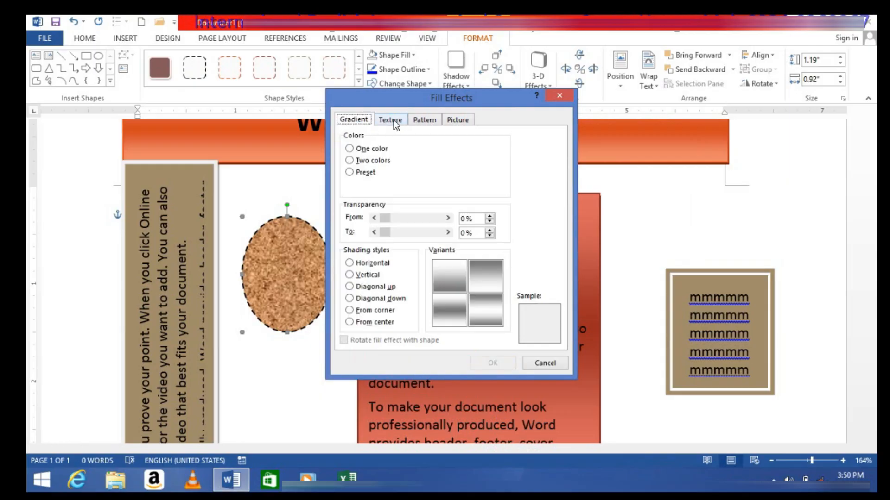
left_click(357, 161)
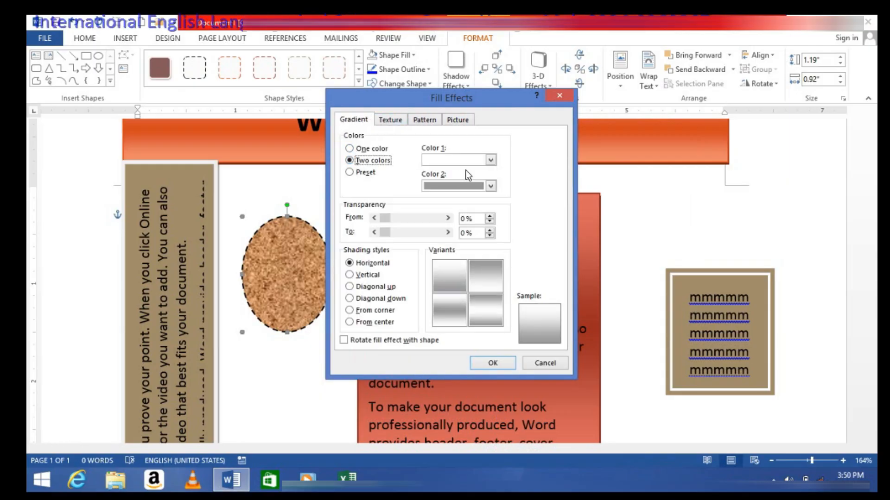
left_click(449, 160)
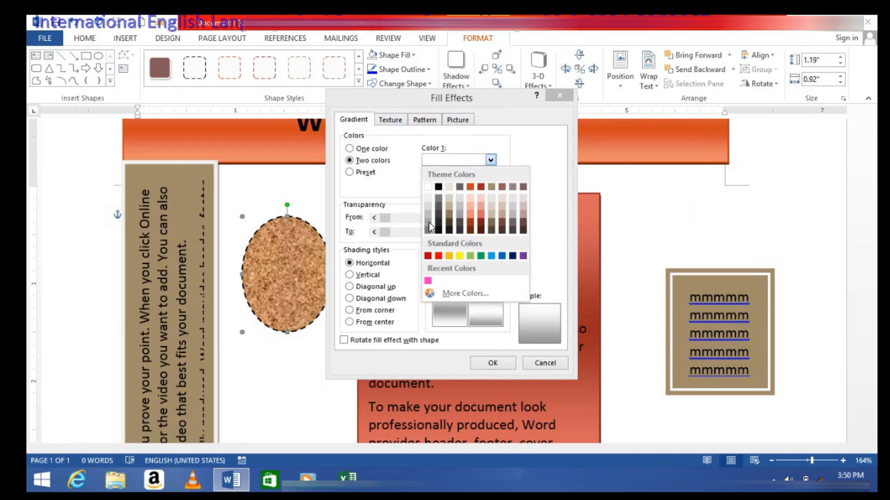
left_click(438, 257)
left_click(463, 187)
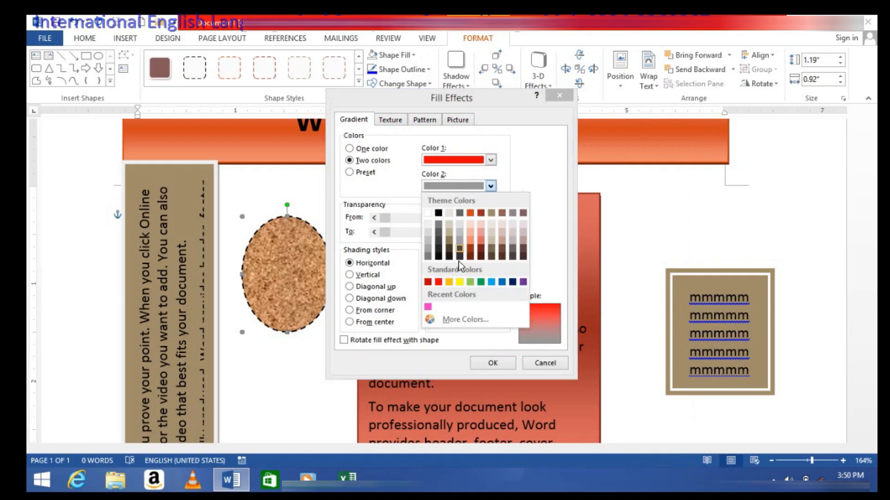
left_click(490, 282)
Set the gradient's shading style to From corner with red in the lower-left corner, and apply it to the oval
left_click(366, 288)
left_click(368, 310)
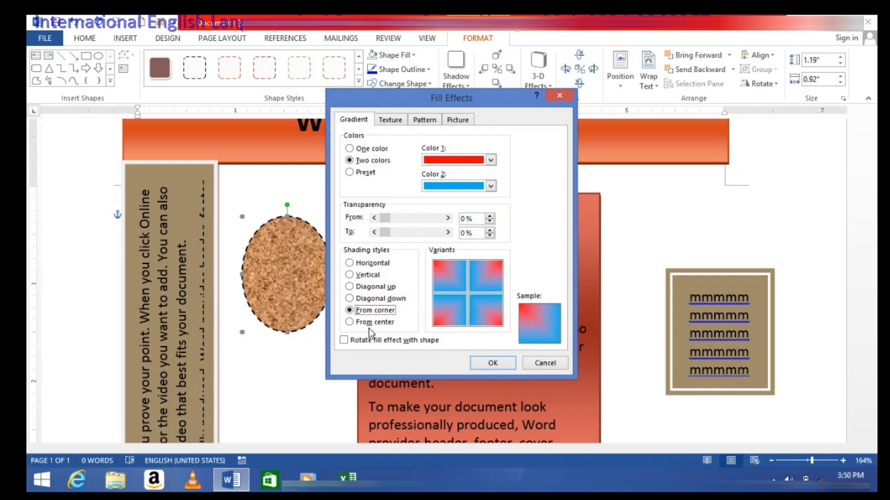
left_click(449, 306)
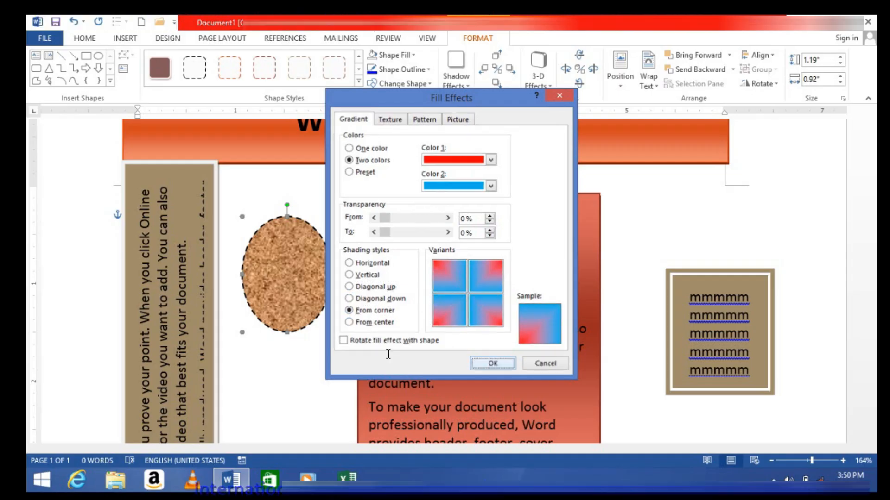
left_click(494, 361)
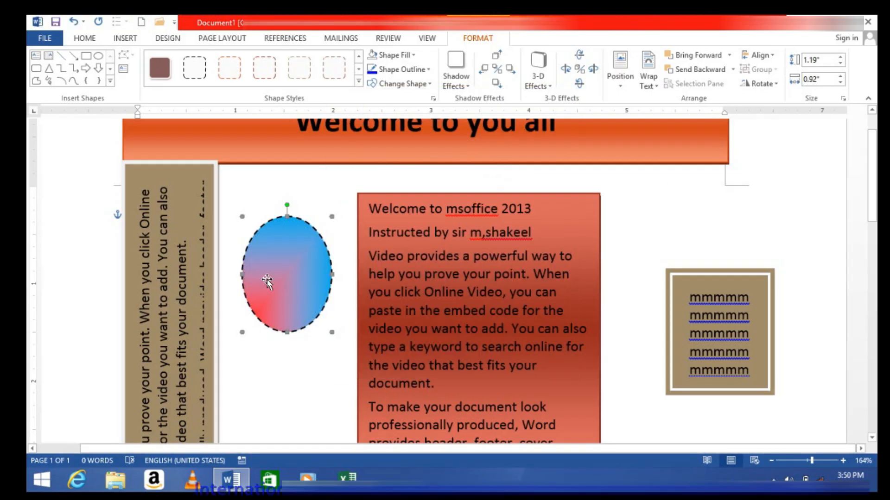
Choose the Wide downward diagonal pattern for the oval's fill, with a yellow foreground on the light blue background
left_click(412, 56)
left_click(397, 266)
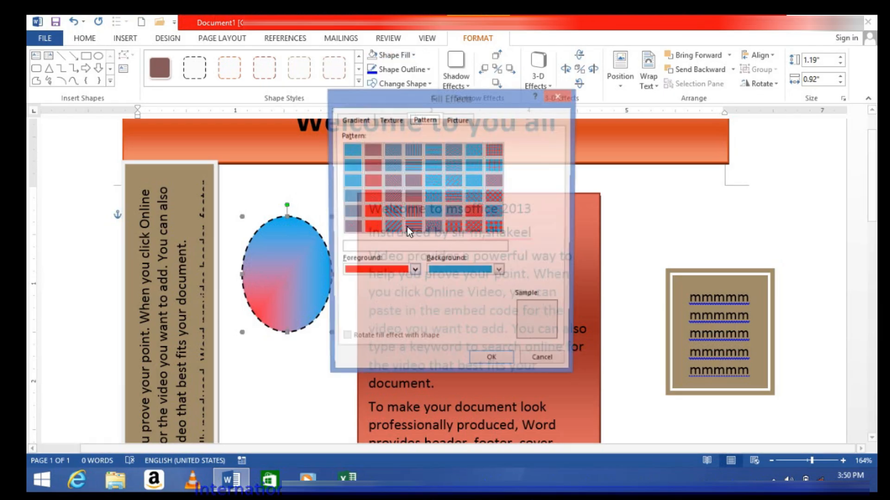
left_click(447, 121)
left_click(425, 121)
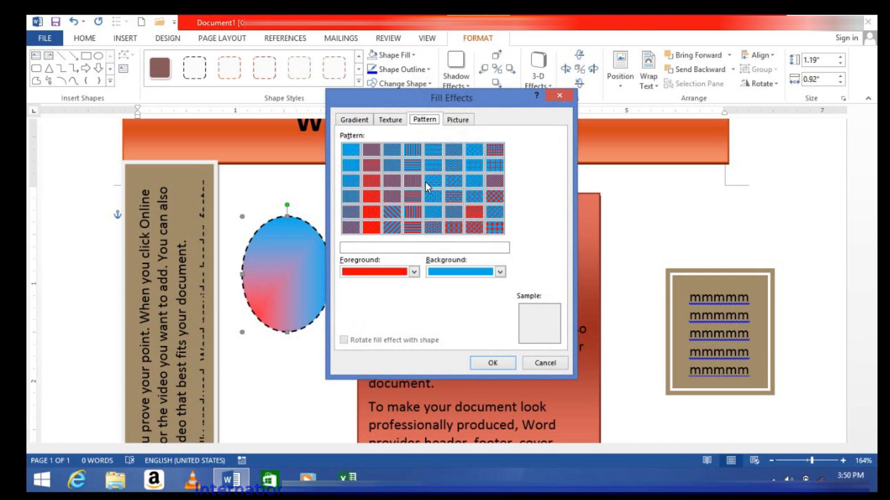
left_click(402, 214)
left_click(398, 268)
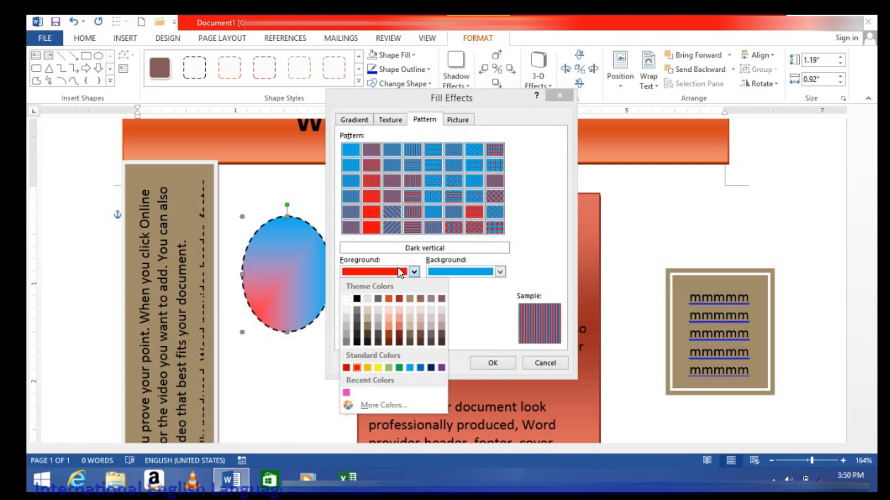
left_click(379, 368)
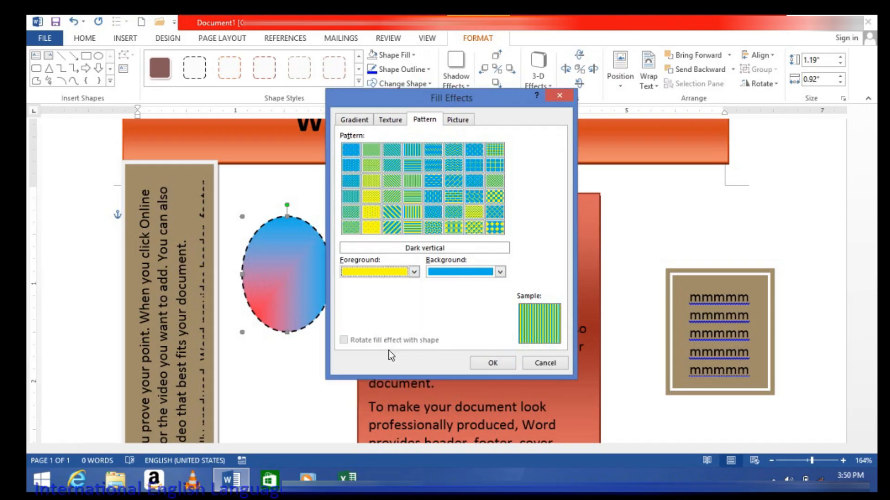
left_click(392, 213)
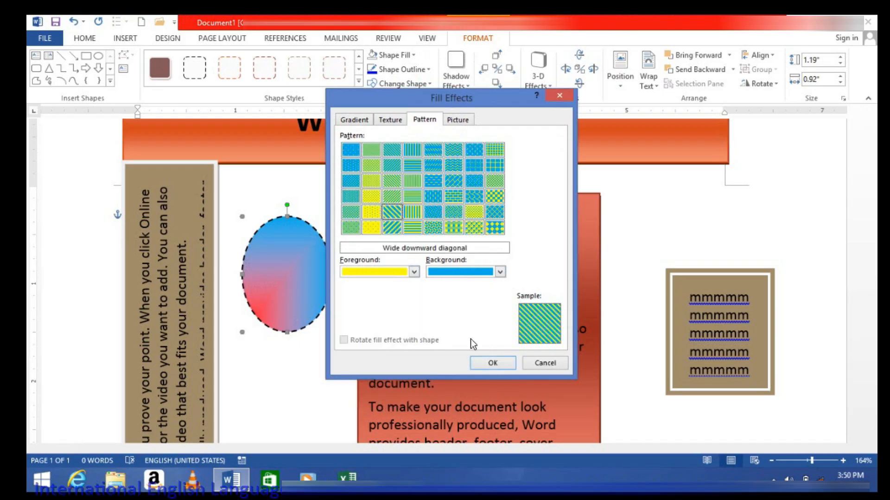
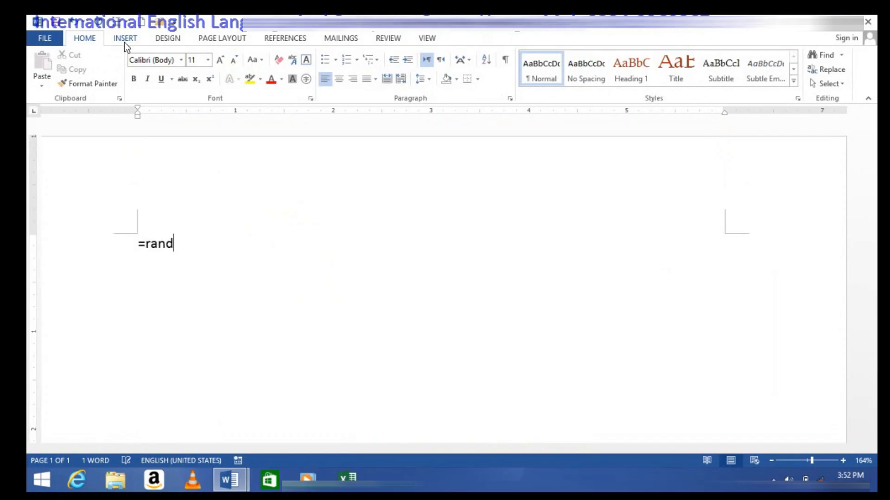
Complete and run the =rand() command to fill the new document with sample paragraphs
type(")")
key("Return")
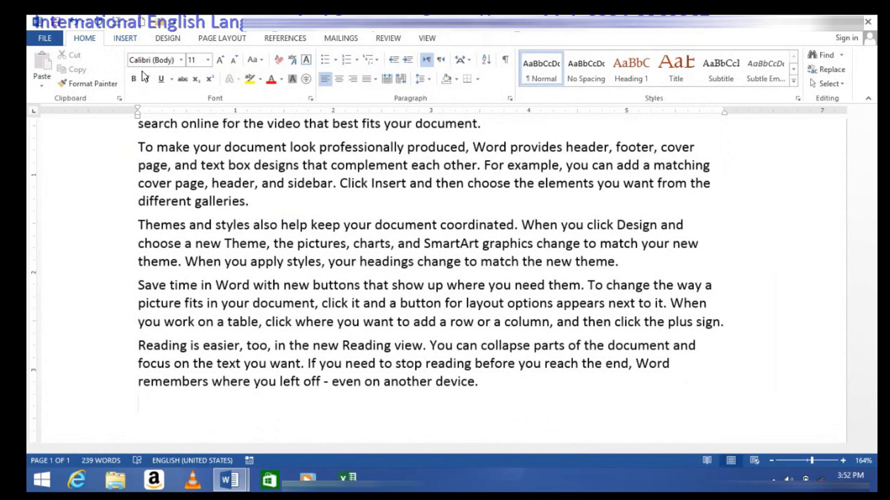
scroll(275, 227, "up", 3)
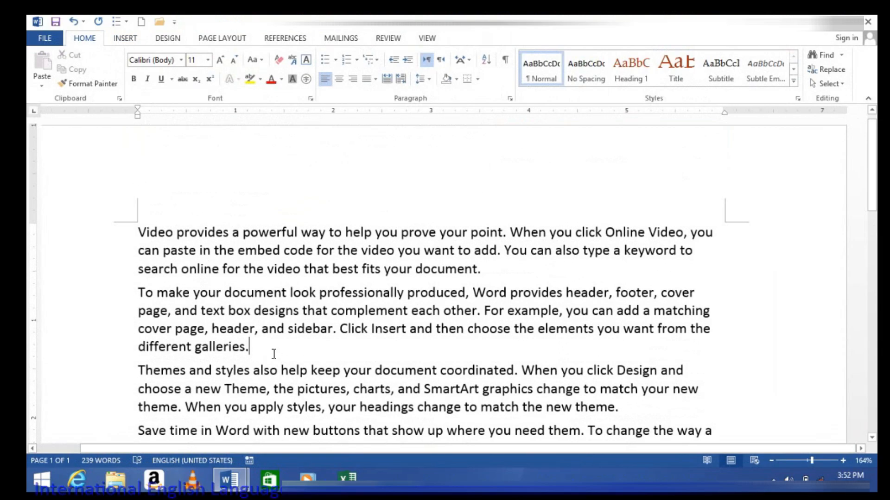
Draw a text box about 1.24" high and 1.28" wide over the second and third paragraphs and apply the dark red style
left_click(124, 42)
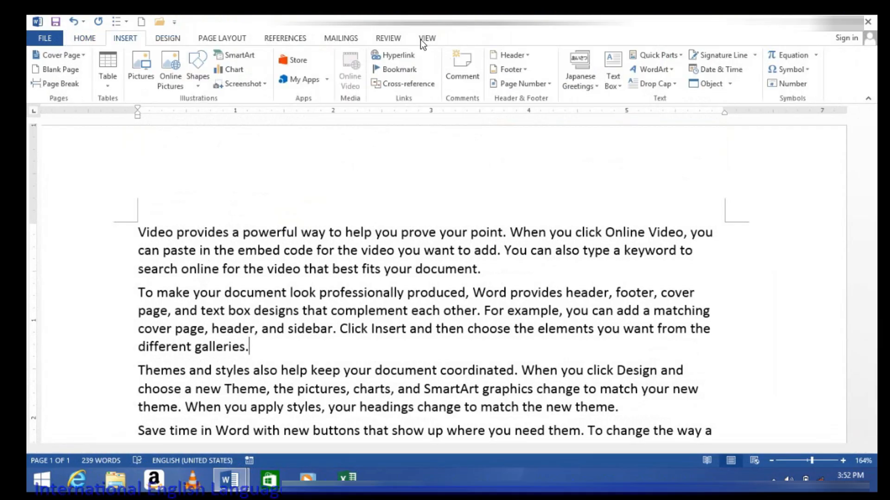
left_click(616, 87)
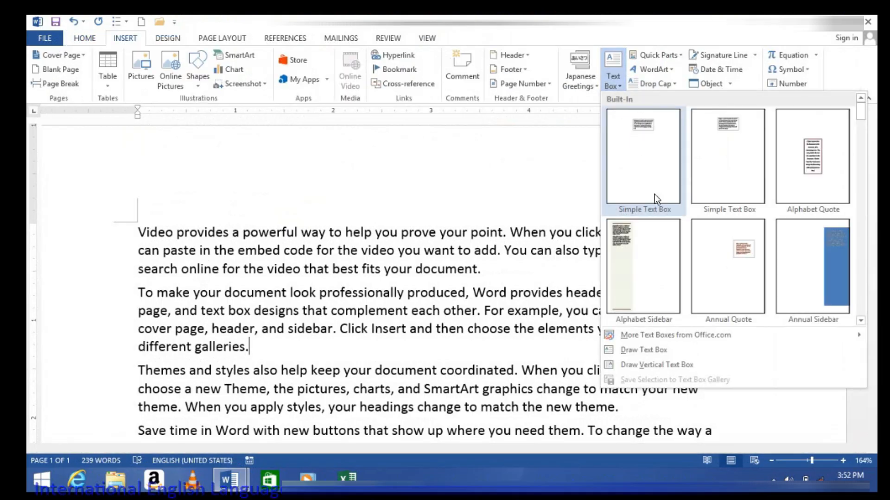
left_click(659, 351)
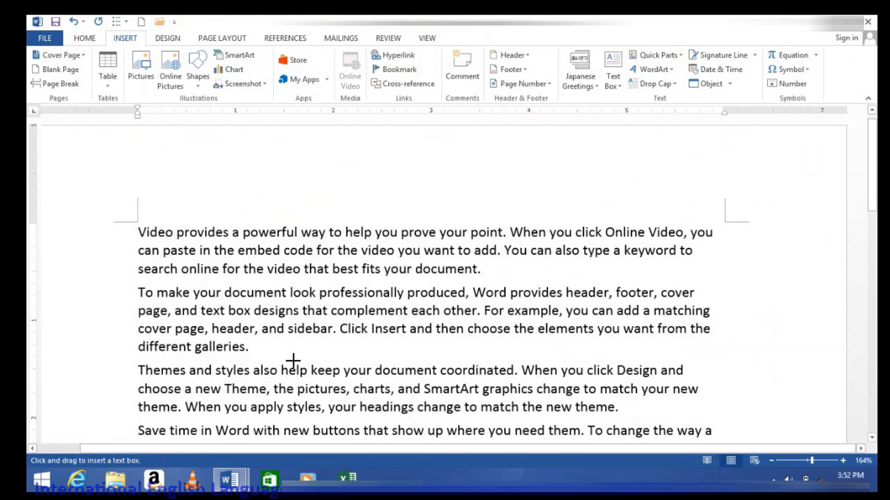
mouse_move(304, 305)
left_mouse_down()
mouse_move(426, 407)
mouse_move(428, 422)
left_mouse_up()
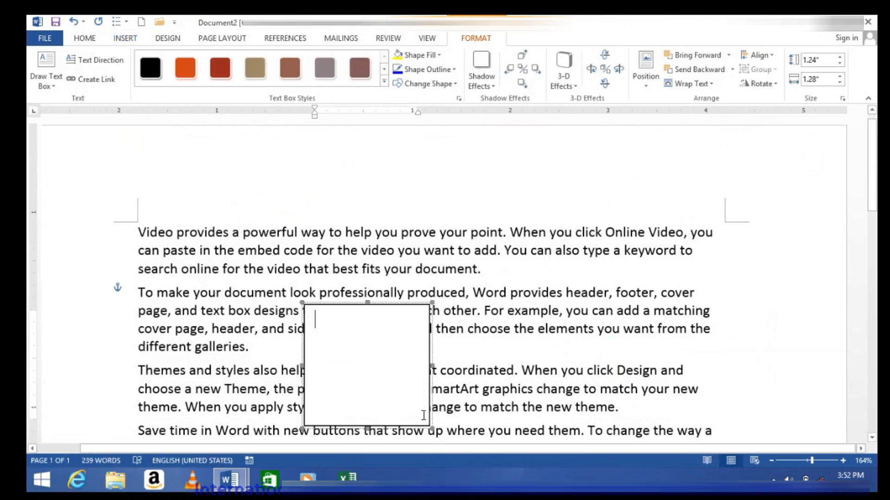
left_click(218, 74)
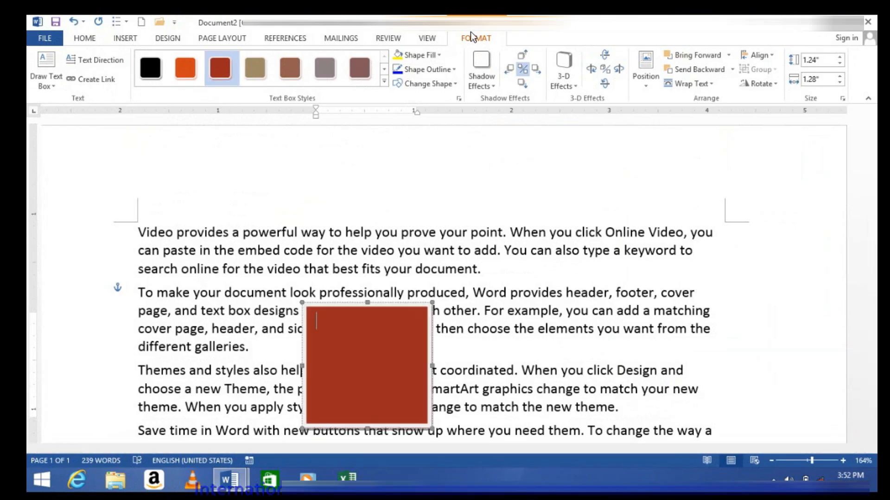
Position the red text box at the bottom center of the page with text wrapping
left_click(633, 73)
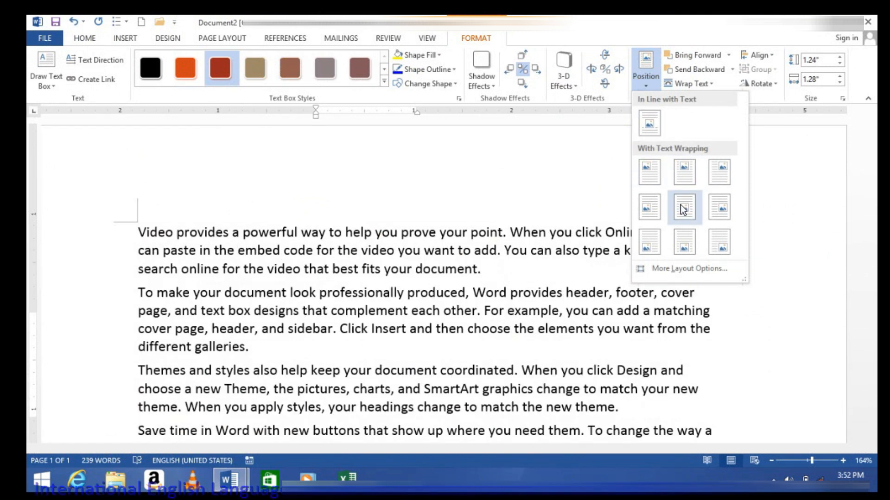
left_click(682, 240)
scroll(671, 248, "down", 10)
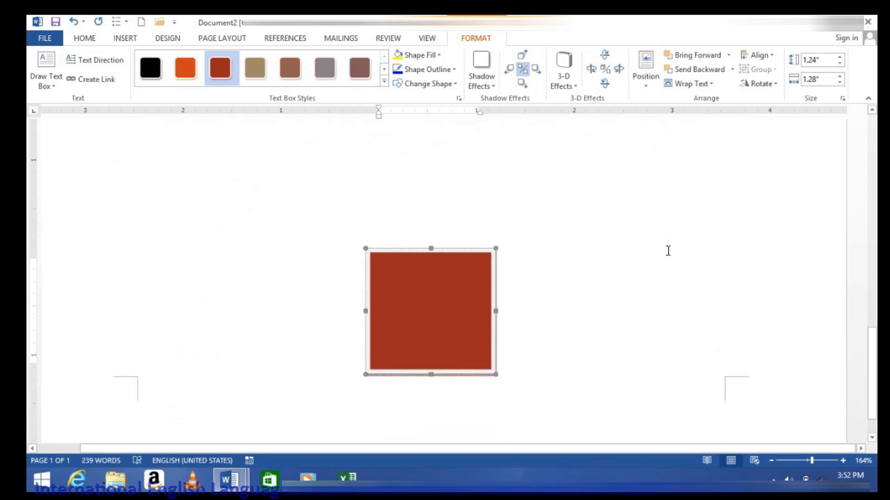
Position the red text box at the top center of the page with text wrapping
left_click(637, 85)
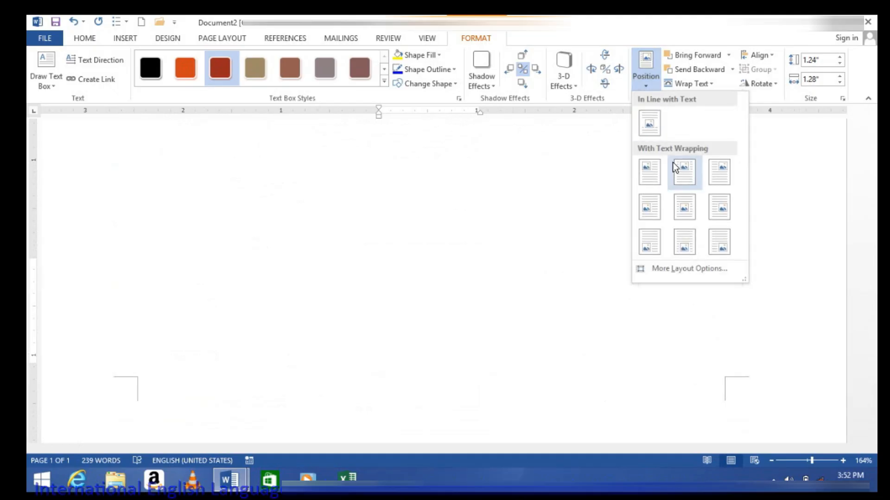
left_click(677, 176)
scroll(451, 295, "up", 10)
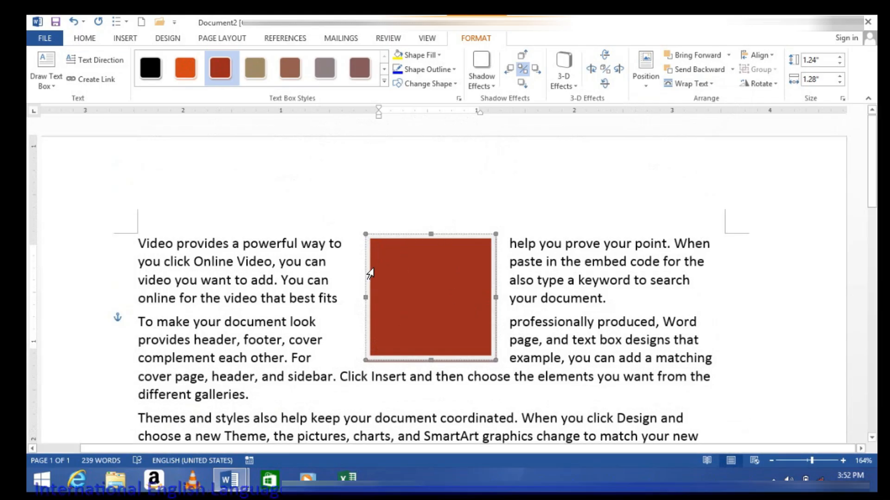
Duplicate the red text box, overlapping it slightly up and to the right, and apply the gray style to the copy
left_click_drag(420, 238, 463, 231)
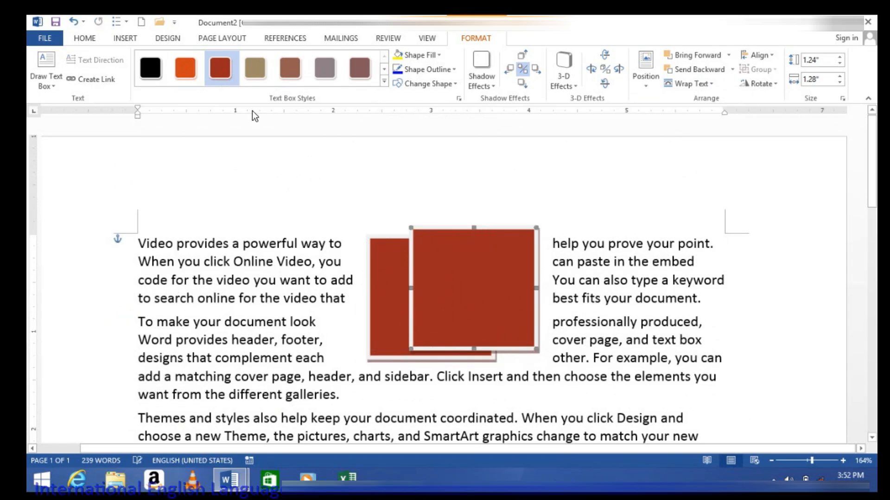
left_click(326, 70)
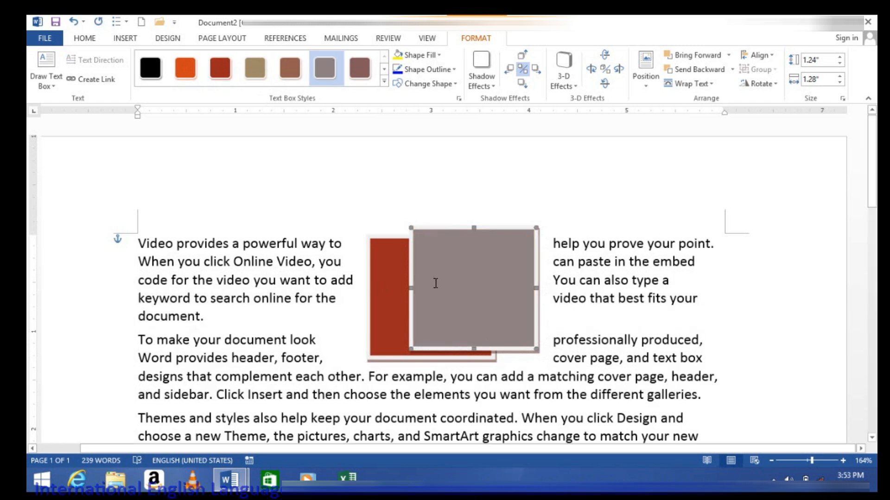
Send the gray text box behind the red one and bring it forward again
left_click(667, 70)
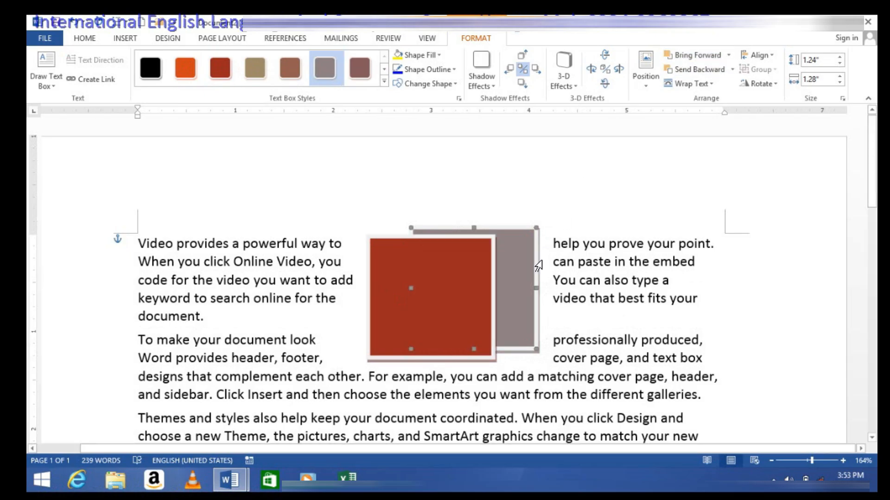
left_click(732, 69)
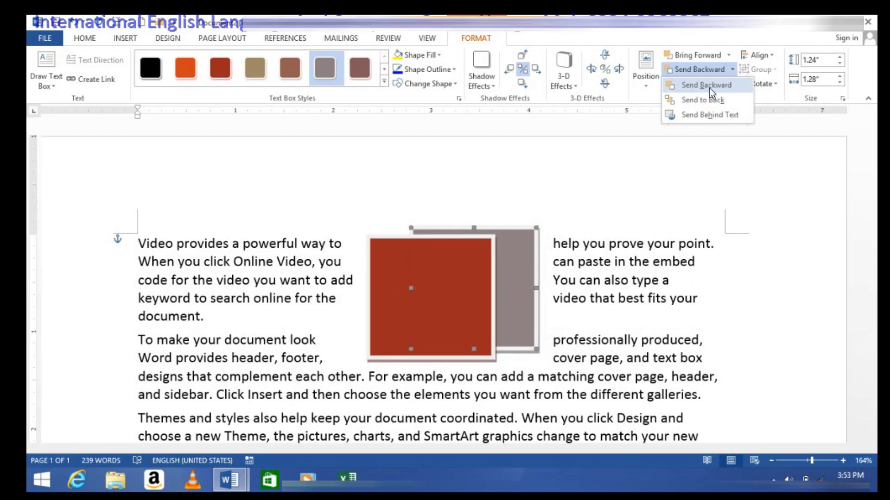
left_click(705, 54)
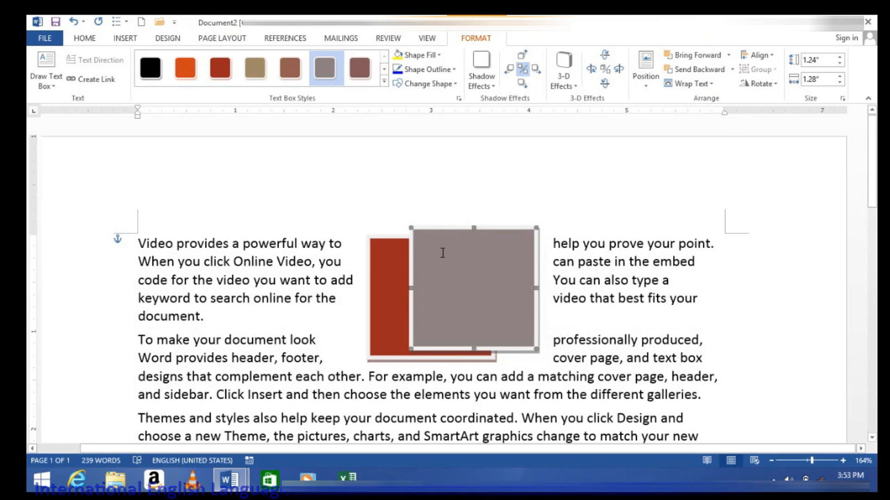
Make two further overlapping copies of the gray text box to its right, styling the nearer one brownish mauve and the farthest one orange
left_click_drag(435, 229, 508, 227)
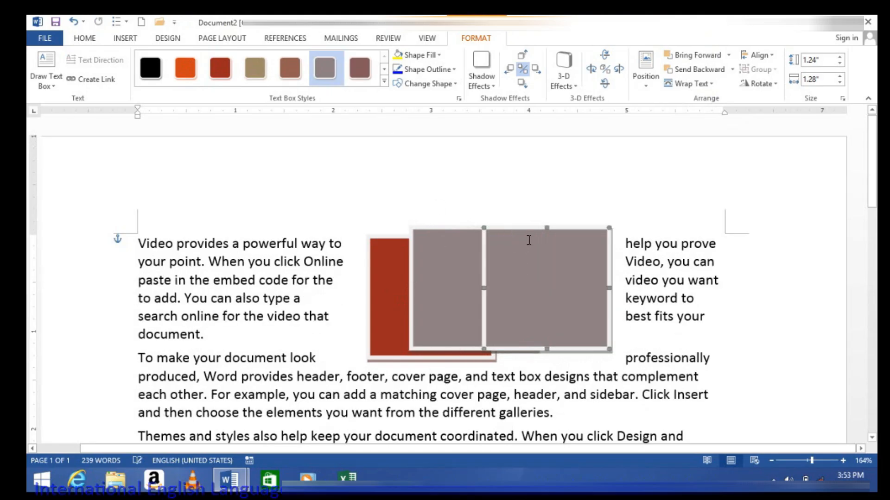
left_click_drag(520, 233, 564, 227)
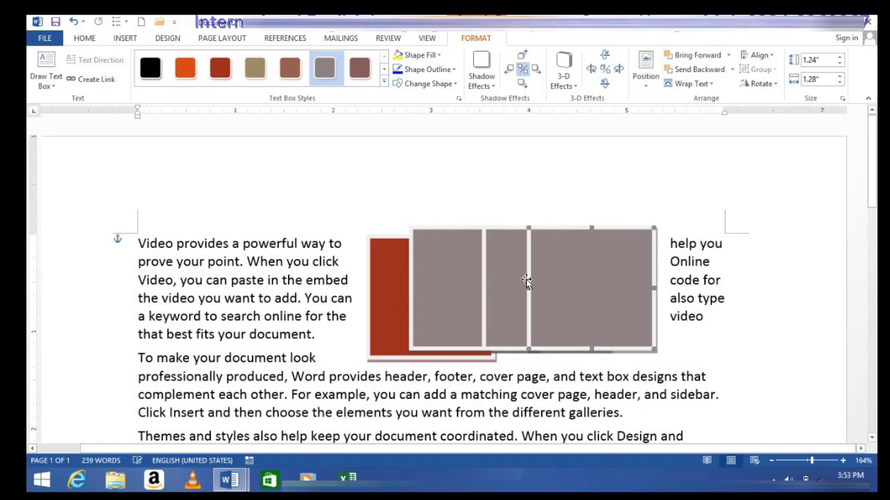
left_click(501, 266)
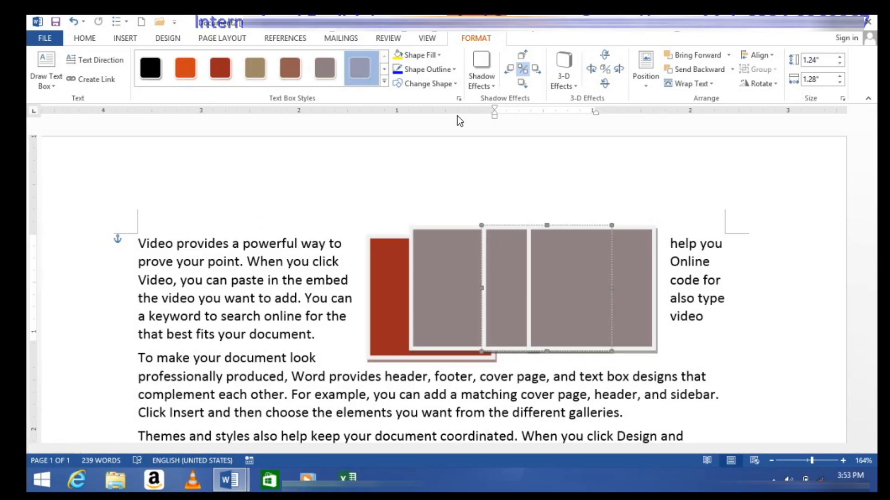
left_click(576, 274)
left_click(185, 68)
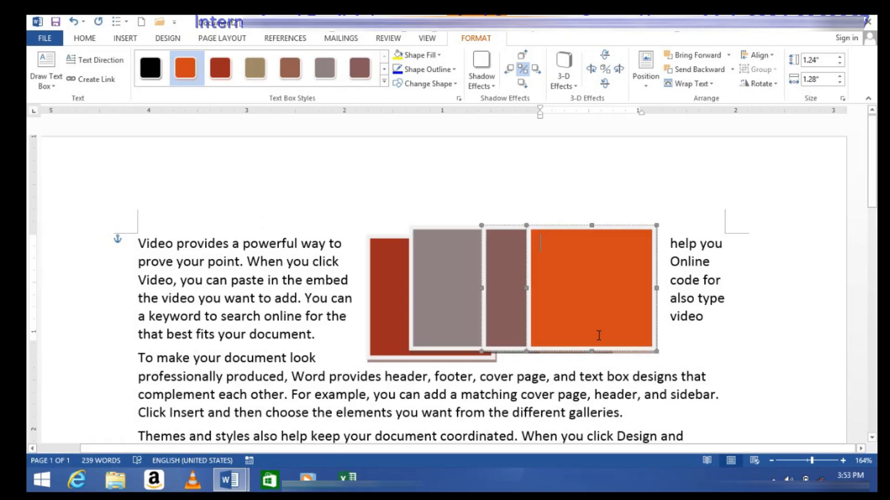
Move the mauve and orange text boxes left and slightly down so that all four boxes form an overlapping cascade
left_click(490, 288)
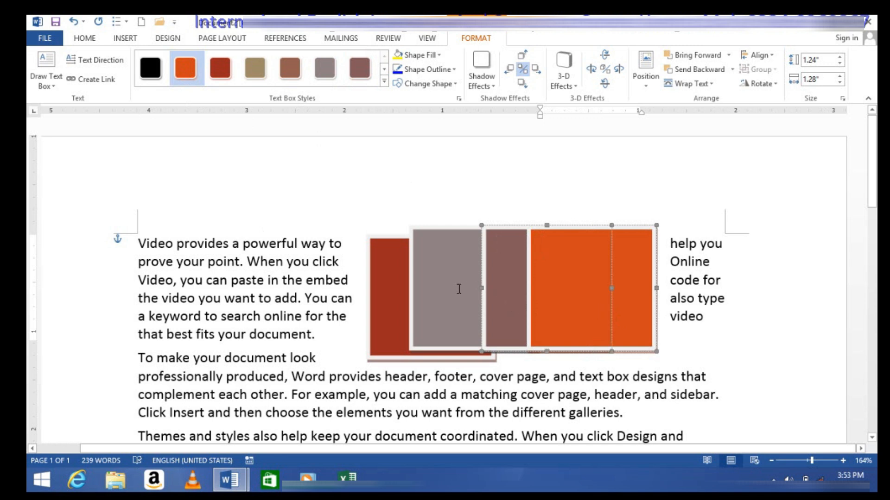
left_click(549, 199)
left_click(493, 237)
left_click_drag(488, 228, 459, 237)
left_click_drag(546, 234, 509, 253)
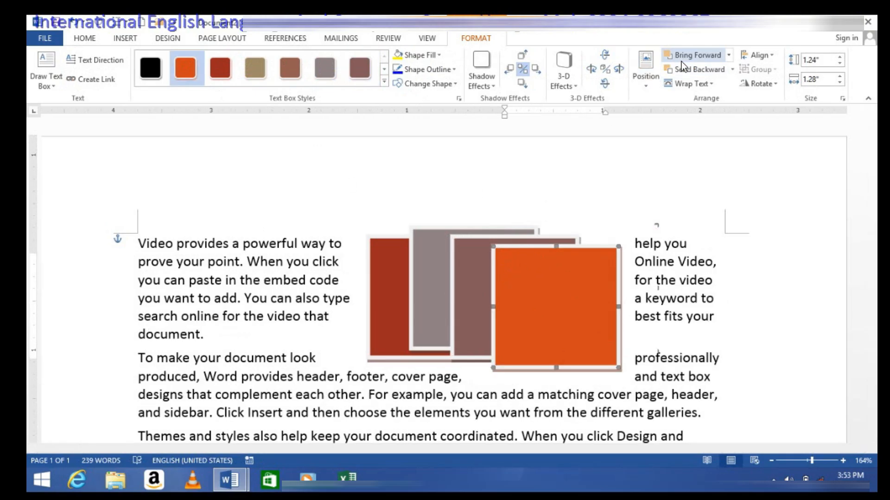
Send the orange text box to the back of the stack and bring it to the front again
left_click(732, 70)
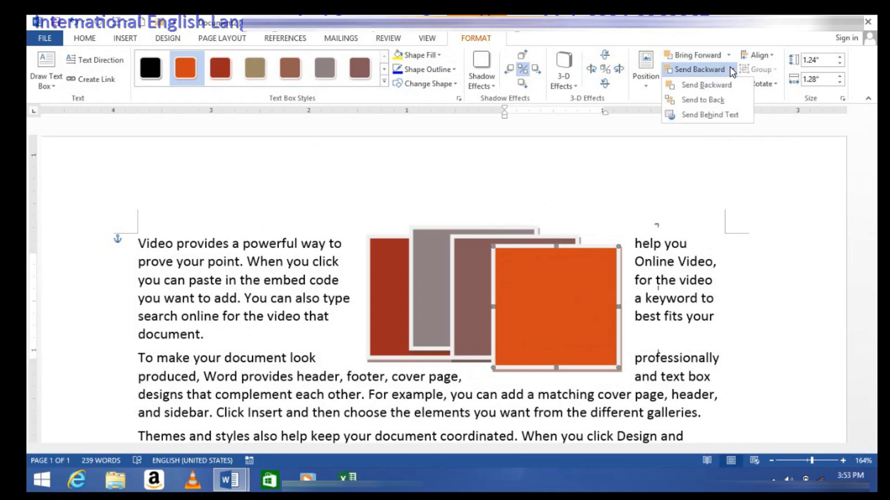
left_click(711, 100)
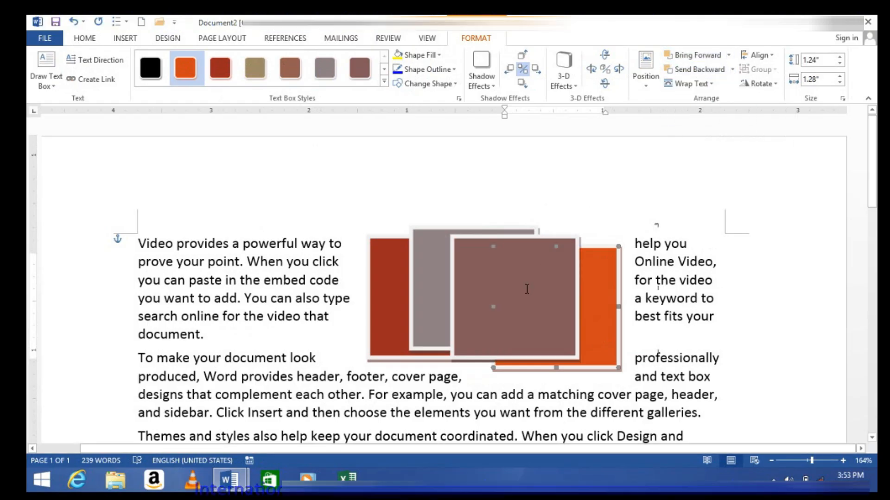
left_click(728, 55)
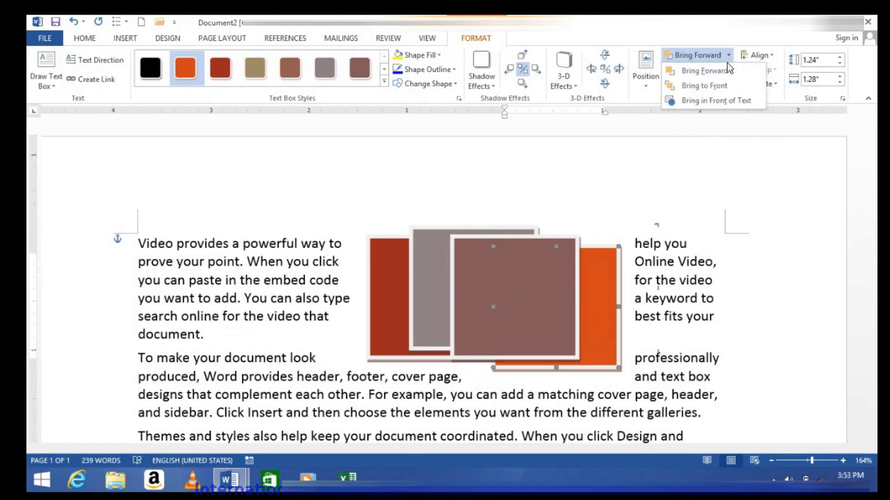
left_click(717, 87)
Send the orange text box backward by one level, behind the mauve box
left_click(732, 70)
left_click(697, 85)
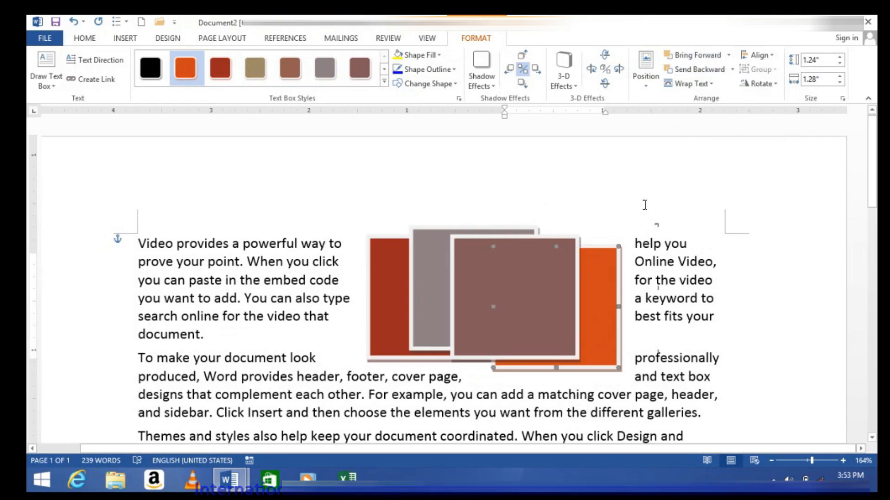
Move the mauve text box down and left over the gray one, and shift the orange box left and slightly up behind it
left_click(505, 263)
left_click_drag(508, 243, 473, 274)
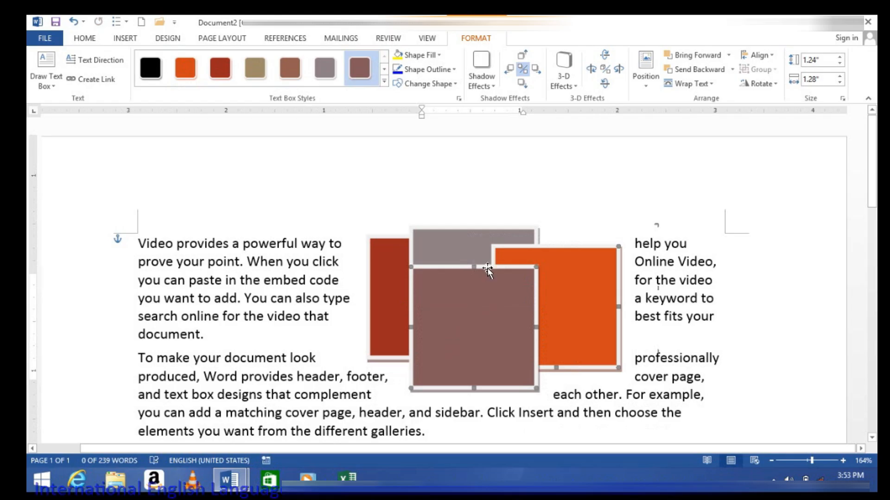
left_click_drag(526, 255, 495, 245)
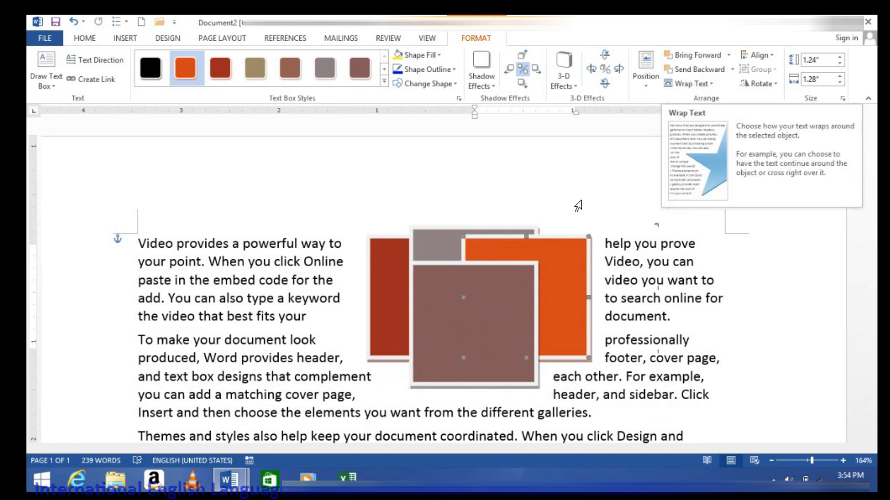
left_click(461, 302)
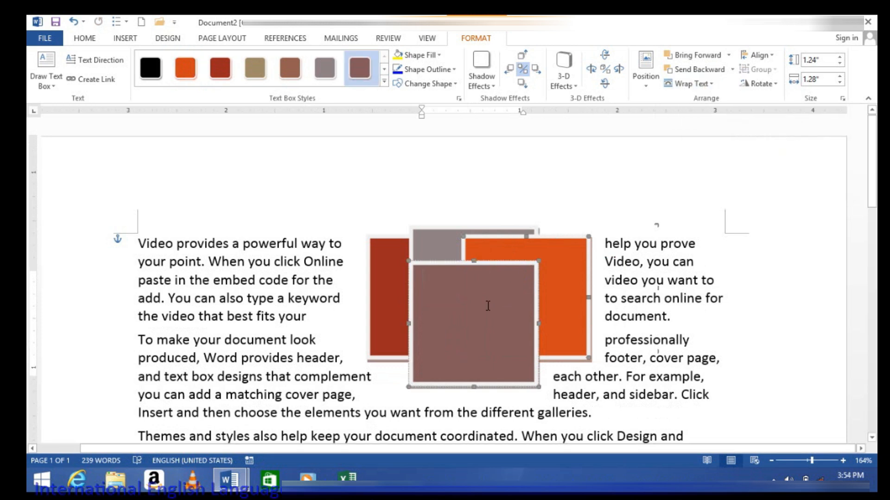
Delete the orange, gray and mauve text boxes so only the red one remains
left_click(551, 238)
key("Delete")
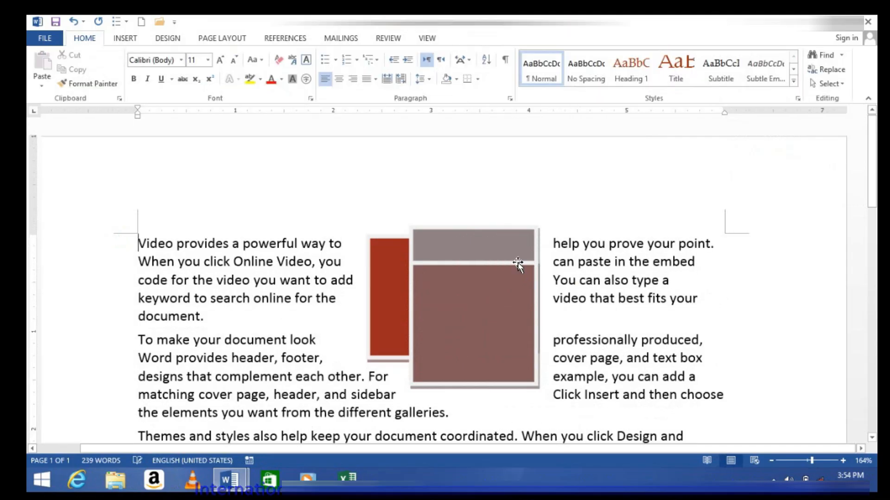
left_click(520, 229)
key("Delete")
left_click(473, 266)
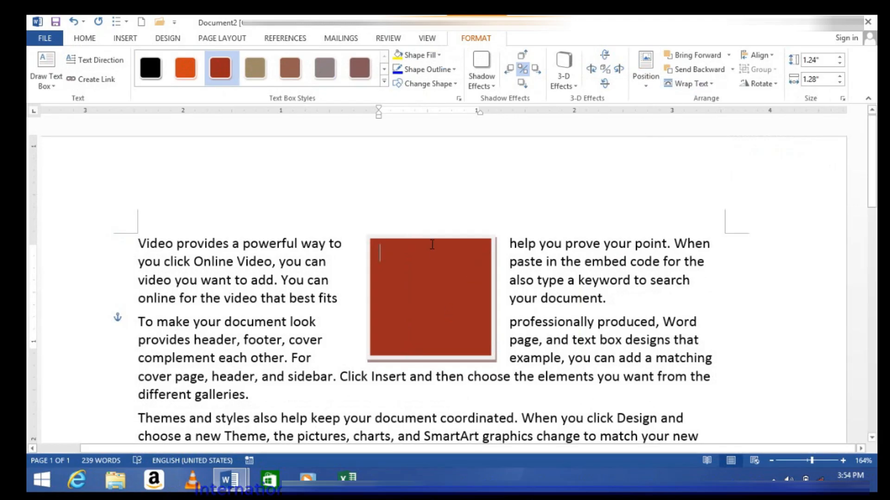
Move the red text box down over the second paragraph and edit its wrap points, pulling the boundary's upper corners and right side inward
left_click_drag(431, 242, 419, 327)
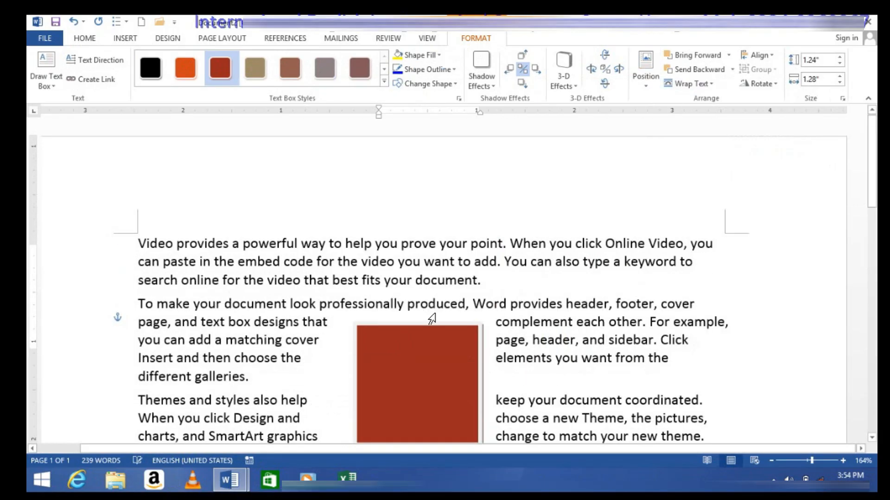
left_click(712, 81)
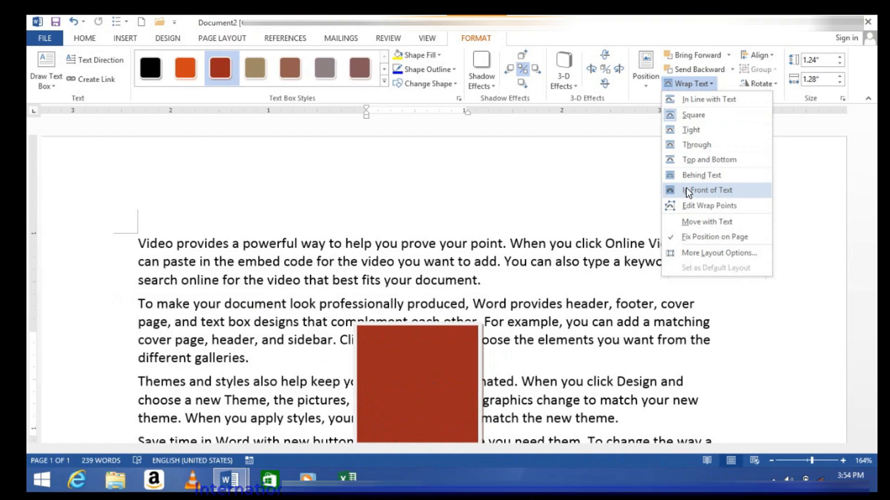
left_click(688, 207)
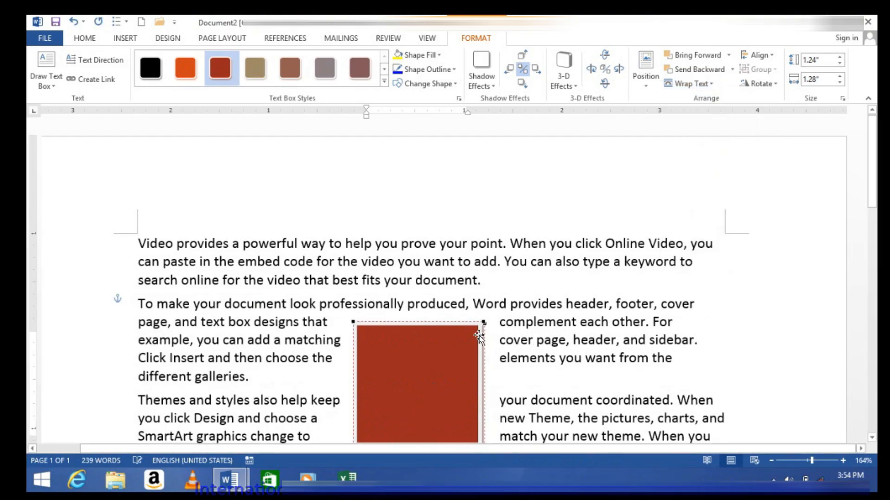
left_click_drag(447, 370, 442, 375)
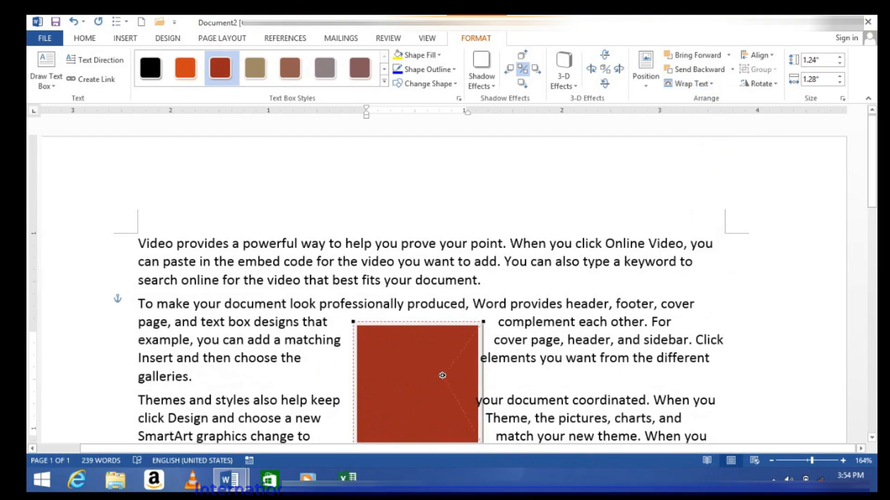
left_click_drag(447, 341, 436, 348)
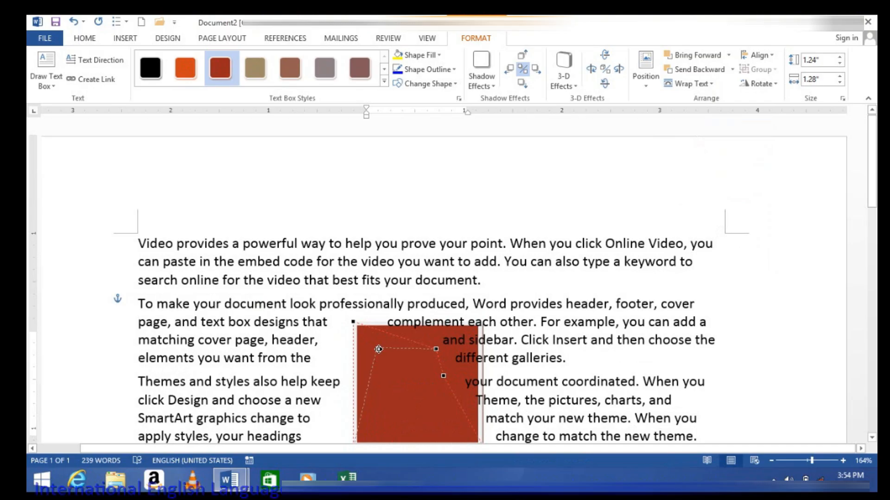
left_click_drag(379, 349, 380, 349)
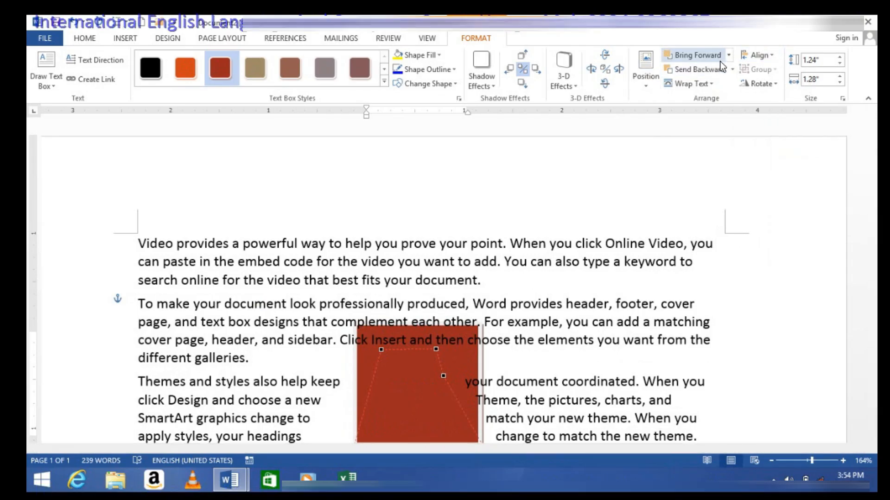
Set the red text box's wrapping to In Front of Text and move it up and slightly left
left_click(708, 84)
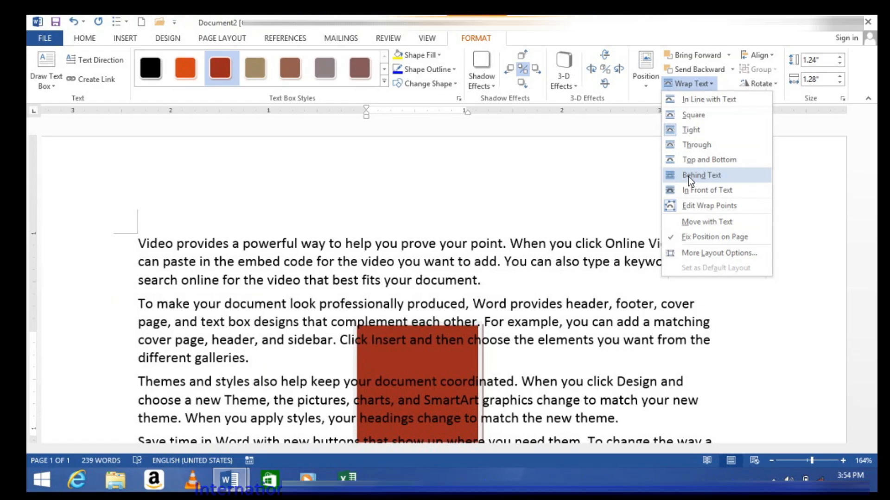
left_click(688, 189)
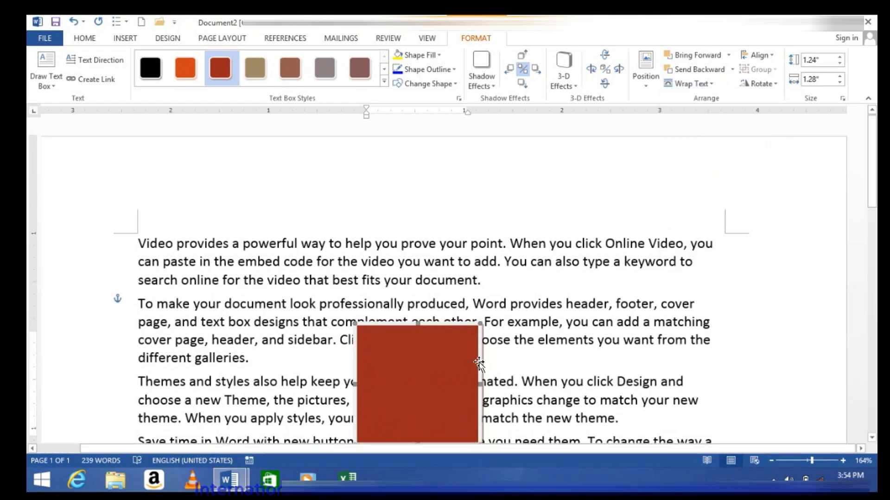
left_click_drag(478, 363, 458, 304)
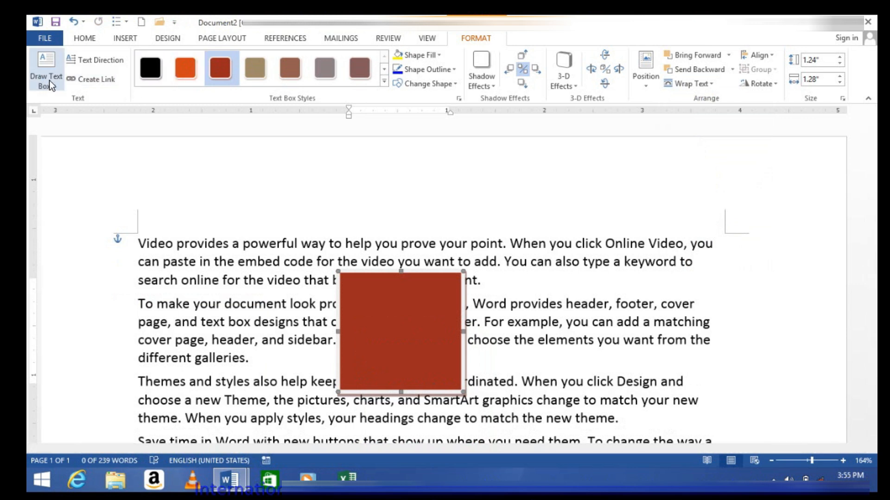
Draw an oval about 1.21" wide and 0.98" high to the right of the red box and apply the brown shape style
left_click(116, 38)
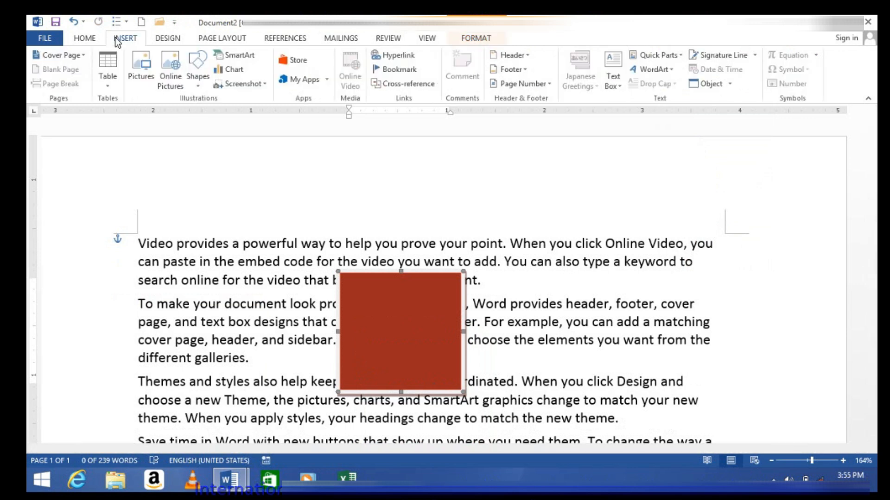
left_click(199, 81)
left_click(255, 112)
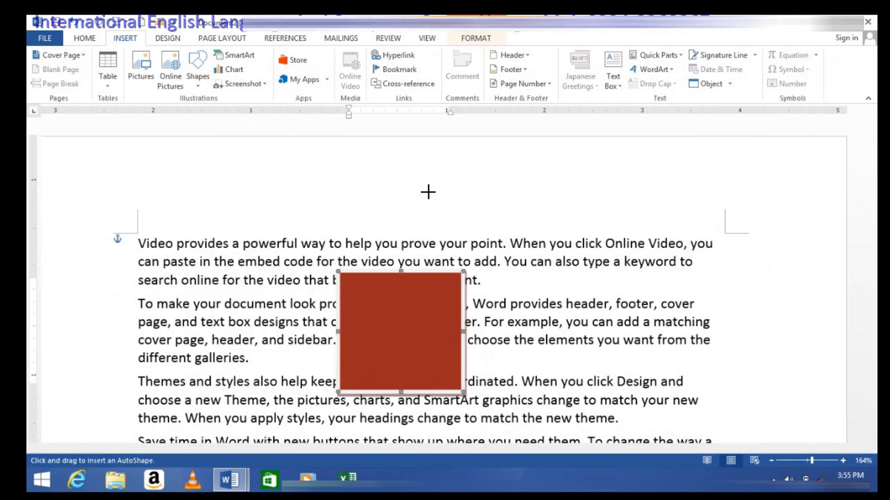
mouse_move(524, 286)
left_mouse_down()
mouse_move(572, 345)
mouse_move(641, 381)
left_mouse_up()
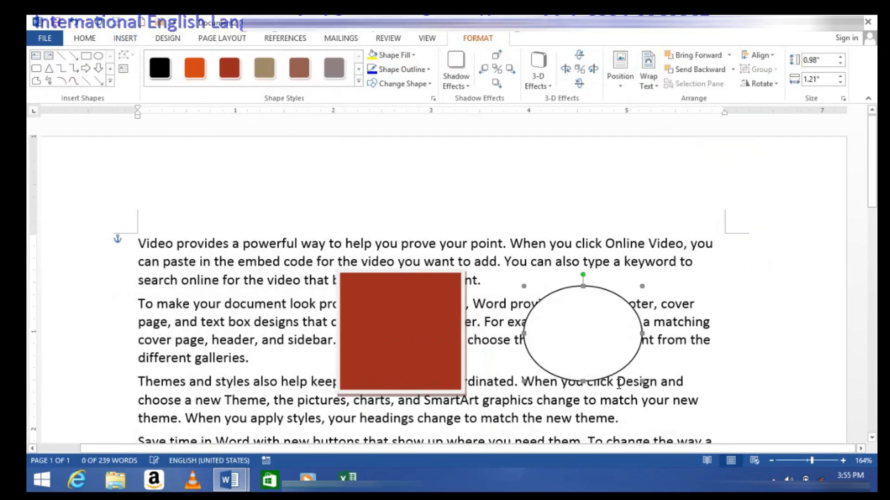
left_click(306, 74)
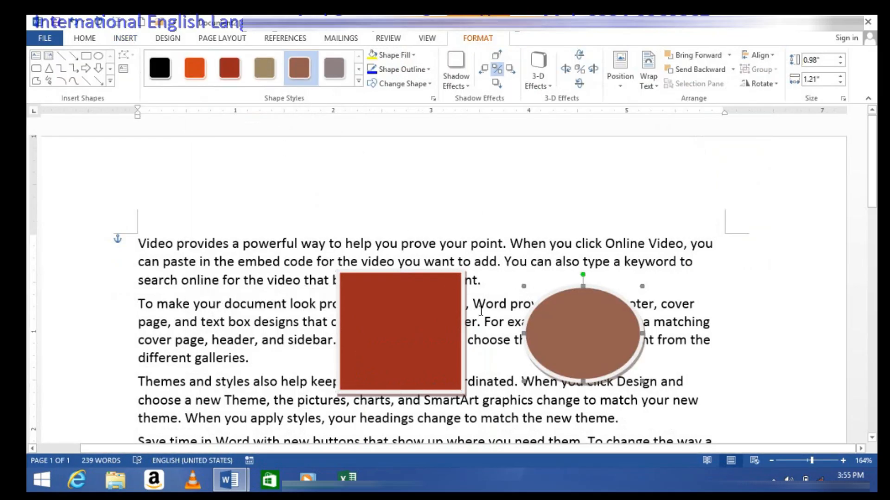
Delete the brown oval and the red text box, leaving only the sample text
left_click(427, 337)
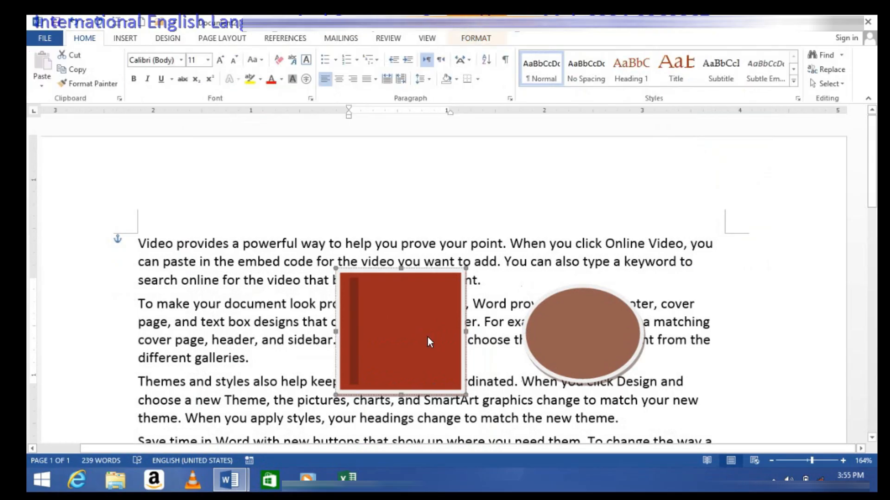
left_click(571, 332)
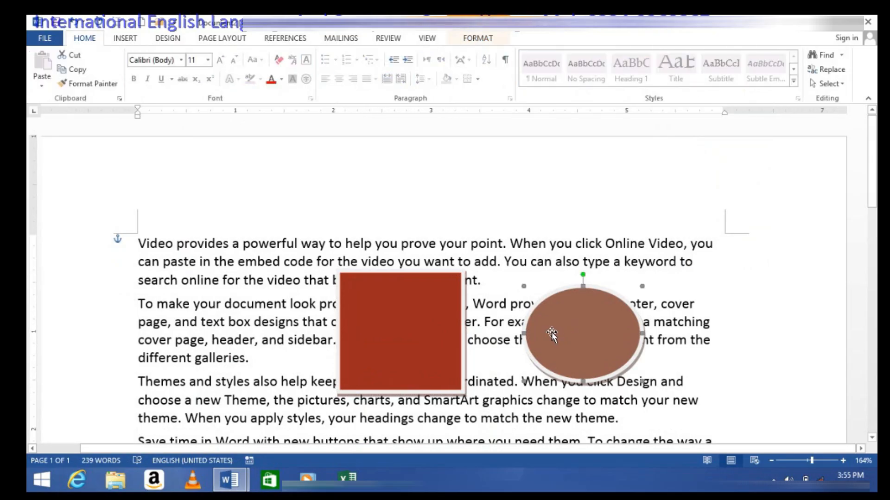
left_click(402, 300)
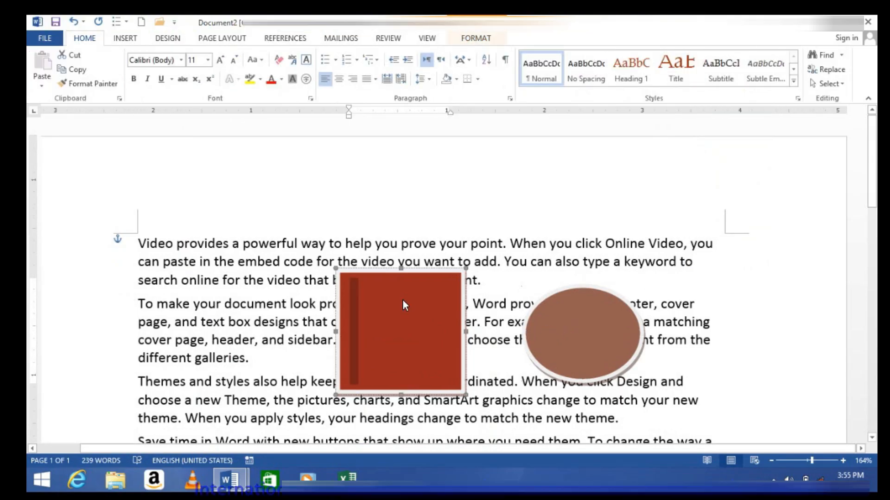
left_click(597, 337)
key("Delete")
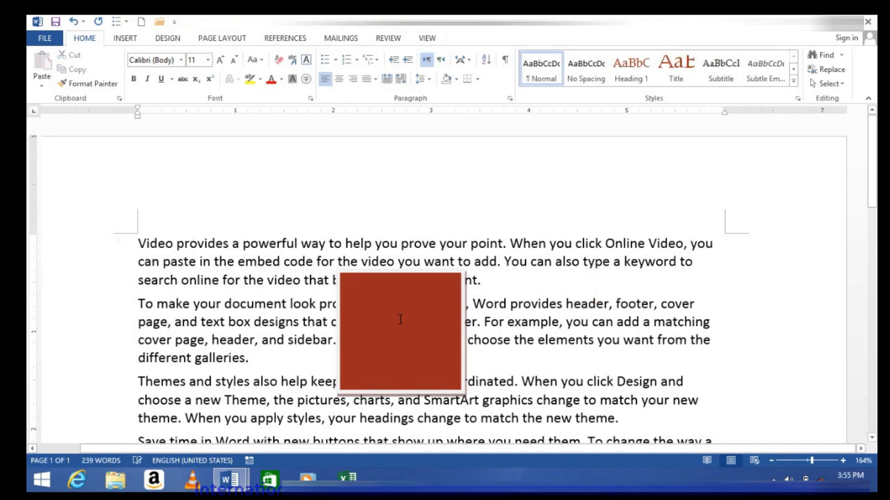
left_click(399, 282)
left_click(399, 277)
key("Delete")
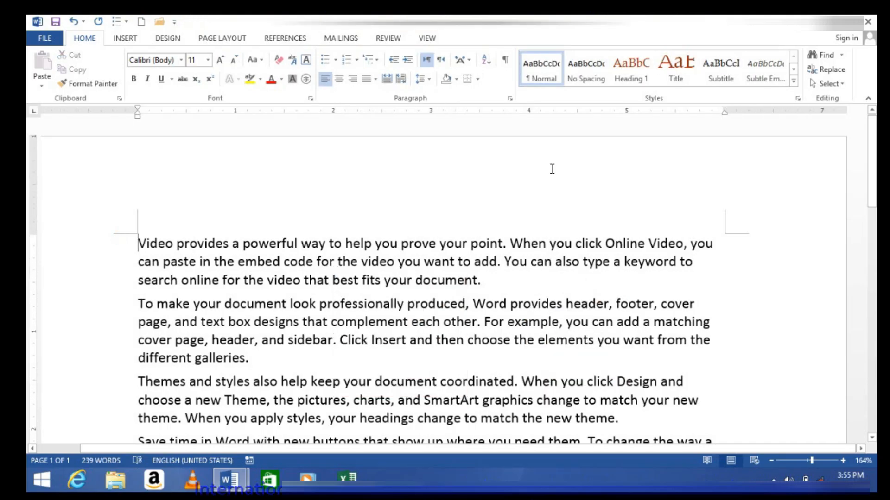
Draw two text boxes side by side over the first two paragraphs, the left one about 0.97" wide and 0.94" high
left_click(123, 41)
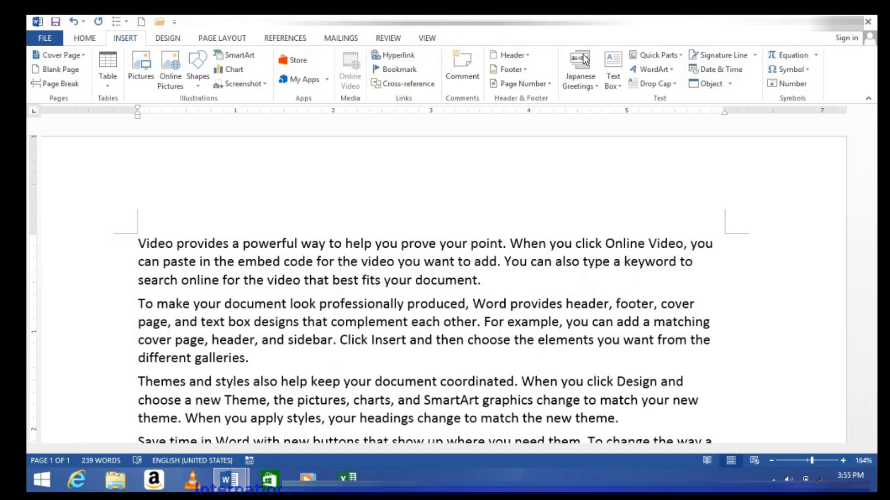
left_click(618, 86)
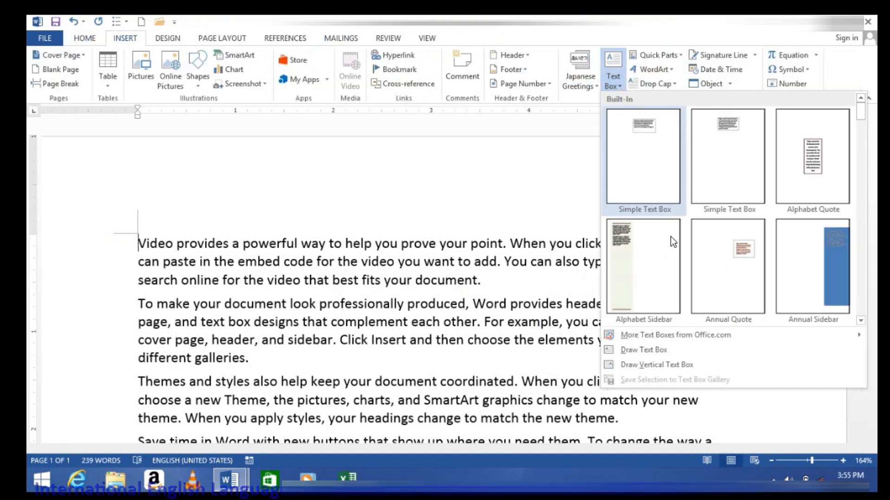
left_click(656, 352)
left_click_drag(308, 272, 404, 366)
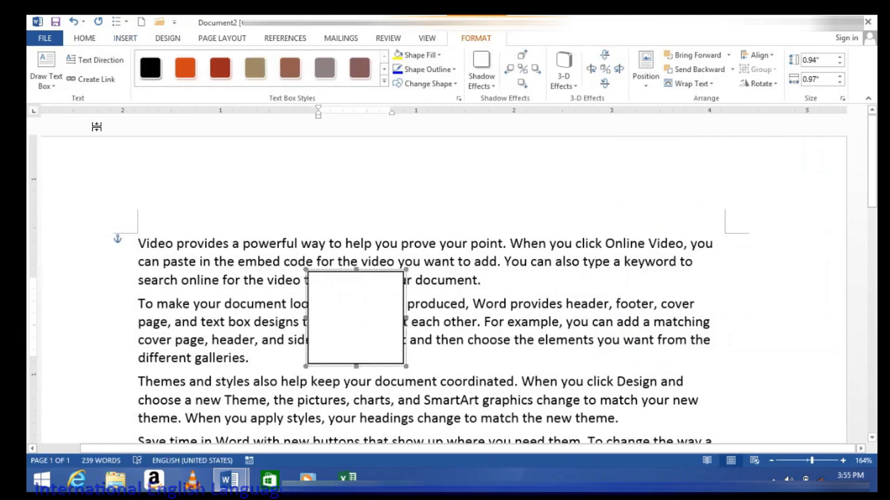
left_click(51, 79)
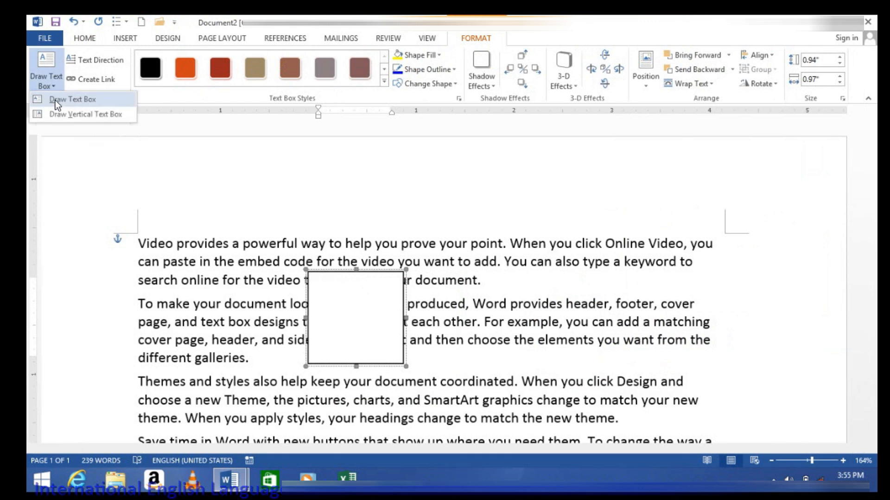
left_click(54, 100)
left_click_drag(485, 274, 577, 369)
Align the left text box to the horizontal center and to the top of the margins
left_click(364, 295)
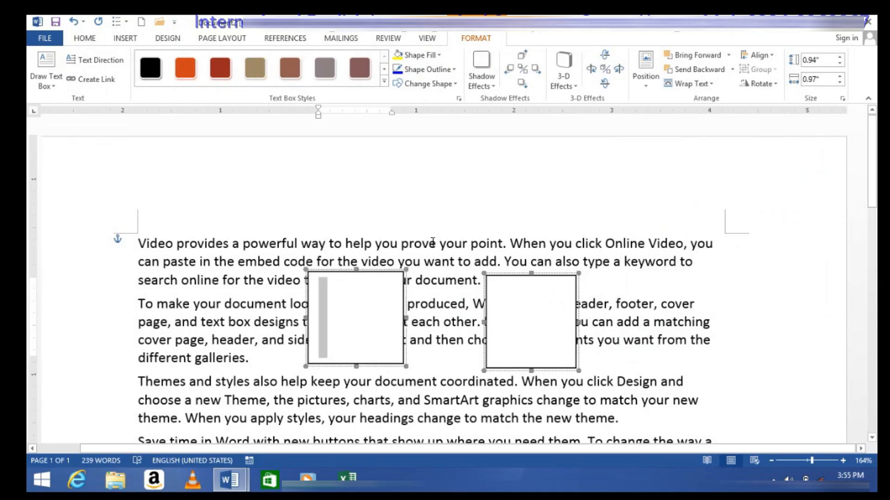
left_click(769, 54)
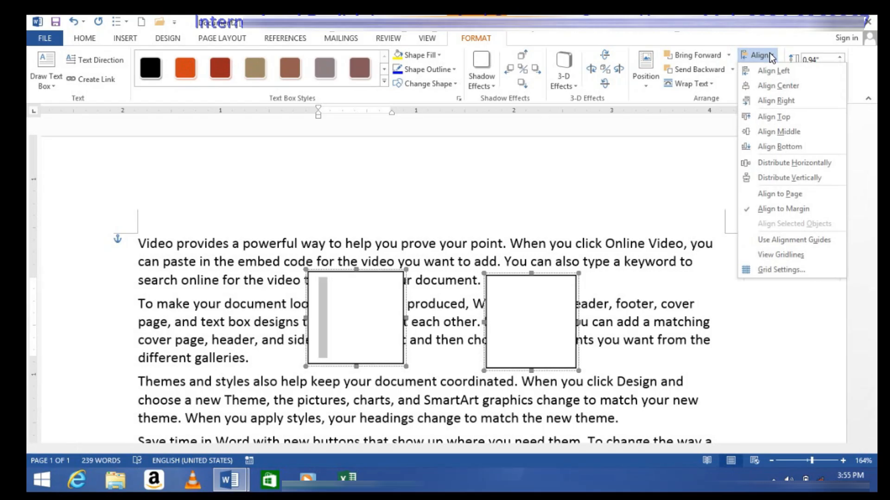
left_click(763, 88)
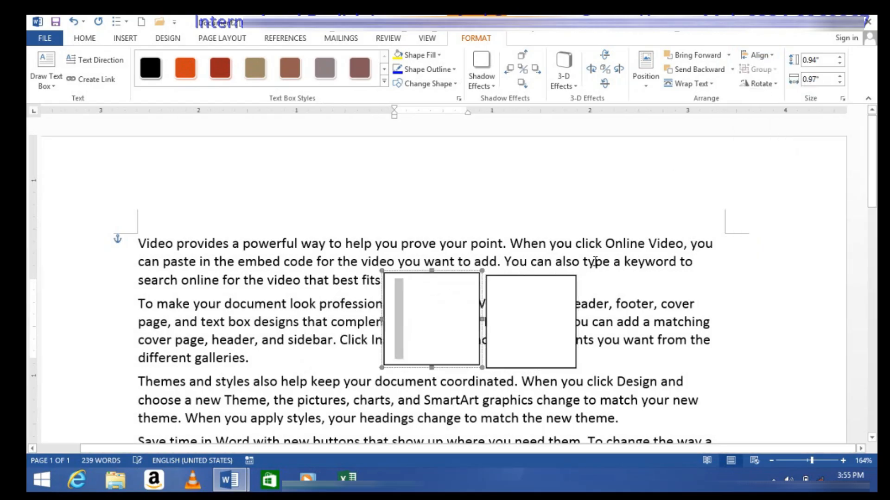
left_click(764, 54)
left_click(766, 117)
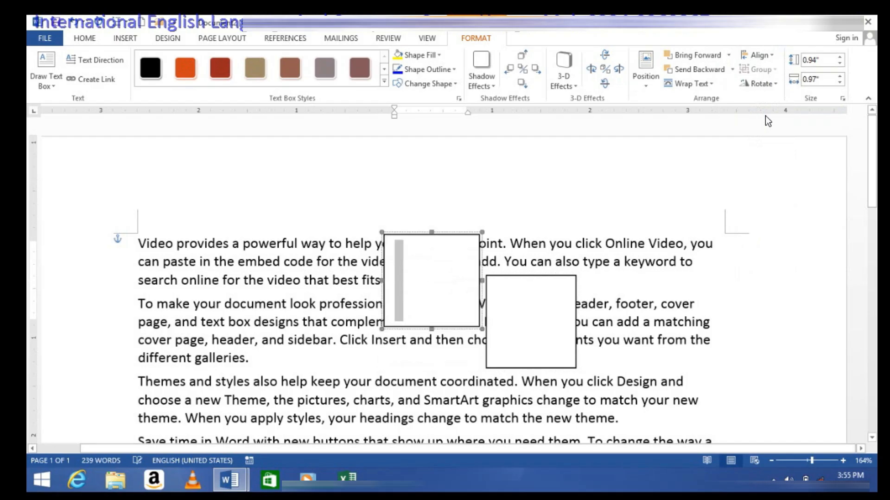
Align the same text box to the vertical middle, to the bottom margin, and horizontally to the center again
left_click(772, 56)
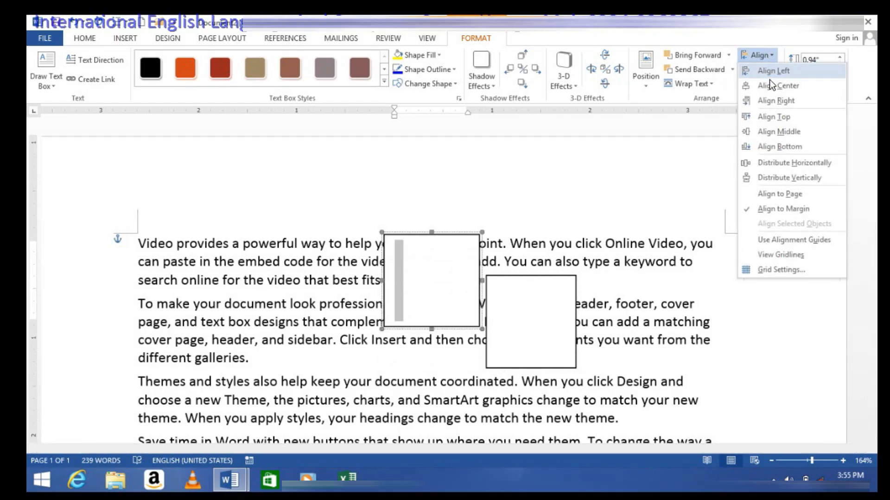
left_click(769, 128)
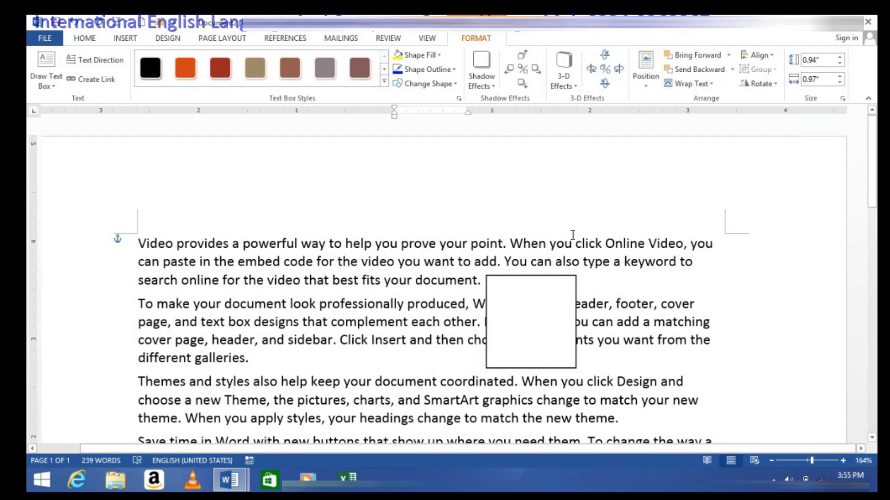
left_click(772, 57)
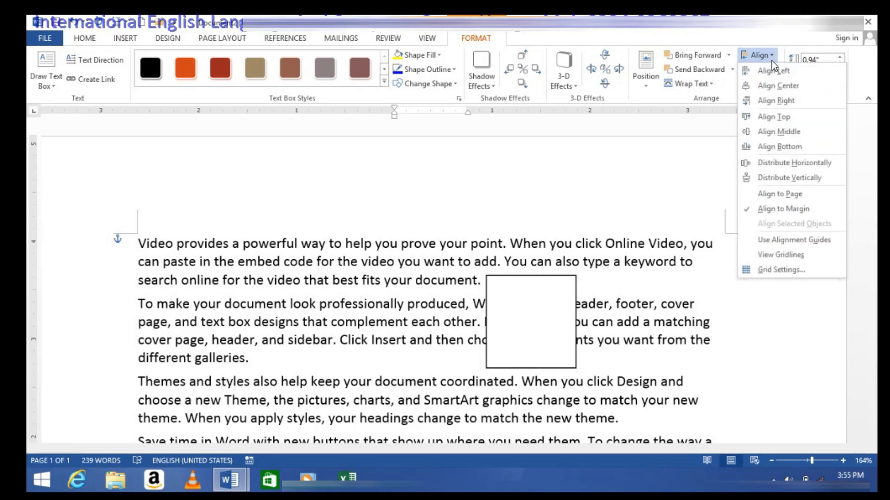
left_click(774, 146)
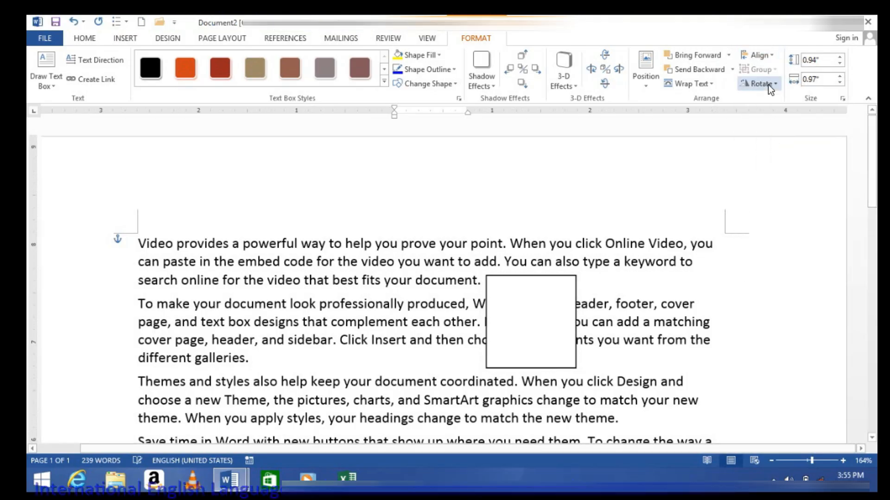
left_click(765, 55)
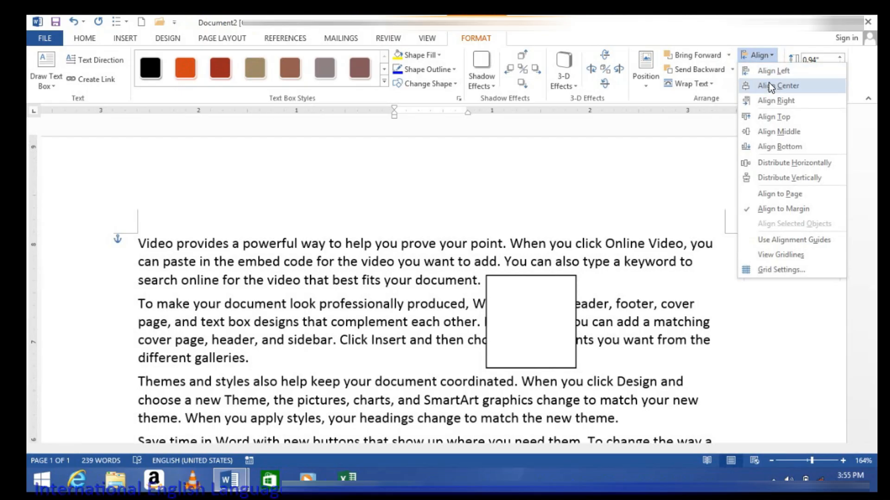
left_click(766, 85)
Select the right text box over the sample paragraphs and align it to the horizontal center
mouse_move(875, 192)
left_mouse_down()
mouse_move(863, 298)
mouse_move(872, 432)
mouse_move(875, 186)
left_mouse_up()
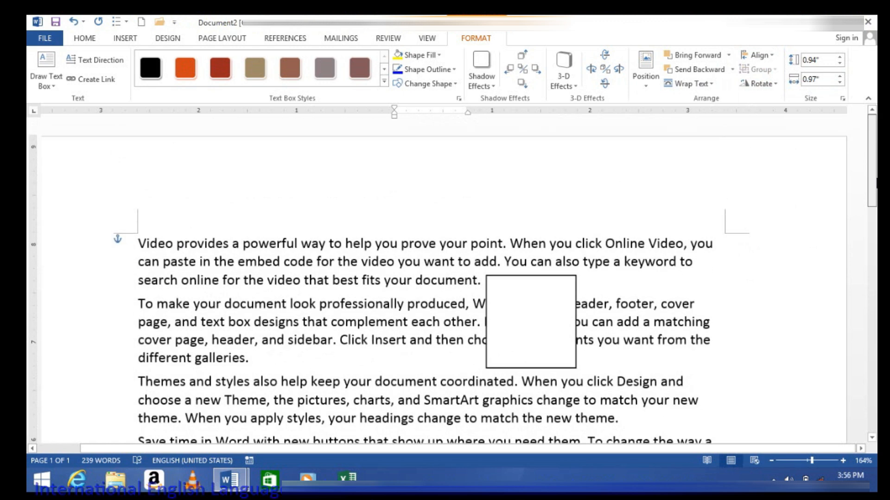
left_click(522, 310)
scroll(515, 288, "down", 10)
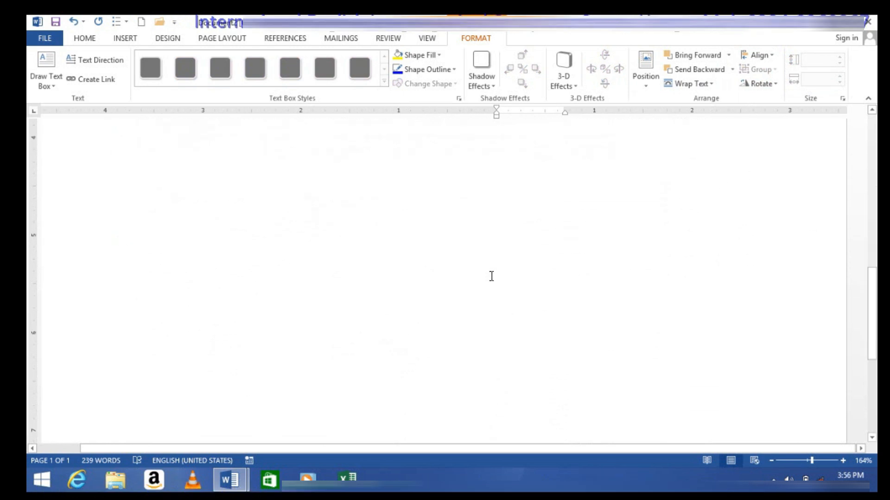
scroll(493, 274, "up", 10)
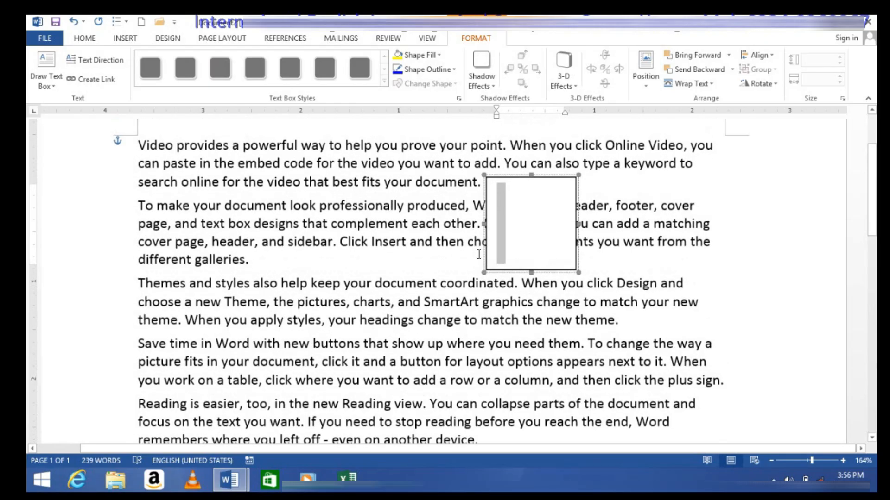
left_click(771, 54)
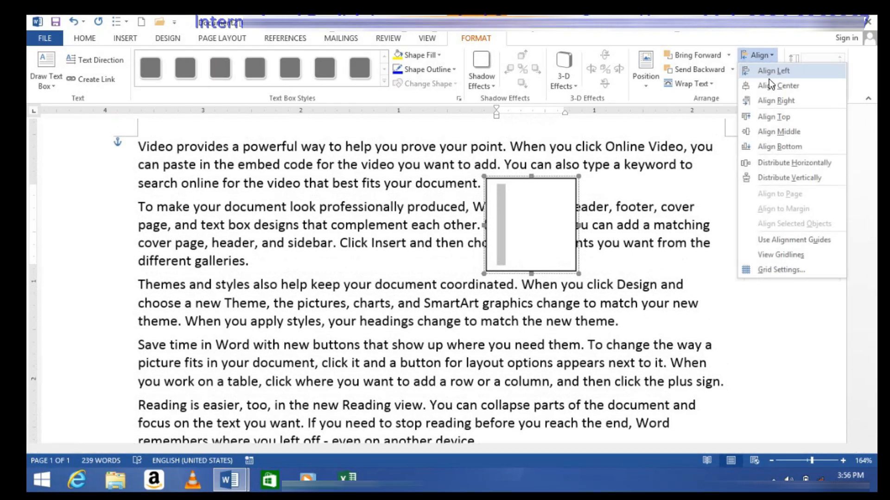
left_click(767, 86)
scroll(427, 230, "down", 13)
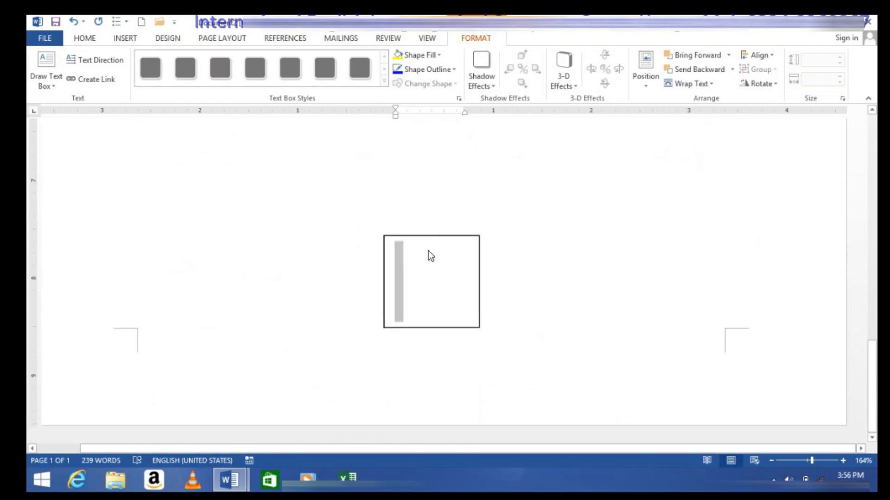
Delete the text boxes and all of the sample text, leaving the page empty
left_click(429, 252)
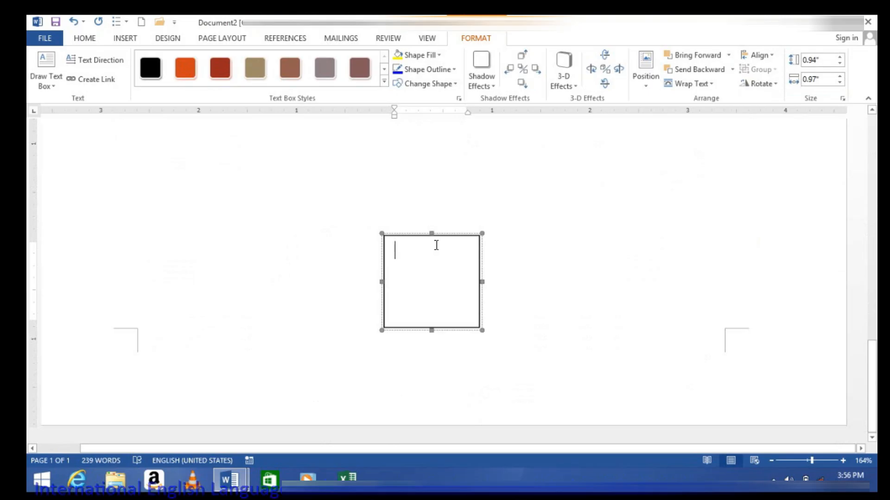
left_click(439, 237)
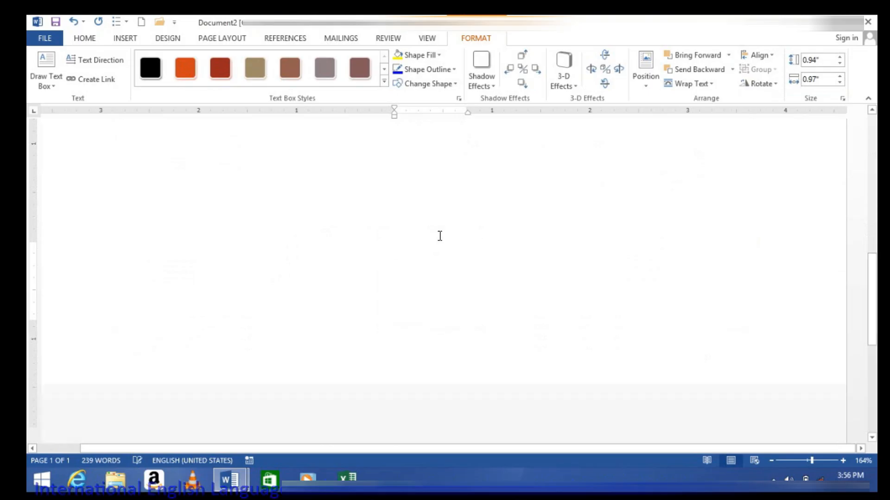
key("Delete")
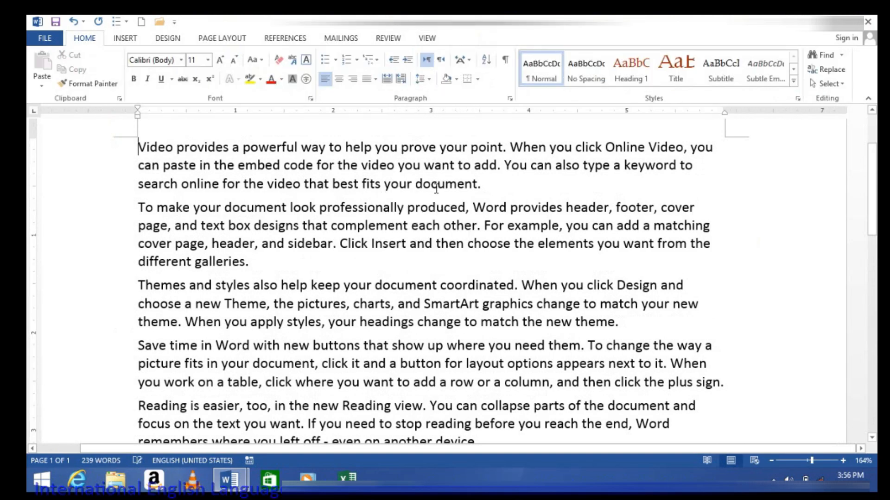
key("ctrl+a")
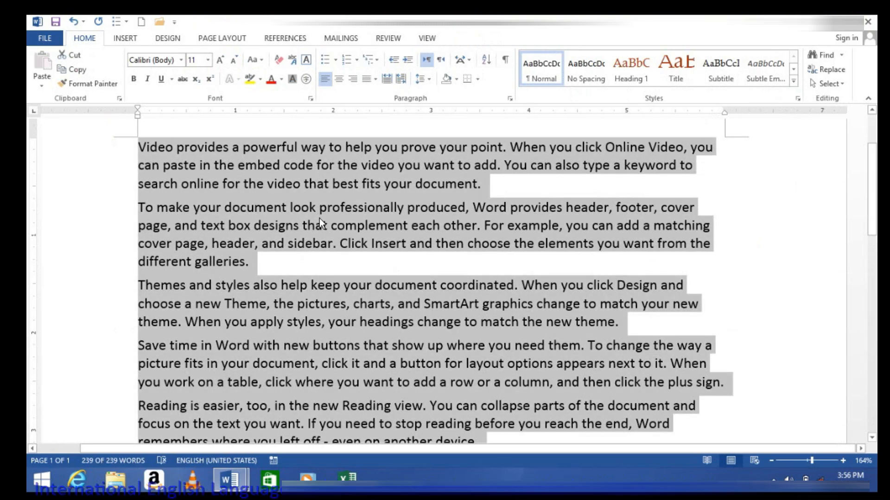
key("Delete")
Draw a circle about 0.88" wide and 0.91" high, and beside it a rectangle about 0.99" wide and 0.82" high
left_click(121, 38)
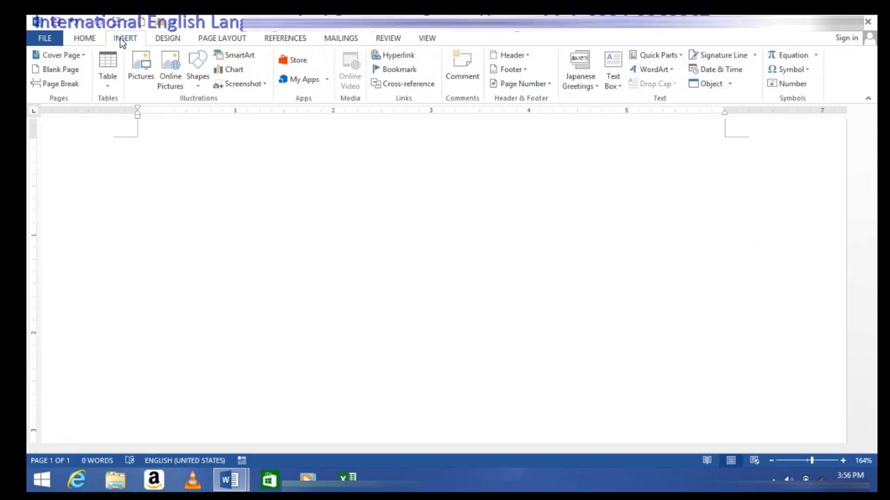
left_click(190, 84)
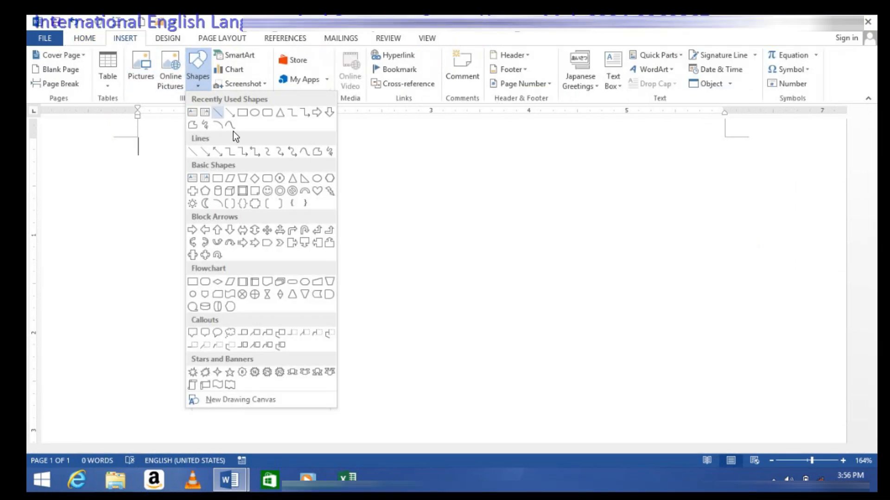
left_click(254, 119)
left_click_drag(304, 198, 392, 289)
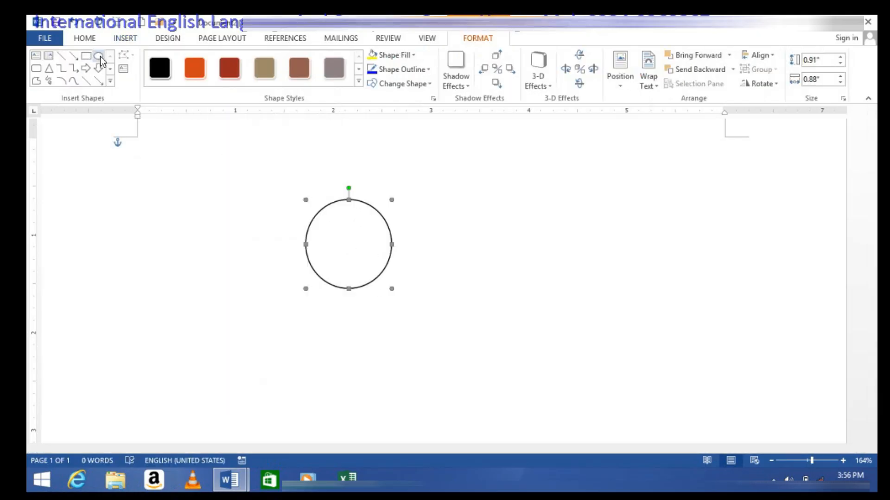
left_click(99, 56)
left_click_drag(431, 200, 529, 280)
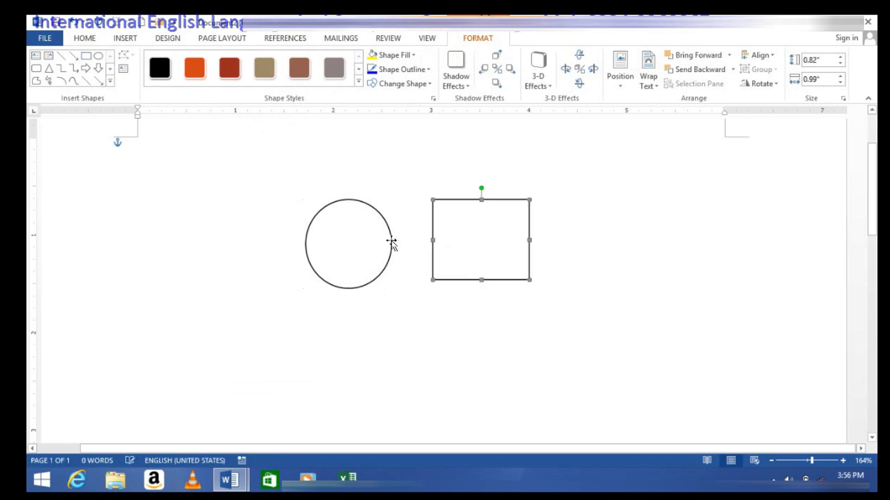
Select both the circle and the rectangle and align them to each other by top, center, and bottom
left_click(360, 238, "shift")
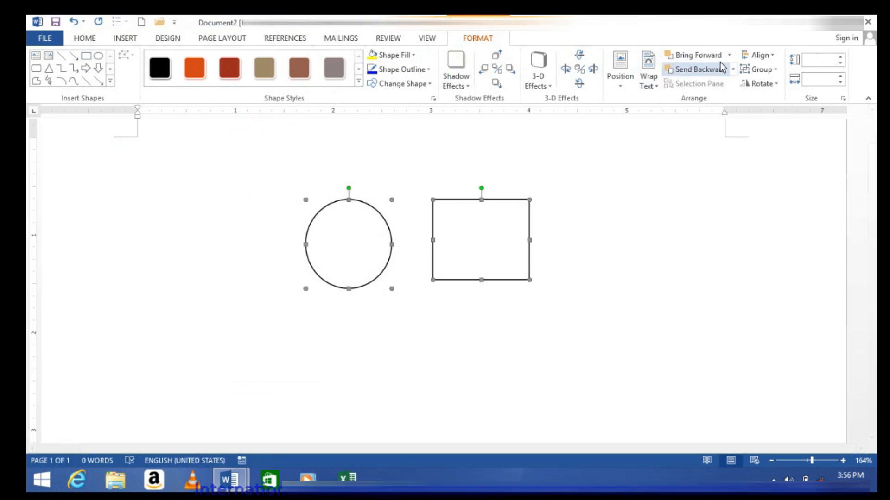
left_click(773, 55)
left_click(775, 116)
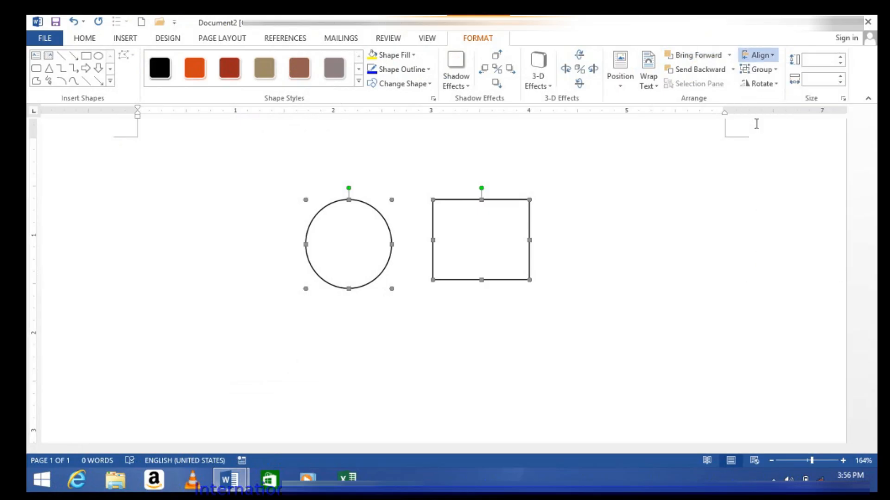
left_click(773, 55)
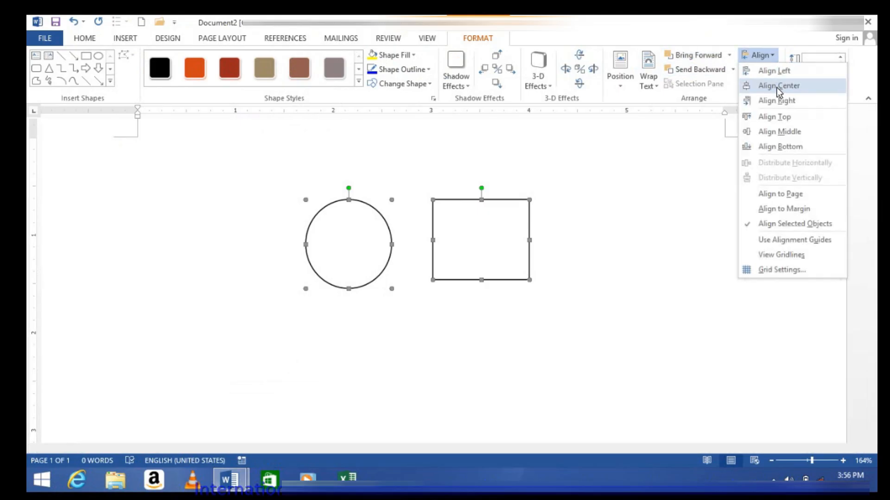
left_click(776, 87)
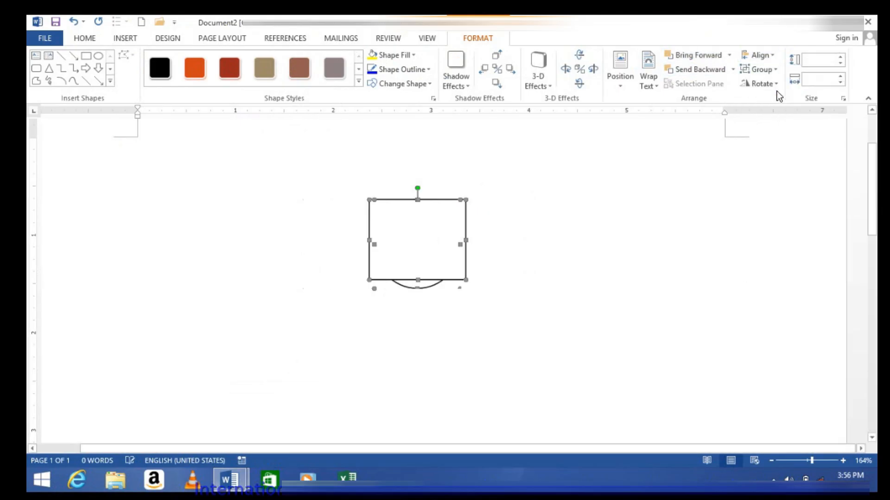
left_click(773, 54)
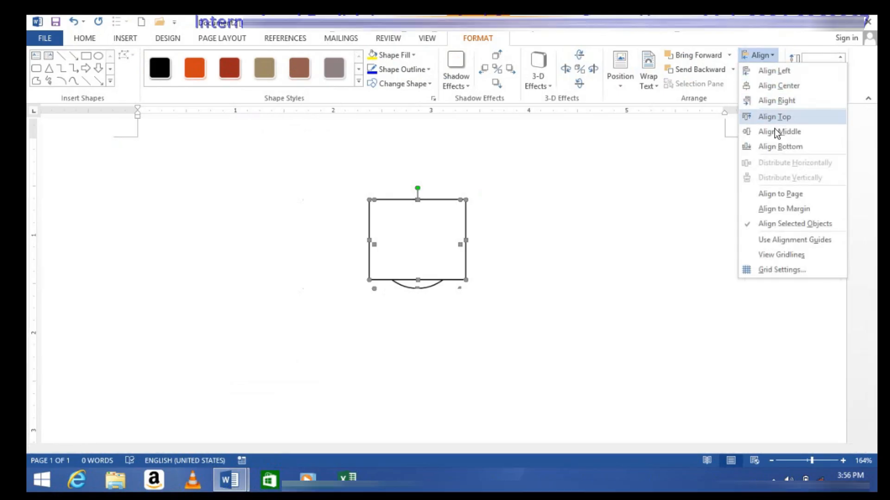
left_click(771, 147)
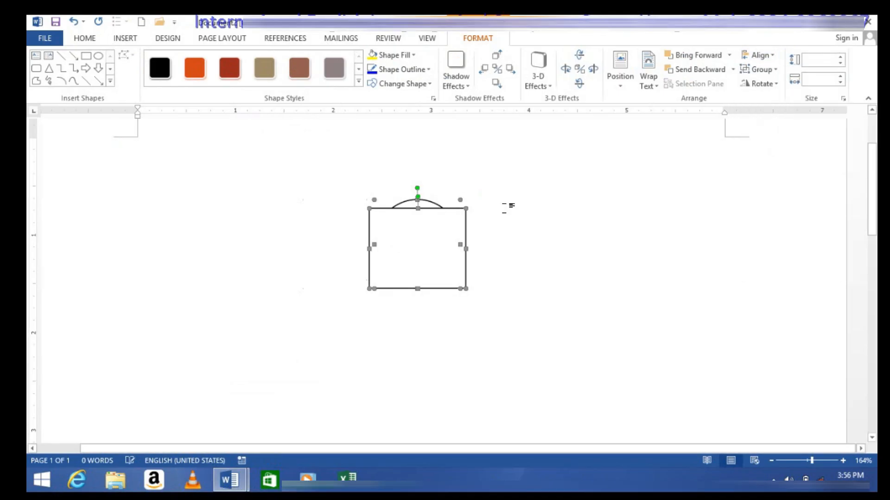
Switch the alignment reference to the margins and distribute the two shapes horizontally
left_click(776, 54)
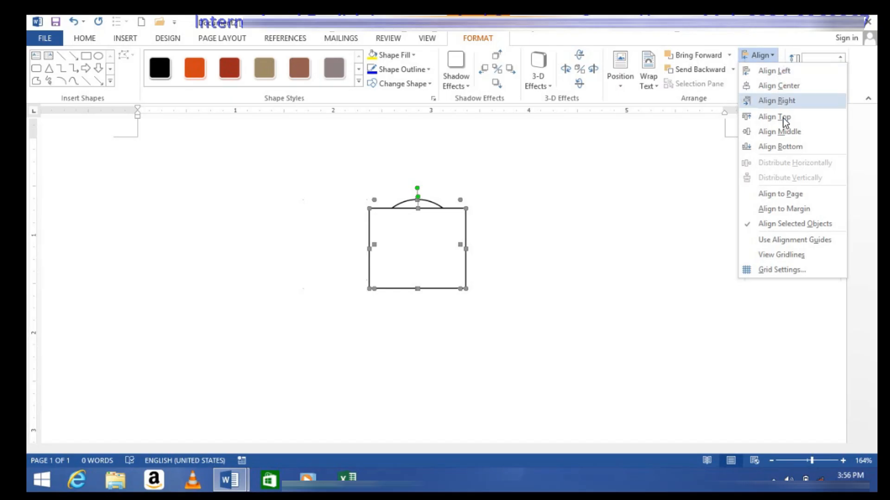
left_click(762, 209)
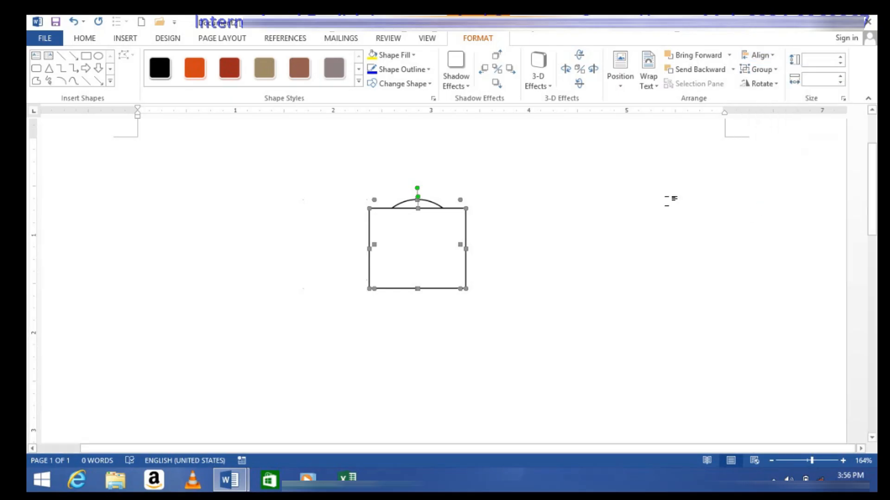
left_click(777, 56)
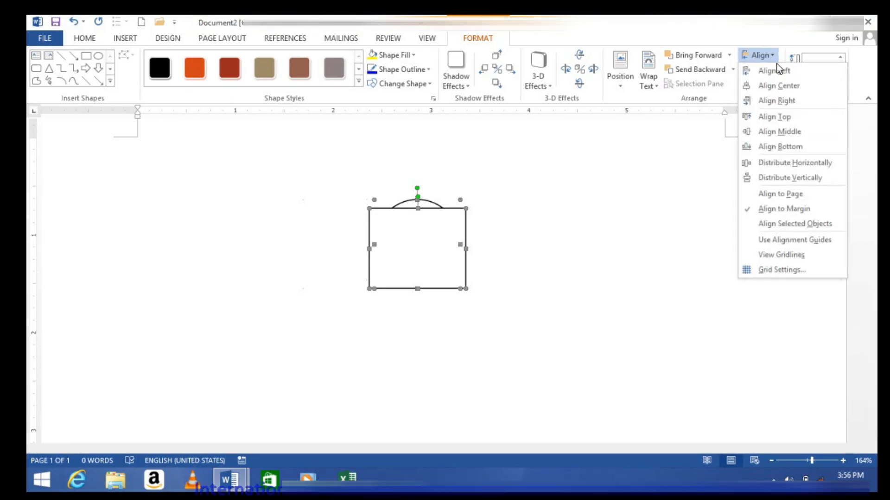
left_click(761, 163)
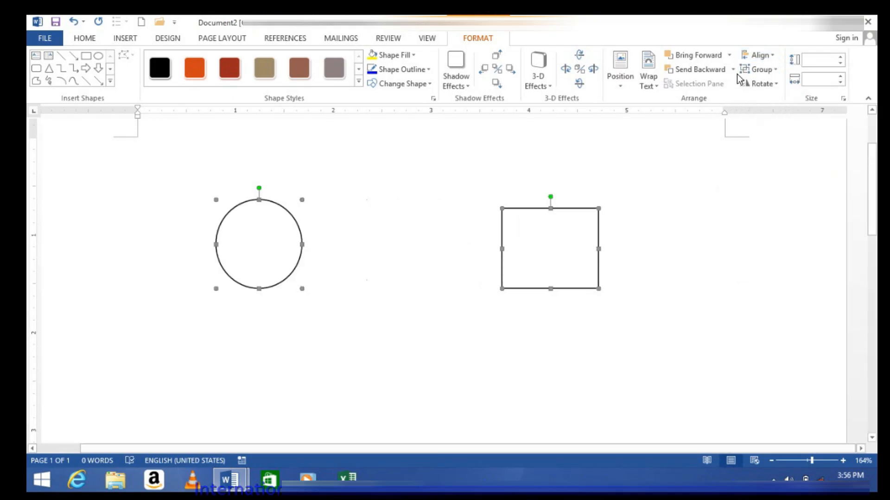
Align the circle and rectangle to the horizontal center of the margins and distribute them vertically
left_click(772, 56)
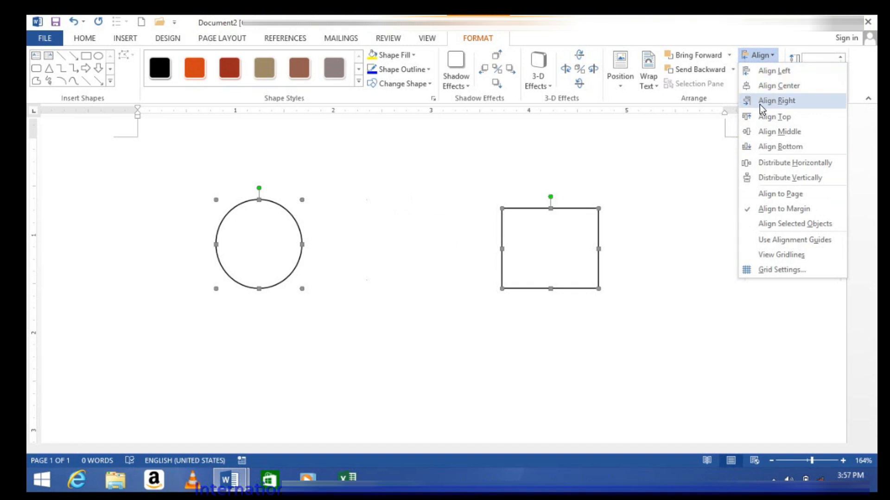
left_click(766, 85)
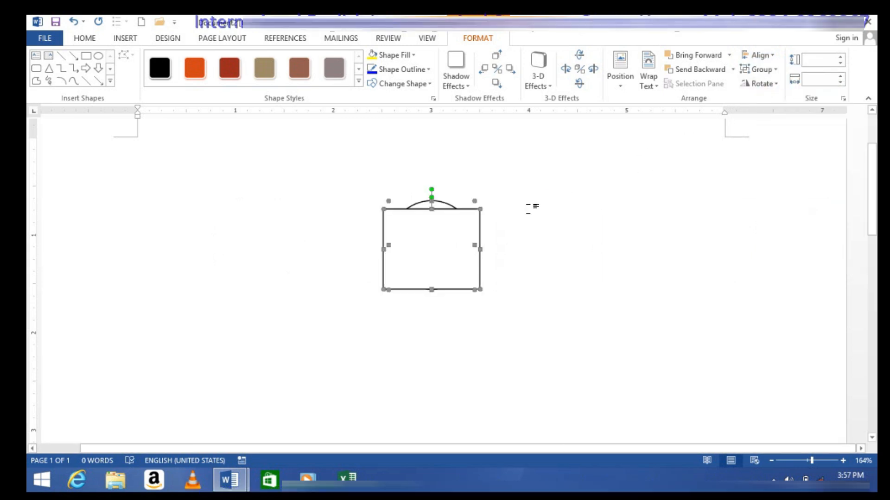
left_click(774, 55)
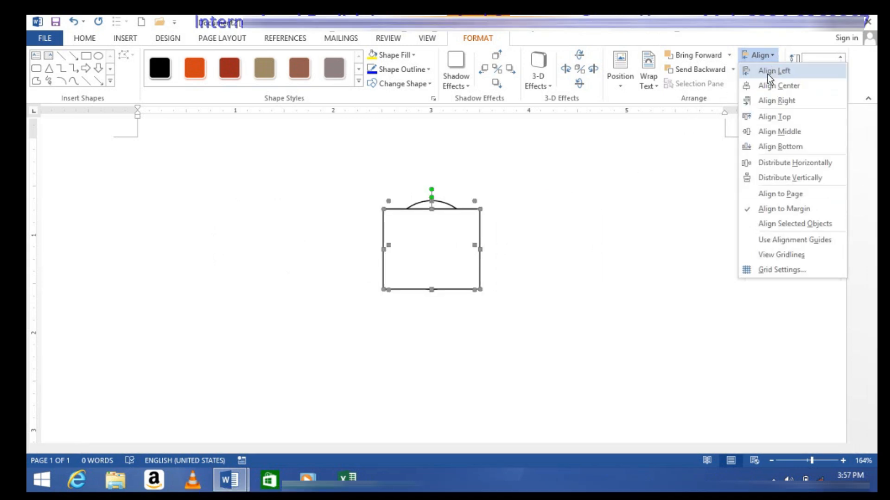
left_click(764, 178)
scroll(571, 300, "down", 3)
scroll(563, 226, "up", 3)
Align both shapes to the right margin and to the vertical middle between the margins
left_click(760, 55)
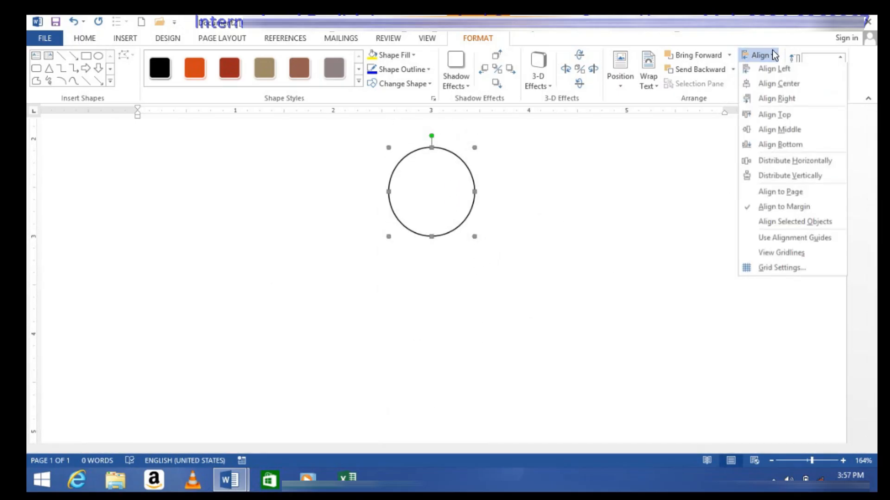
left_click(766, 101)
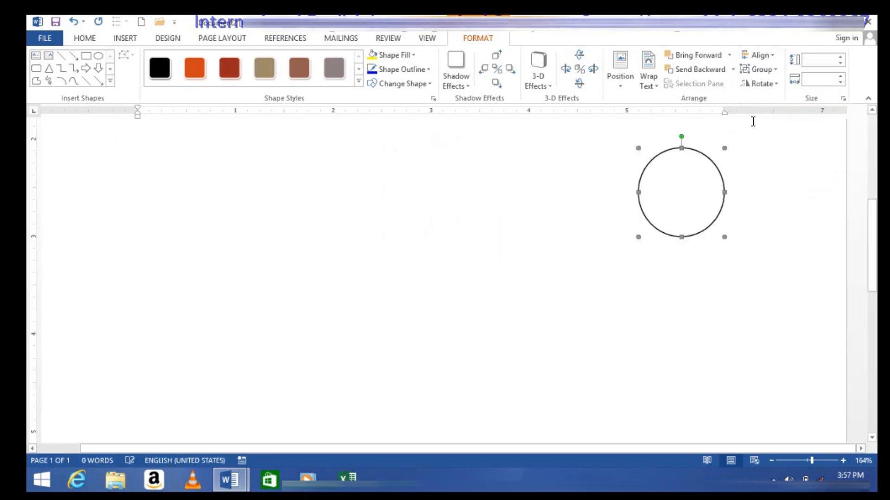
left_click(774, 55)
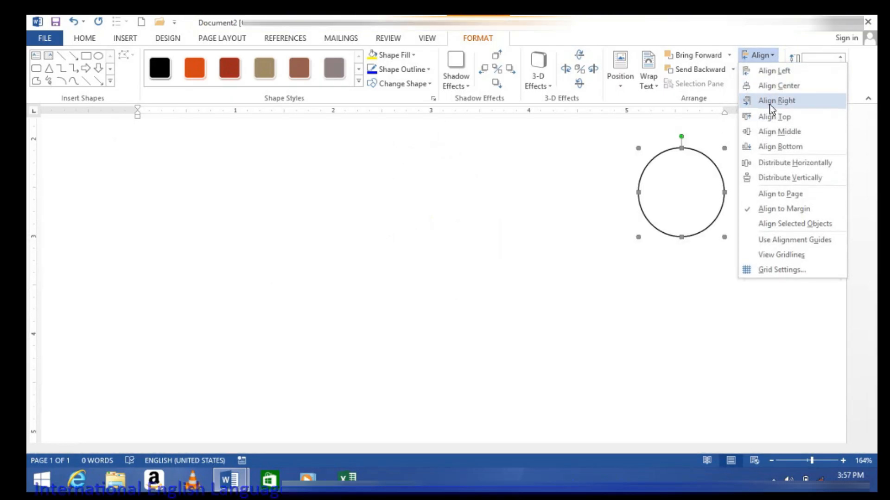
left_click(768, 146)
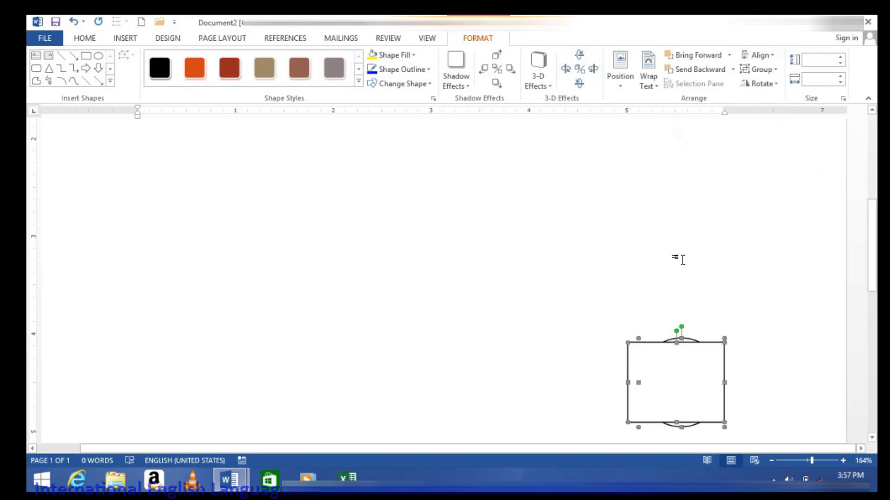
Move the overlapping shapes together up and away from the right margin, and place the rectangle separately to the right of the circle
left_click_drag(573, 344, 463, 305)
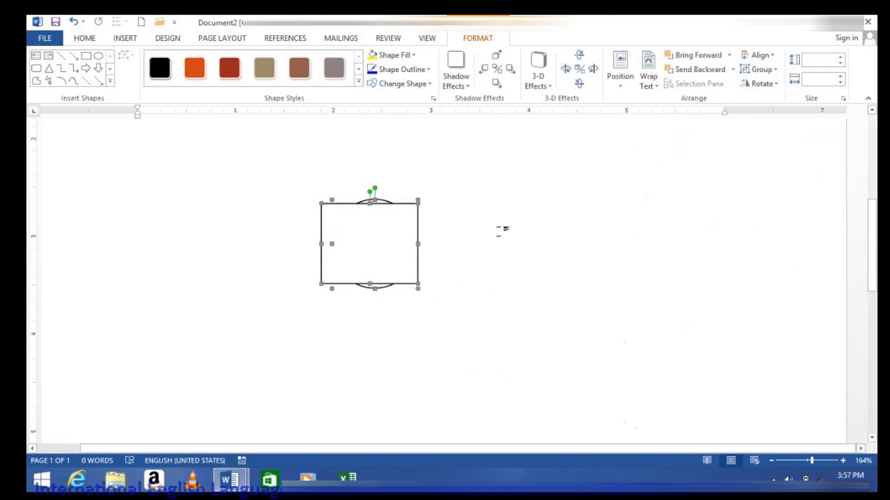
left_click(500, 230)
scroll(451, 253, "up", 4)
scroll(420, 190, "down", 3)
left_click(377, 282)
left_click_drag(377, 282, 543, 234)
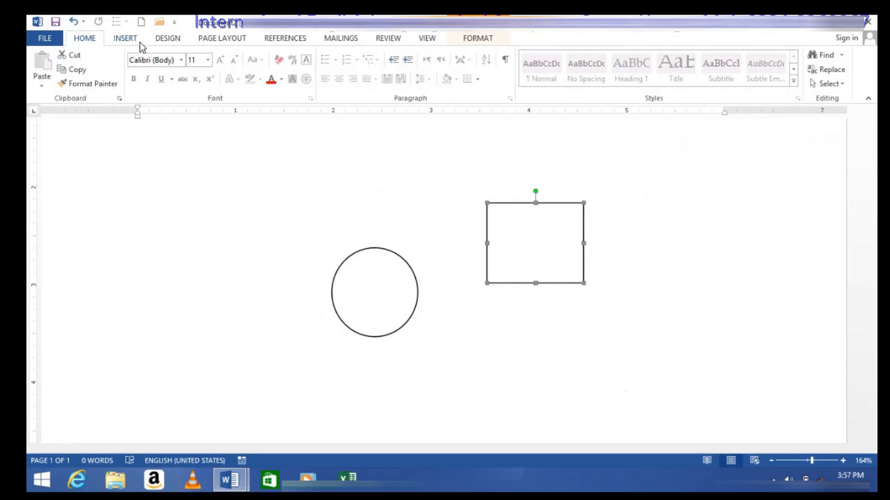
Draw a second rectangle about 0.89" wide and 0.74" high above and to the left of the circle
left_click(127, 40)
left_click(192, 79)
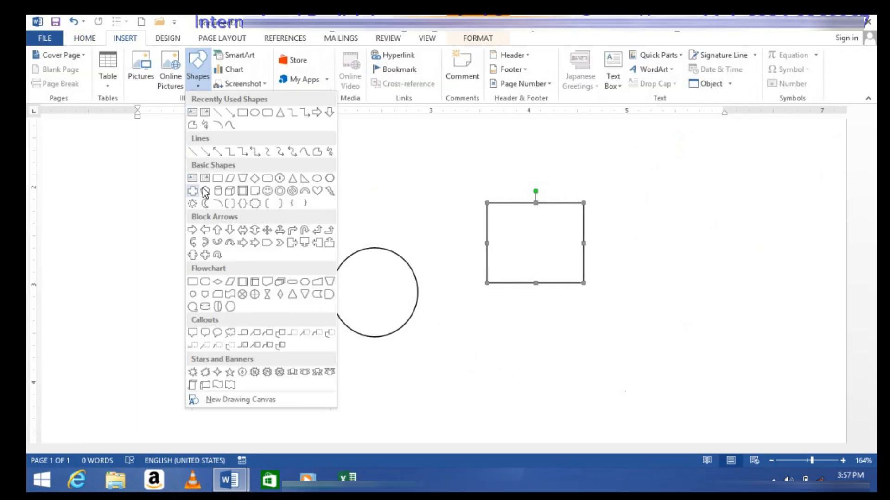
left_click(219, 188)
left_click_drag(190, 176, 276, 248)
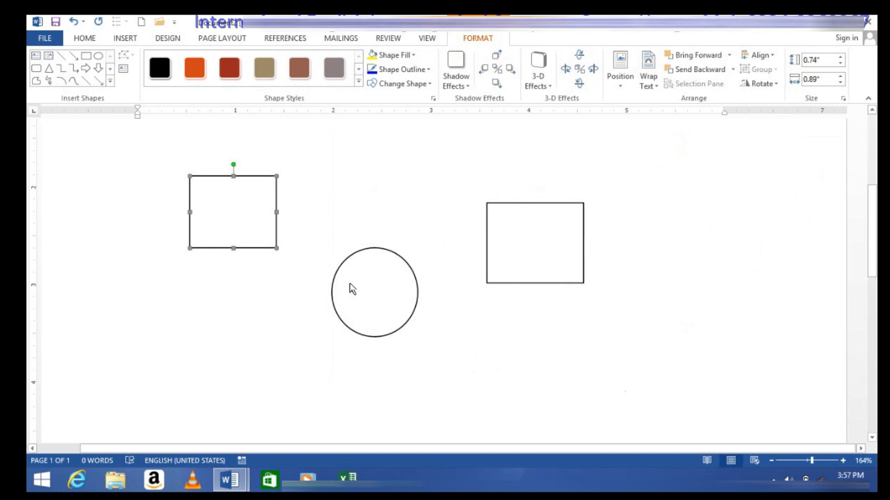
Group the two rectangles and the circle into one object and move the group down and slightly to the right
left_click(366, 292, "shift")
left_click(515, 246, "shift")
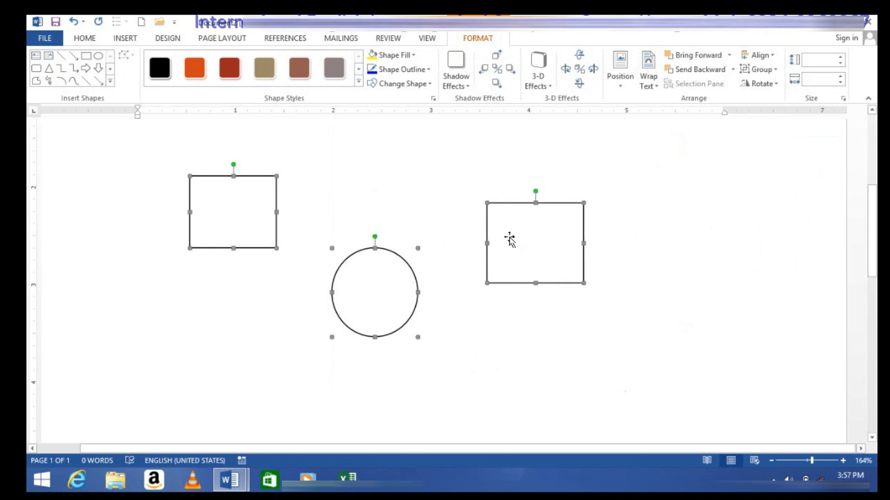
left_click(777, 69)
left_click(772, 85)
left_click(535, 366)
scroll(359, 383, "down", 4)
left_click_drag(376, 269, 408, 325)
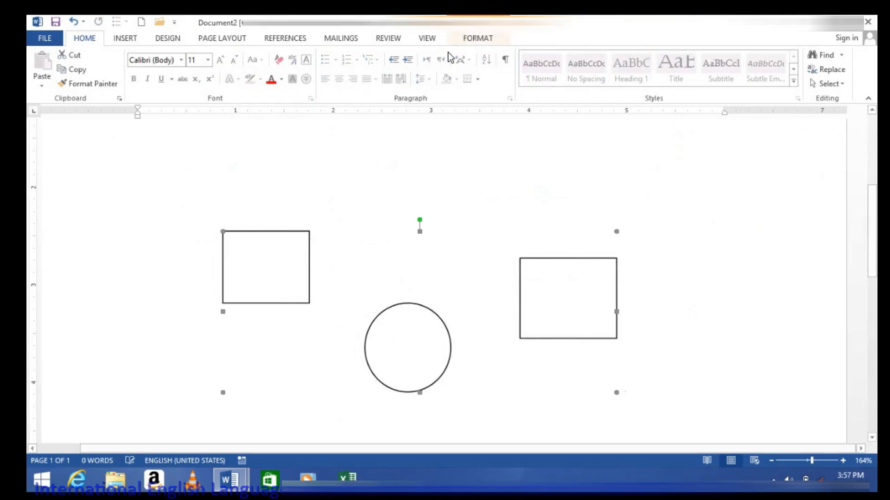
Apply the brown shape style to the whole group and the orange style to only its right-hand rectangle
left_click(484, 39)
left_click(302, 73)
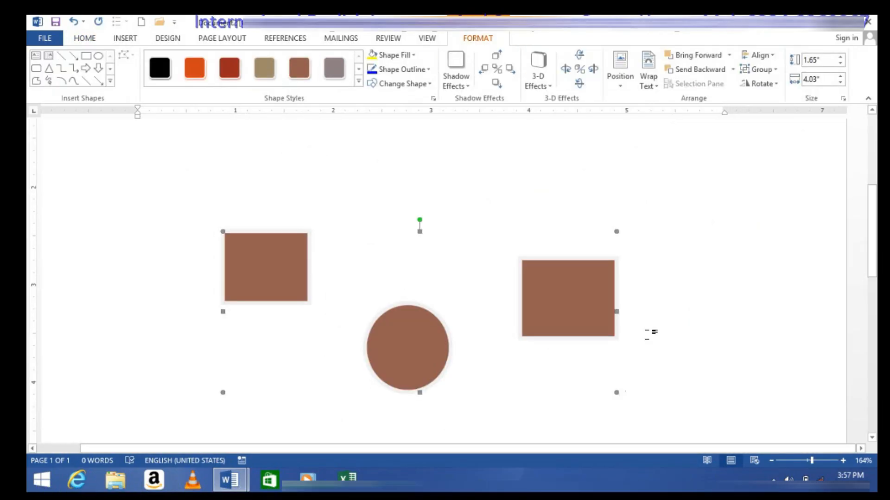
left_click(562, 286)
left_click(195, 68)
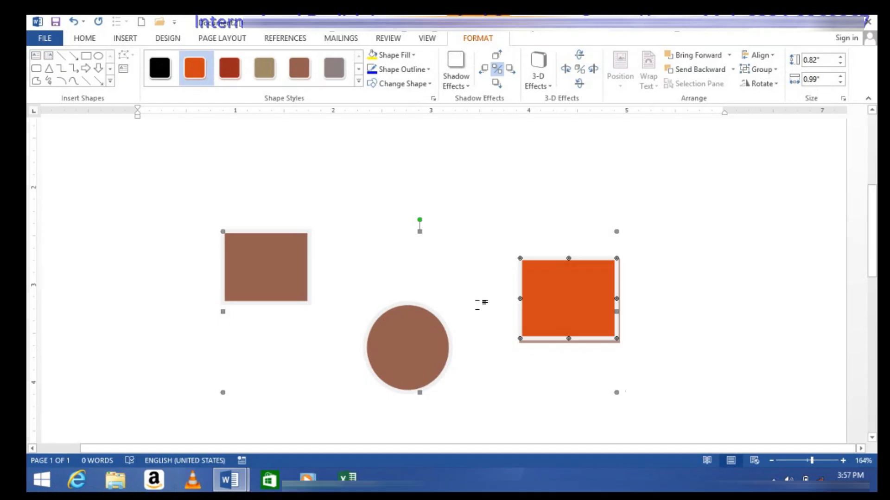
Move the styled group further down the page and ungroup it into separate shapes
left_click(497, 211)
scroll(408, 347, "down", 5)
left_click_drag(411, 273, 402, 343)
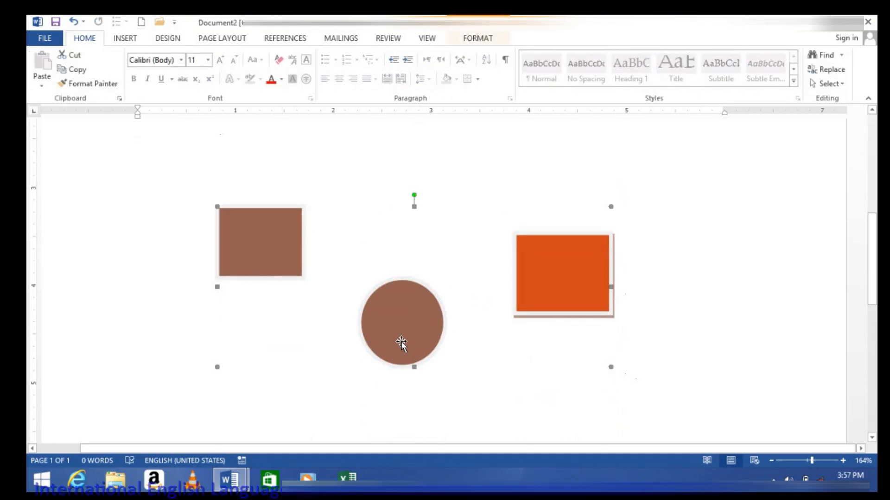
left_click(470, 39)
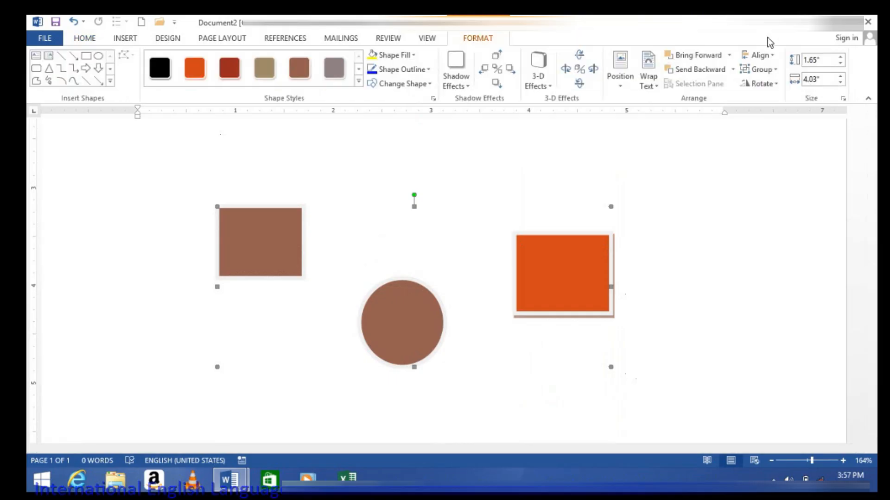
left_click(776, 70)
left_click(760, 115)
left_click(669, 210)
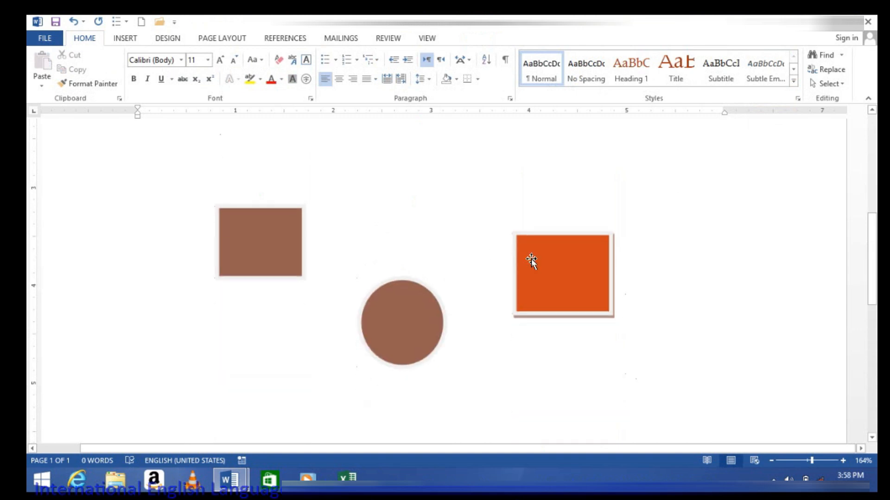
Reposition the shapes individually: the orange rectangle up, the brown rectangle down, and the circle to the right between them
left_click_drag(546, 229, 535, 192)
left_click_drag(407, 317, 393, 262)
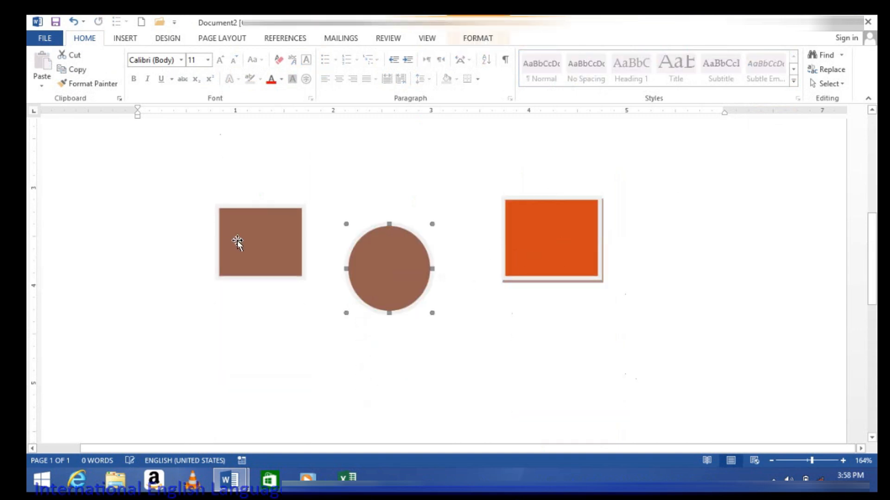
left_click_drag(238, 241, 232, 300)
left_click_drag(387, 275, 433, 329)
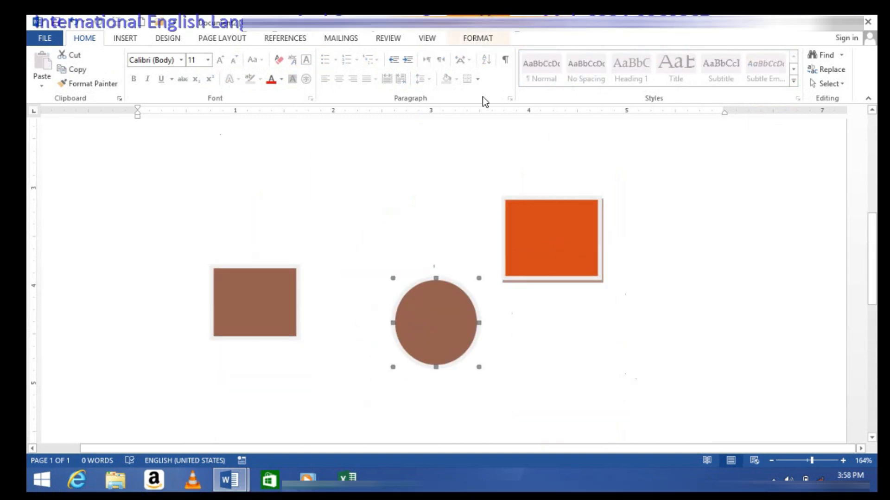
Regroup the separated shapes and move the group down as one object
left_click(492, 39)
left_click(772, 71)
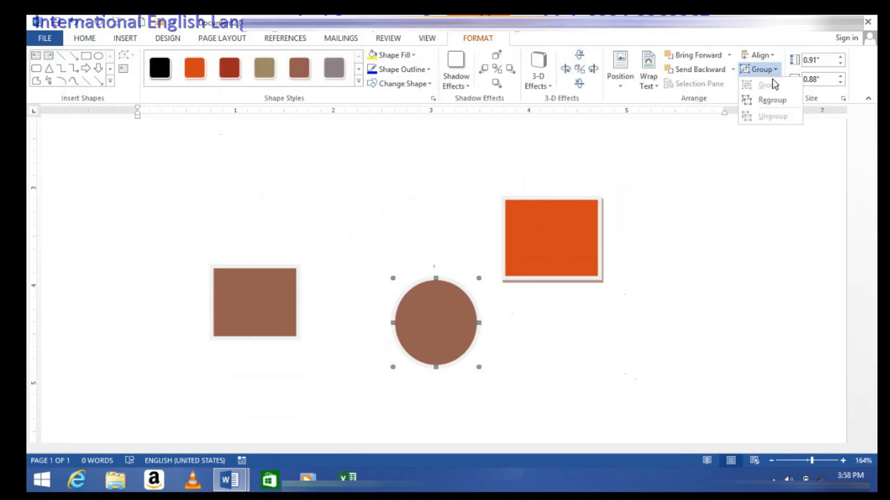
left_click(764, 103)
left_click(576, 352)
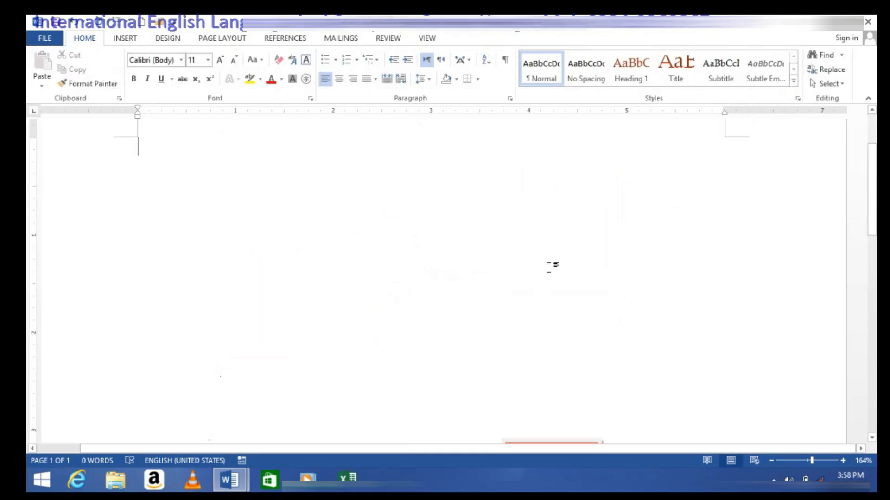
scroll(548, 296, "down", 6)
left_click_drag(545, 211, 546, 285)
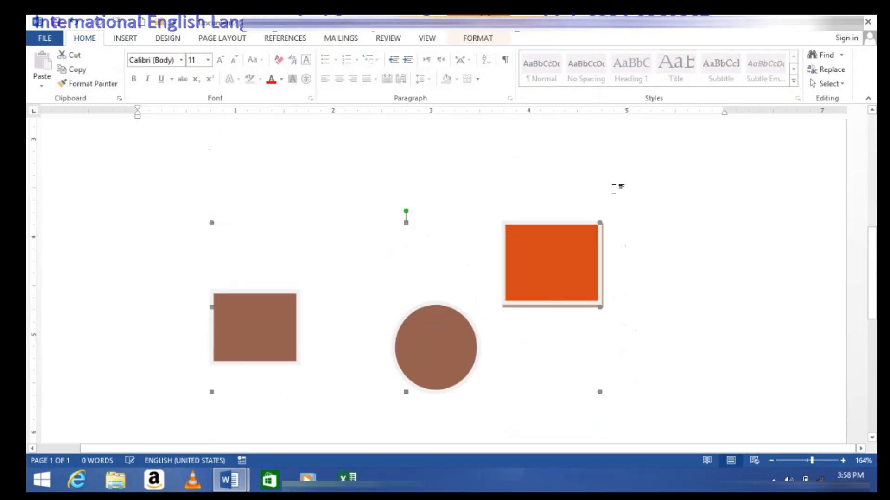
Draw a right-pointing block arrow about 1.73" wide and 0.79" high above the brown rectangle and circle
left_click(475, 40)
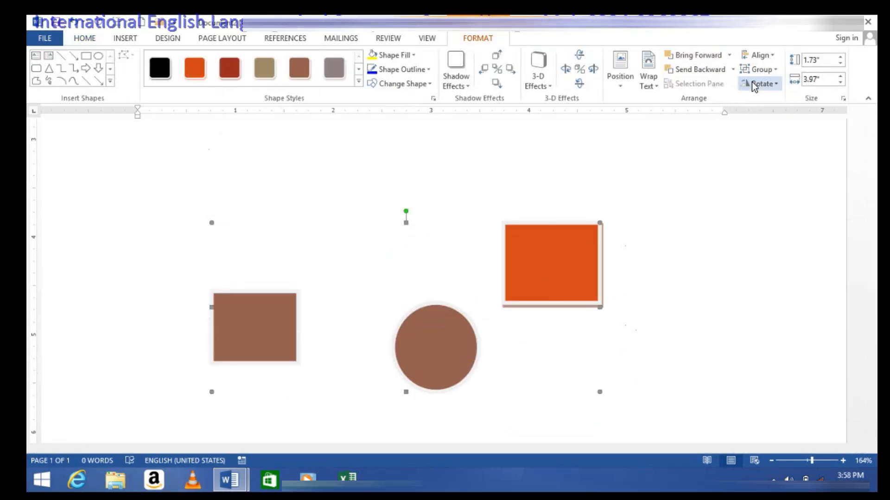
left_click(85, 69)
left_click_drag(234, 186, 404, 263)
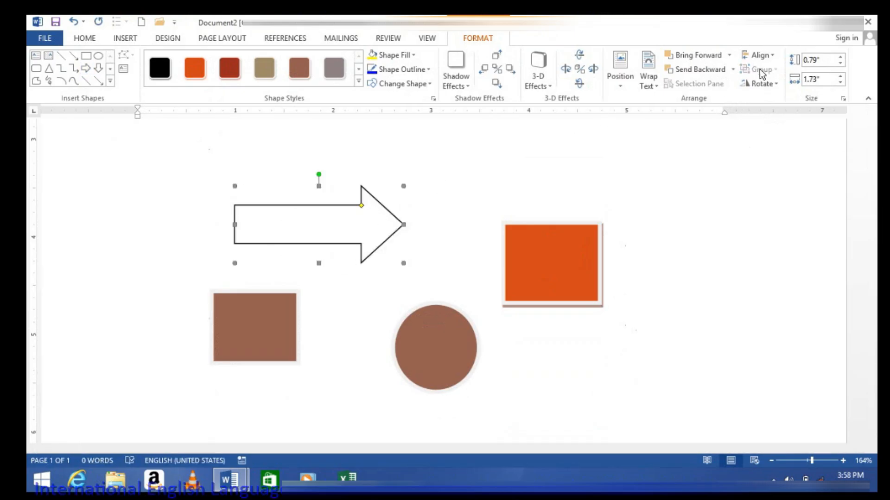
Rotate the block arrow by 45° using the additional rotation options
left_click(772, 88)
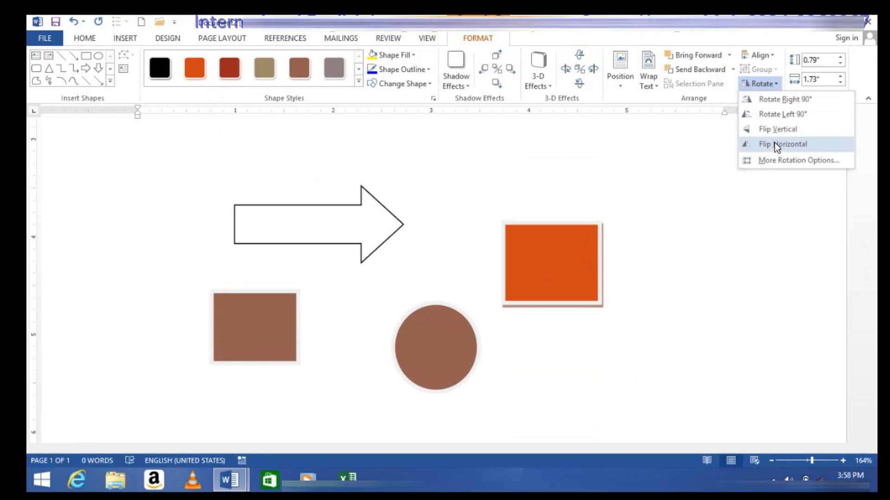
left_click(532, 256)
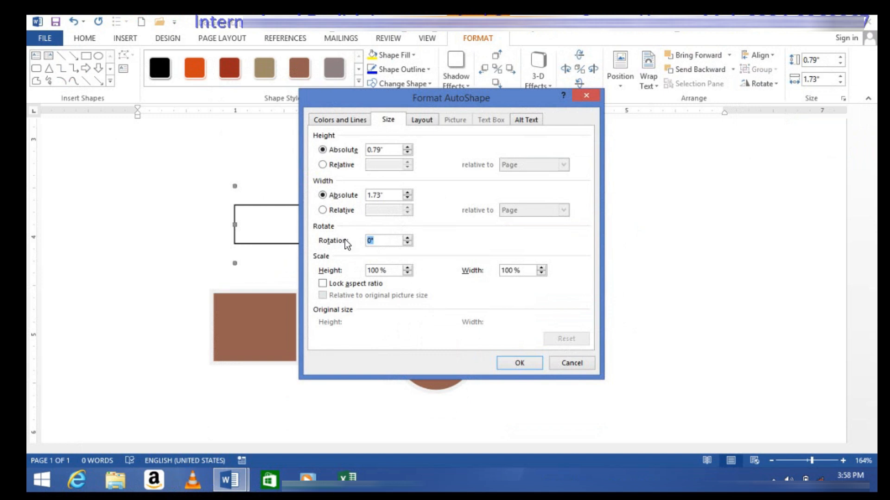
type("45")
left_click(526, 363)
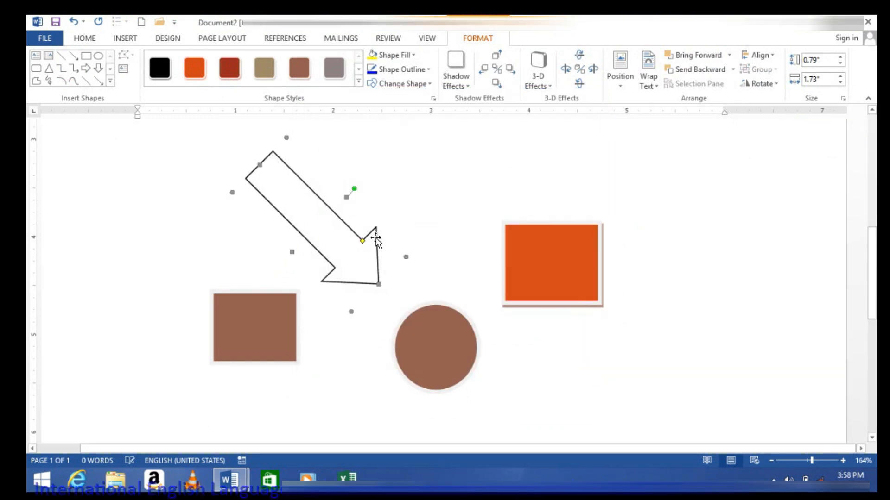
Apply the brown shape style to the arrow and set its height to 1.4" and width to 1.9"
left_click(299, 68)
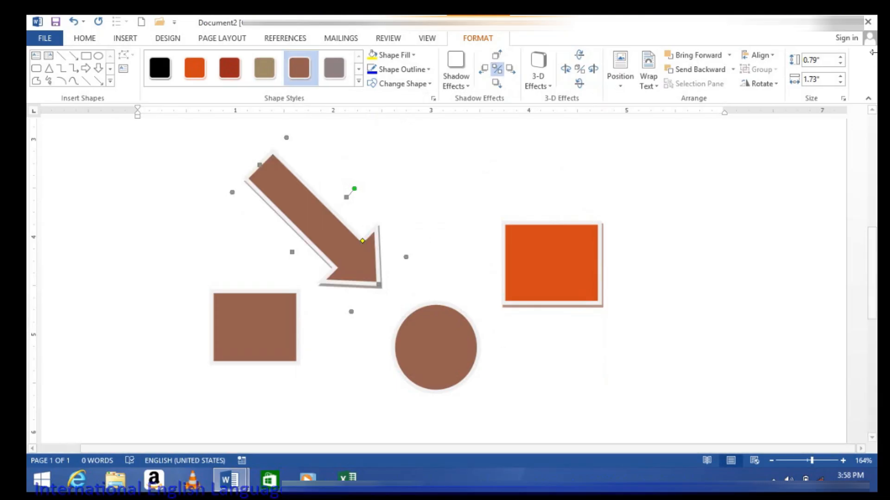
left_click(840, 57)
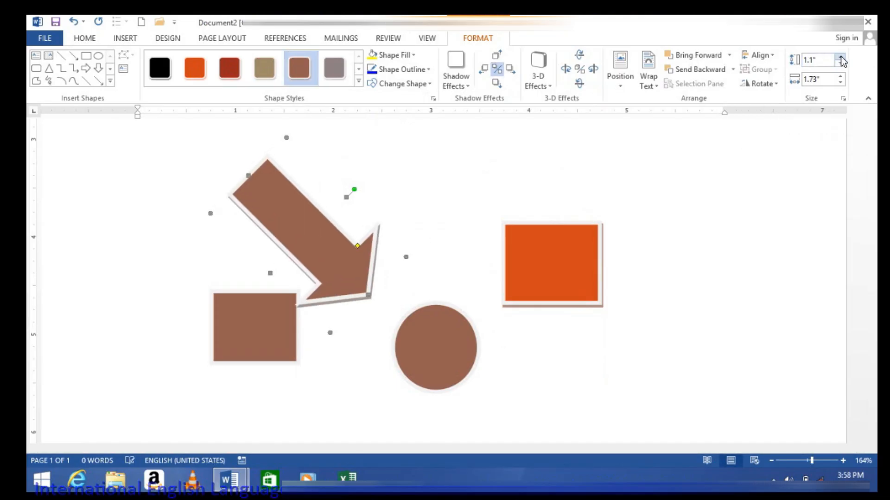
left_click(840, 57)
left_click(841, 76)
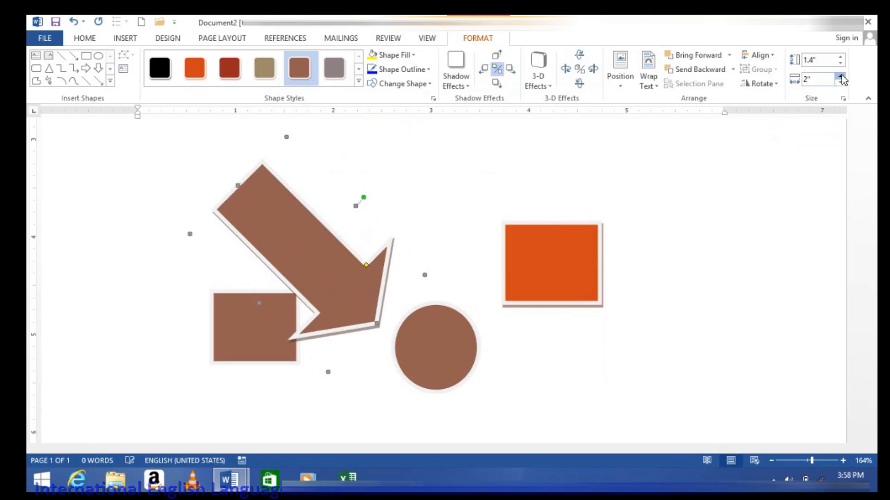
left_click(841, 77)
left_click(840, 82)
left_click(840, 82)
left_click(840, 82)
left_click(840, 82)
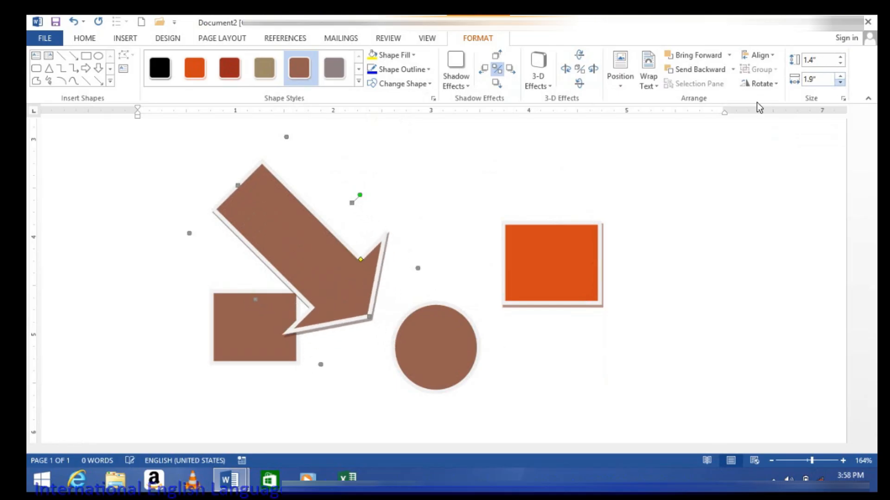
Delete the shape group and the block arrow to leave the page empty
left_click(125, 38)
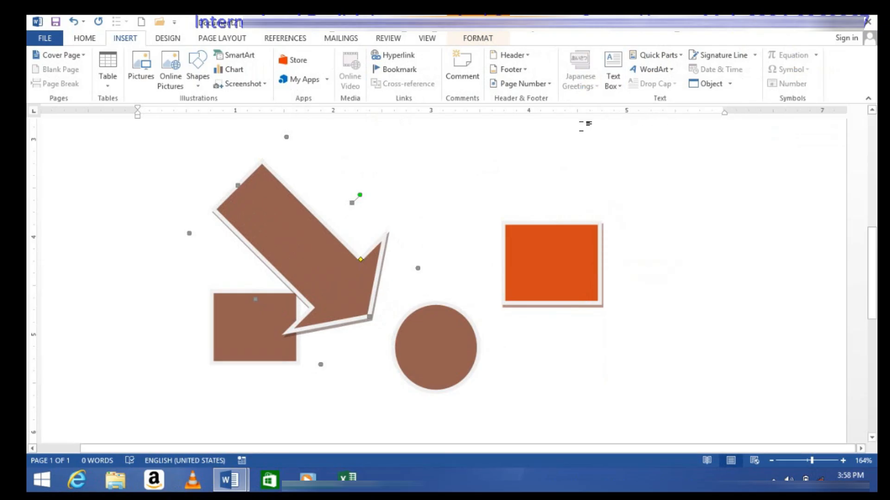
left_click(564, 280)
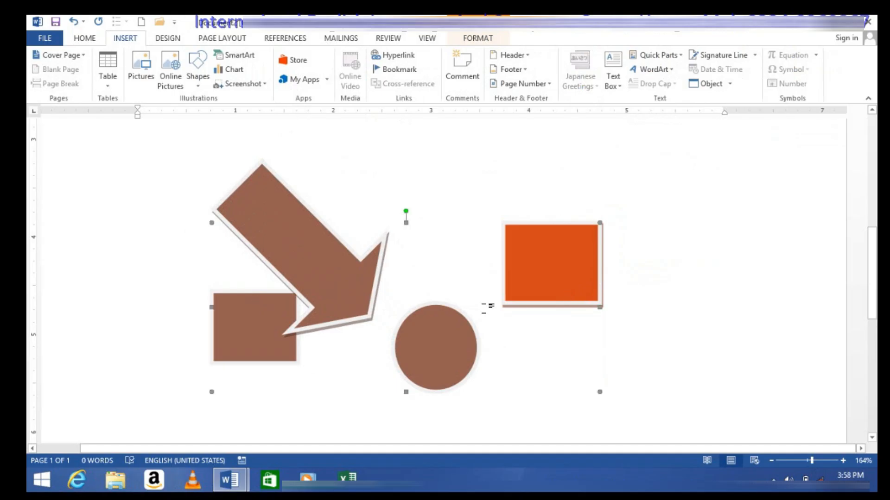
key("Delete")
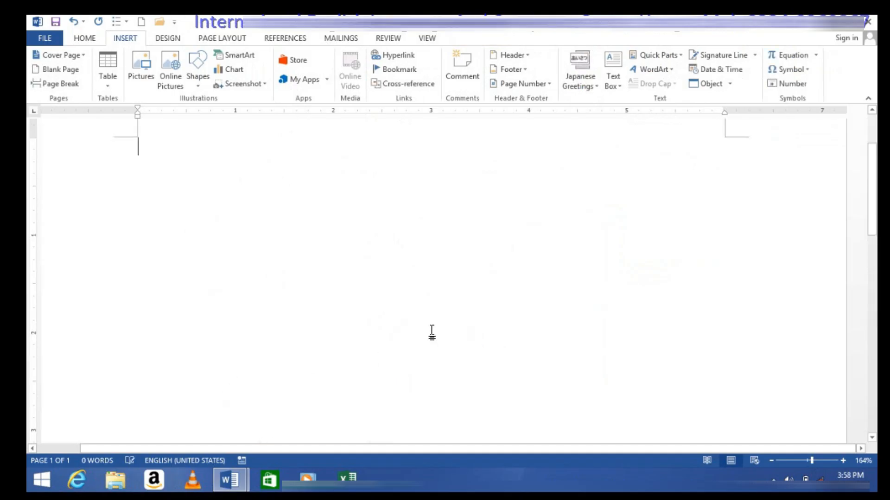
left_click(293, 299)
key("Delete")
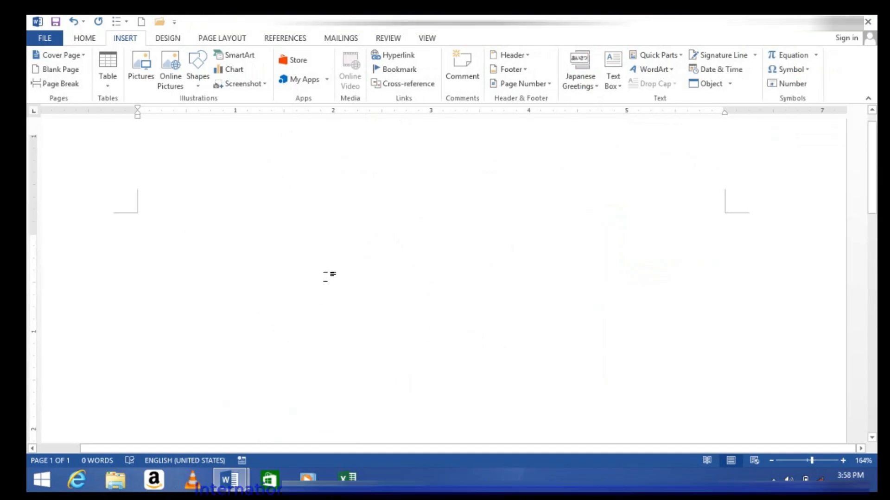
Insert the AutoText entry "Dear Madam or Sir:" at the start of the page
left_click(677, 57)
mouse_move(663, 74)
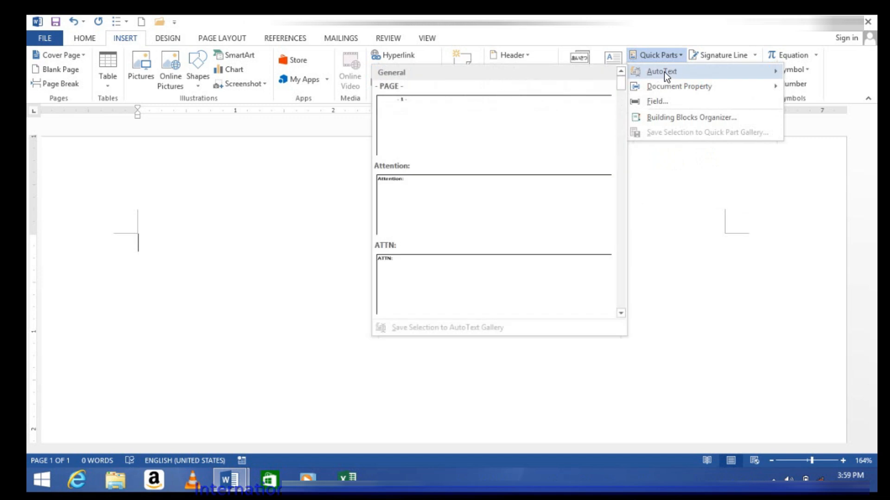
left_click_drag(620, 85, 630, 138)
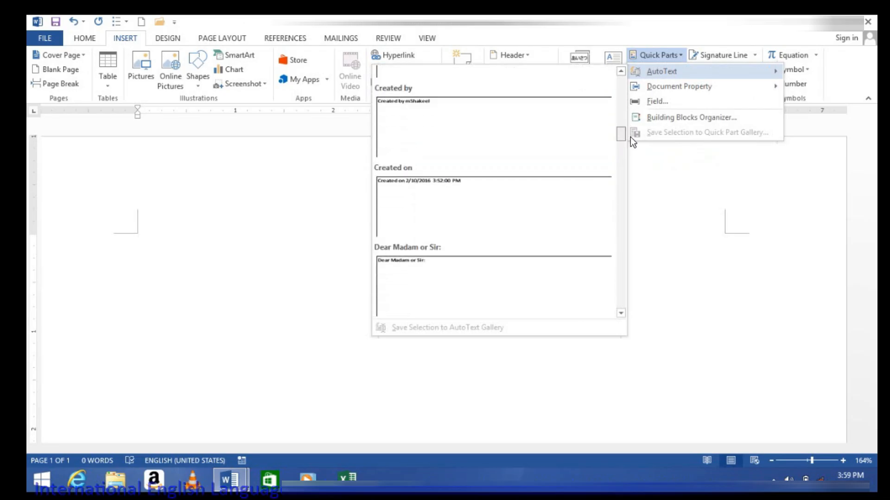
left_click(427, 268)
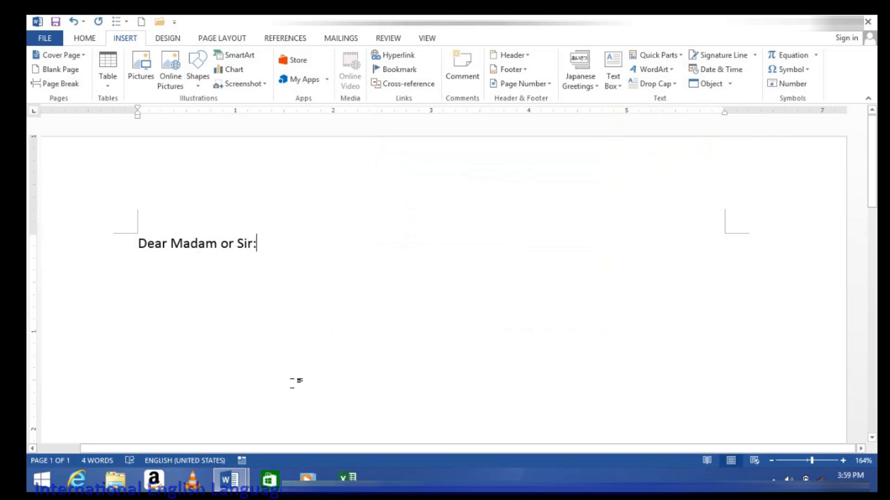
Generate sample paragraphs on a new line below the salutation with =rand()
key("Return")
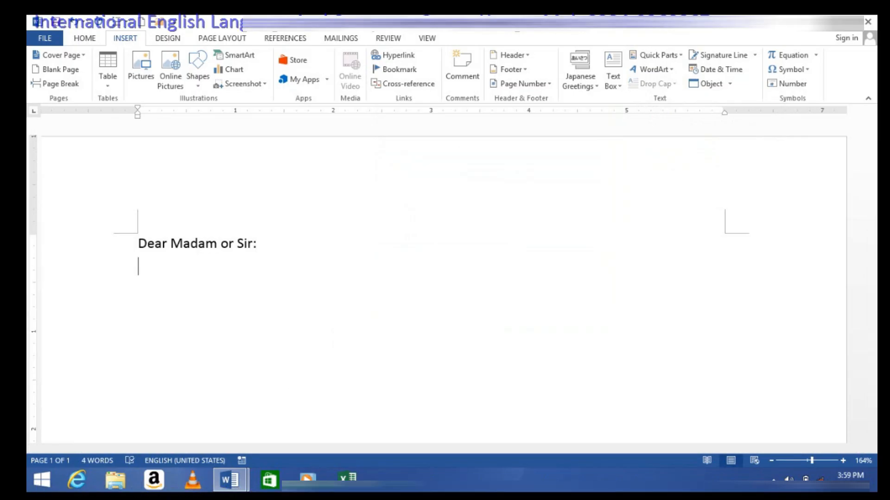
type("=rand()")
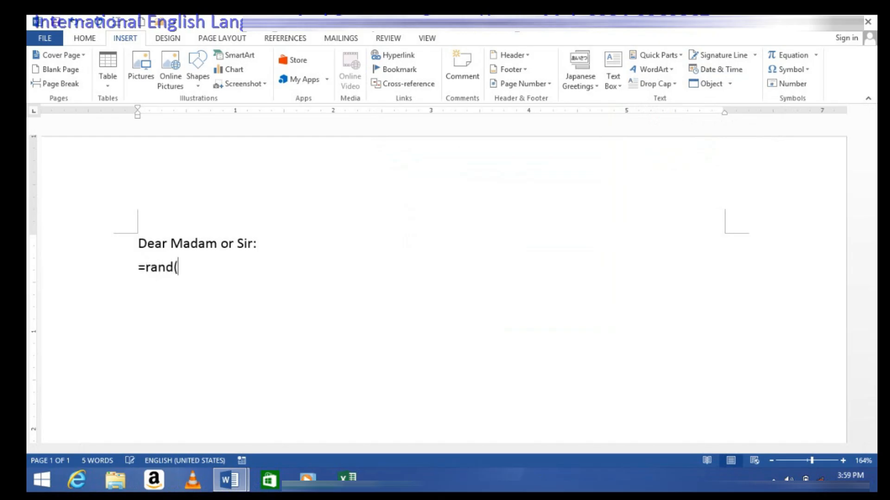
key("Return")
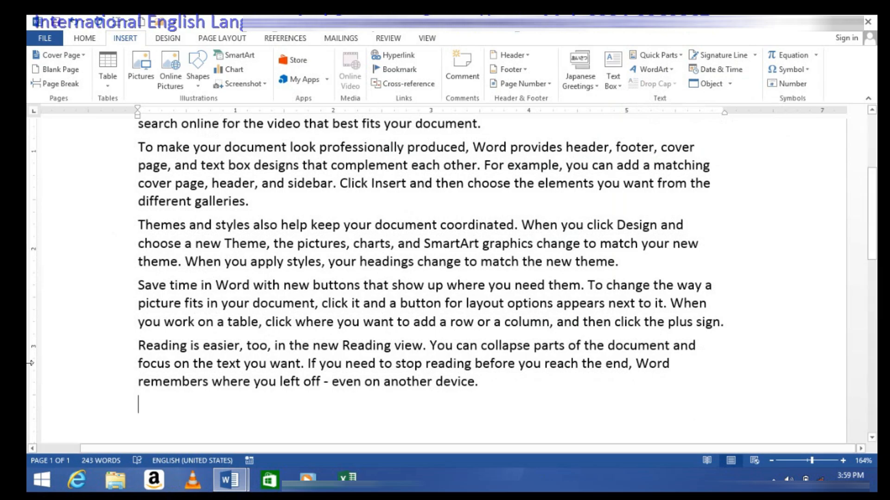
Browse the AutoText gallery for closing phrases such as "Regards," and close it without inserting an entry
scroll(284, 324, "up", 5)
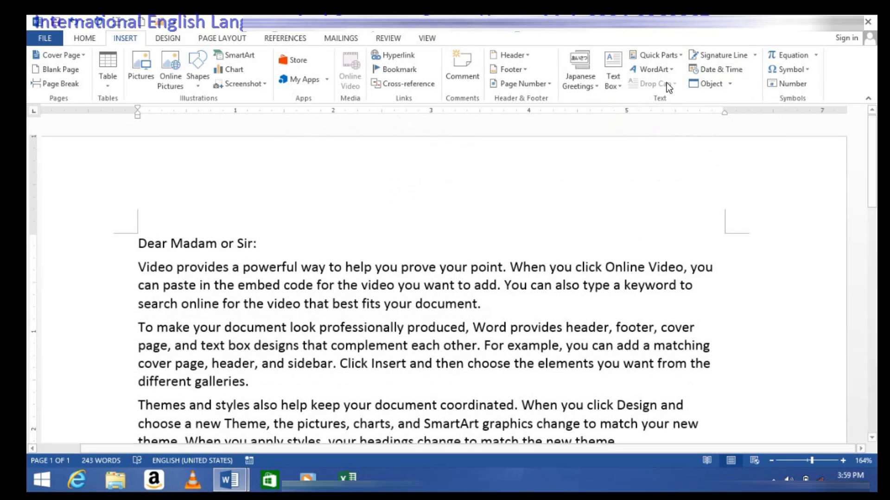
left_click(678, 56)
mouse_move(678, 70)
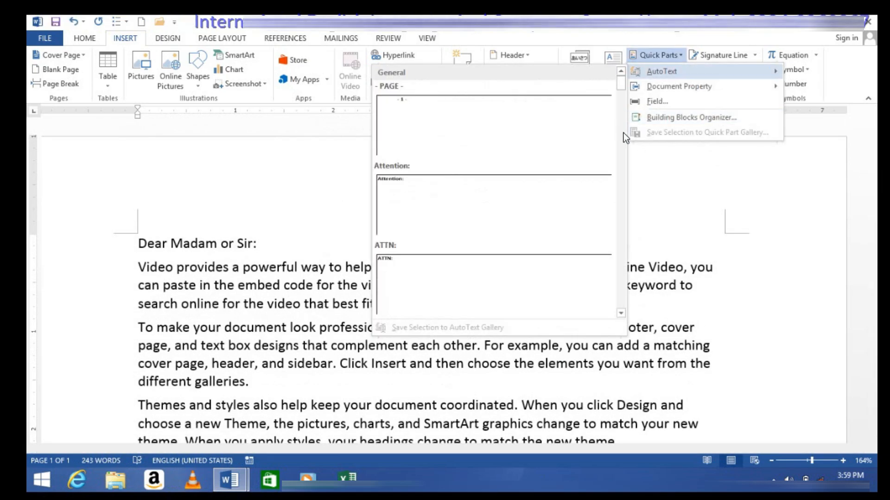
left_click_drag(622, 84, 625, 234)
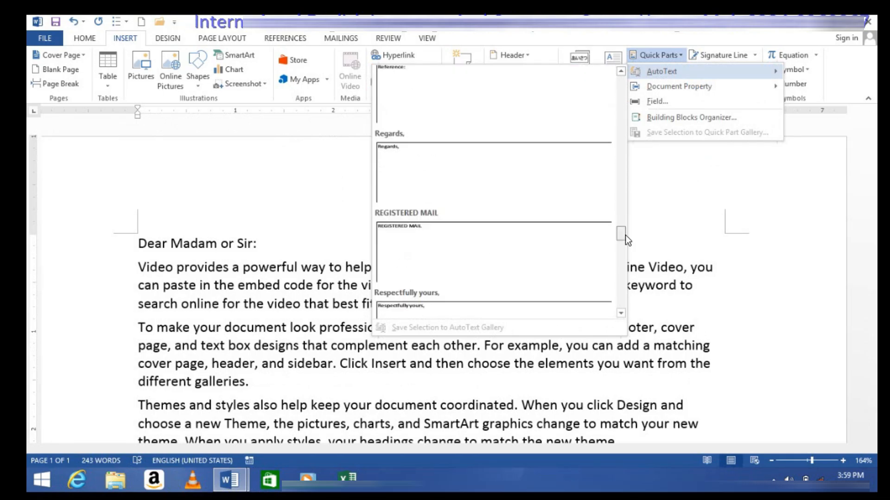
left_click(637, 293)
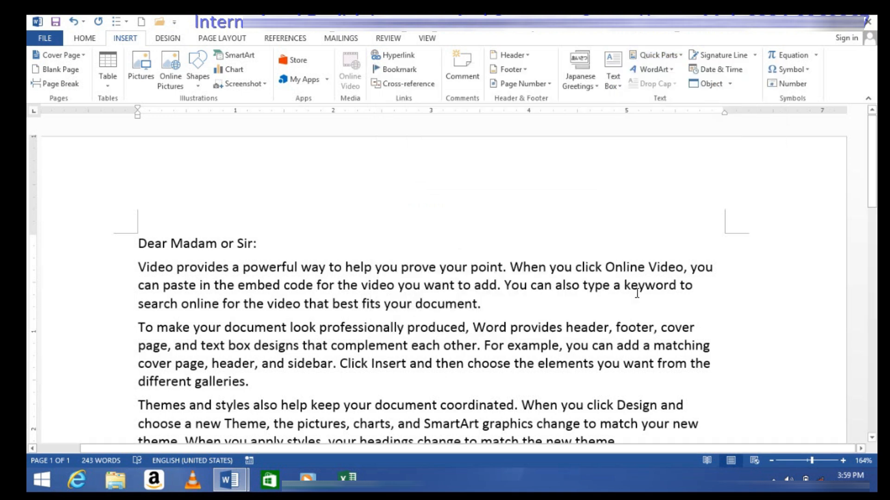
Replace the entire document text with sample paragraphs generated by =rand.old()
key("ctrl+a")
key("Delete")
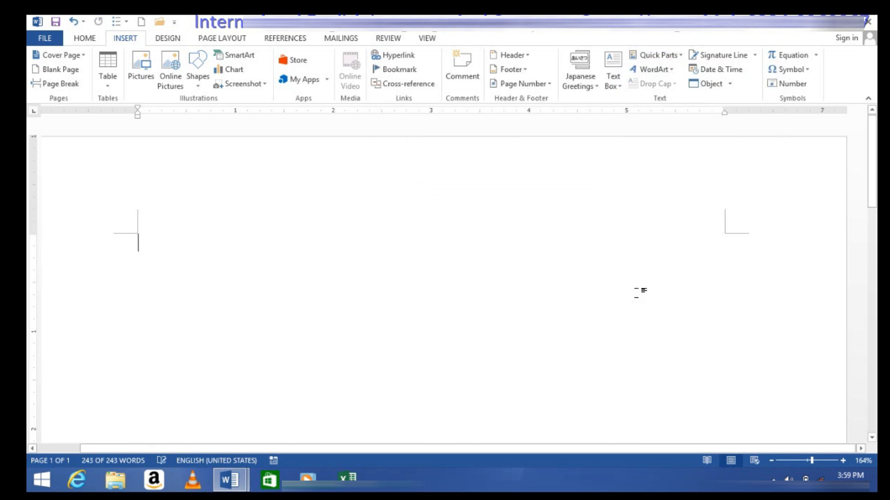
type("=rand")
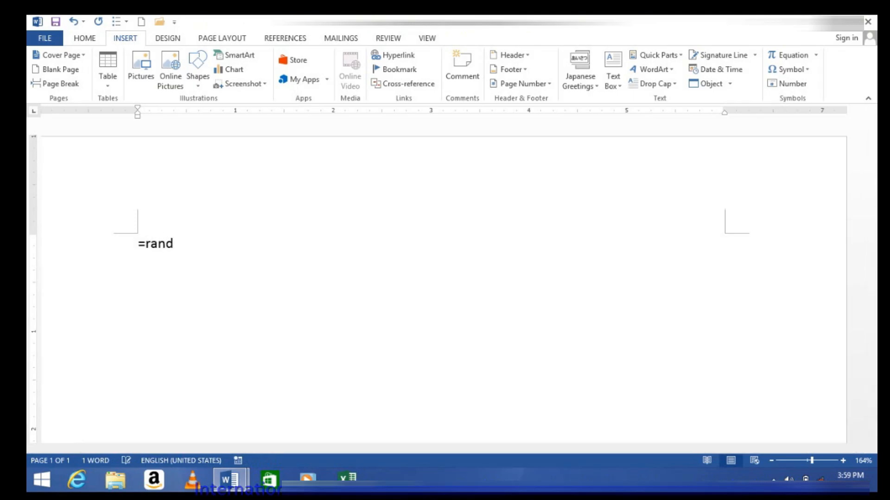
type(".old()")
key("Return")
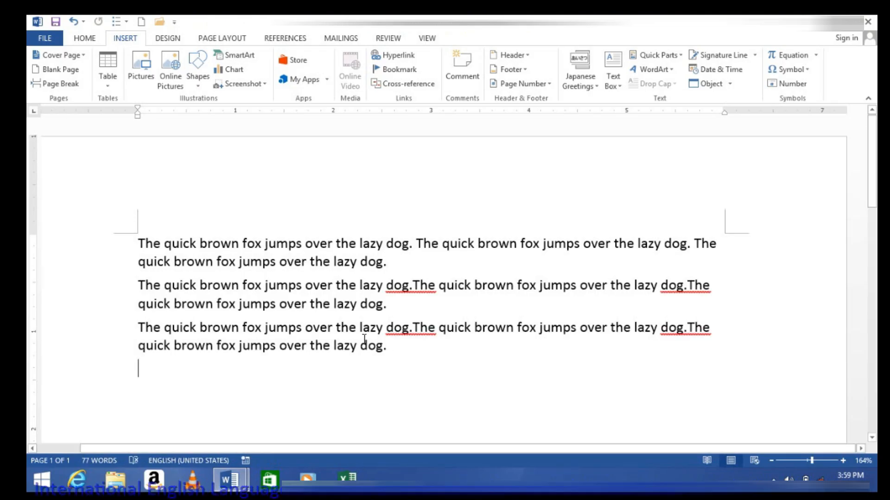
Save all the sample text to the AutoText gallery as a building block named "Application"
key("ctrl+a")
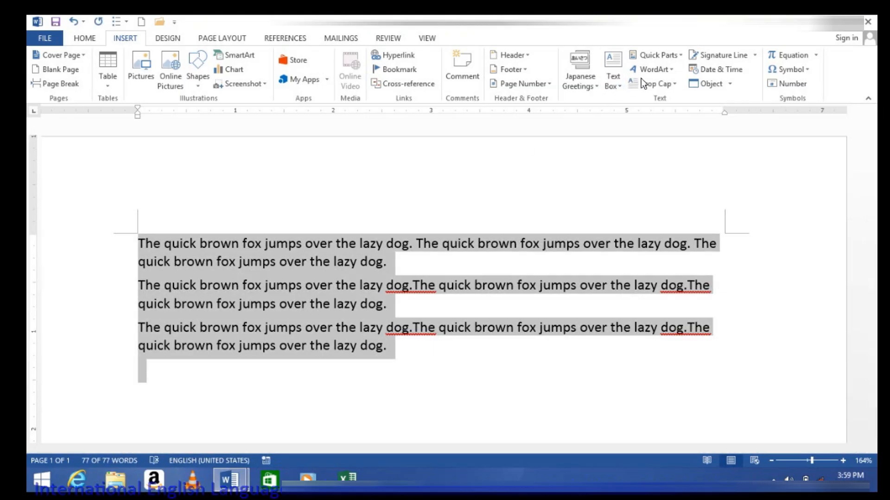
left_click(680, 57)
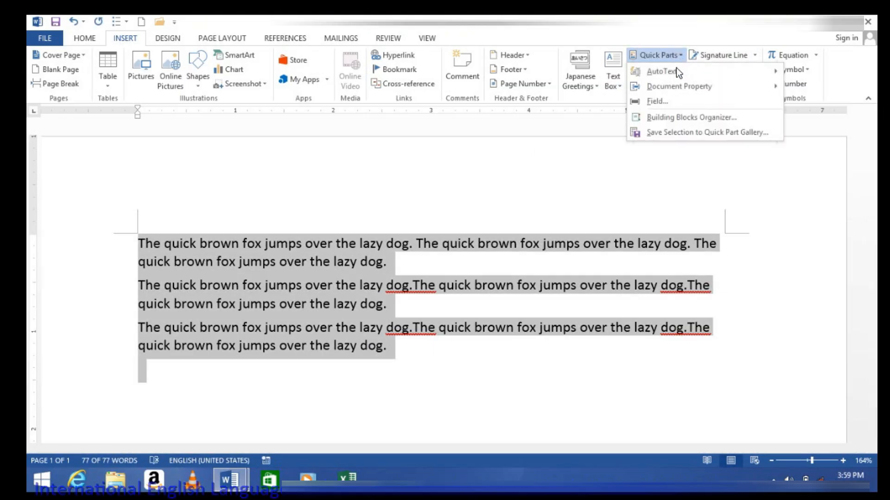
mouse_move(675, 69)
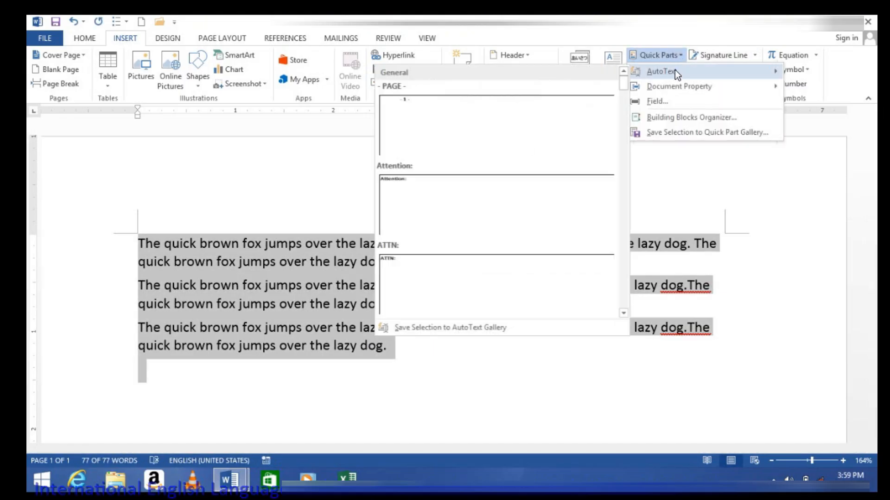
left_click(411, 326)
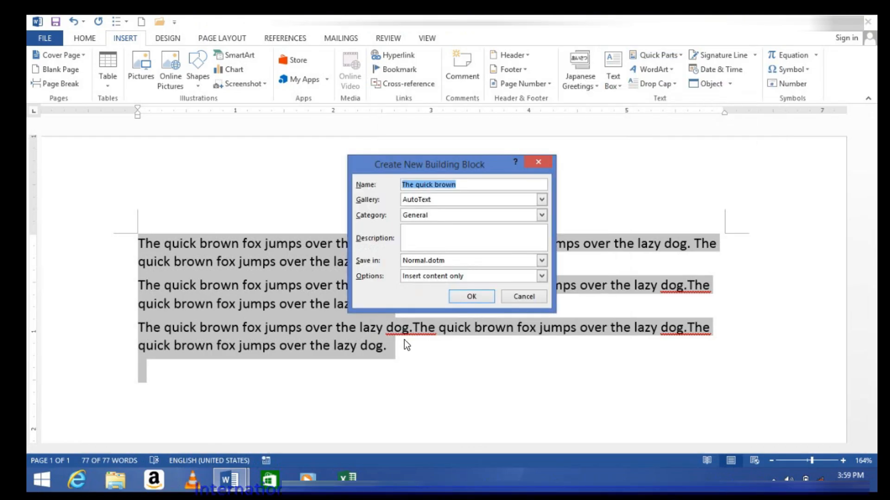
key("BackSpace")
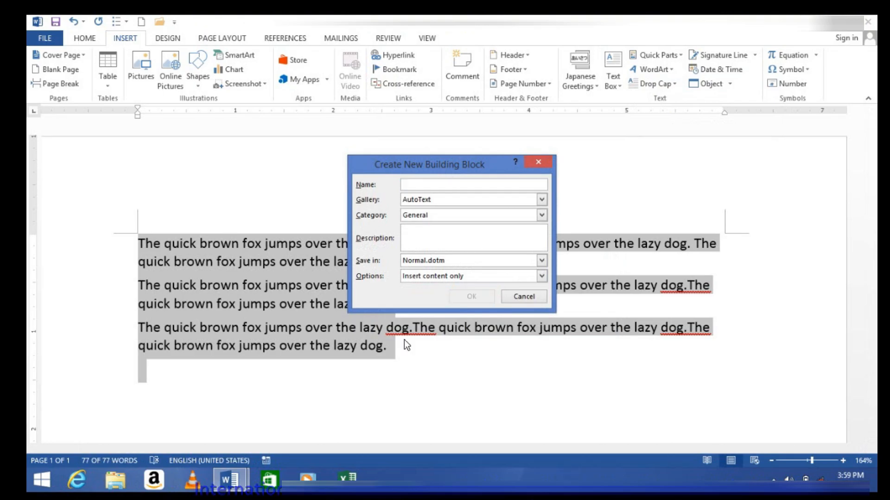
type("Application")
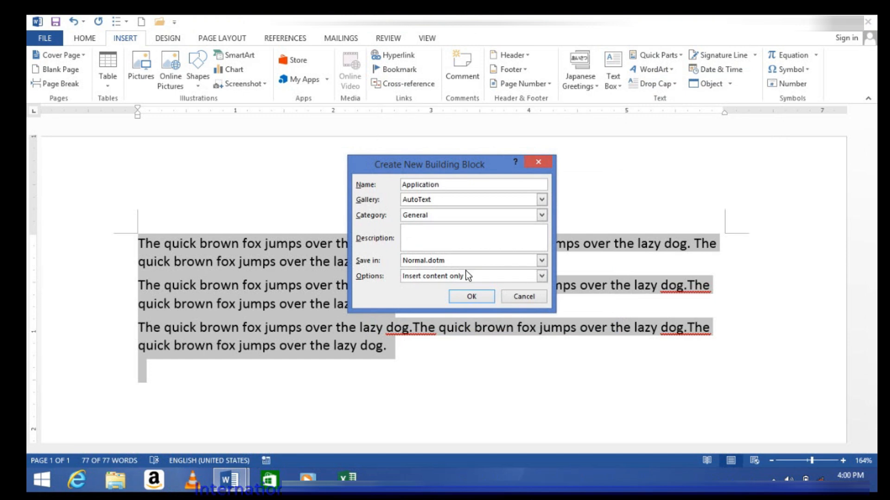
left_click(460, 302)
Add several blank lines below the sample text and insert the "Application" AutoText entry there
left_click(416, 378)
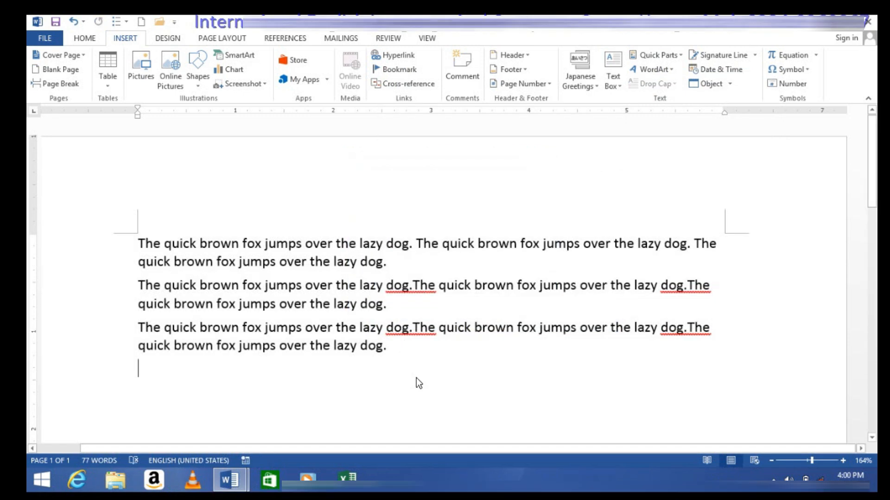
key("Return")
key("Return")
key("Return")
key("Return")
key("Return")
key("Return")
key("Return")
key("Return")
key("Return")
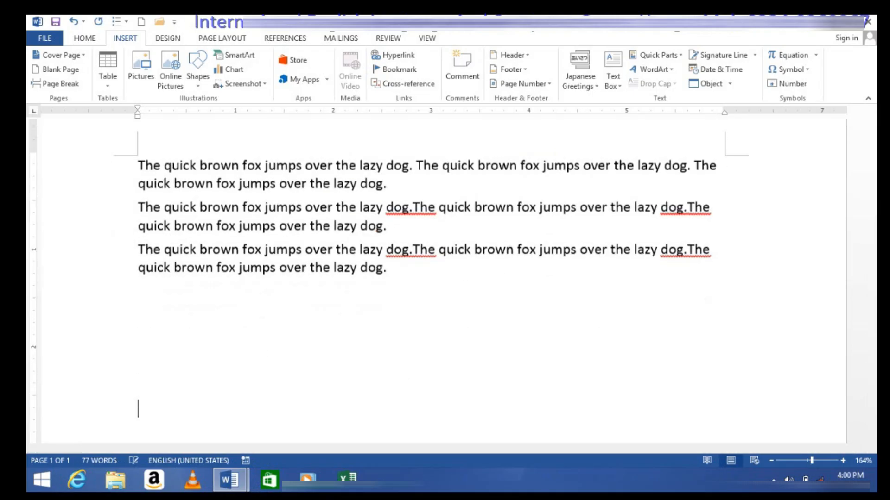
left_click(678, 54)
mouse_move(685, 74)
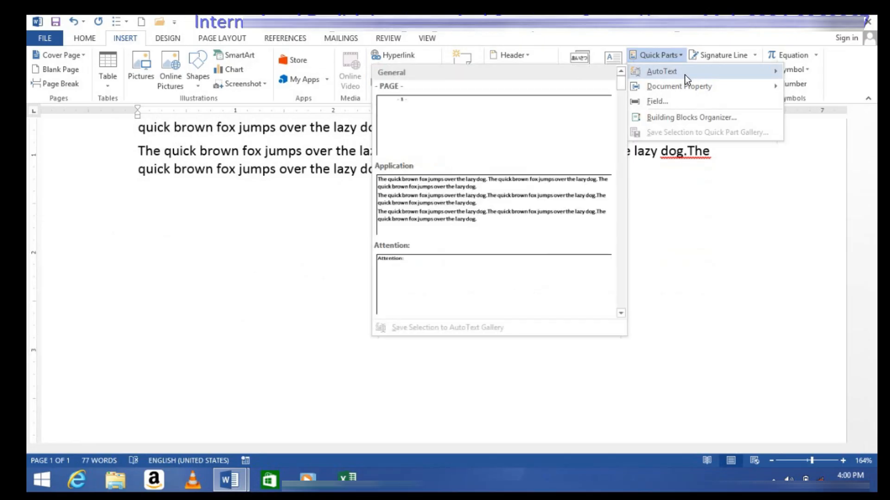
left_click(458, 209)
scroll(330, 269, "up", 2)
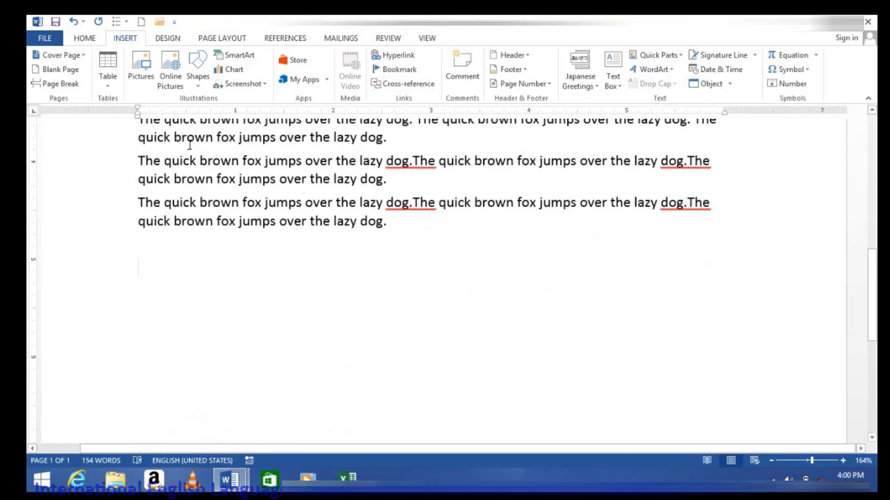
Create a new blank document and check the AutoText gallery for the "Application" entry without inserting it
left_click(141, 23)
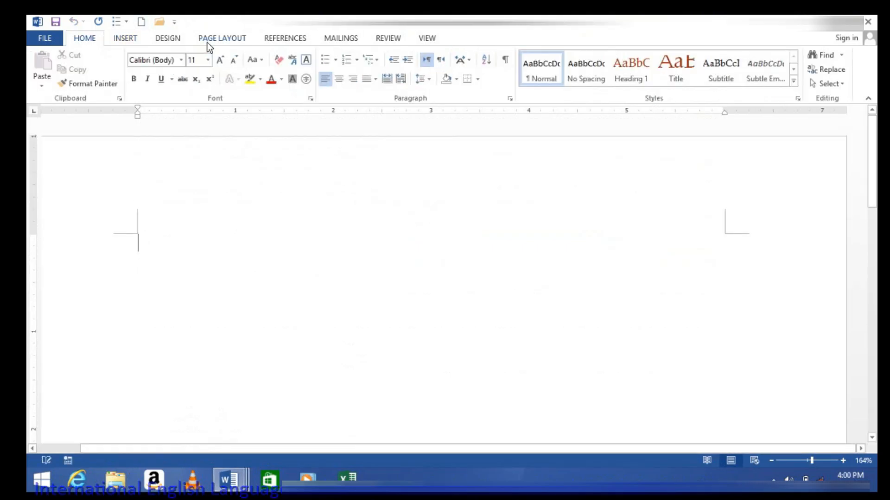
left_click(129, 40)
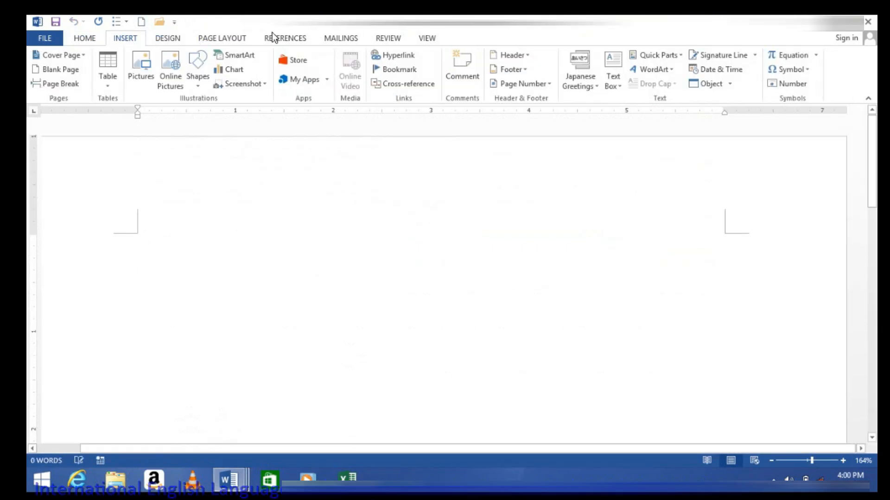
left_click(680, 52)
mouse_move(674, 71)
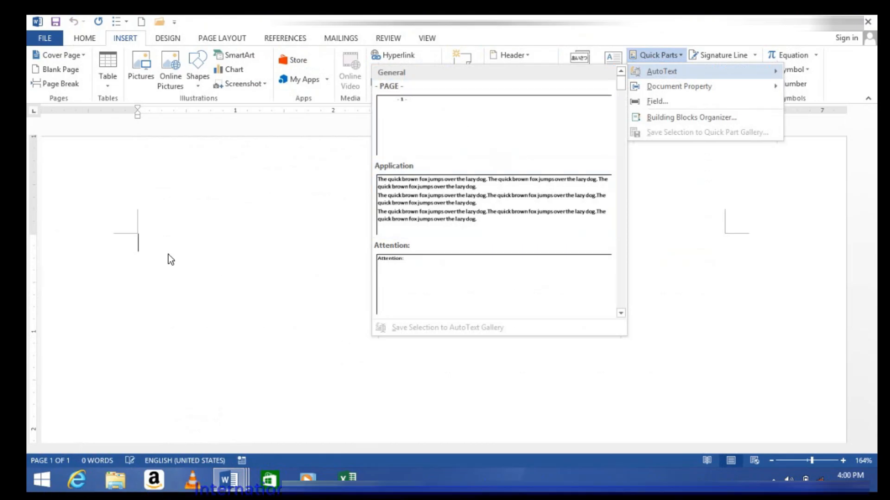
left_click(212, 235)
Look at the Quick Parts options and the new document's properties on the Info page
left_click(679, 56)
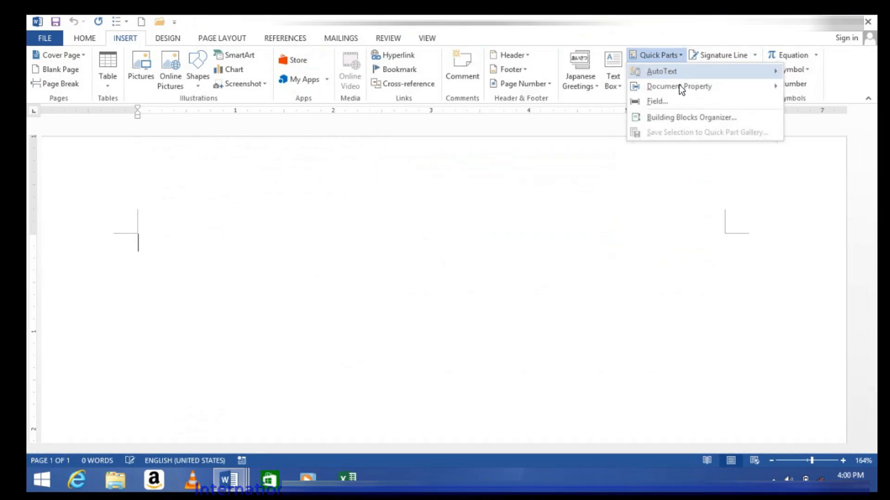
left_click(625, 132)
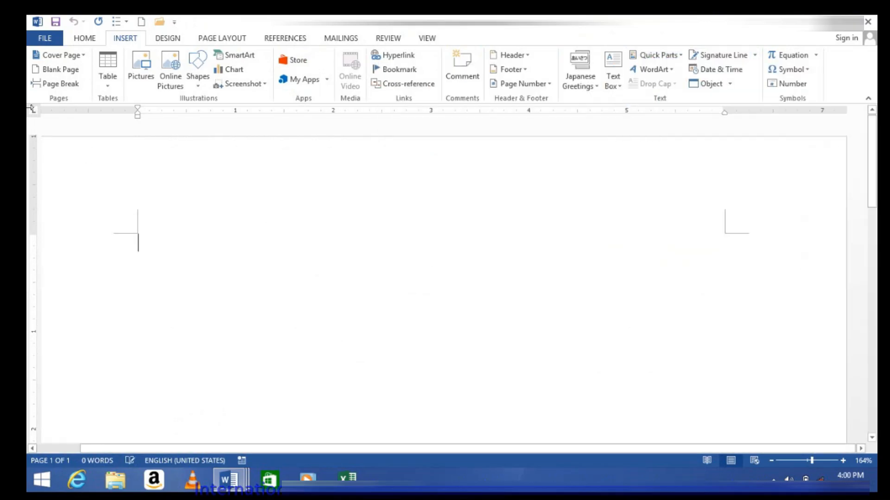
left_click(44, 38)
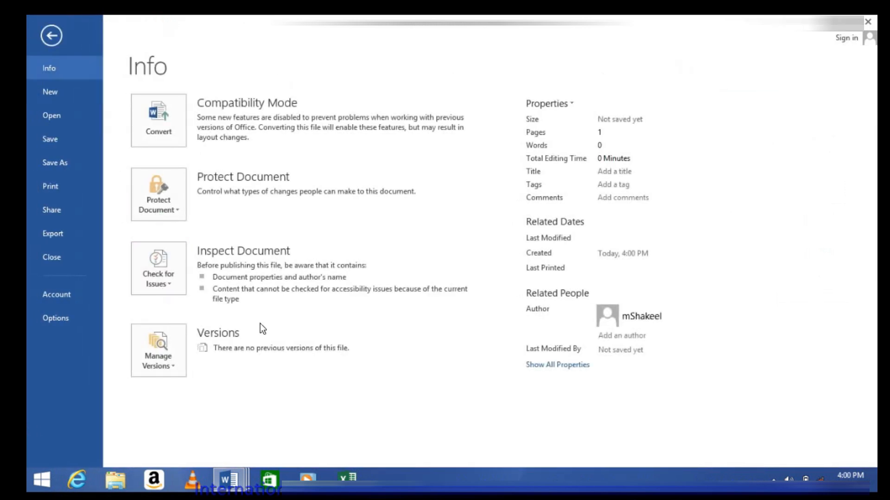
left_click(51, 35)
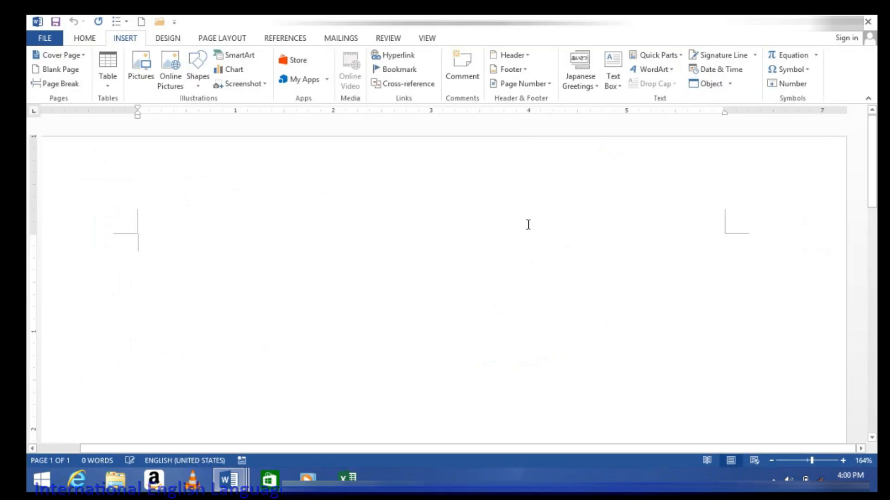
Leave three blank lines at the start of the page and generate sample paragraphs with =rand()
key("Return")
key("Return")
key("Return")
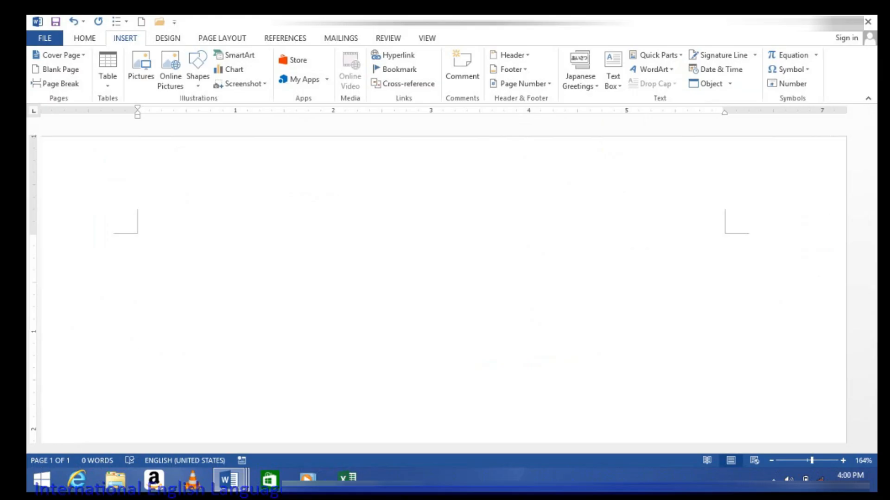
type("=rand()")
key("Return")
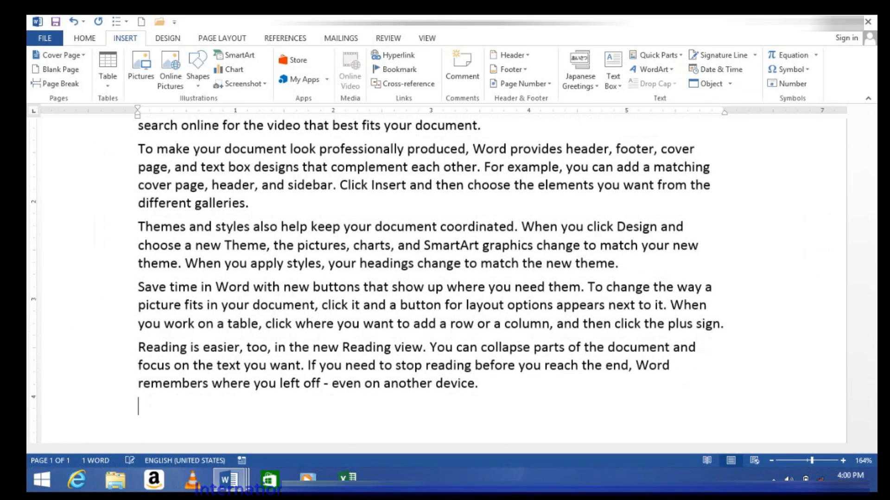
Insert the Author document property on the first line of the document
key("ctrl+Home")
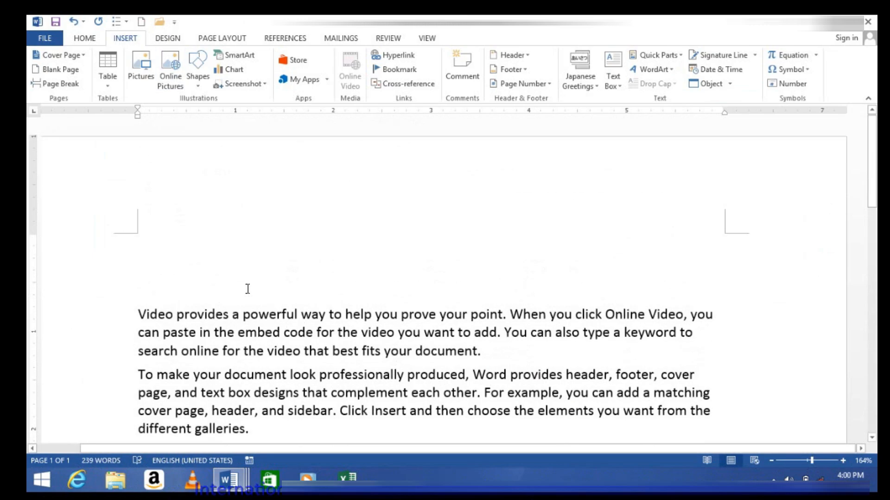
left_click(680, 56)
mouse_move(676, 85)
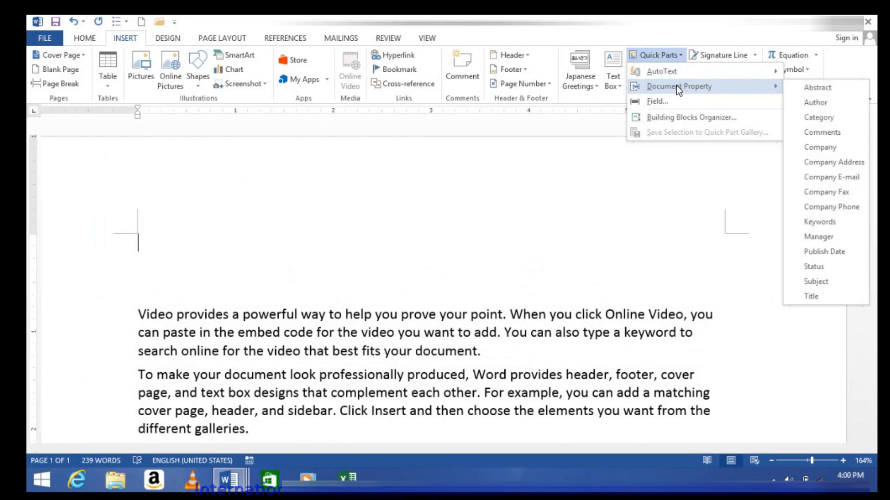
left_click(815, 101)
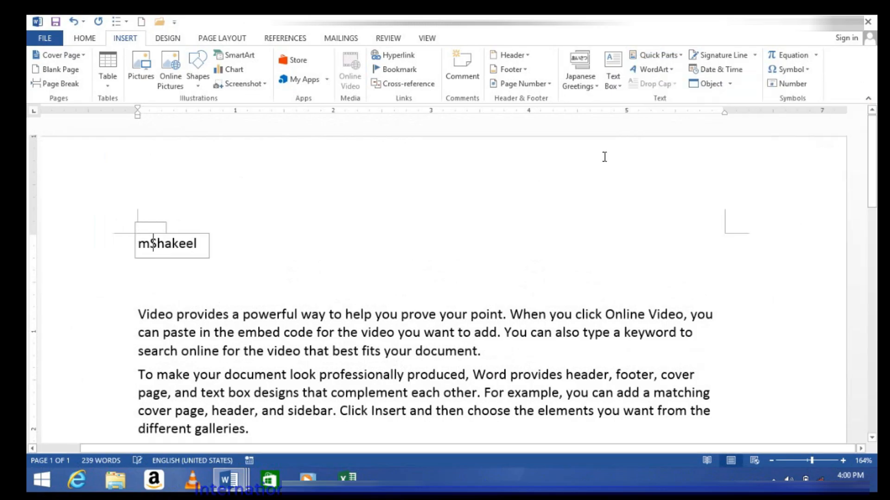
left_click(225, 252)
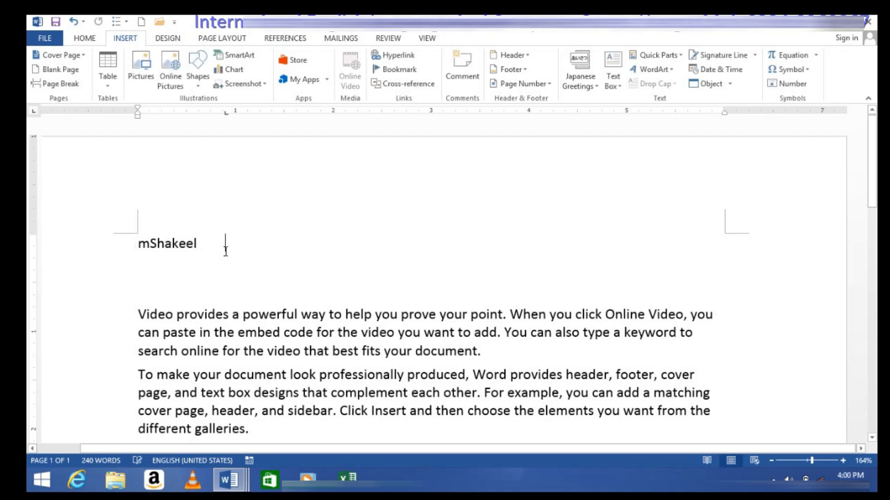
Insert the Company document property on the first line, after the author property
left_click(680, 53)
mouse_move(674, 88)
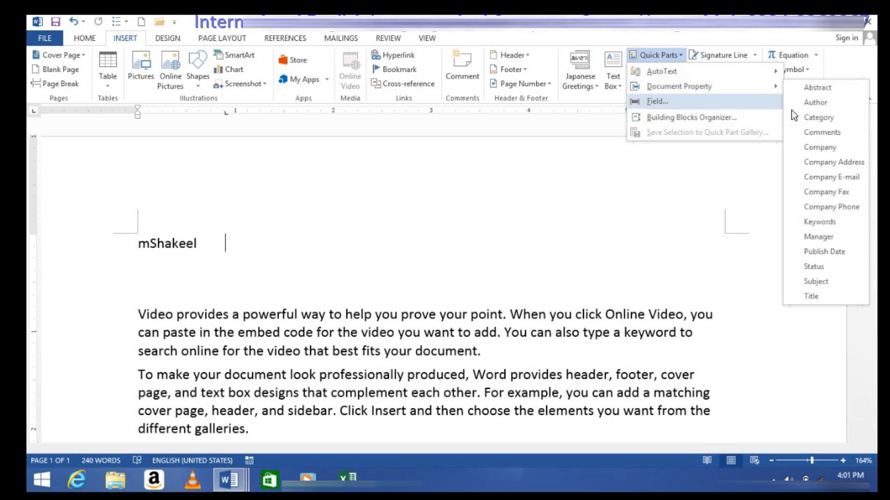
left_click(804, 146)
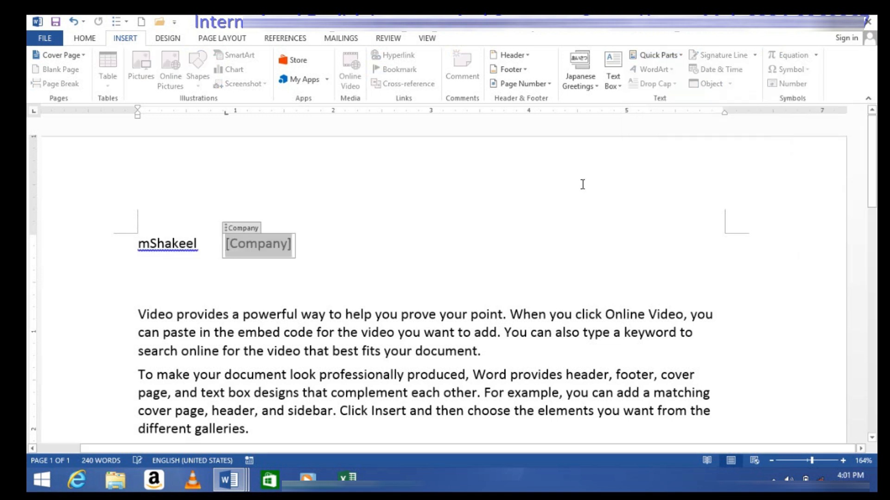
Fill in the Company property with "Angle313" in place of its placeholder text
left_click(293, 248)
left_click_drag(288, 244, 229, 243)
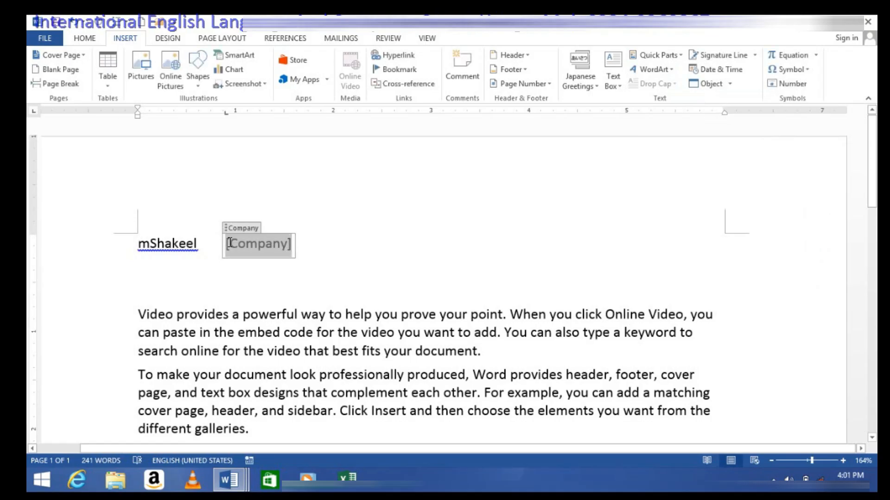
key("Delete")
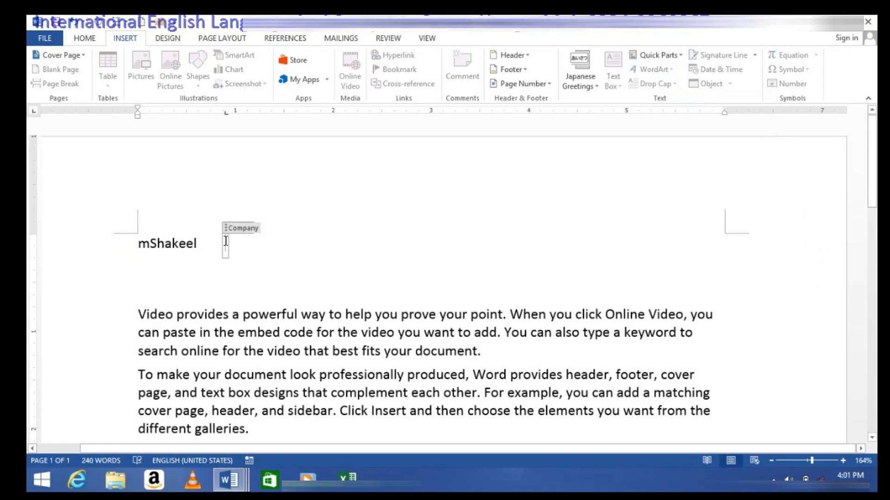
key("ctrl+z")
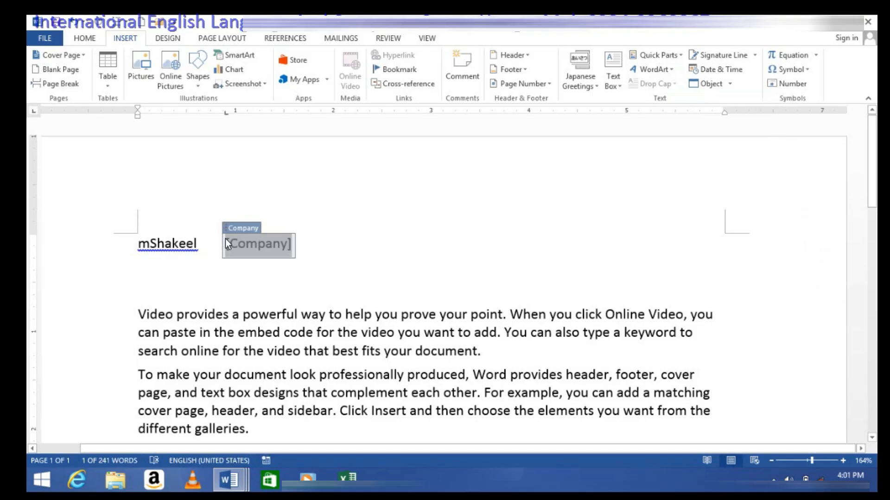
type("Angle")
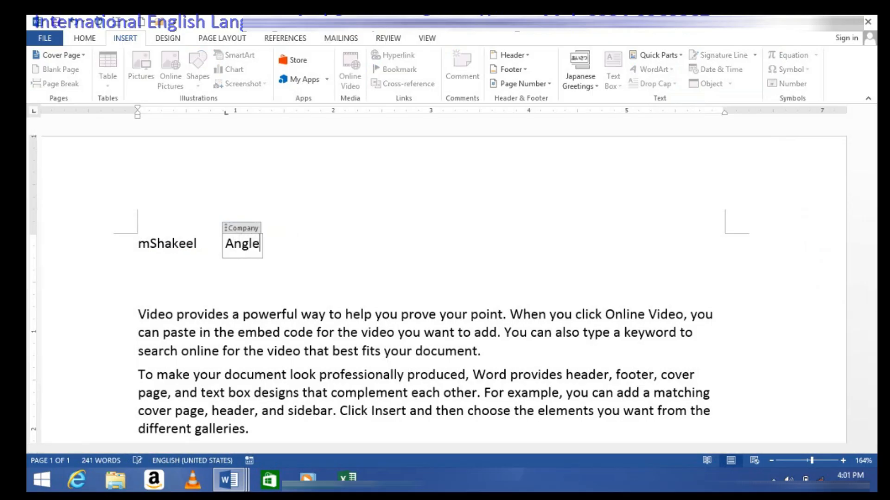
type("313")
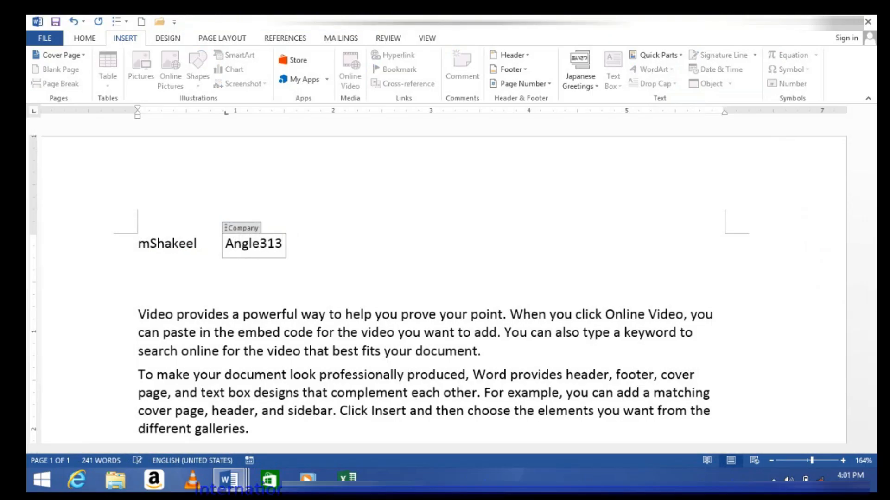
left_click(373, 271)
Insert the Category document property on the first line, after the company property
left_click(369, 248)
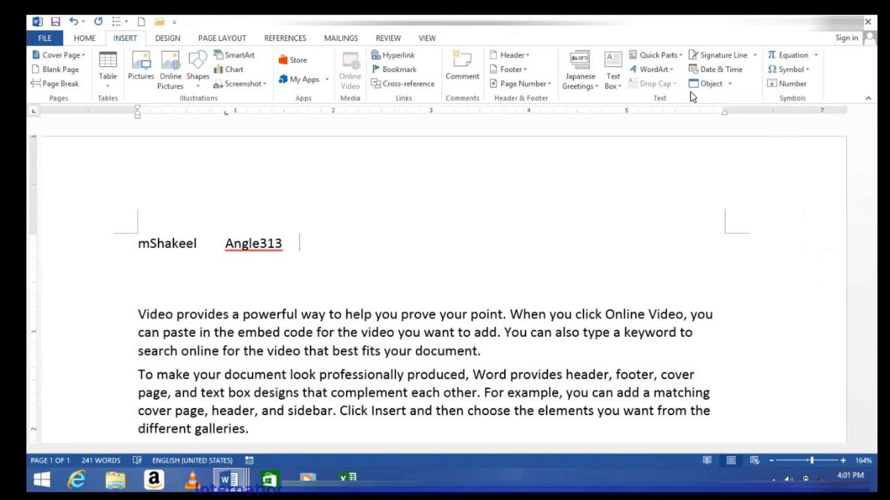
left_click(682, 53)
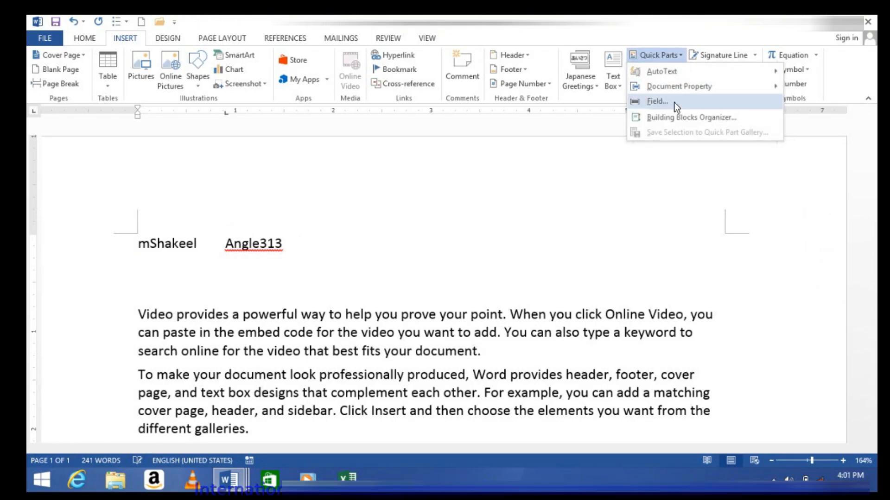
mouse_move(667, 90)
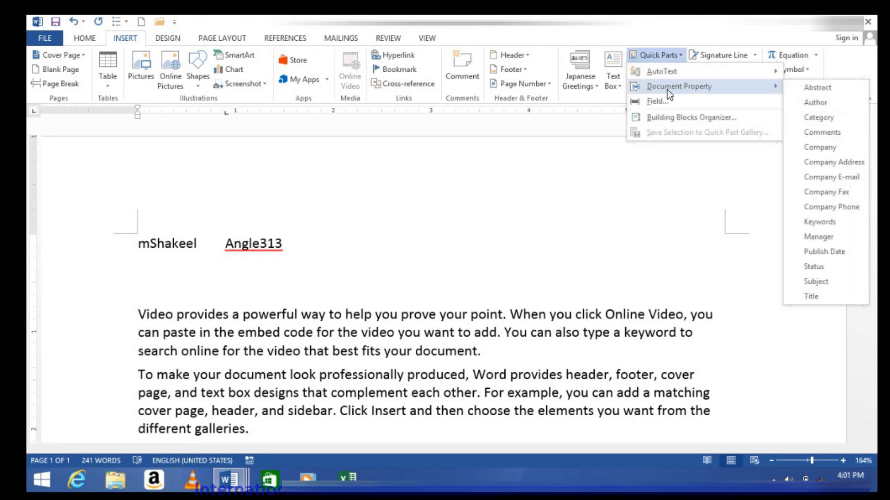
left_click(810, 117)
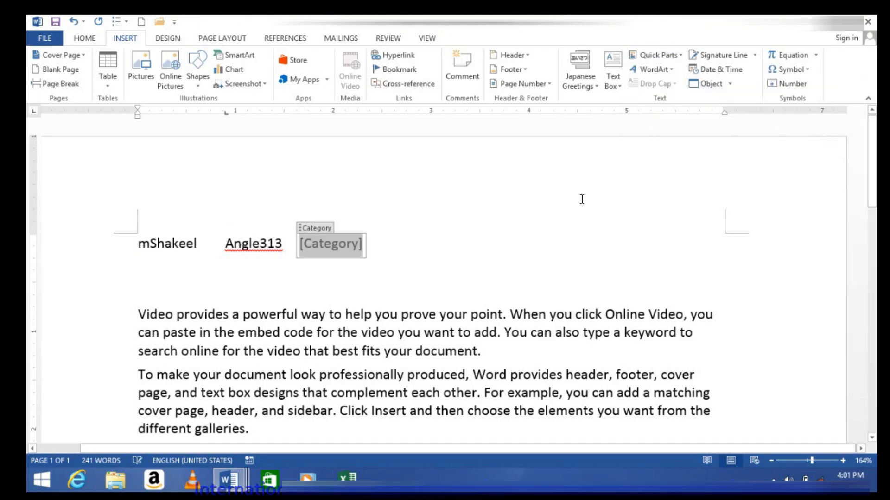
Fill in the Category property with "Construction" in place of its placeholder text
left_click(359, 263)
left_click(359, 247)
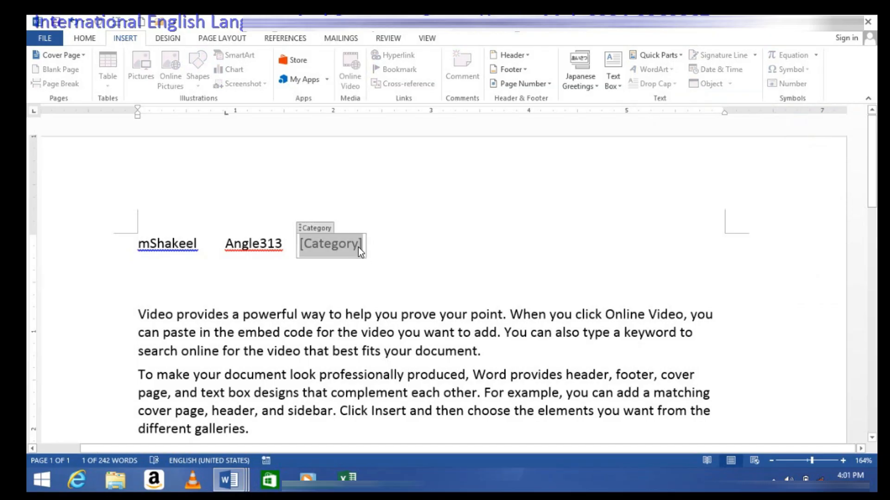
key("BackSpace")
type("C")
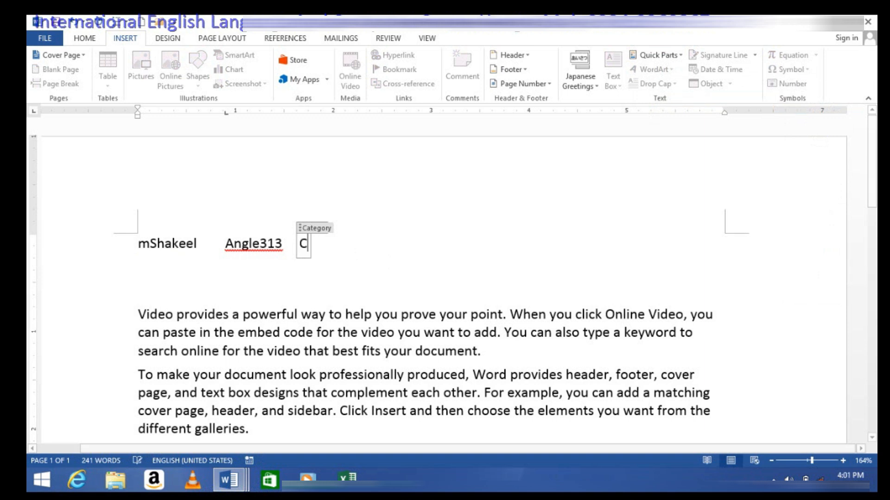
type("onstr")
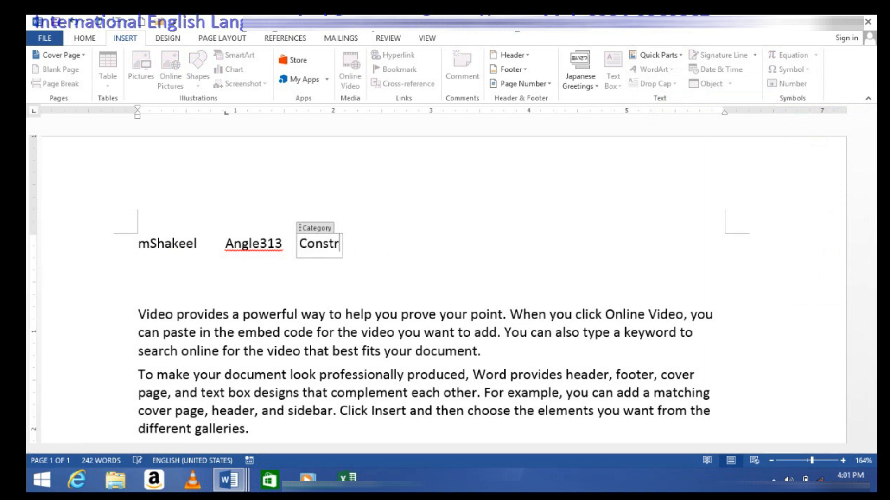
type("uctiojn")
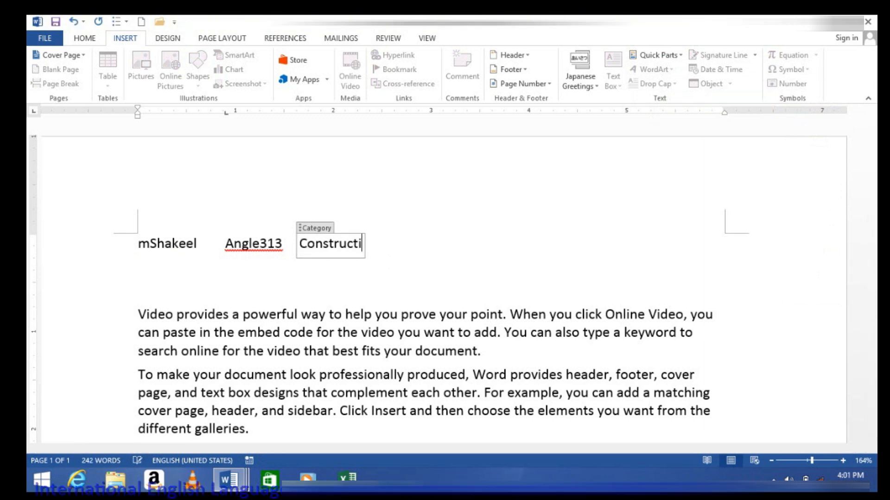
key("BackSpace")
key("BackSpace")
type("n")
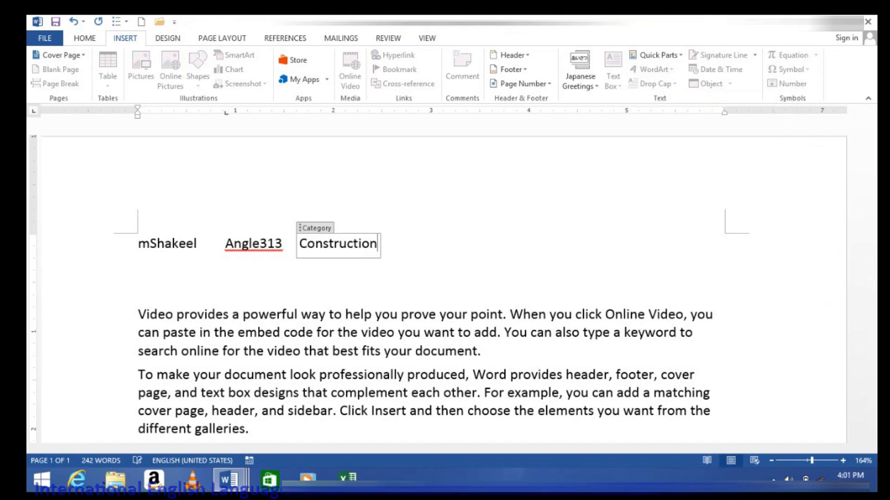
left_click(435, 240)
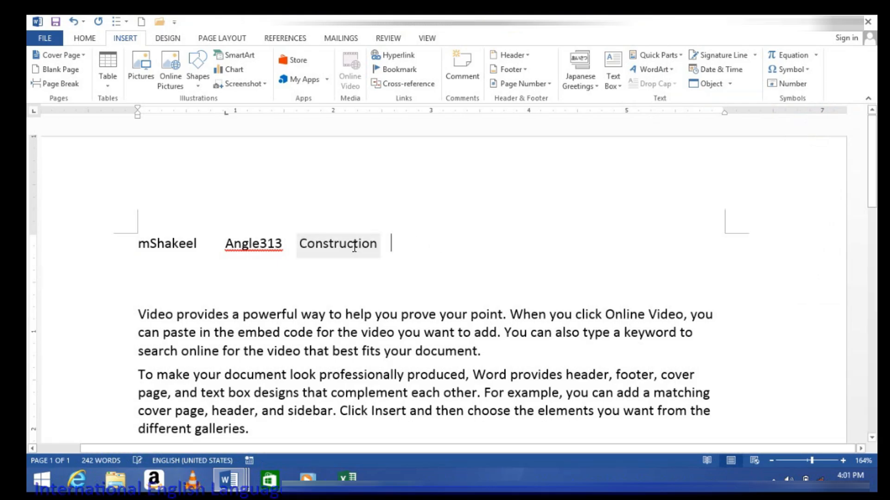
Correct the flagged spelling in the Company property to the suggested "Angle 313"
right_click(241, 246)
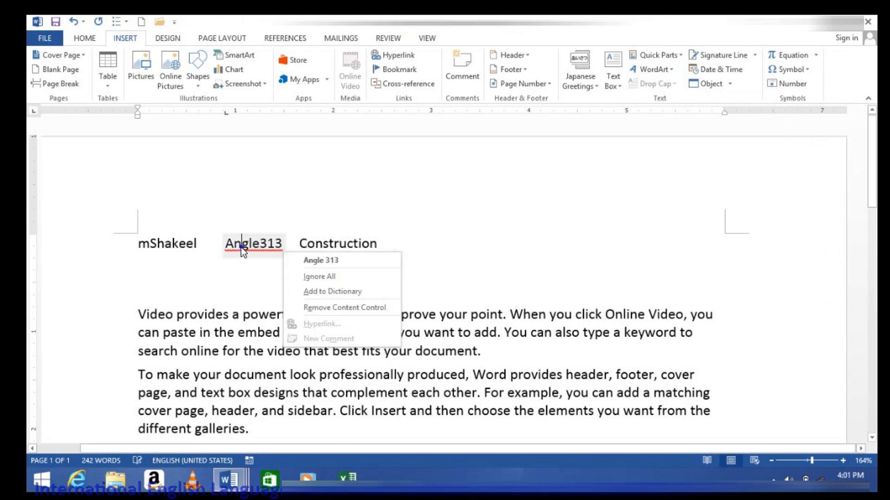
left_click(310, 260)
left_click(397, 248)
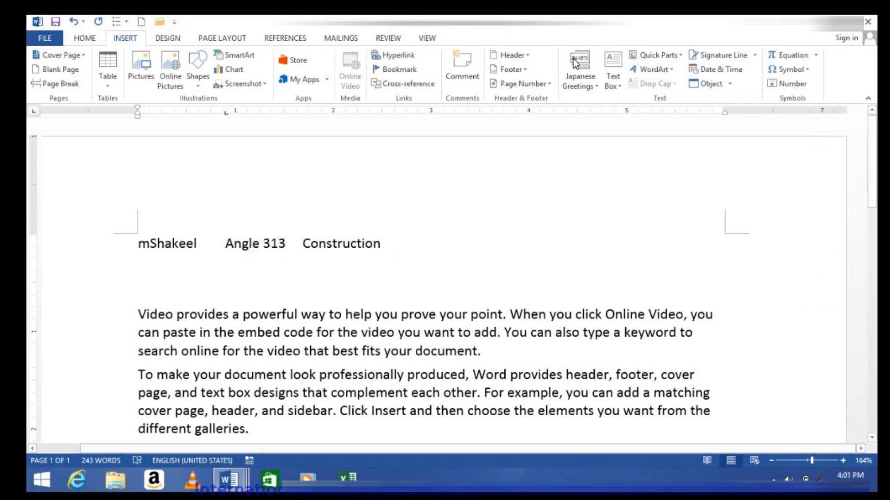
Insert the Company Address document property at the end of the first line and fill in the company's address
left_click(678, 55)
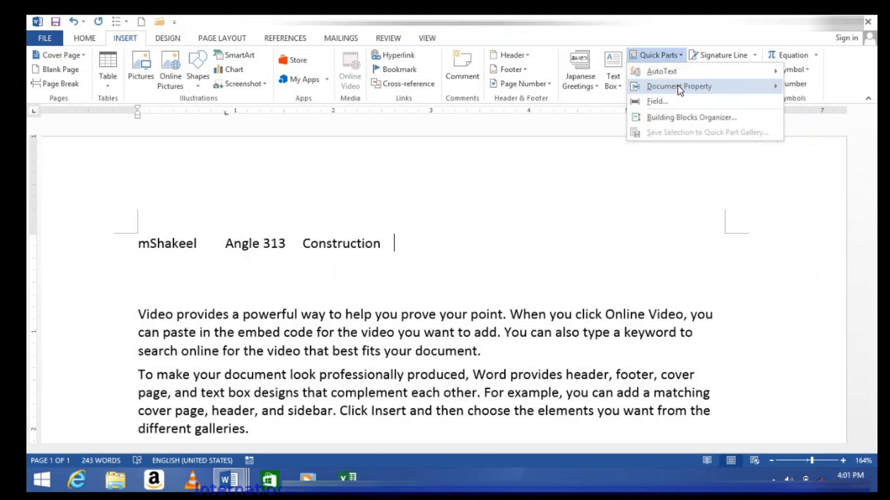
mouse_move(677, 85)
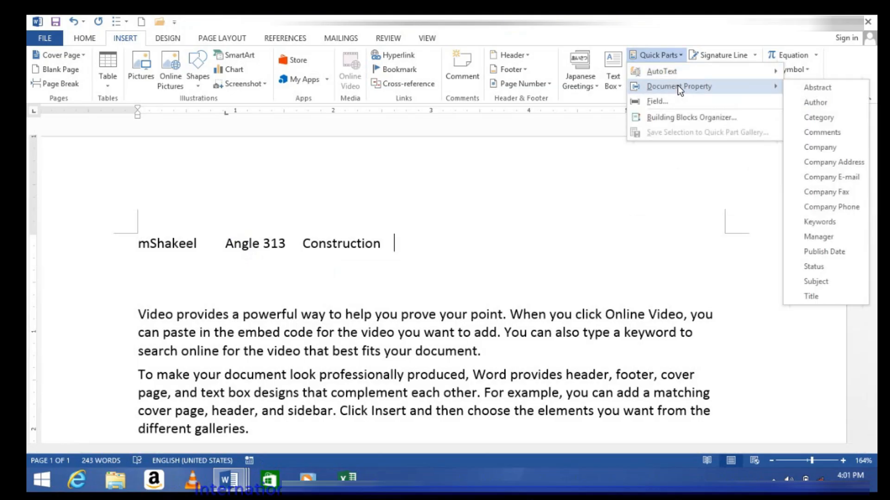
left_click(824, 164)
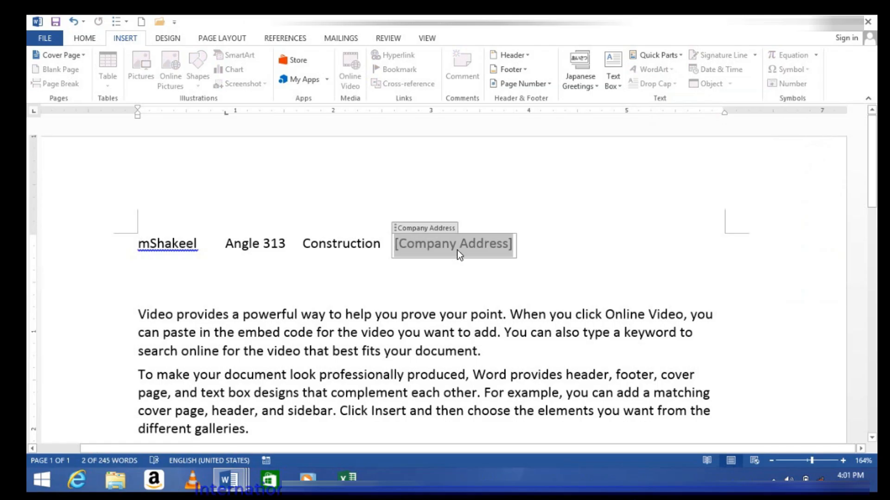
type("Hangu")
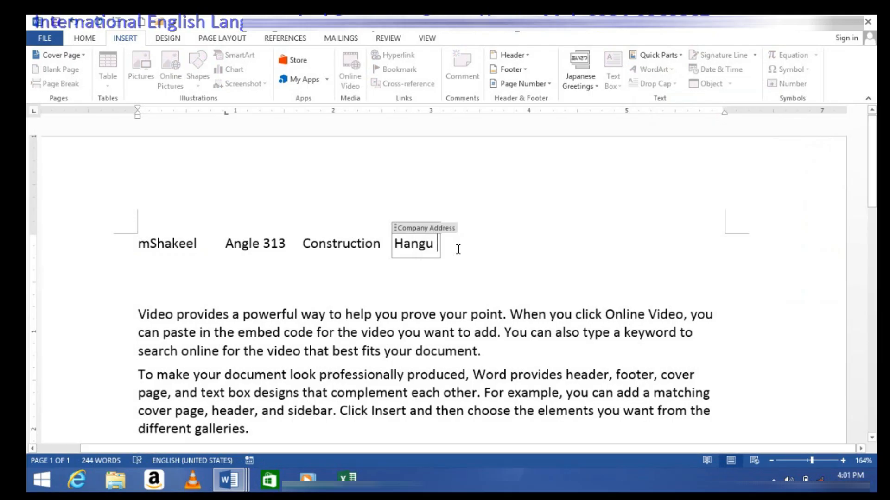
type(" K")
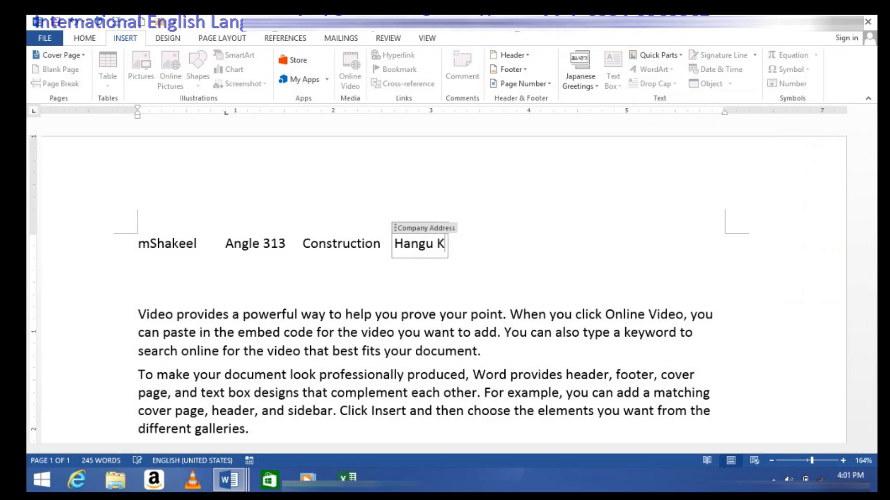
type("PK")
left_click(552, 268)
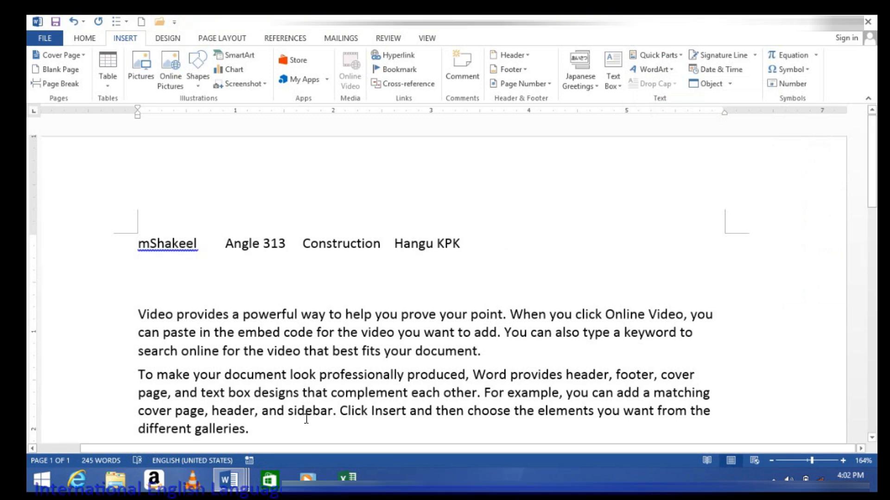
Examine the Author, Company, Category and Company Address properties on the first line one after another
left_click(177, 246)
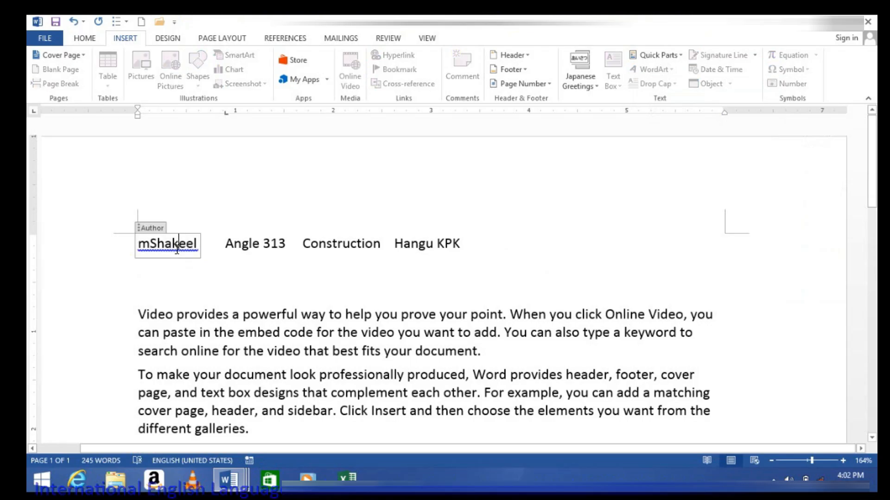
left_click(262, 243)
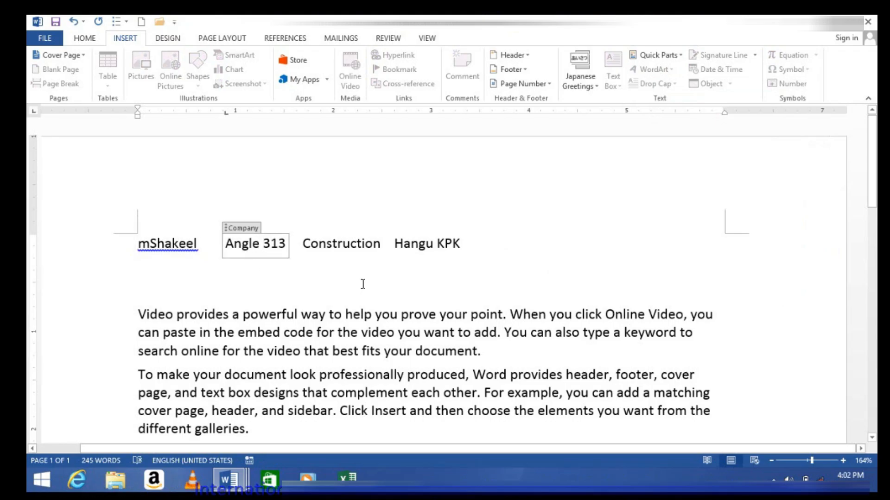
left_click(338, 247)
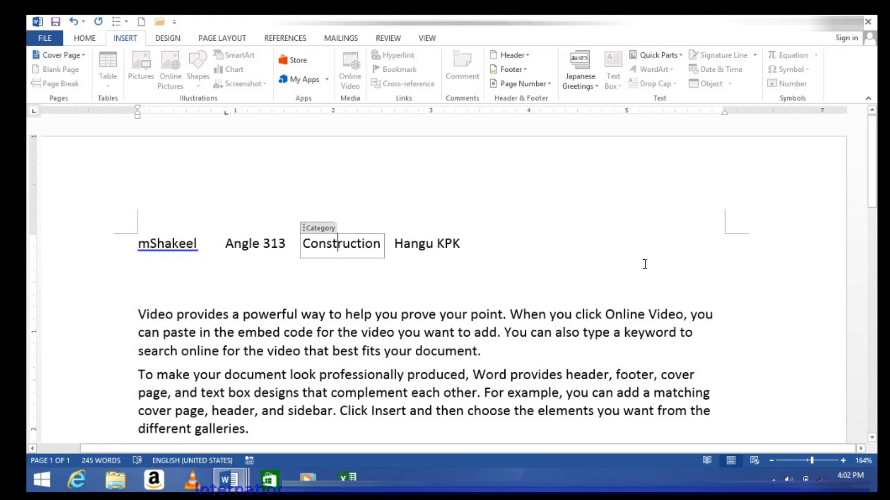
left_click(411, 242)
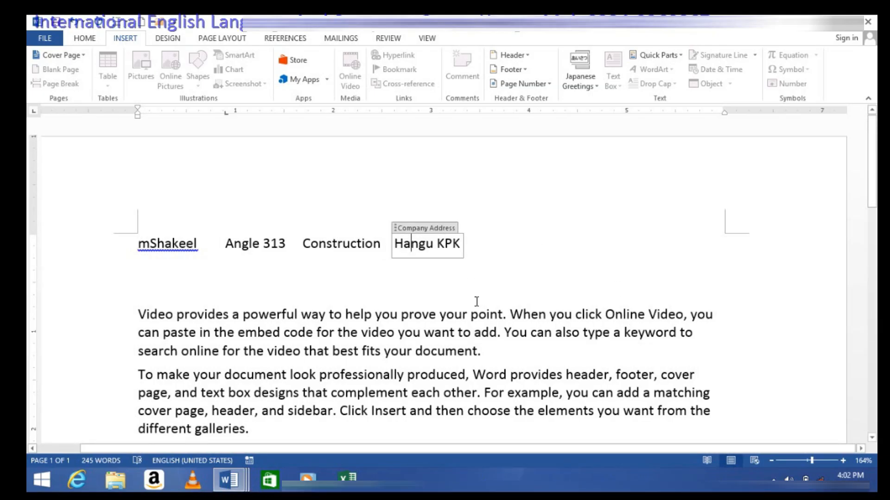
Add a new empty line directly below the line of document properties
left_click(489, 231)
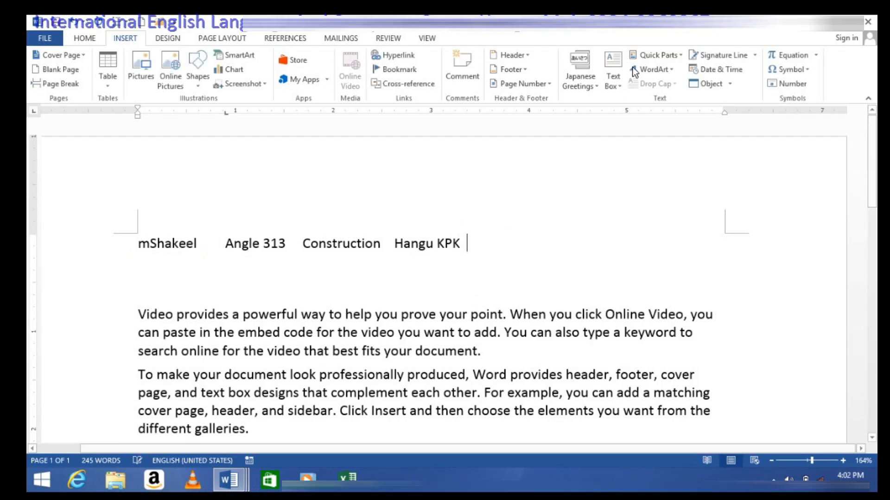
left_click(681, 57)
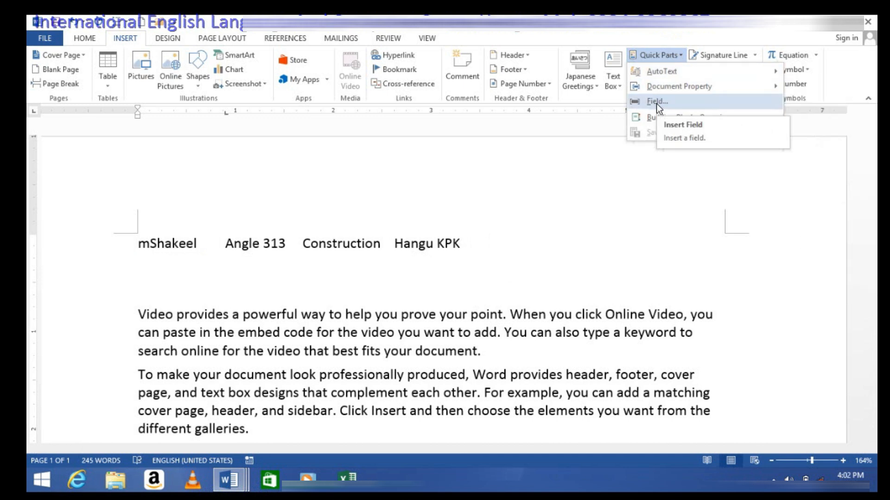
left_click(502, 252)
scroll(500, 254, "down", 2)
scroll(499, 253, "up", 2)
key("Return")
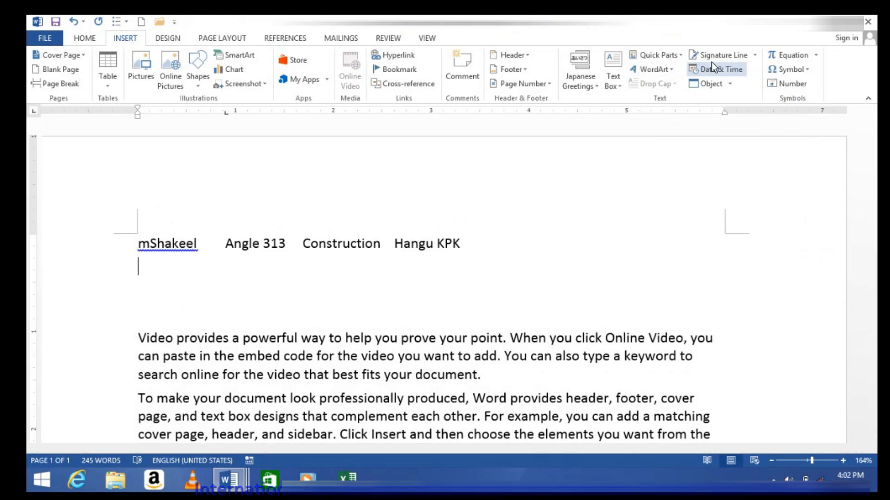
Insert a formula field with the expression =45+56 on the empty line below the document properties
left_click(682, 54)
left_click(674, 101)
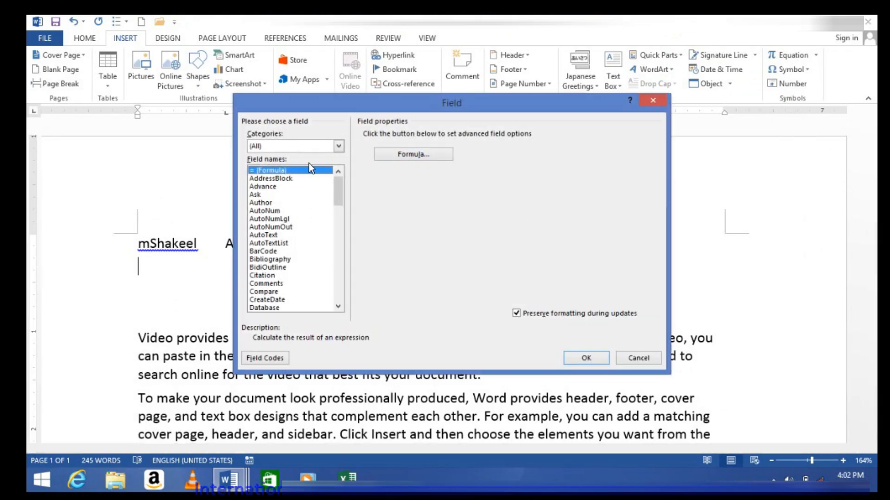
left_click(414, 153)
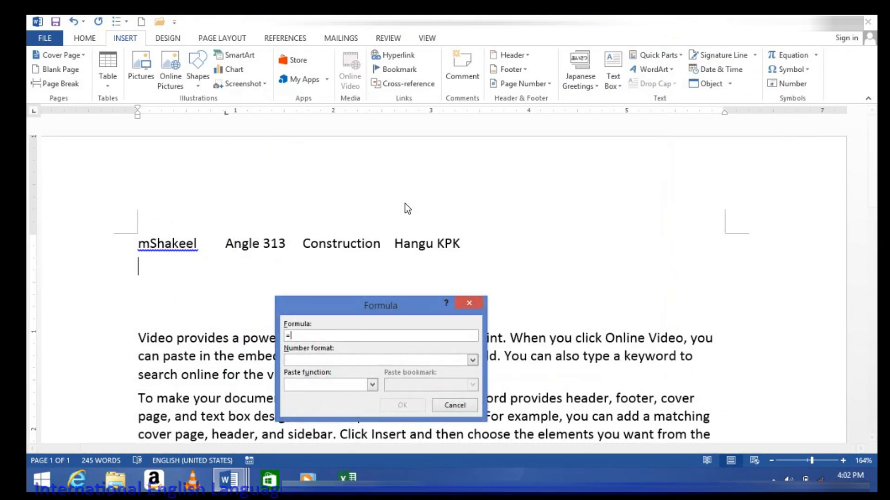
type("45+56")
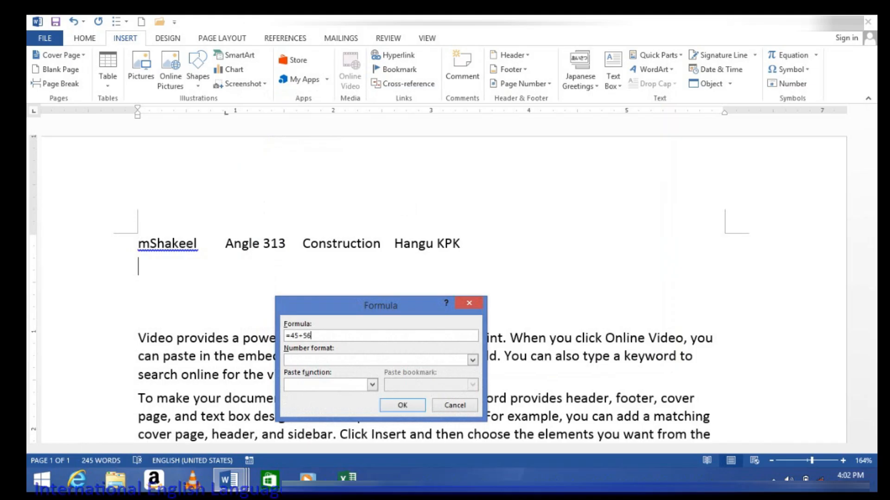
key("Return")
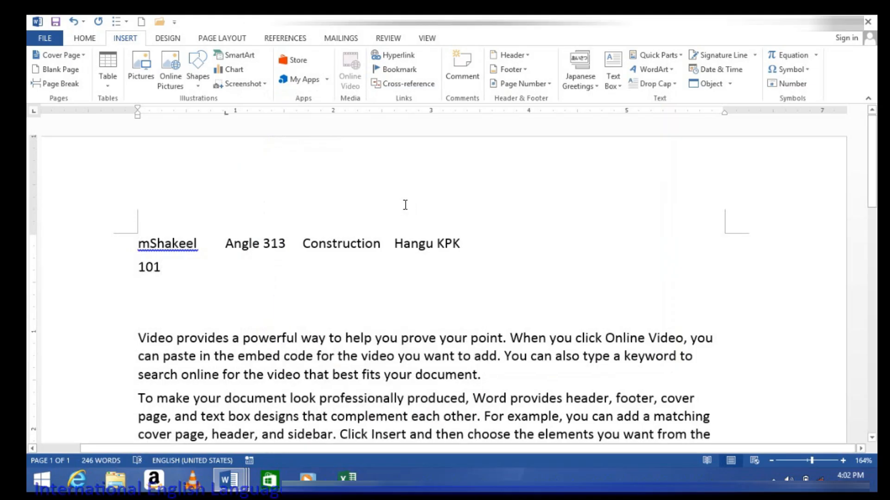
Insert a formula field with the expression =6*8 on a new line directly below the first formula result
key("Return")
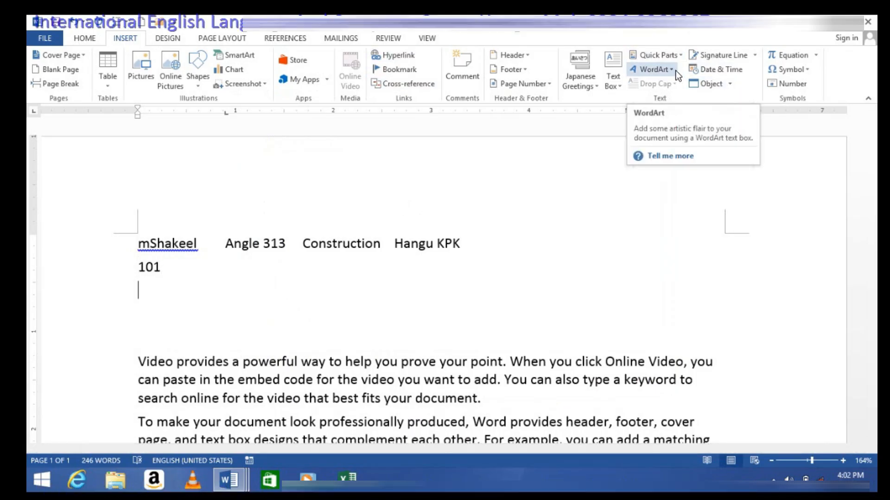
left_click(679, 54)
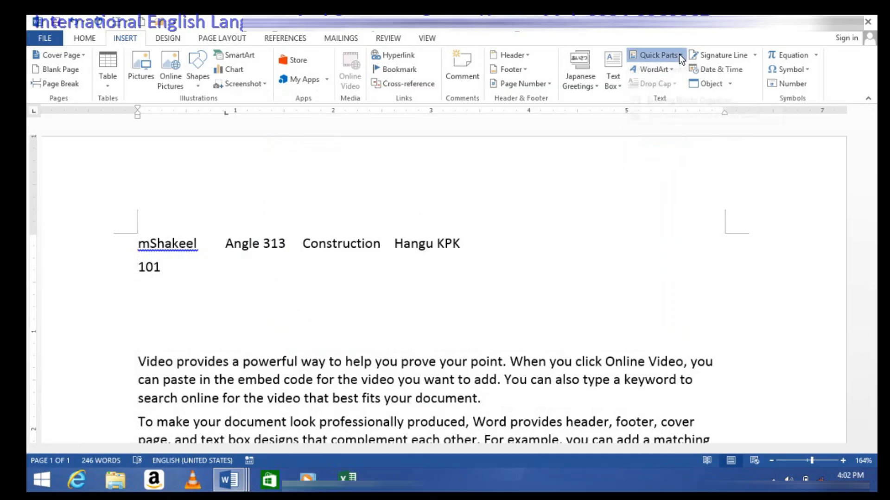
left_click(672, 99)
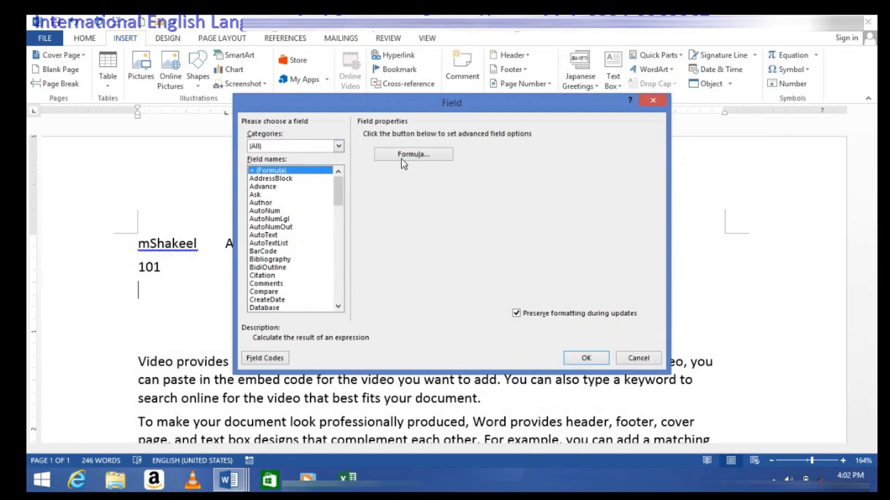
left_click(402, 157)
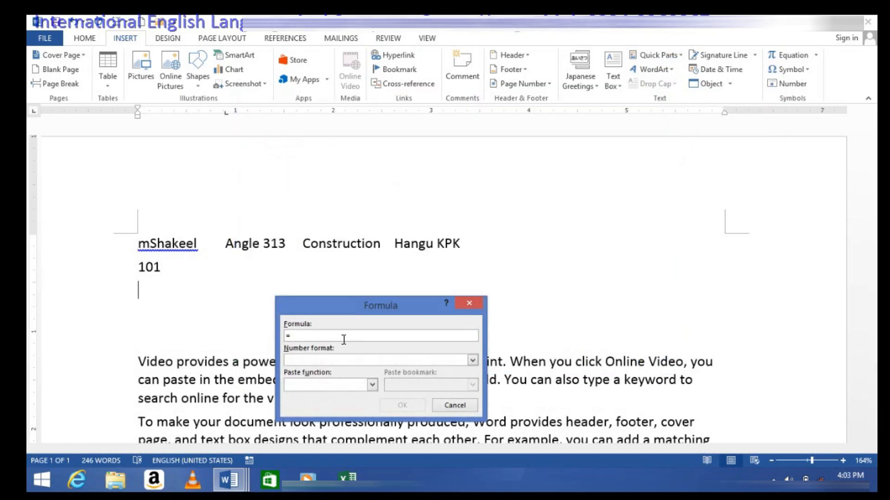
left_click(472, 361)
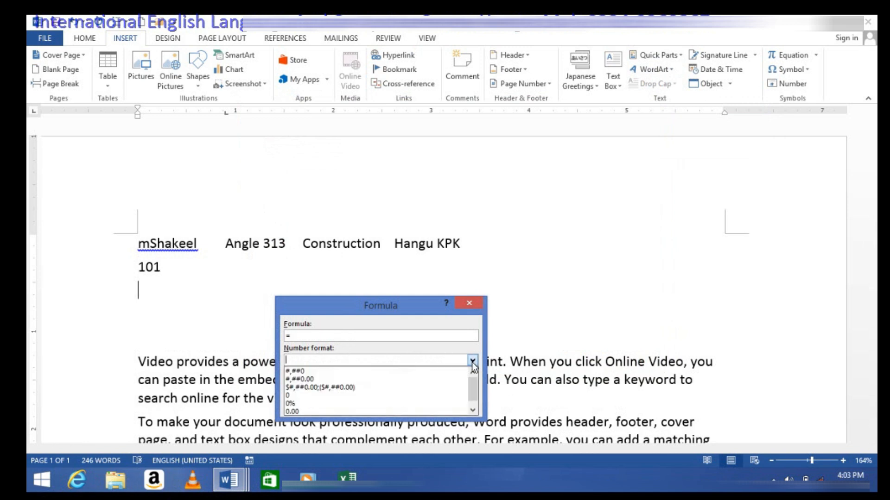
left_click(471, 362)
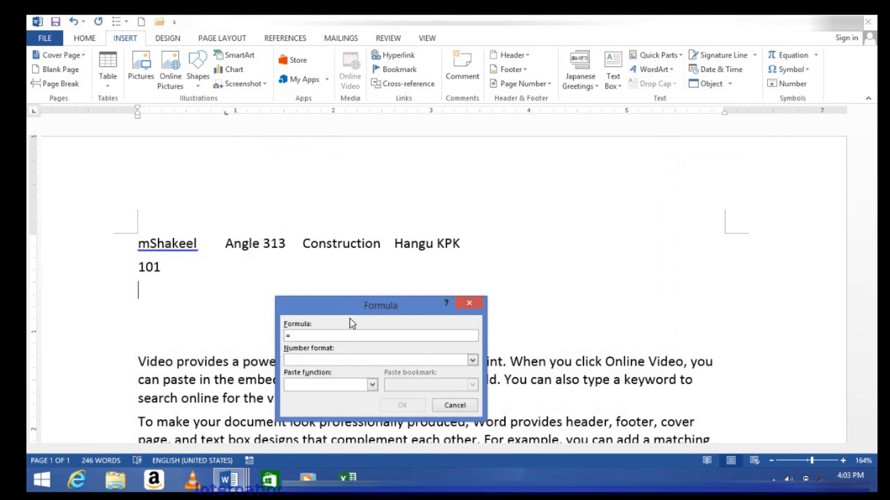
type("6*8")
key("Return")
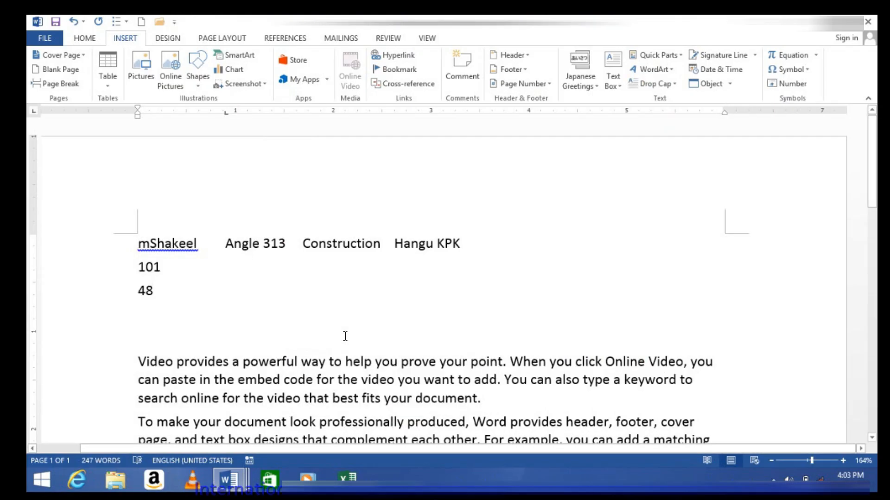
Insert a formula field with the expression =500/5 on a new line below the =6*8 result
key("Return")
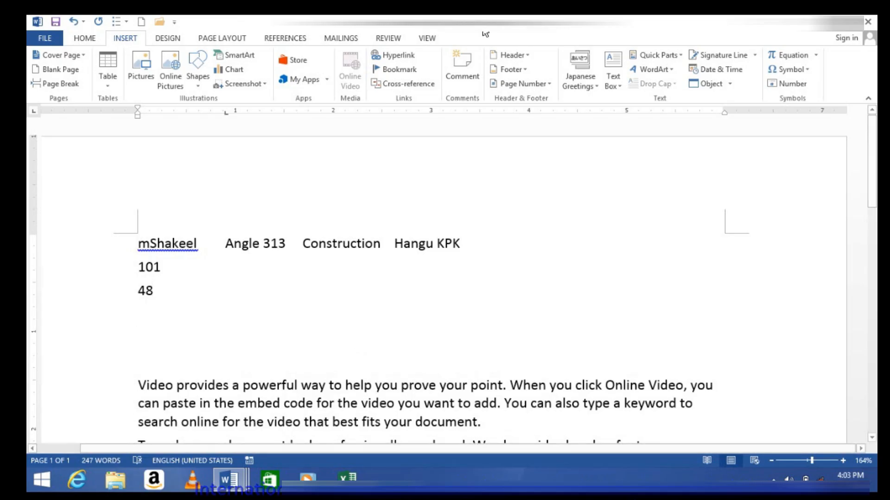
left_click(657, 54)
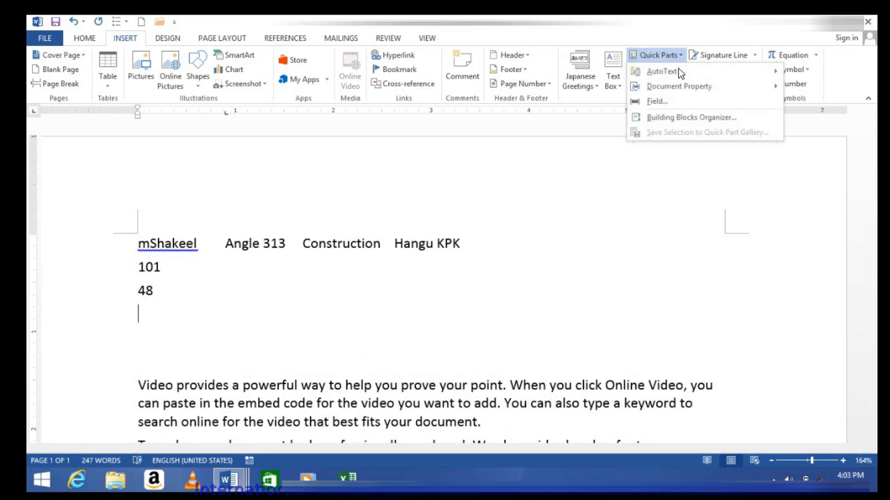
left_click(657, 101)
left_click(437, 159)
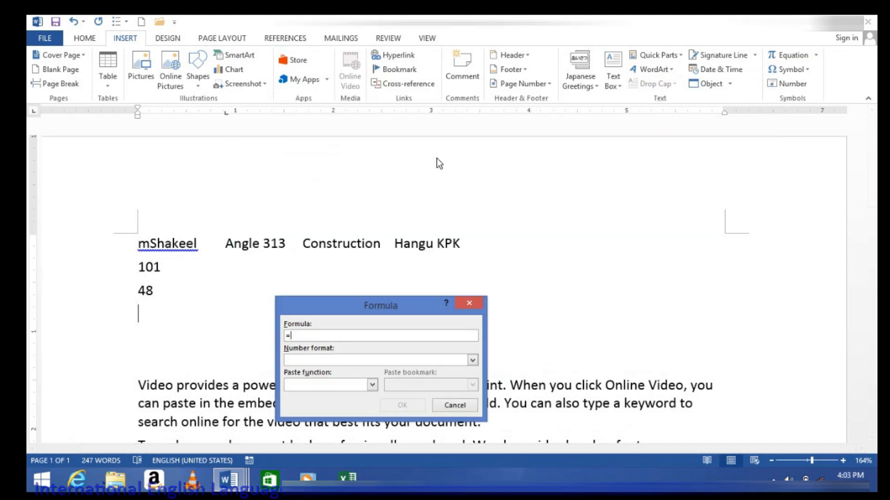
type("50")
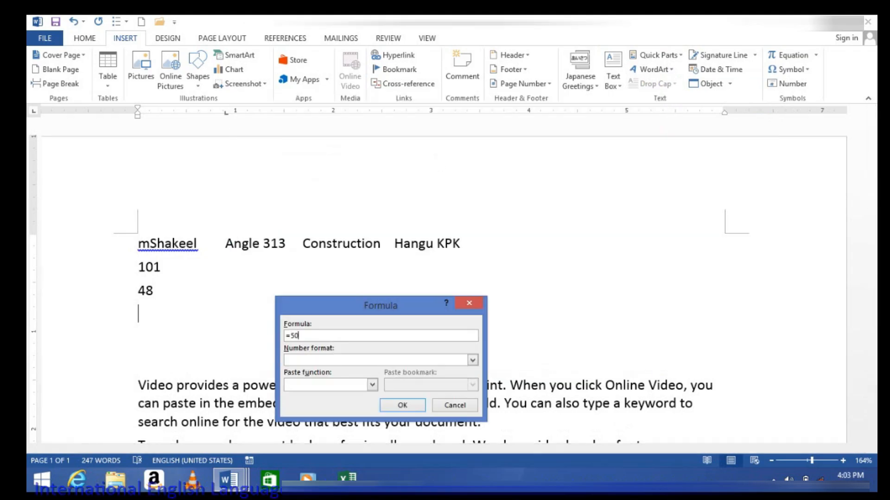
type("0/5")
key("Return")
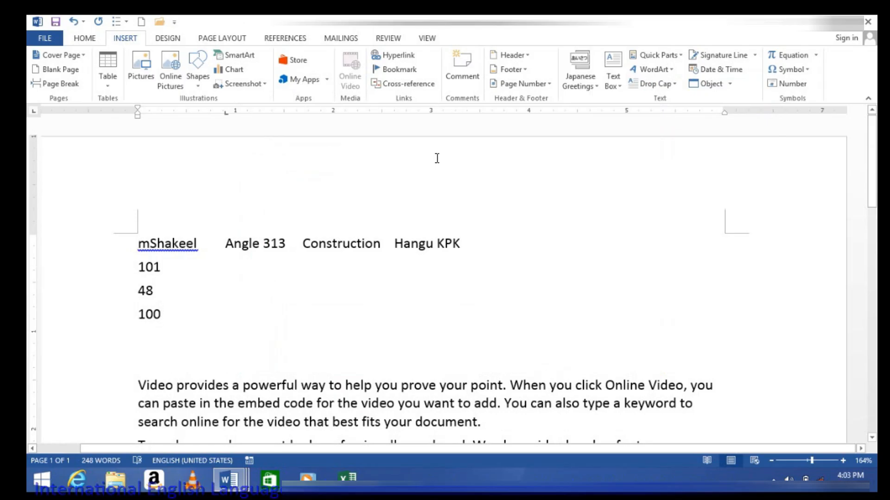
Clear the entire document and choose the MacroButton field from the Document Automation category as the field to insert
key("ctrl+a")
key("Delete")
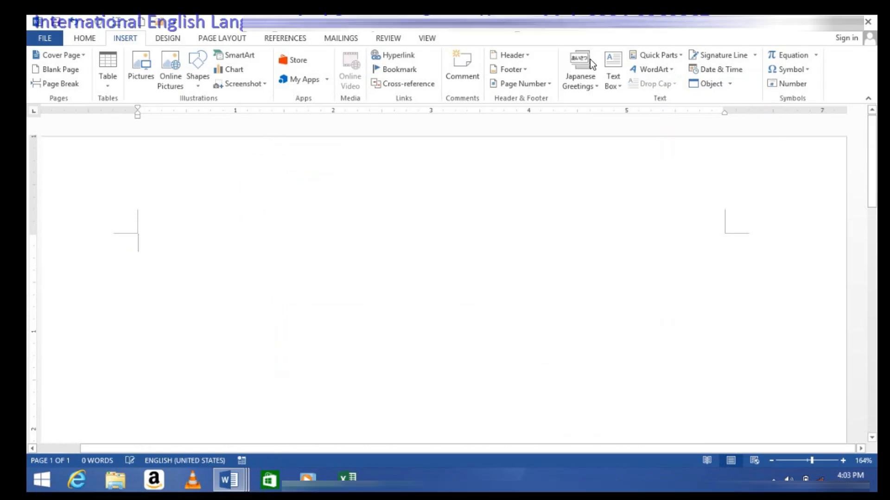
left_click(680, 55)
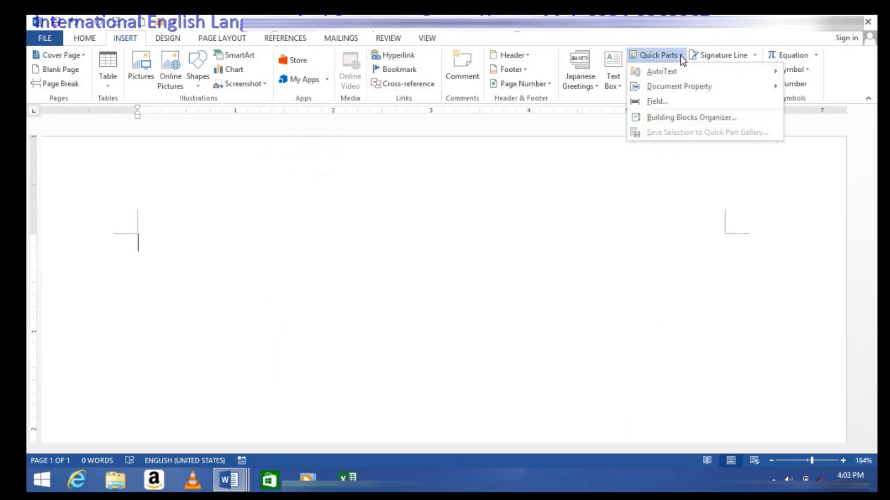
left_click(651, 103)
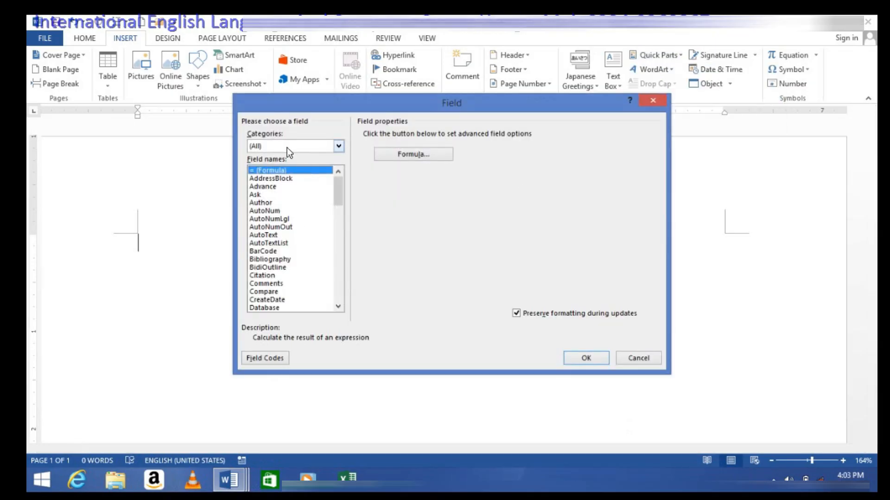
left_click(287, 148)
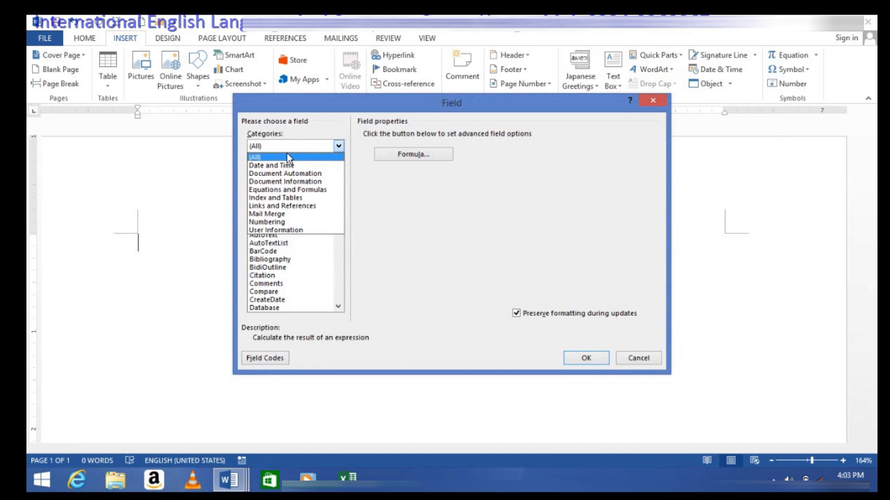
left_click(290, 174)
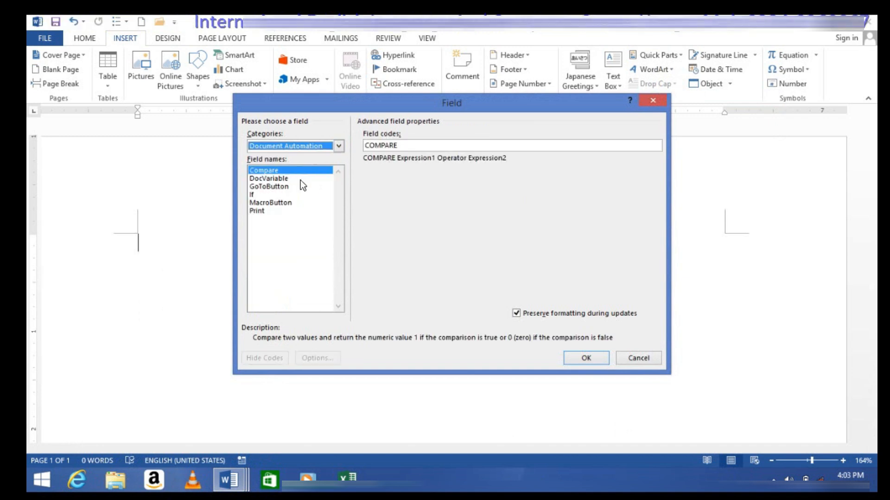
left_click(277, 203)
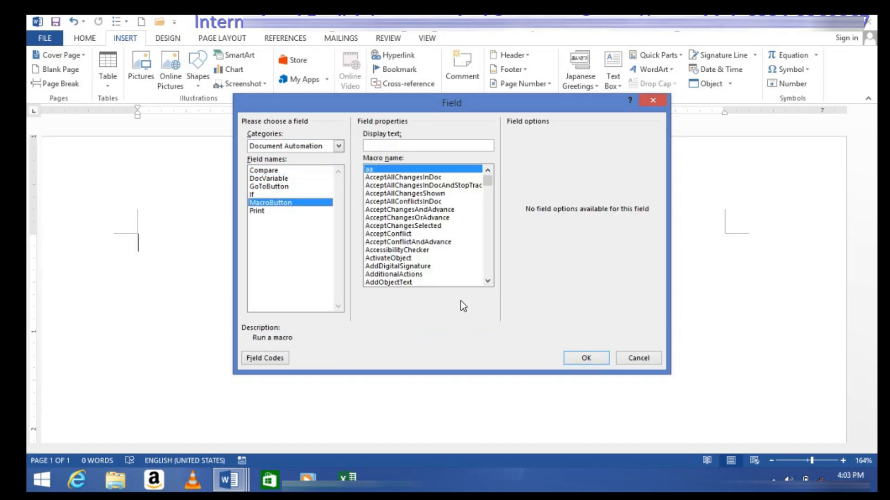
Choose AppMaximize as the macro for the MacroButton field
left_click(491, 284)
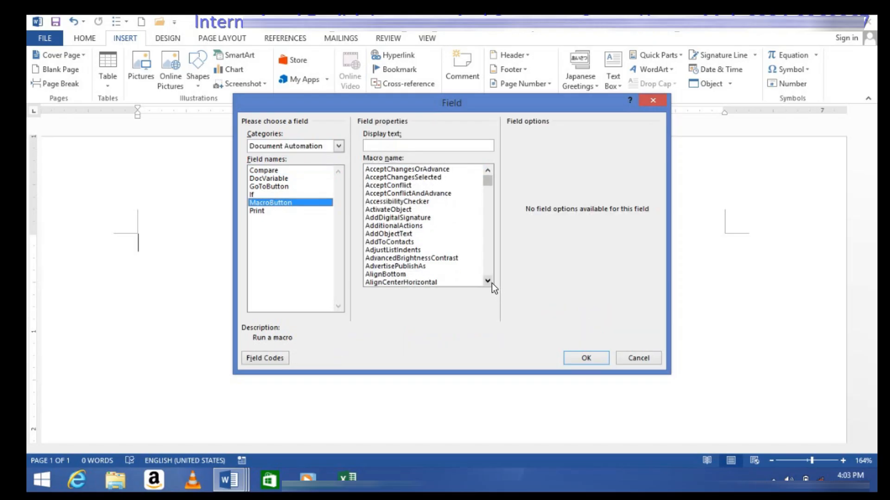
left_click(491, 283)
left_click(491, 283)
left_click(491, 283)
left_click(491, 283)
left_click(491, 284)
left_click(491, 283)
left_click(487, 282)
left_click(488, 281)
left_click(487, 281)
left_click(487, 281)
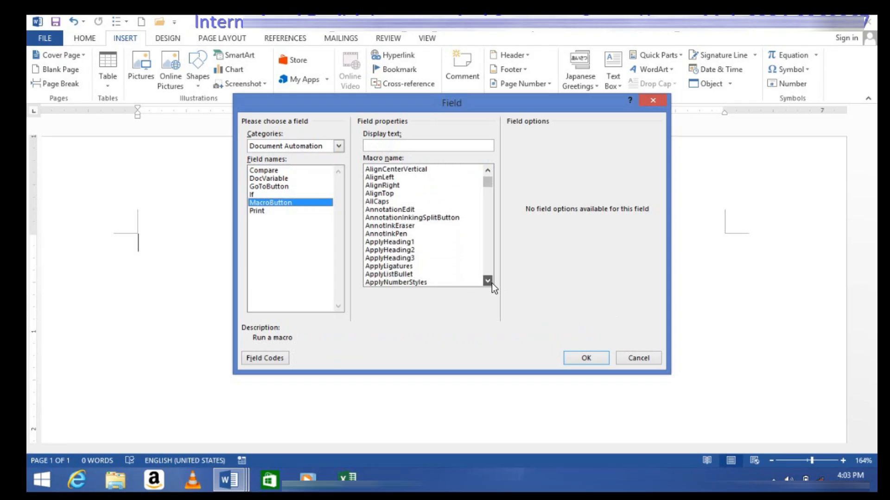
left_click(487, 281)
left_click(488, 282)
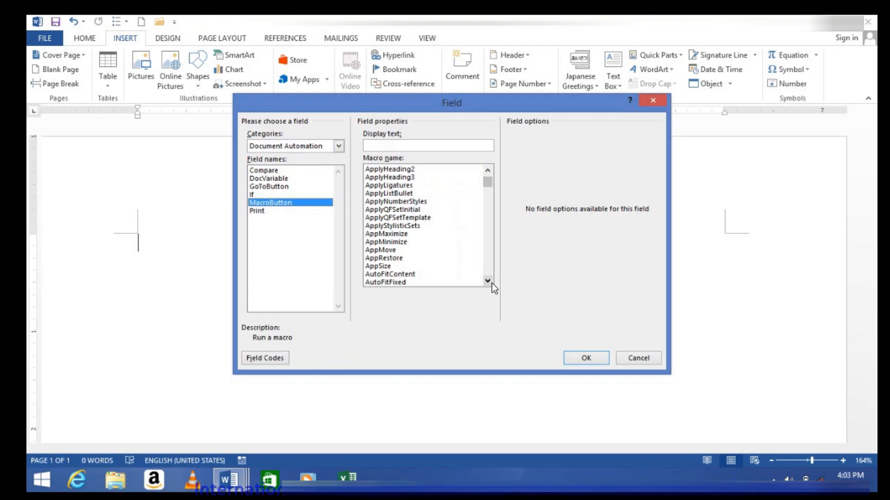
left_click(393, 217)
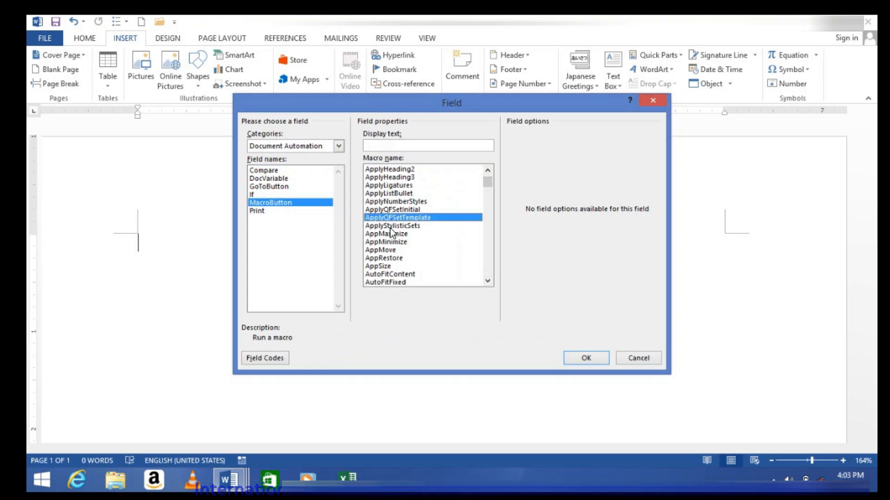
left_click(384, 226)
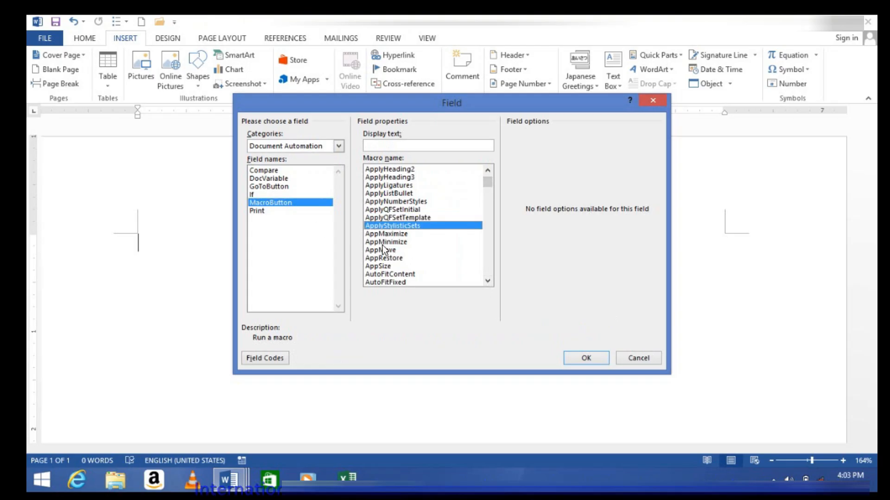
left_click(382, 241)
left_click(380, 251)
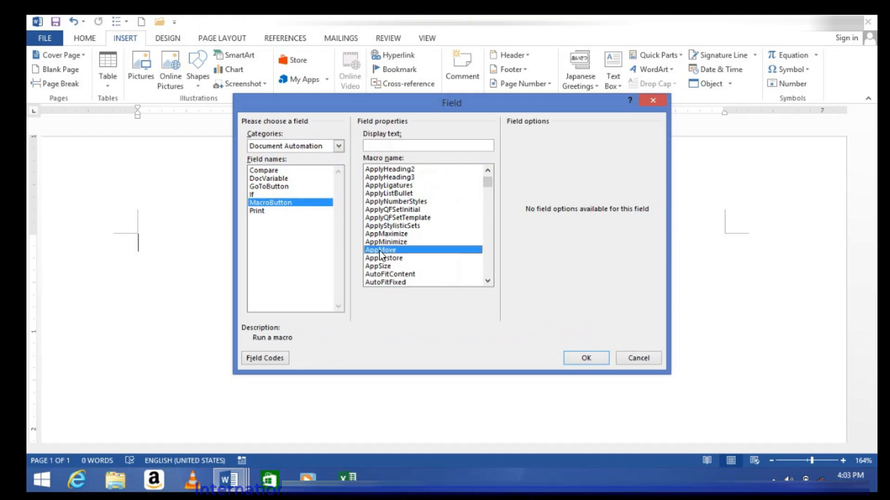
left_click(376, 233)
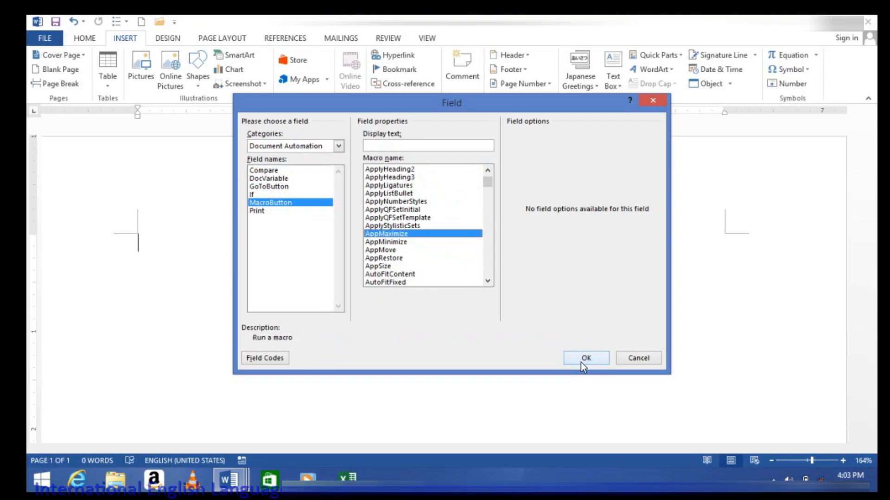
Show the field codes and add ApplyQFSetTemplate to the MACROBUTTON AppMaximize code through the field options
left_click(264, 359)
left_click(324, 359)
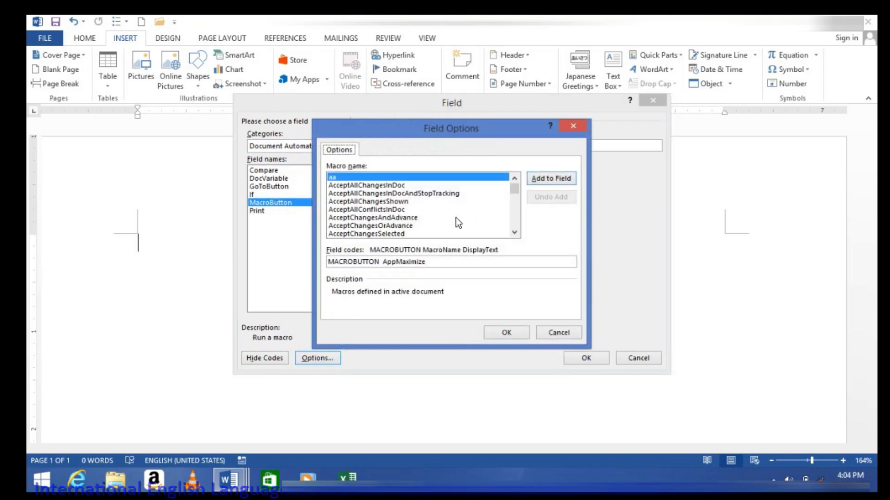
left_click(515, 234)
left_click(514, 235)
left_click(514, 236)
left_click(514, 235)
left_click(514, 235)
left_click(515, 236)
left_click(515, 233)
left_click(515, 232)
left_click(514, 233)
left_click(514, 233)
left_click(515, 233)
left_click(514, 232)
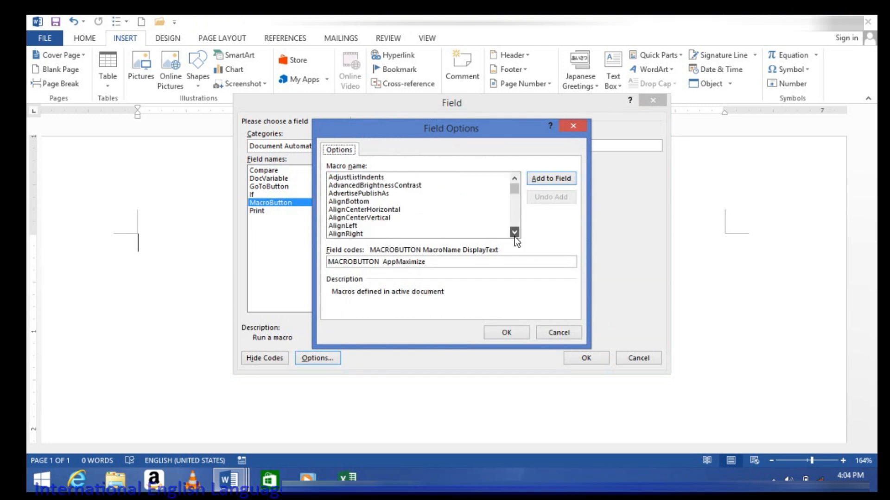
left_click(514, 233)
left_click(514, 232)
left_click(515, 233)
left_click(514, 233)
left_click(514, 233)
left_click(514, 233)
left_click(514, 232)
left_click(514, 233)
left_click(514, 232)
left_click(514, 233)
left_click(514, 233)
left_click(515, 233)
left_click(514, 233)
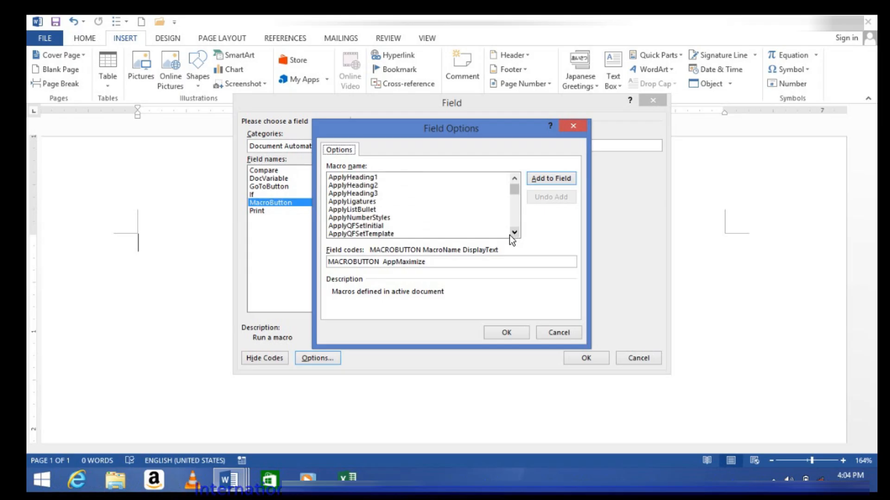
left_click(510, 234)
double_click(509, 234)
left_click(514, 232)
left_click(514, 232)
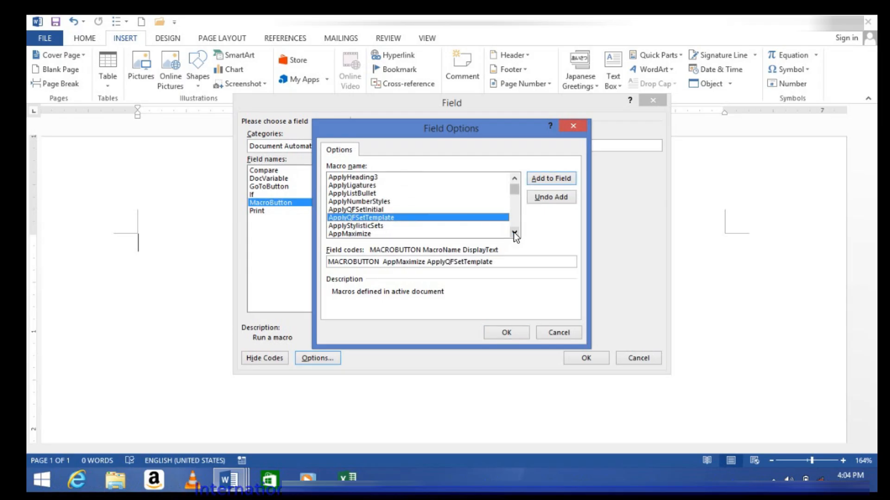
Select AppMaximize in the field options, accept them, and insert the macro button field into the document
left_click(515, 232)
left_click(514, 233)
left_click(514, 232)
left_click(349, 210)
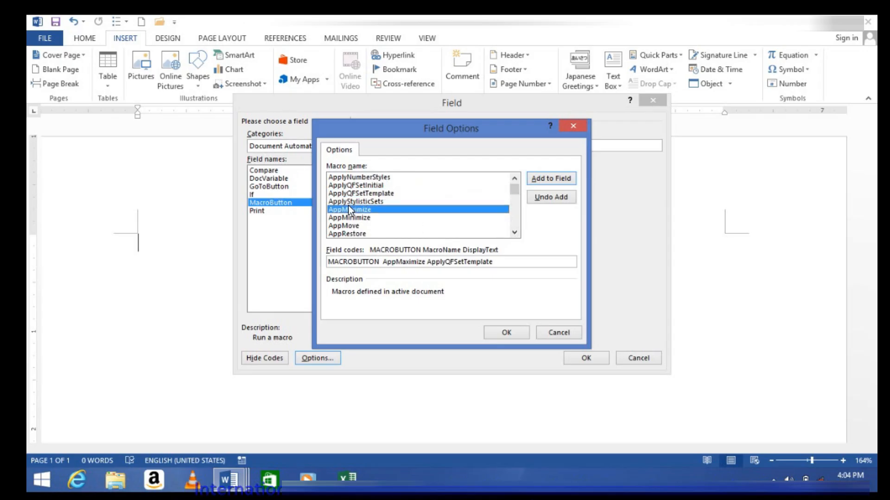
left_click(510, 332)
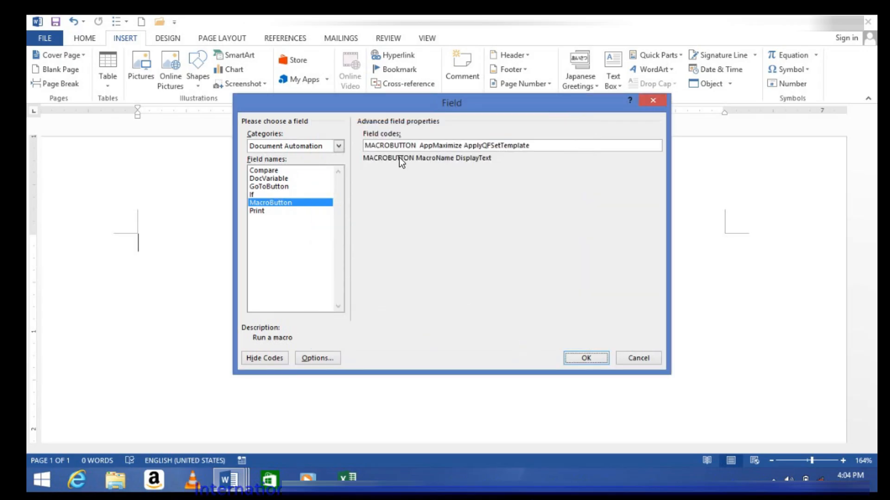
left_click(582, 361)
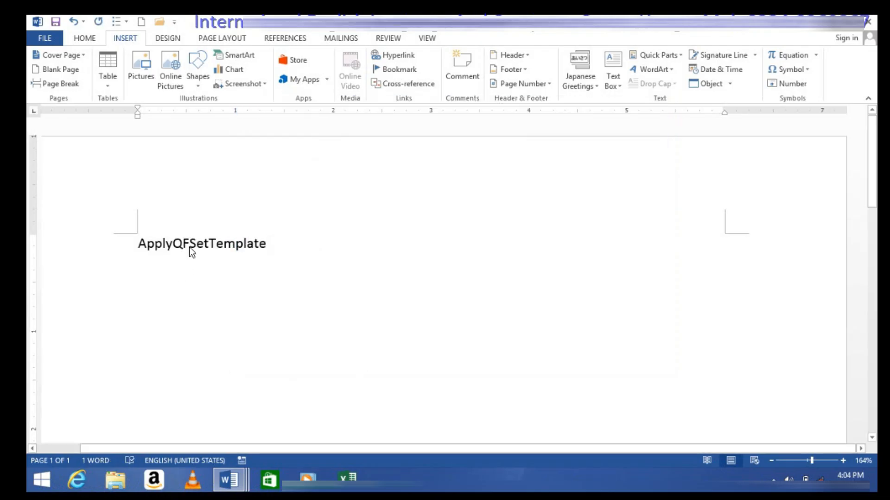
Test the macro button field and restore the document window, maximizing it again each time
double_click(189, 247)
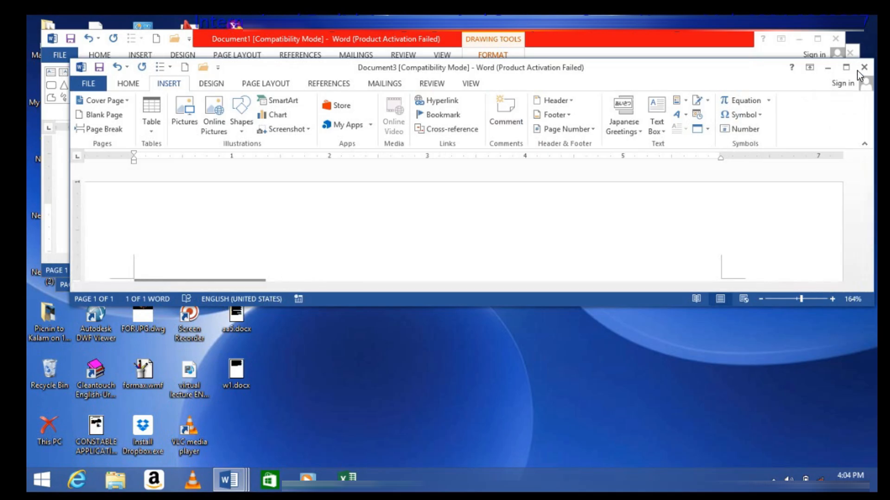
left_click(844, 70)
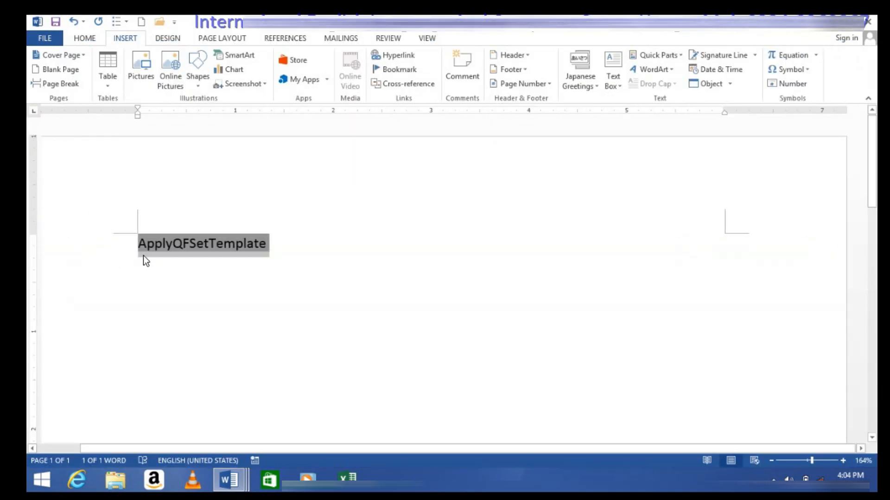
key("alt+F5")
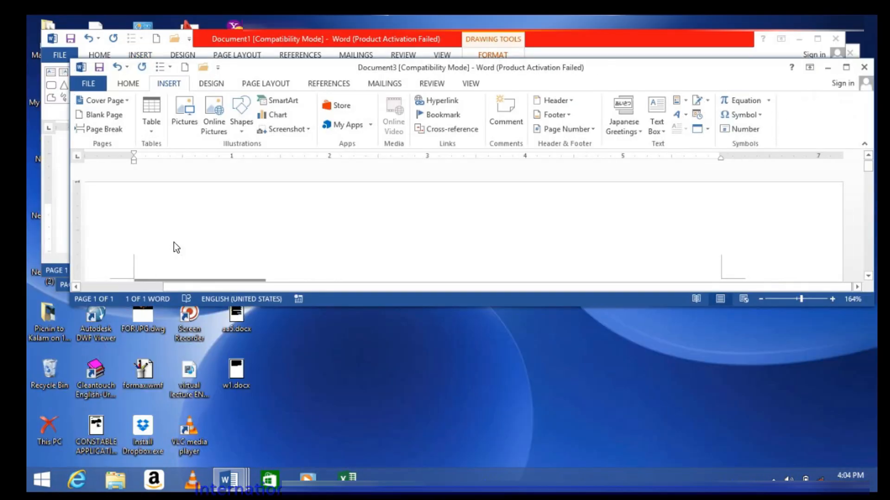
left_click(844, 69)
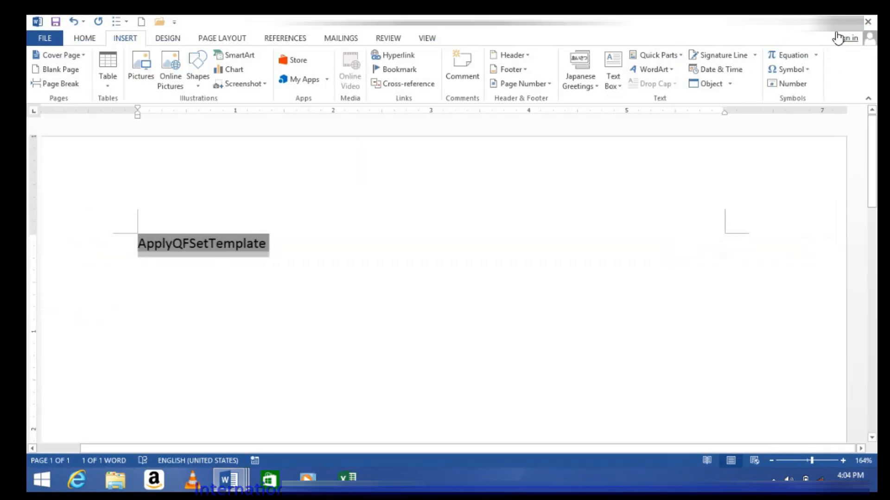
Delete the macro button field, clearing all content from the document
left_click(335, 263)
key("ctrl+a")
key("Delete")
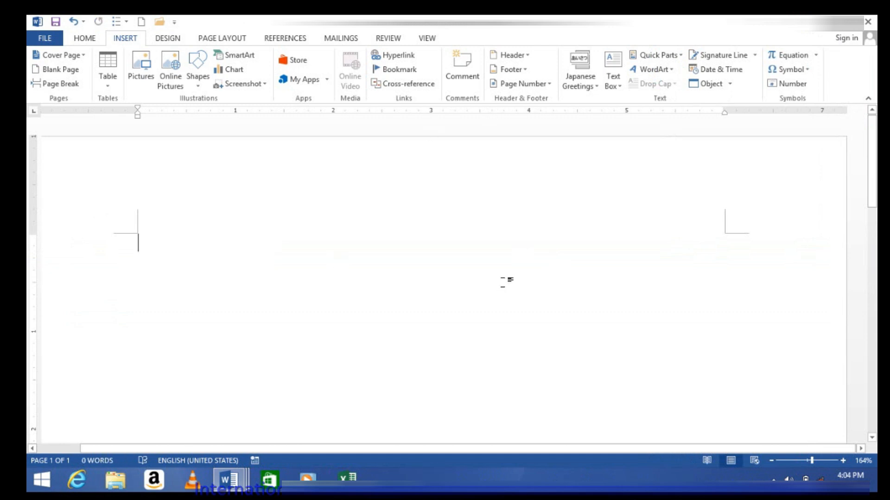
Add three blank lines and generate sample paragraphs with =RAND(100)
key("Return")
key("Return")
key("Return")
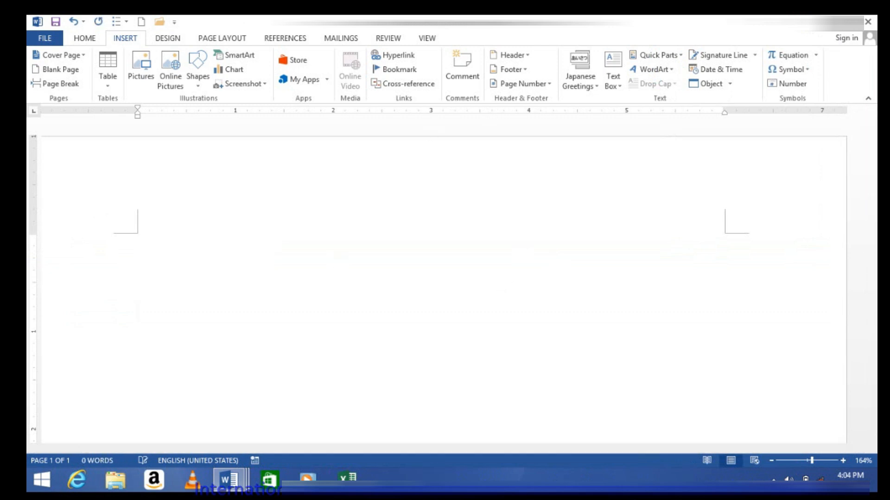
type("=RAND")
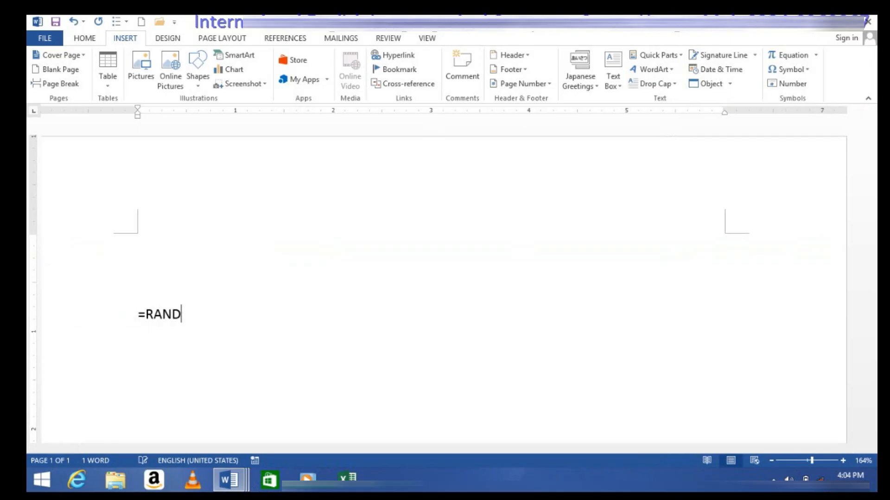
type("(100)")
key("Return")
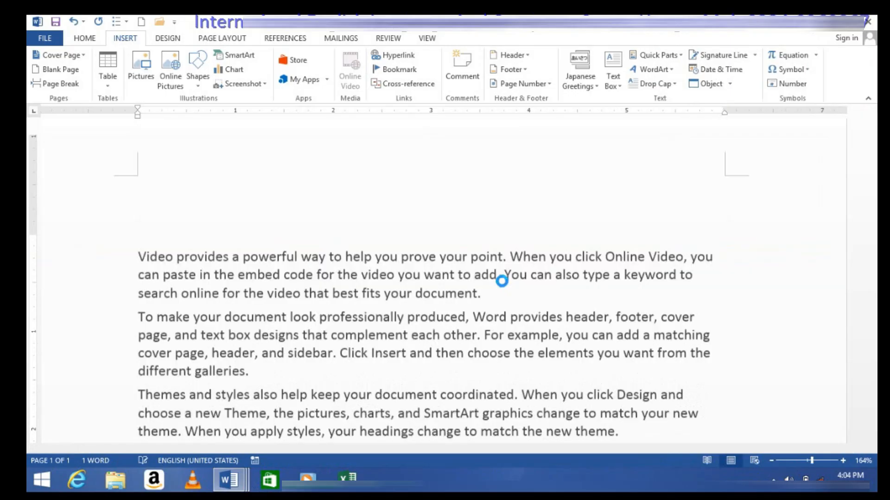
Start a new MacroButton field on the blank first line of the document
scroll(232, 315, "up", 9)
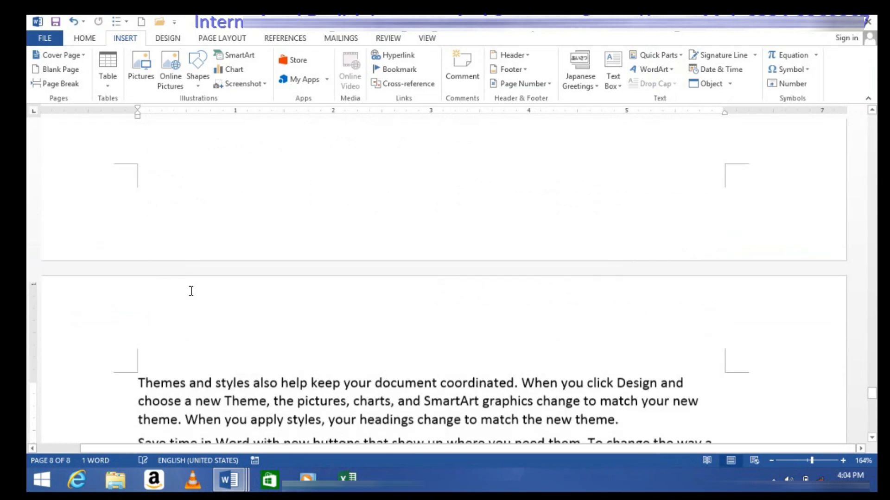
double_click(782, 277)
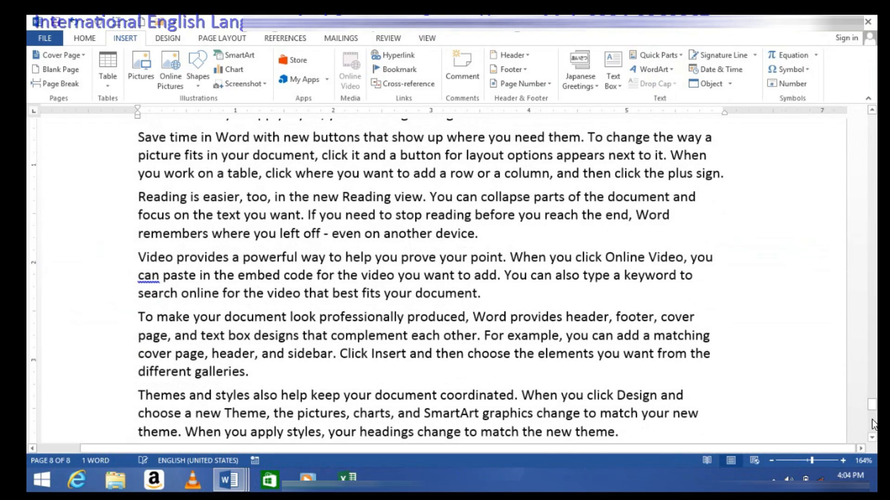
left_click_drag(872, 404, 857, 112)
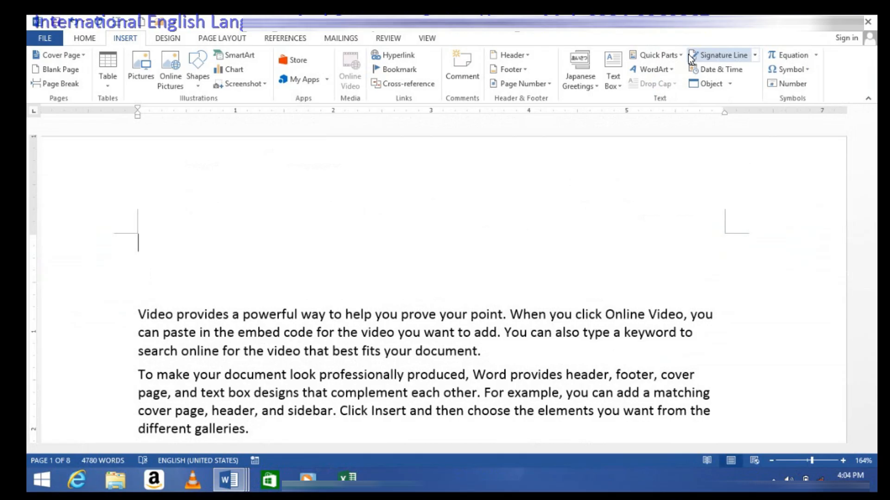
left_click(674, 55)
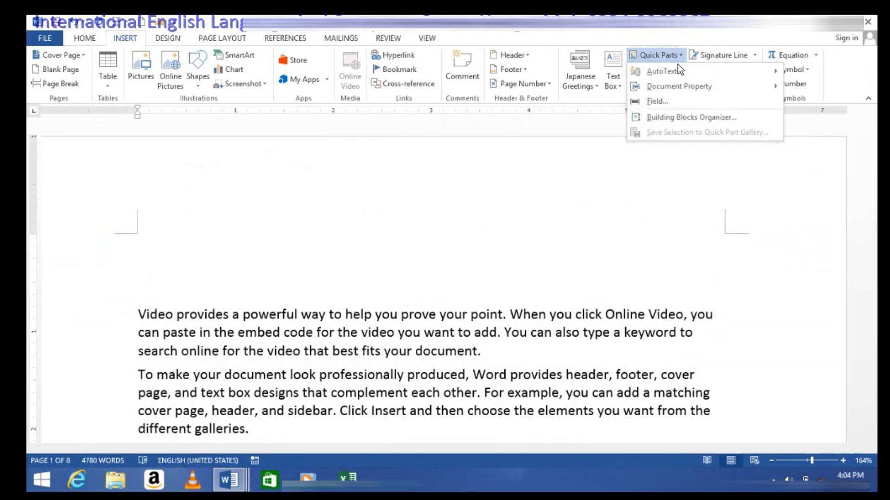
left_click(660, 103)
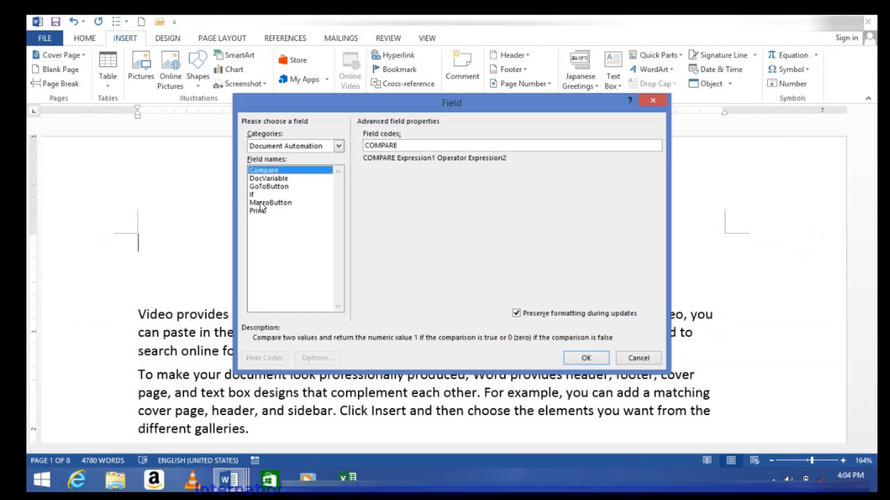
left_click(276, 203)
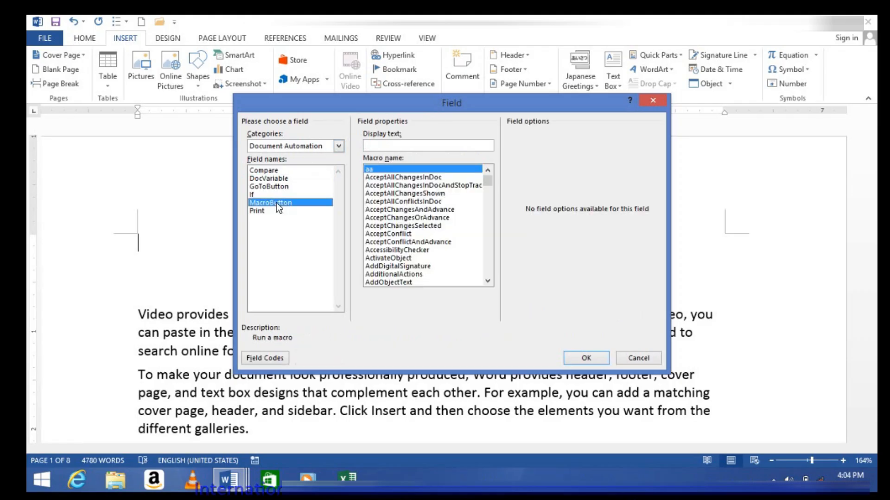
Choose AutoScroll as the macro for the new MacroButton field
left_click(487, 281)
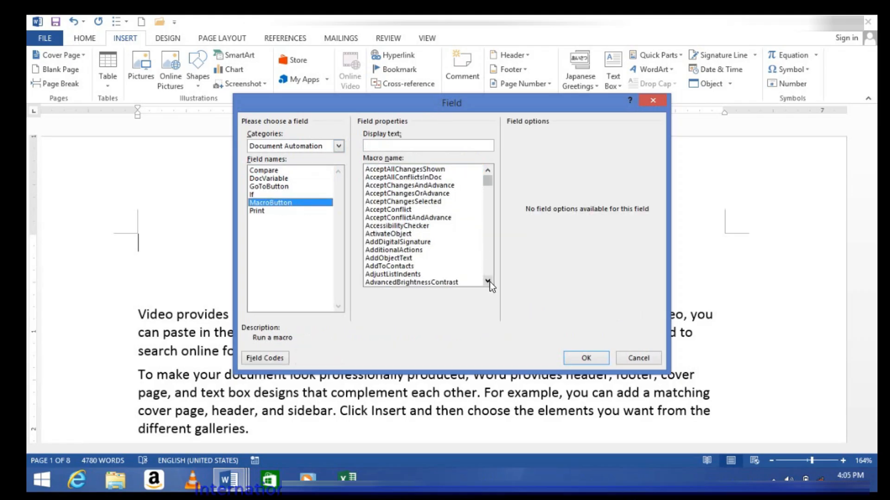
left_click(488, 282)
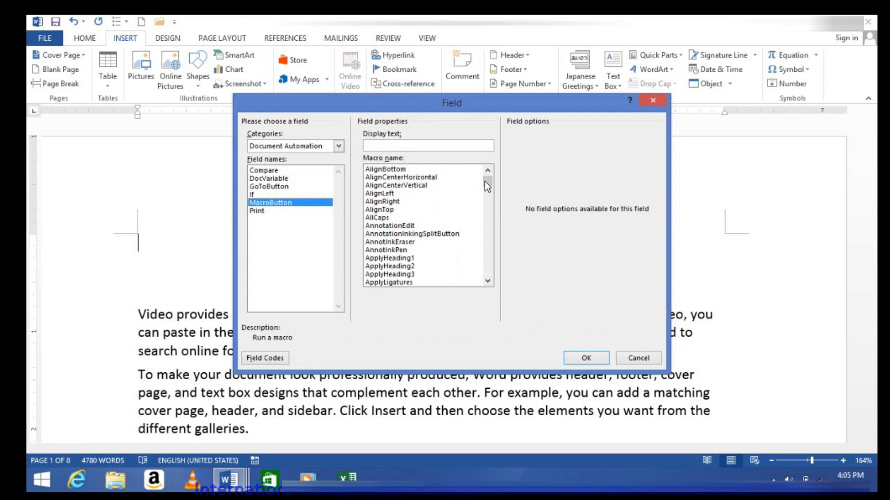
mouse_move(488, 182)
left_mouse_down()
mouse_move(490, 191)
mouse_move(486, 169)
mouse_move(482, 183)
mouse_move(479, 173)
left_mouse_up()
left_click(487, 169)
left_click_drag(486, 282, 486, 283)
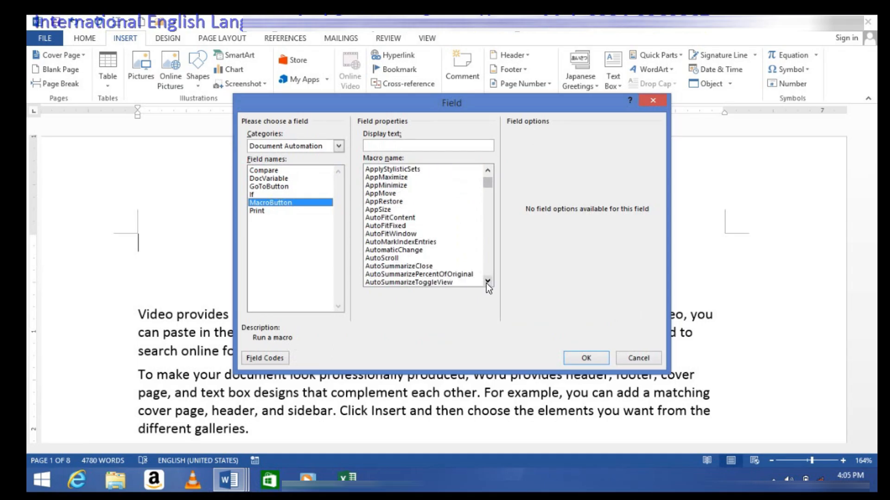
left_click(393, 250)
left_click(389, 261)
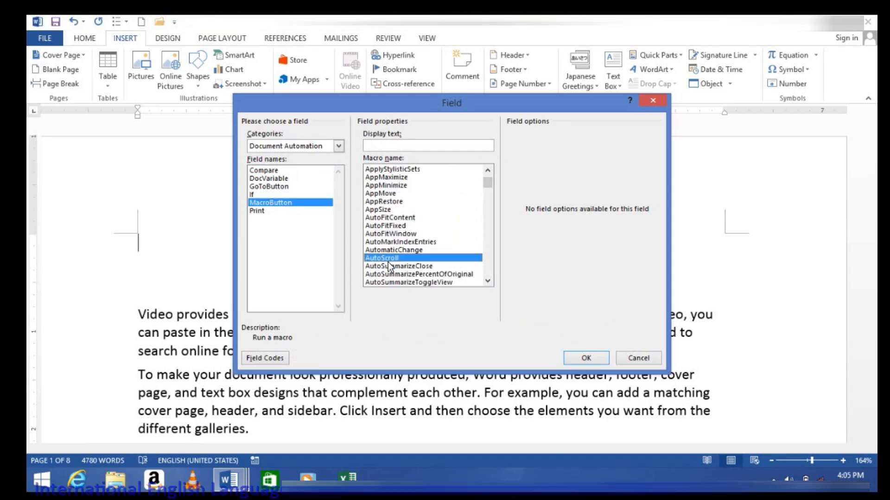
Add AutoScroll as the display text through the field code options and insert the MacroButton field
left_click(278, 358)
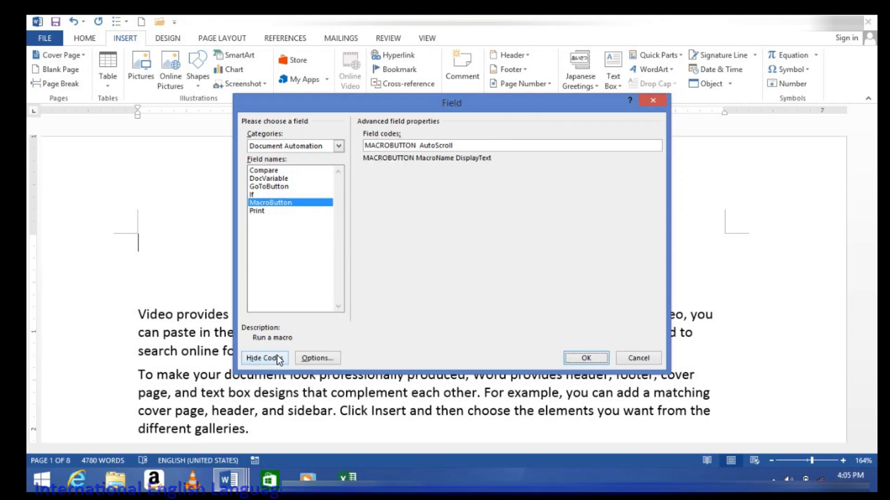
left_click(317, 358)
left_click(514, 233)
left_click_drag(513, 235, 513, 235)
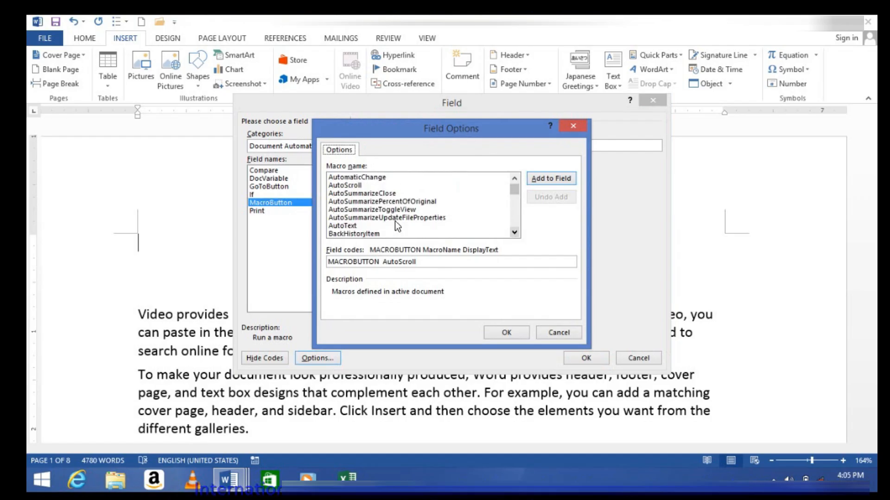
left_click(353, 185)
left_click(540, 184)
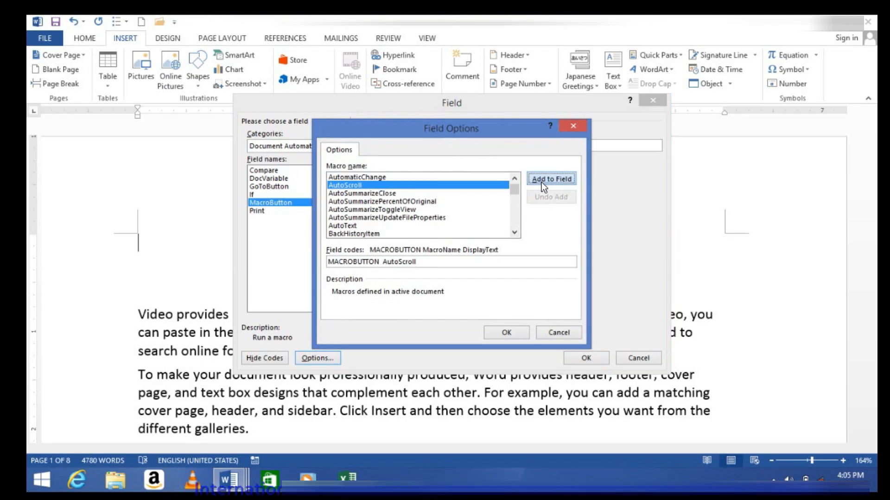
left_click(500, 333)
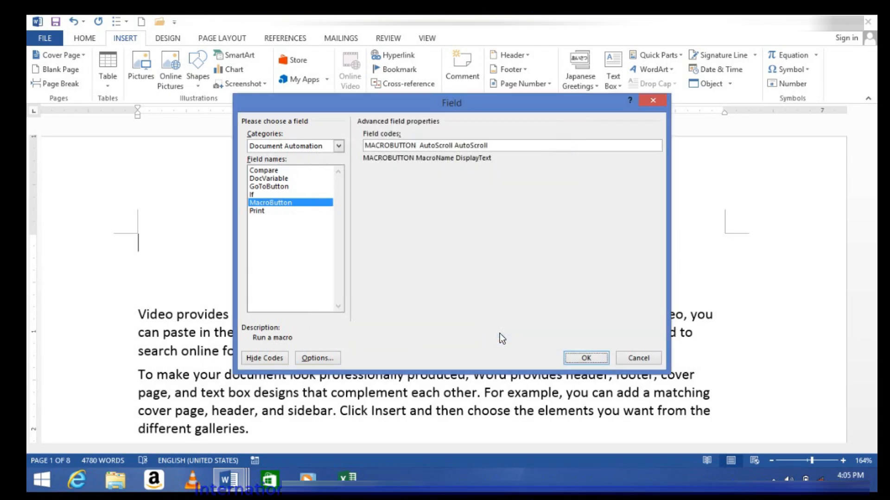
left_click(585, 358)
Run the AutoScroll macro from its field on the first line, then stop the scrolling on page 2
left_click_drag(158, 241, 159, 273)
double_click(175, 249)
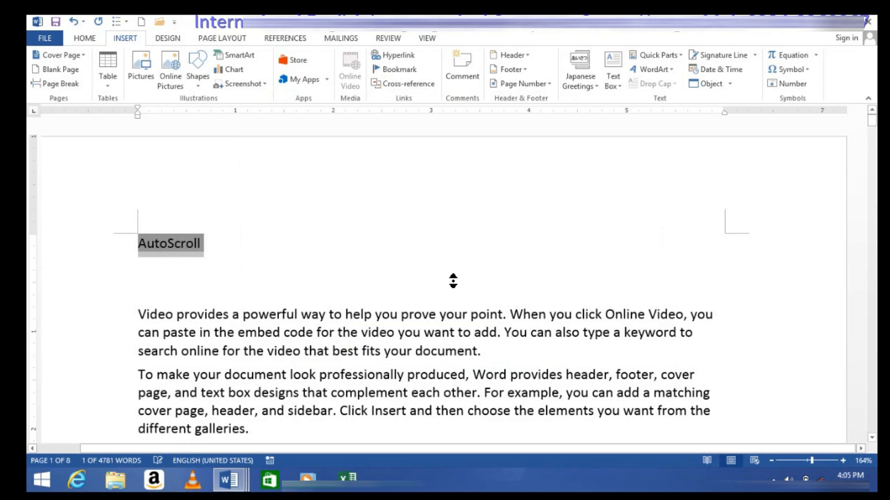
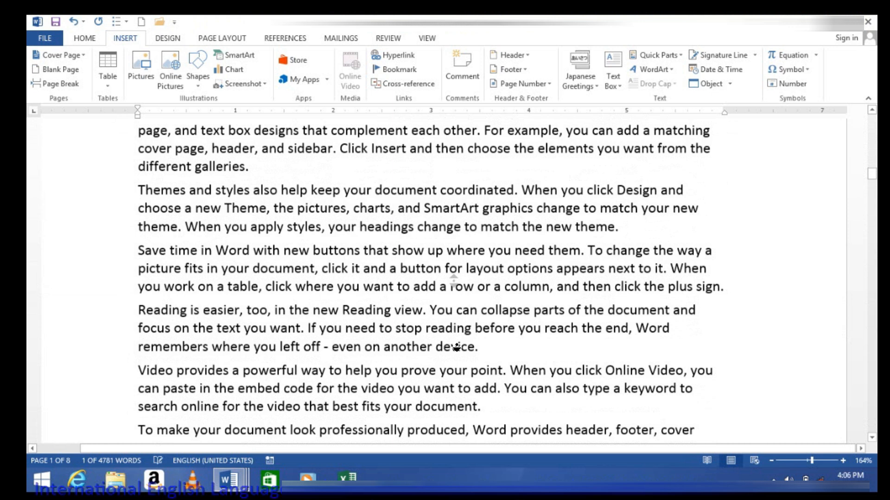
left_click(522, 221)
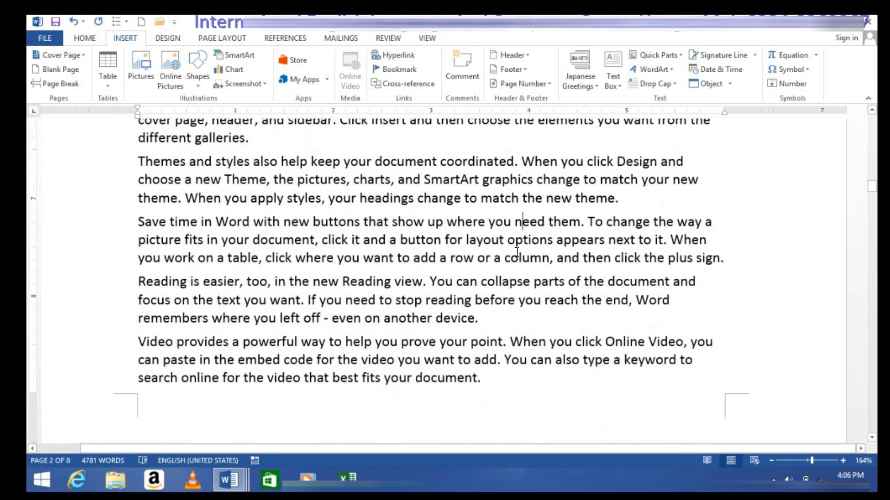
Delete all content from the document
left_click(677, 54)
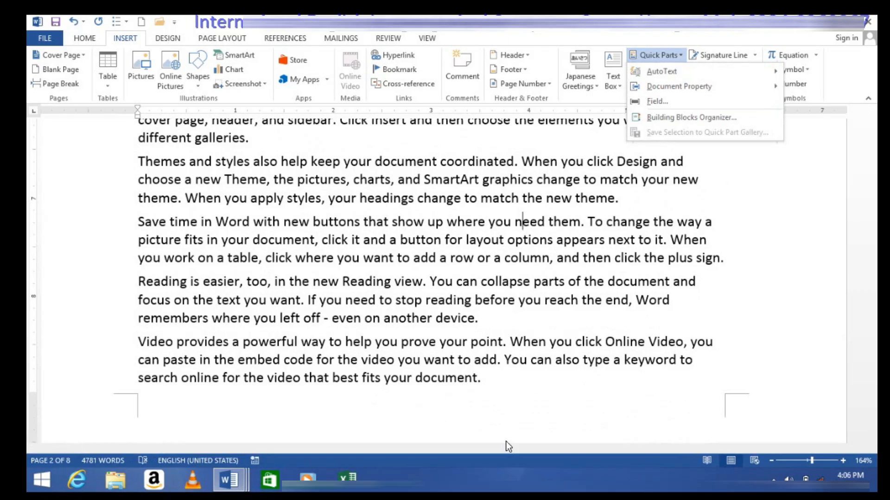
left_click(330, 288)
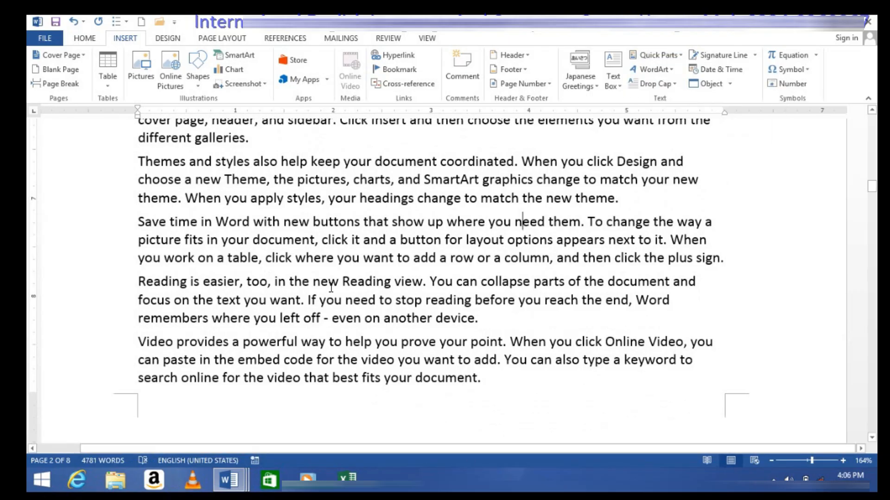
key("ctrl+a")
key("Delete")
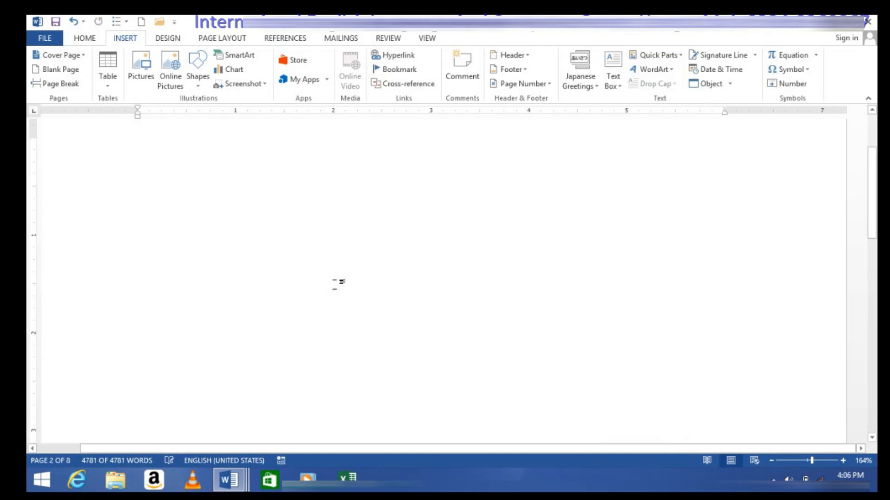
Open the Building Blocks Organizer and select the Works Cited bibliography block
left_click(678, 56)
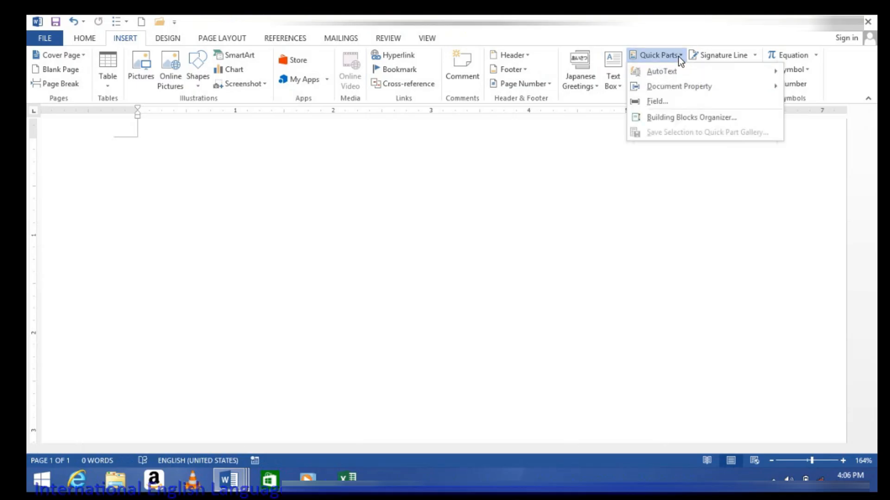
left_click(656, 117)
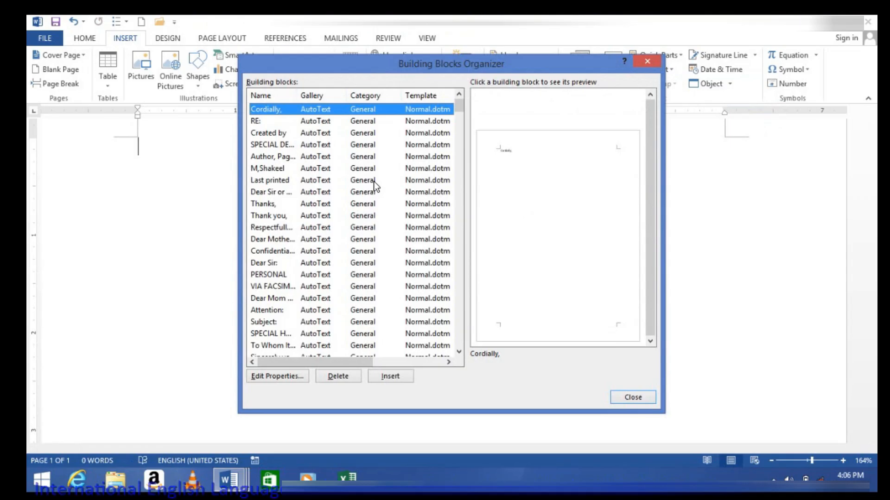
left_click(373, 181)
left_click_drag(462, 107, 461, 138)
left_click(334, 214)
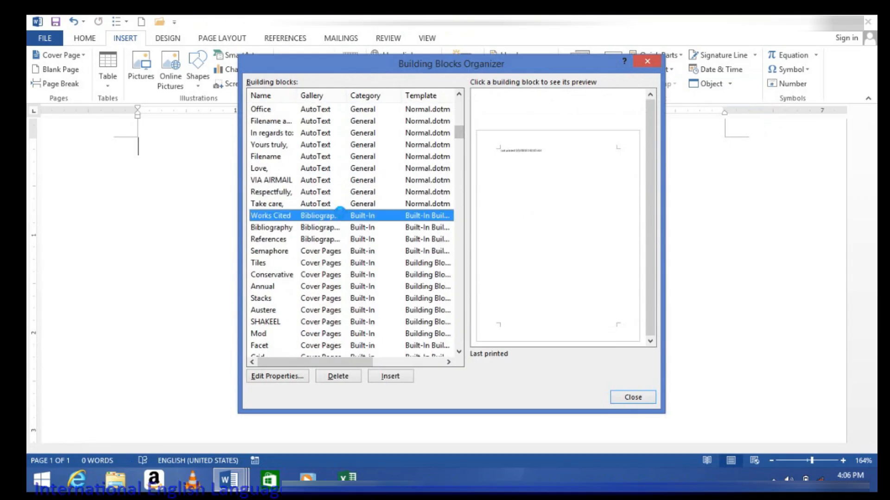
Examine the previews of the built-in cover page building blocks, going through the list as far as Contrast
key("Down")
key("Down")
key("Down")
key("Down")
key("Down")
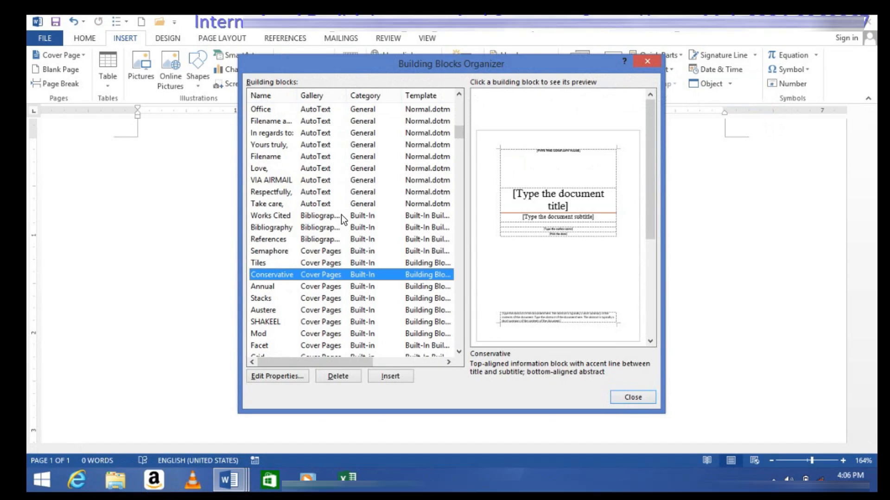
key("Down")
key("Down")
key("Up")
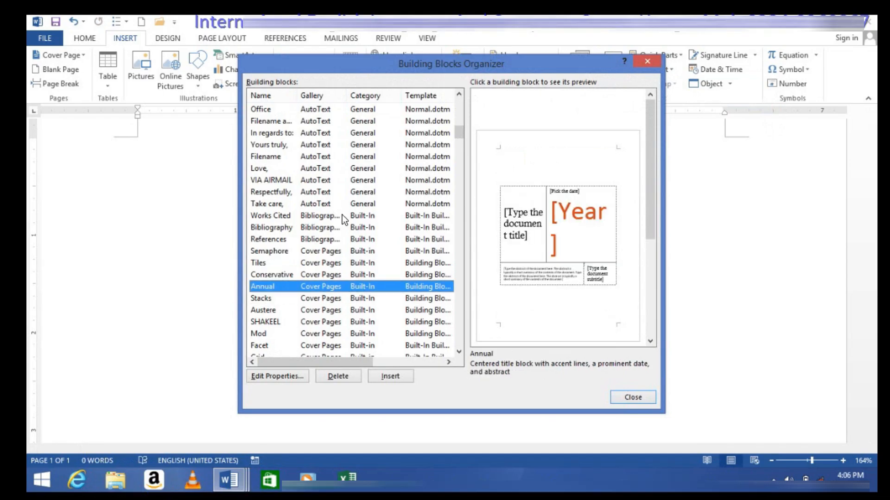
key("Down")
key("Down")
key("Down")
key("Down")
key("Down")
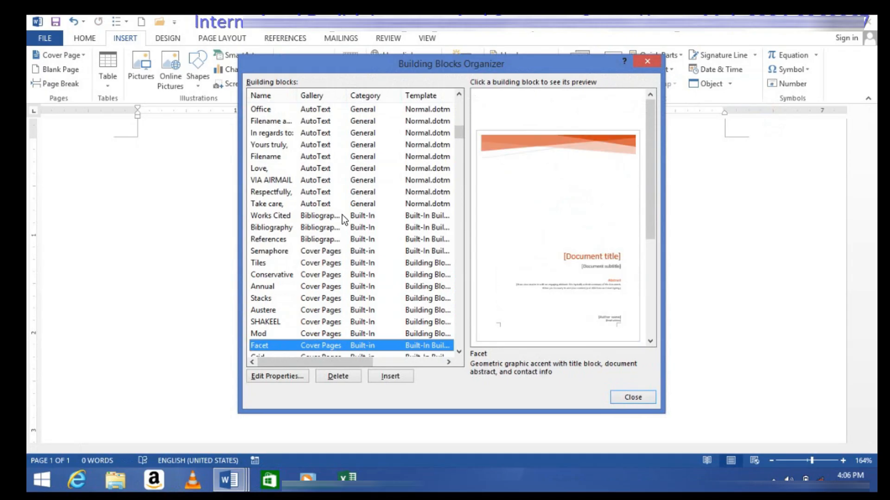
key("Down")
key("Down")
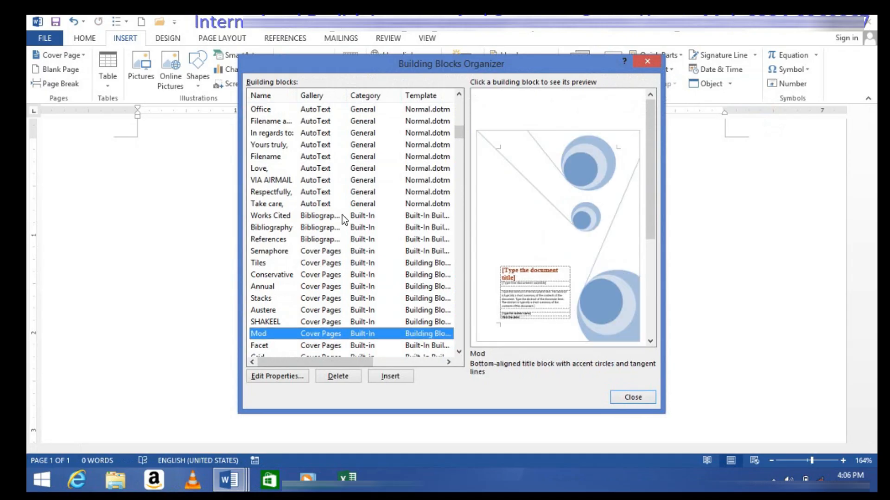
key("Down")
key("Down")
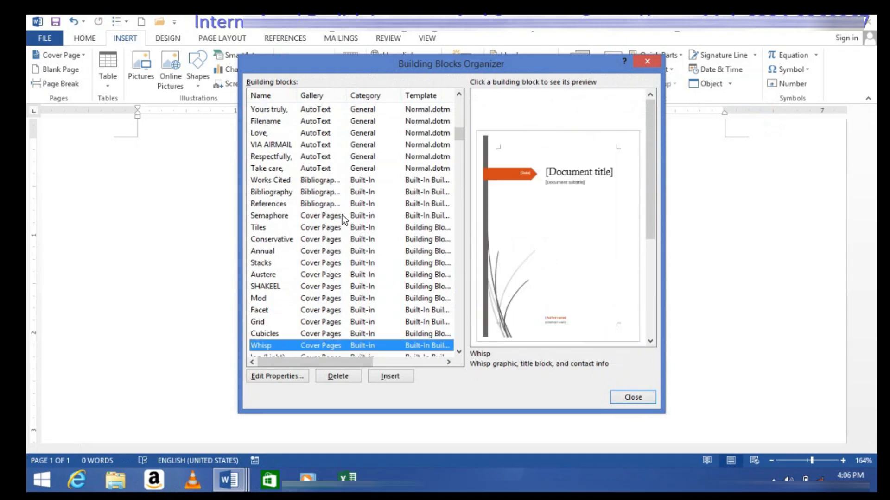
key("Up")
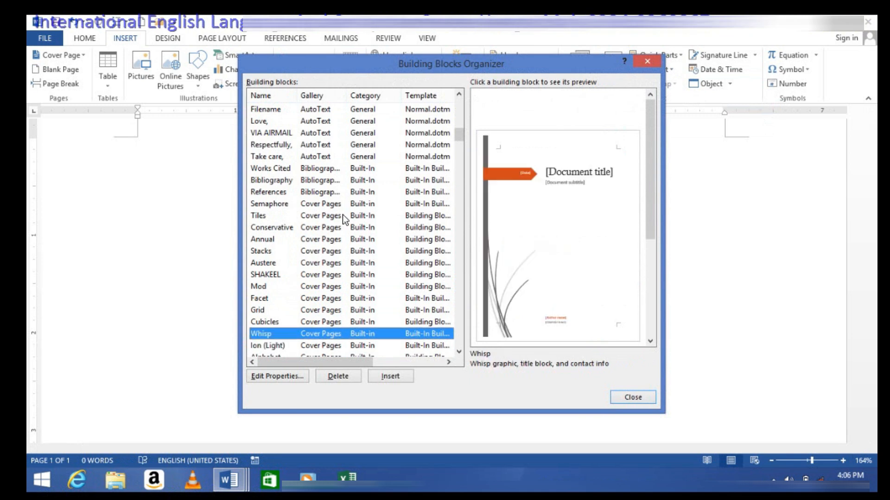
key("Down")
key("Down")
key("Down")
key("Down")
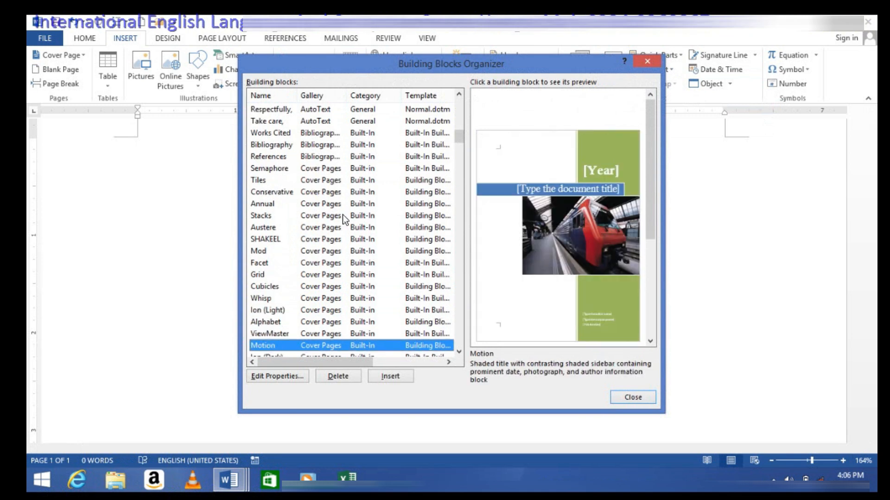
key("Down")
key("Down")
key("Down")
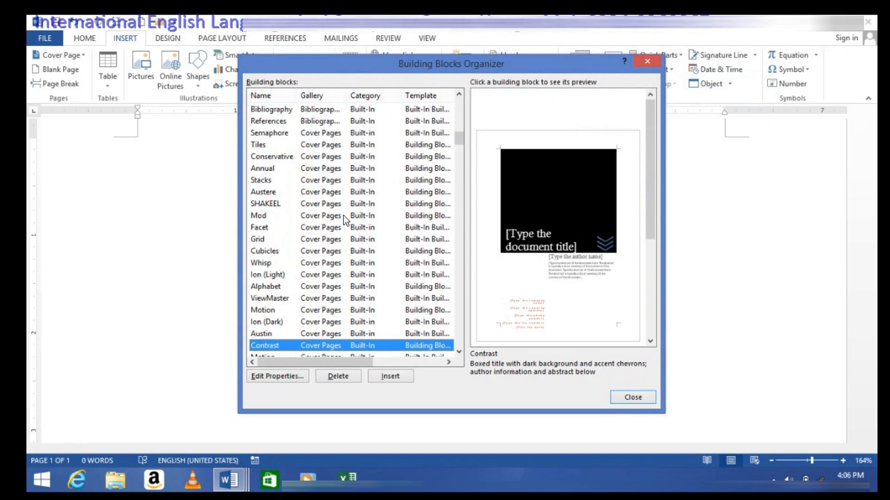
Insert the Integral cover page building block into the document
key("Up")
key("Down")
key("Down")
key("Down")
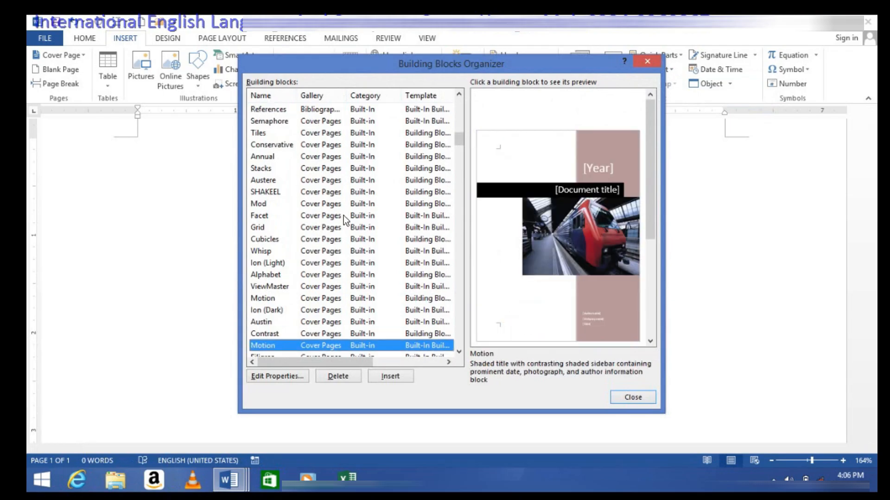
key("Down")
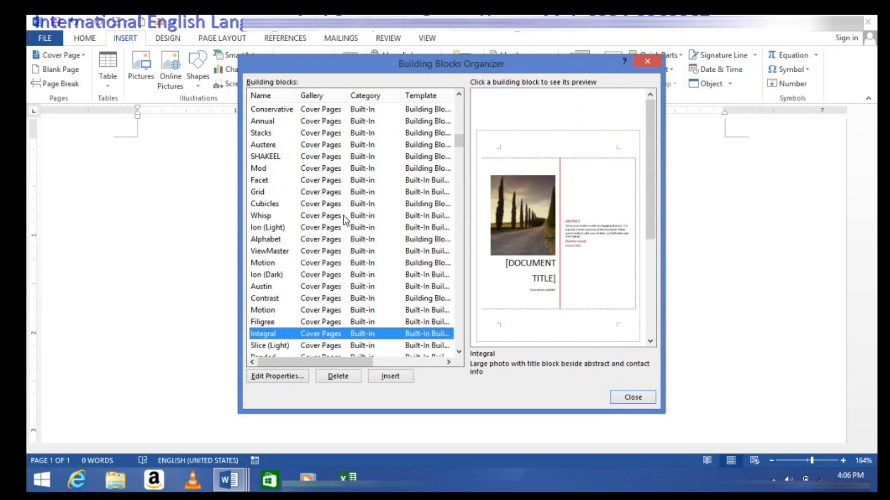
left_click(384, 375)
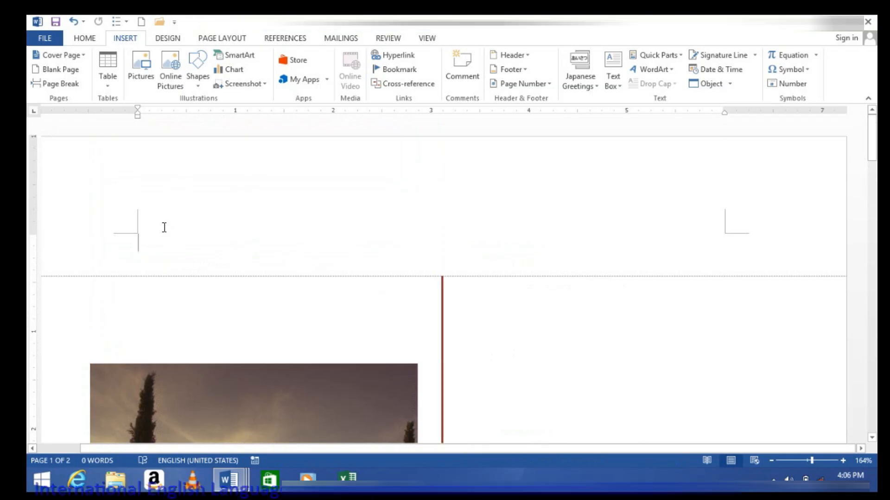
Enter the text INTERNATIONAL ENGLISH LANGUAGE AND COMPUTER CENTER on the first line above the cover page graphic
type("IN")
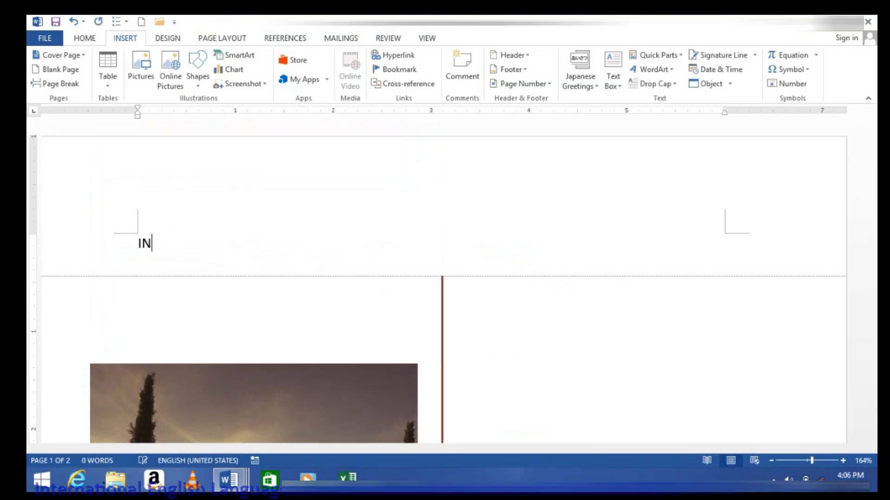
type("TERNATIONAL EN")
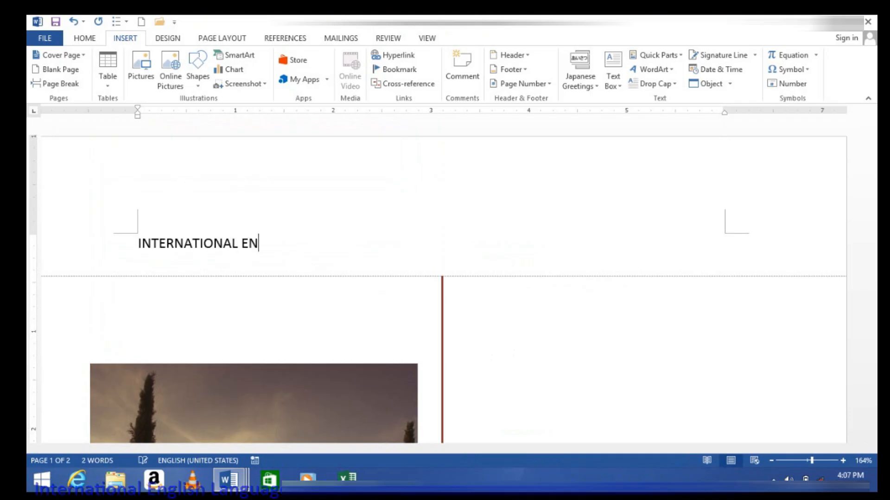
type("GLISH LANGUAGE AND COMPU")
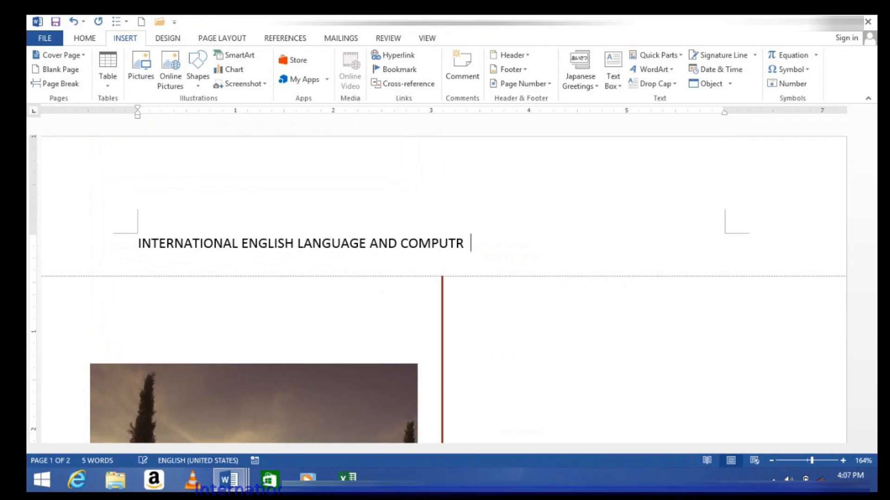
type("TRER")
key("BackSpace")
key("BackSpace")
type("ER CENTER")
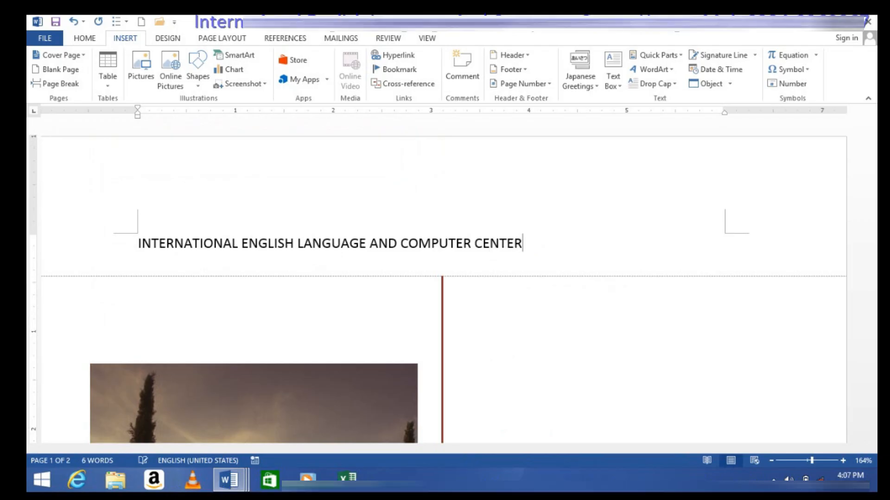
Clear the placeholder text under the ABSTRACT heading of the cover page
scroll(404, 338, "down", 6)
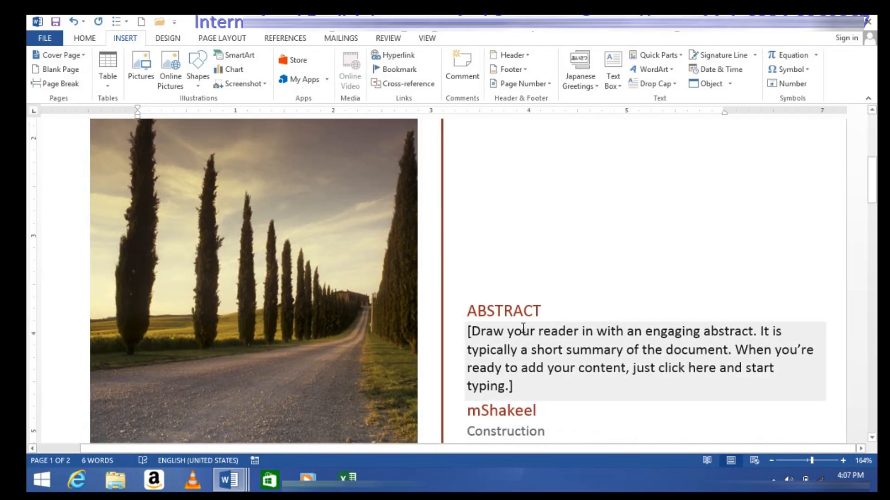
left_click(515, 336)
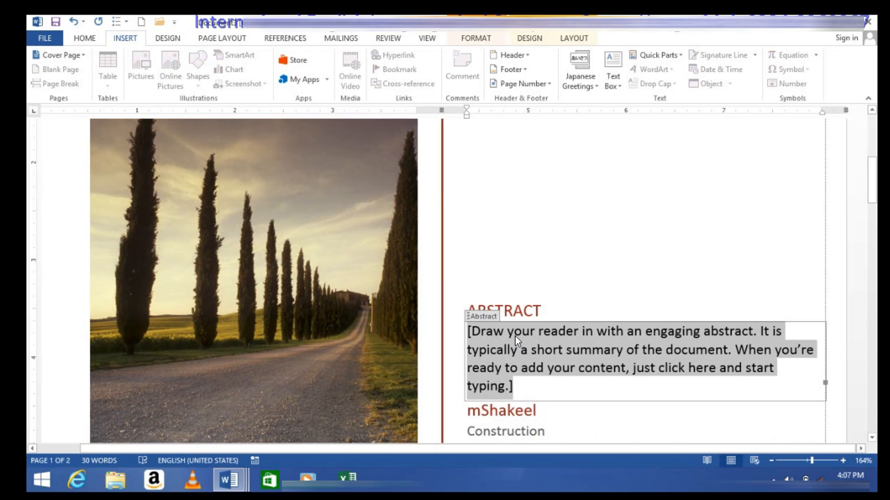
key("Delete")
type("=")
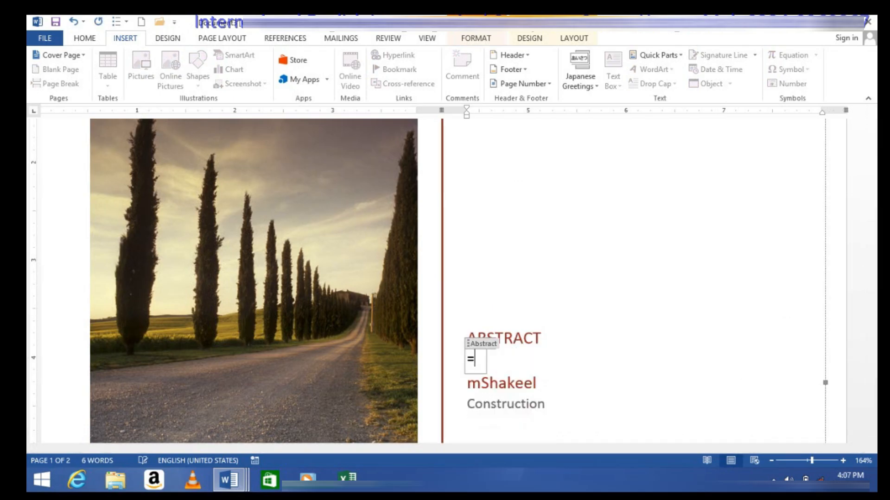
type("RAND()")
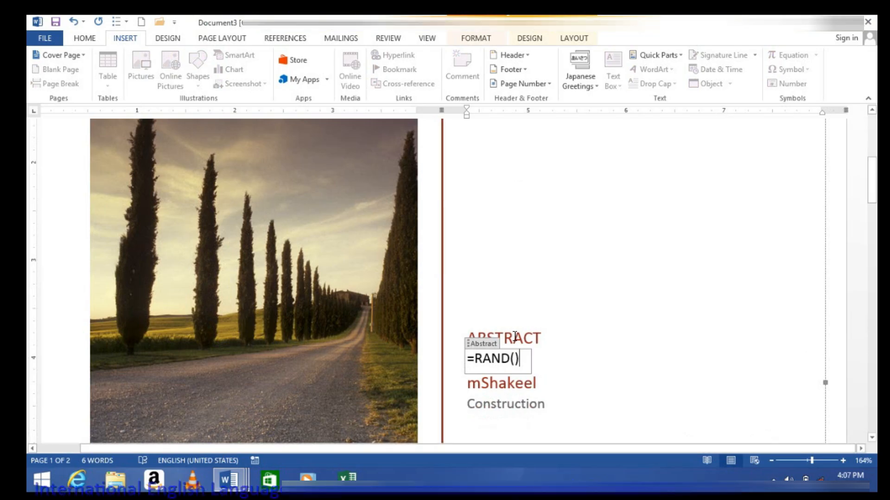
key("BackSpace")
key("BackSpace")
key("BackSpace")
key("BackSpace")
key("BackSpace")
key("BackSpace")
key("BackSpace")
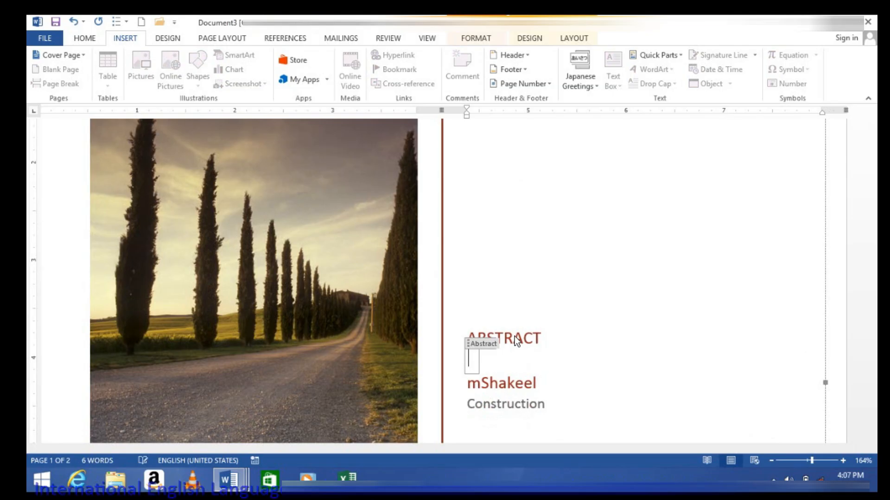
Generate sample paragraphs under the ABSTRACT heading with =RAND()
type("=RAND")
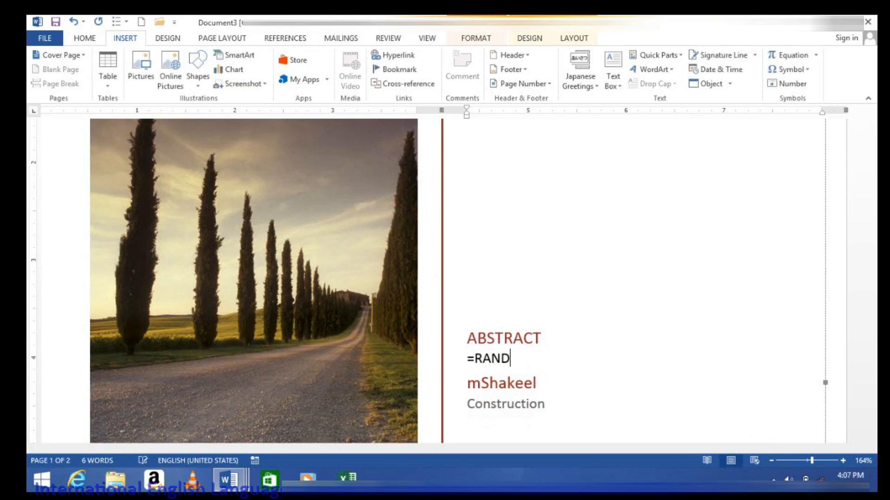
type("()")
key("Return")
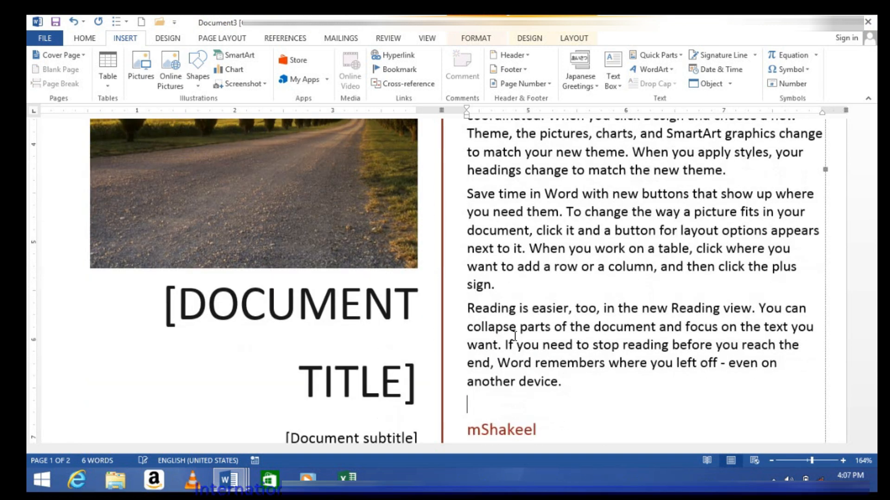
Replace the title placeholder on the cover page with OFFICE 2013
left_click(269, 306)
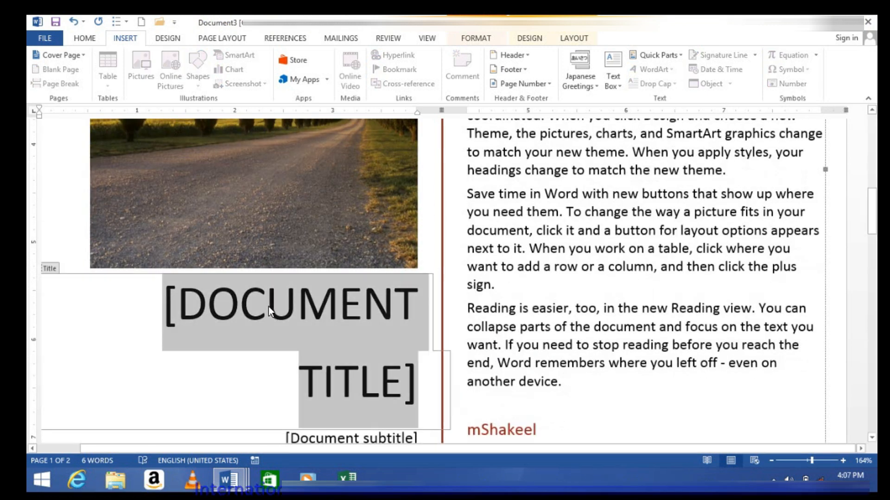
key("Delete")
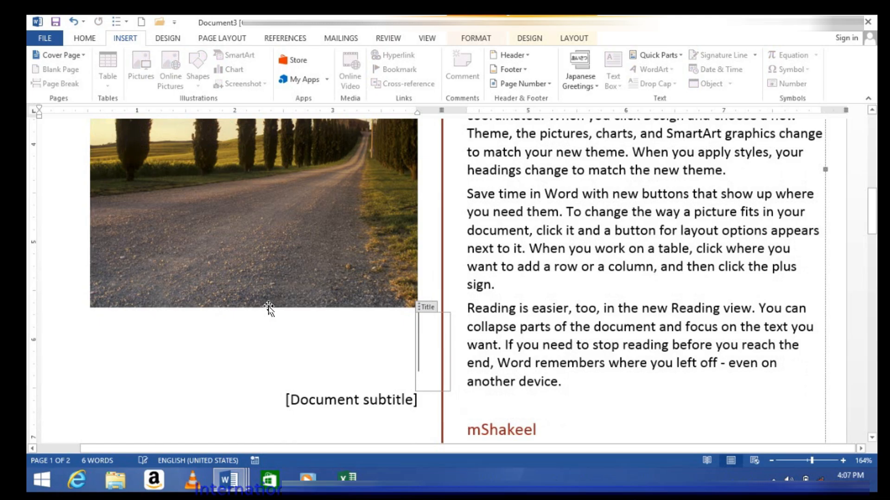
type("O")
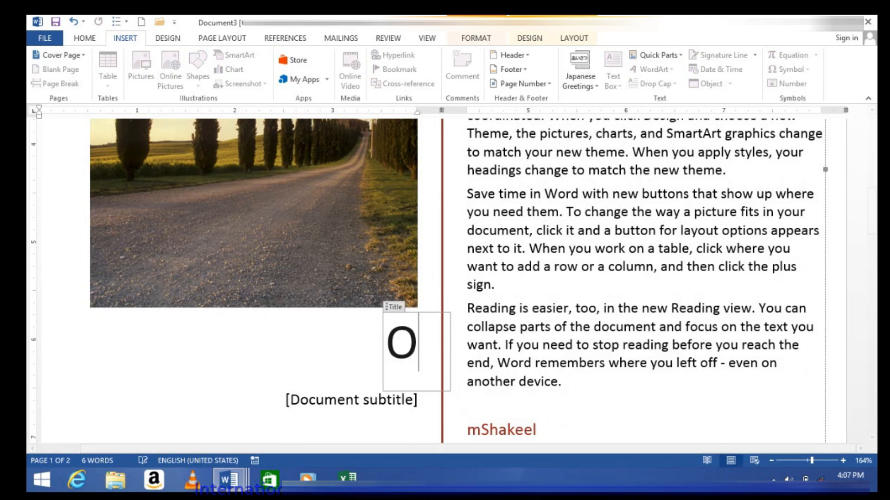
type("FF")
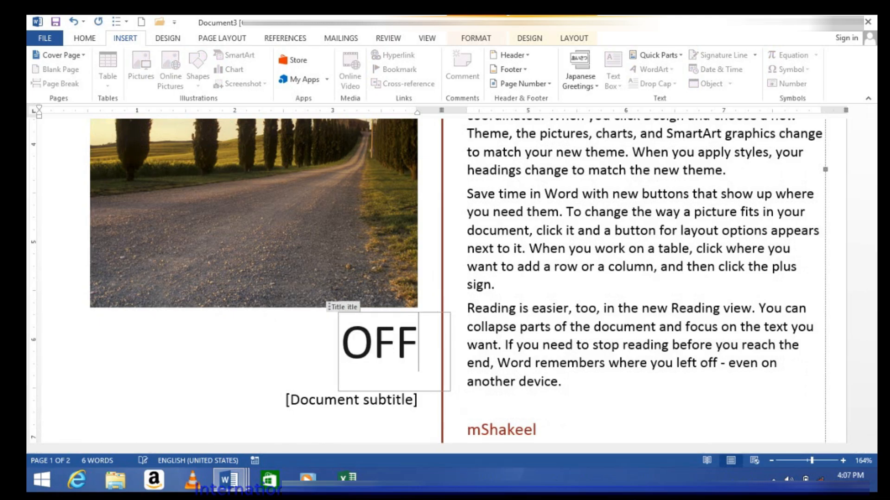
type("ICE 2013")
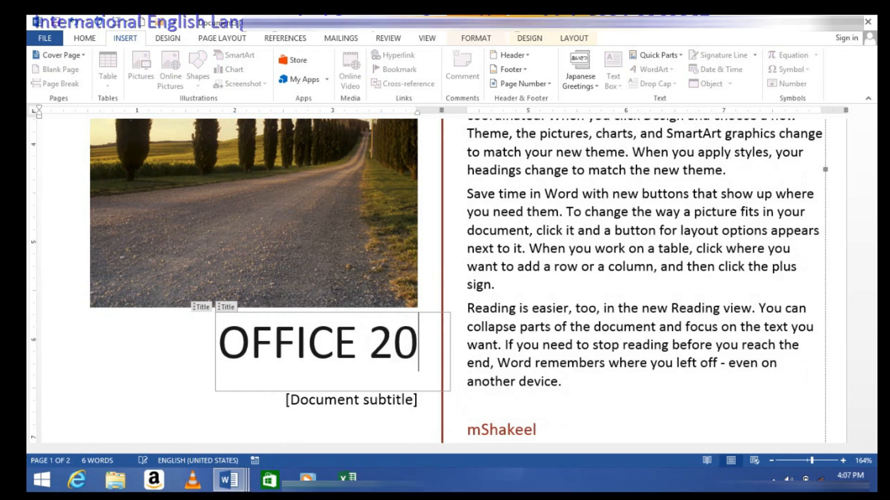
Replace the subtitle placeholder on the cover page with Winword and look over the finished page
left_click(362, 407)
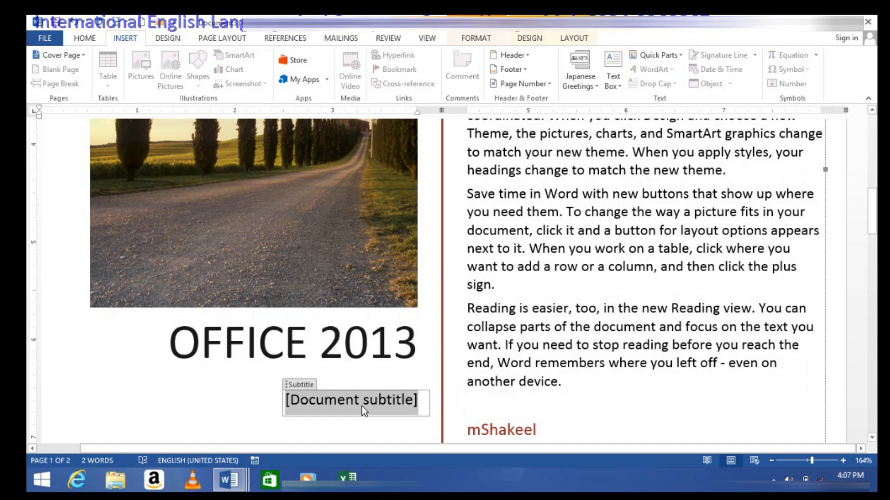
type("Winword")
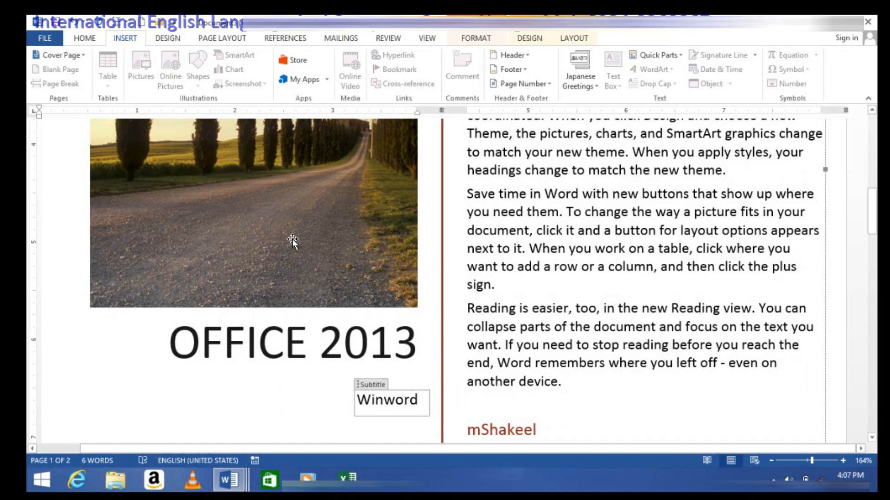
scroll(299, 250, "up", 8)
scroll(401, 304, "down", 8)
scroll(455, 279, "down", 2)
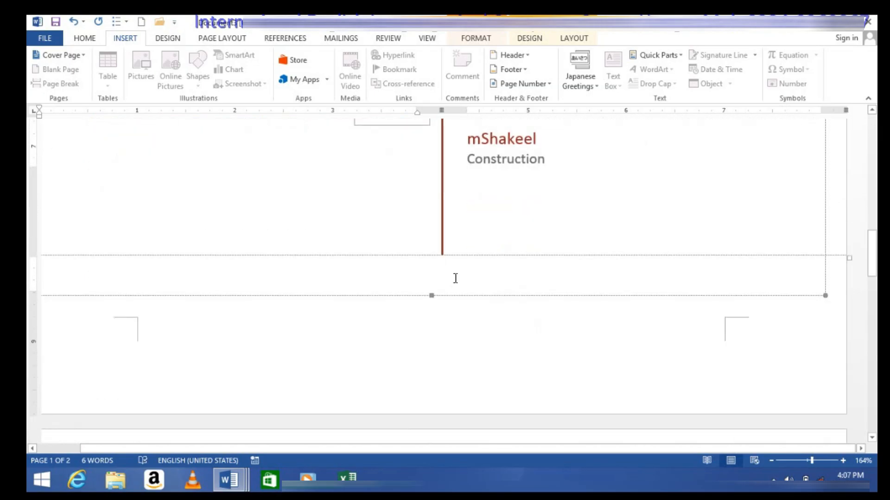
scroll(455, 279, "up", 10)
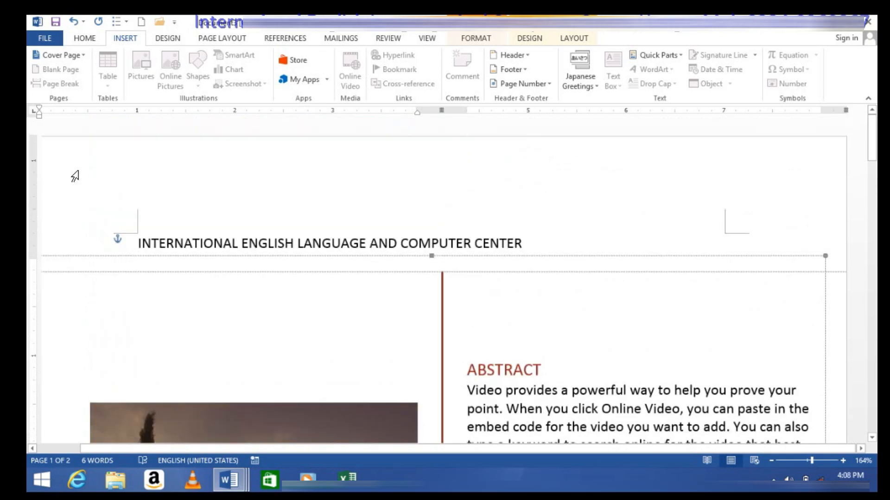
Create a new blank document and briefly view the Quick Parts options
left_click(141, 21)
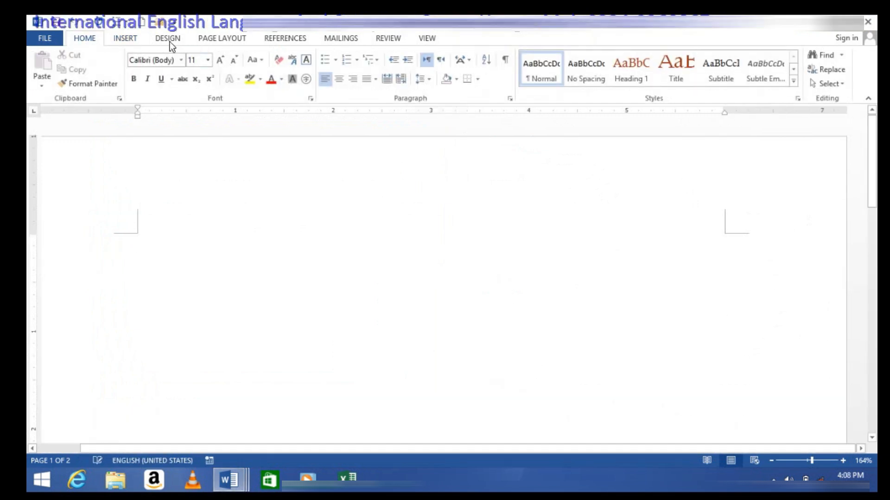
left_click(125, 39)
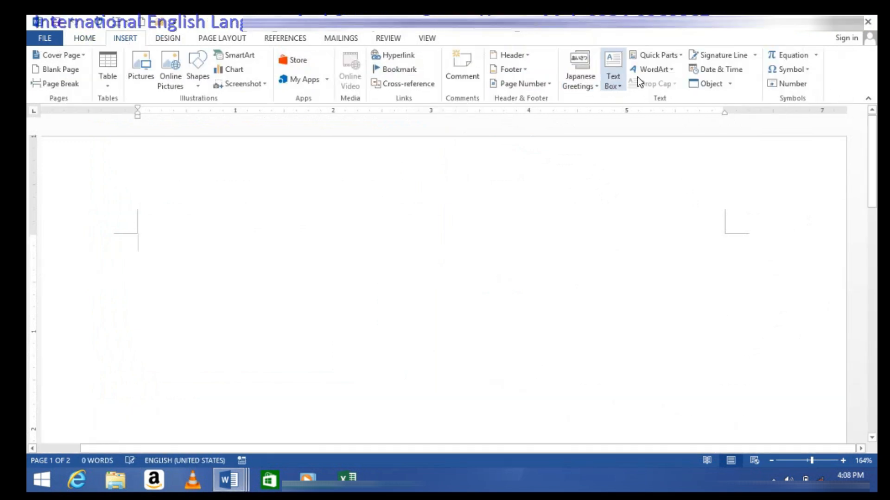
left_click(682, 55)
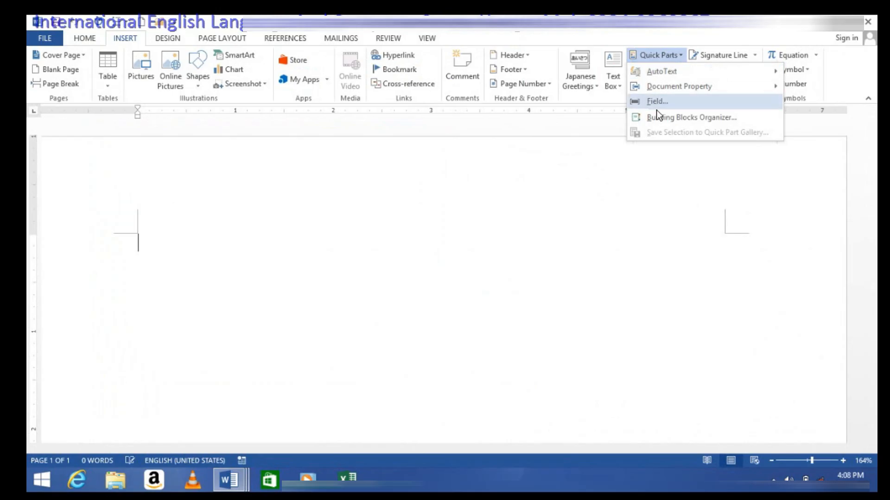
left_click(480, 310)
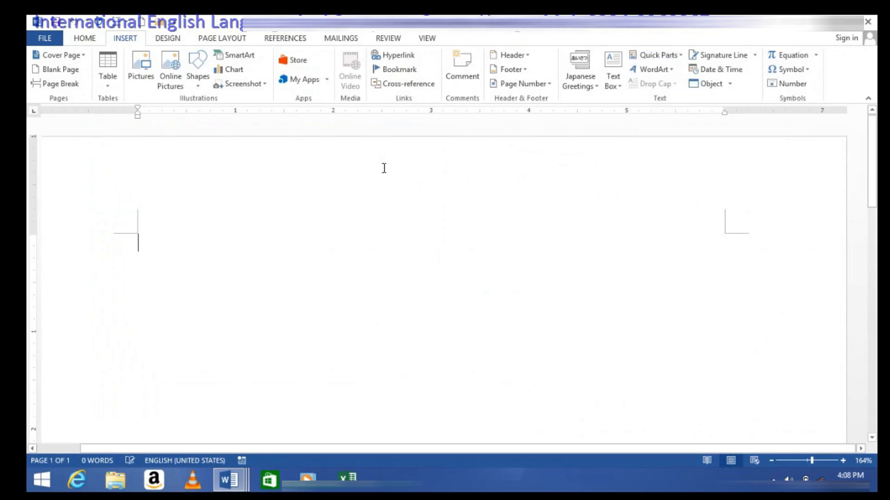
Draw a text box about 3.28" high and 2.66" wide mid-page and fill it with sample paragraphs using =rand()
left_click(624, 85)
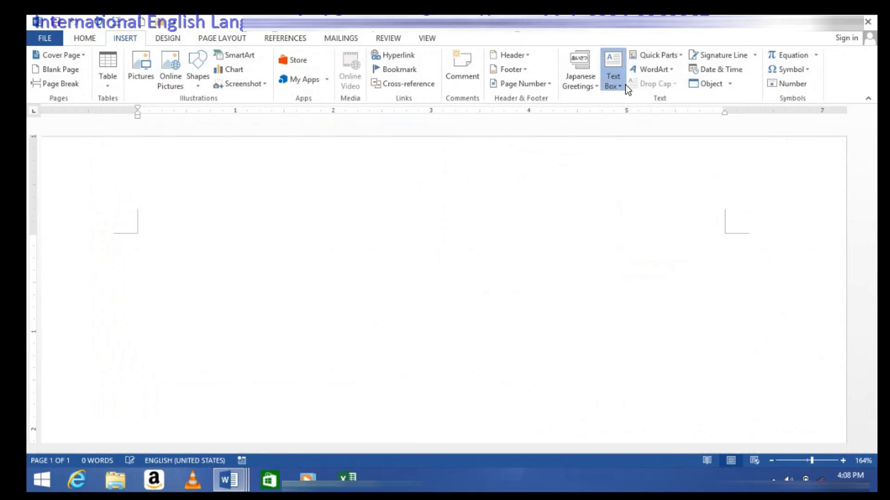
left_click(635, 361)
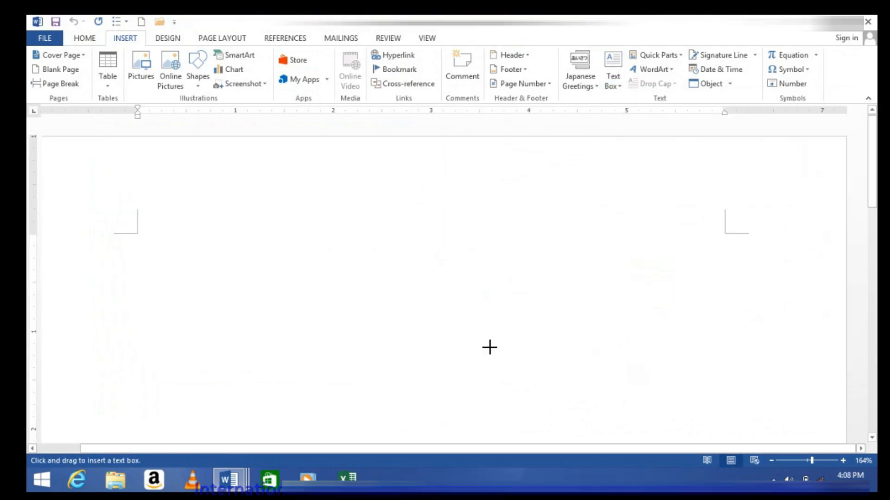
mouse_move(304, 269)
left_mouse_down()
mouse_move(474, 433)
mouse_move(541, 442)
mouse_move(568, 423)
left_mouse_up()
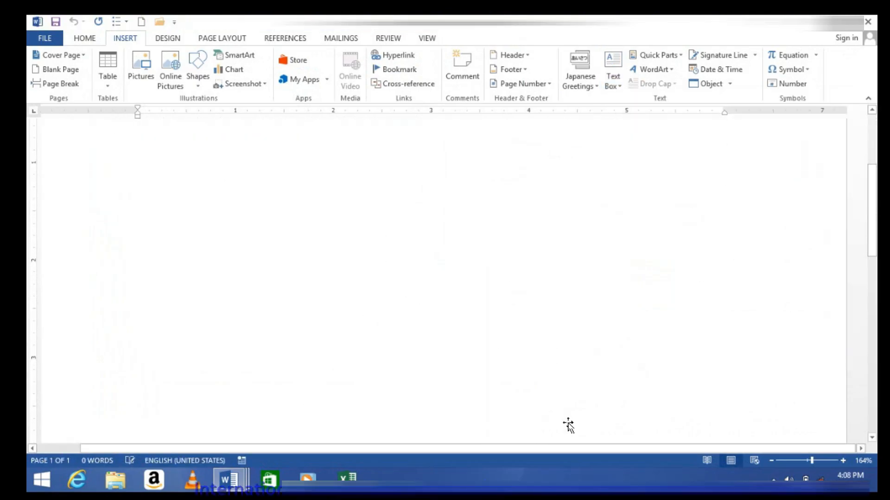
type("=rand()")
key("Return")
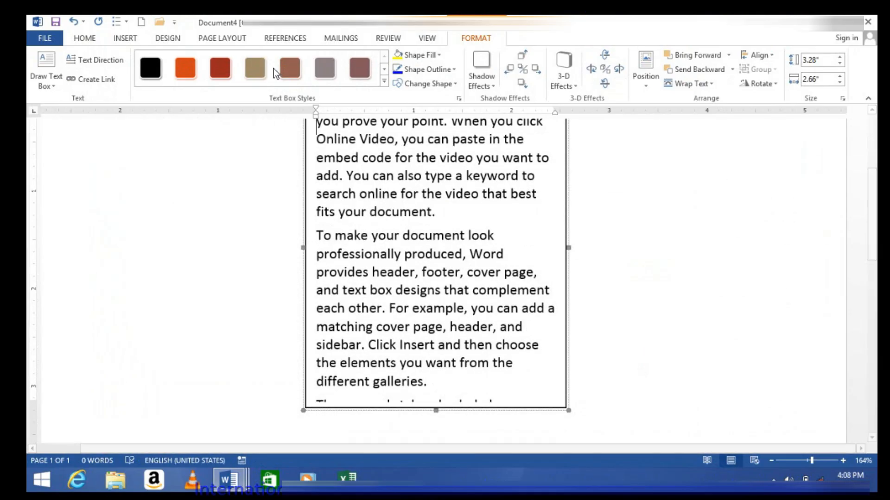
Apply the brown text box style to the text box and move it slightly down the page
left_click(288, 69)
scroll(356, 187, "up", 3)
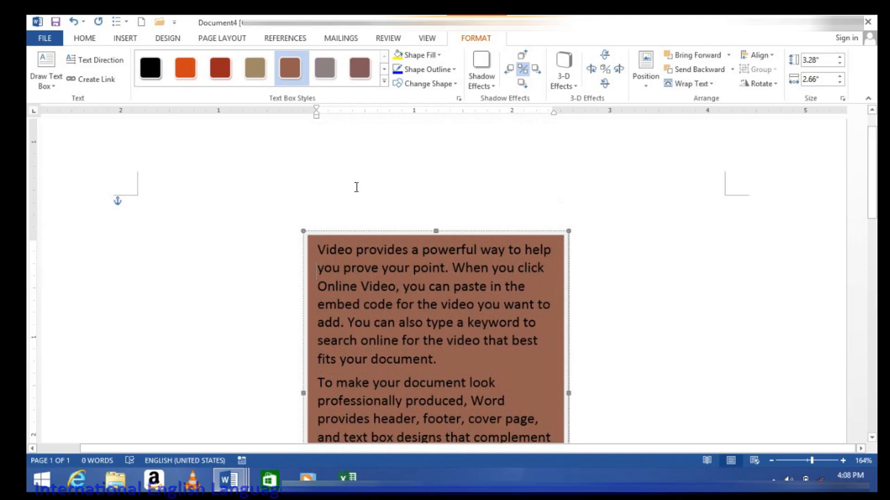
left_click_drag(339, 236, 330, 280)
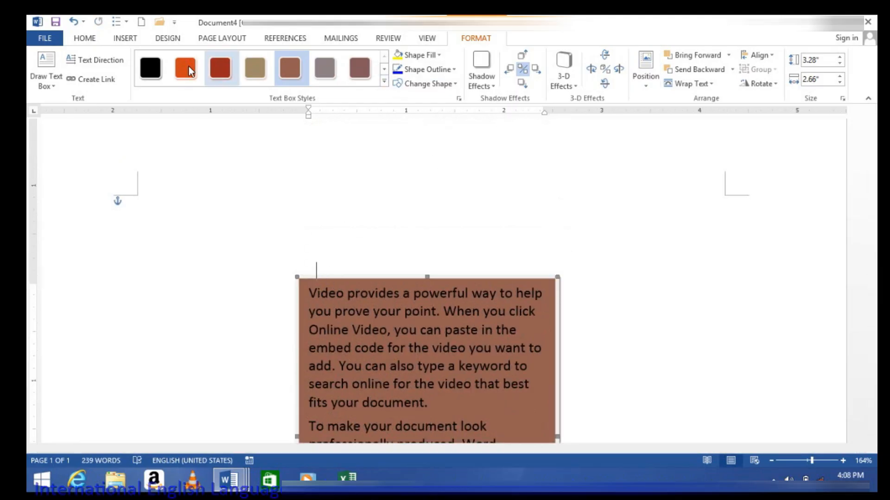
Draw a second, wide text box about 0.63" high and 5.11" wide directly above the brown one
left_click(126, 39)
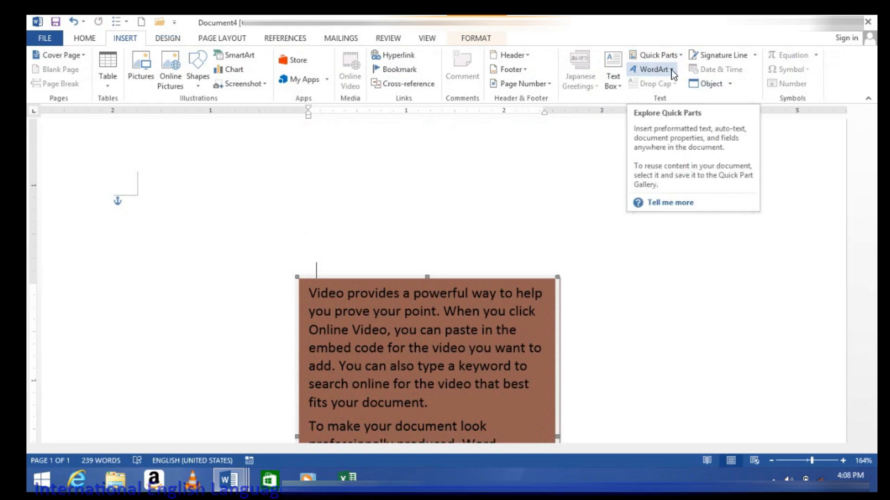
left_click(619, 87)
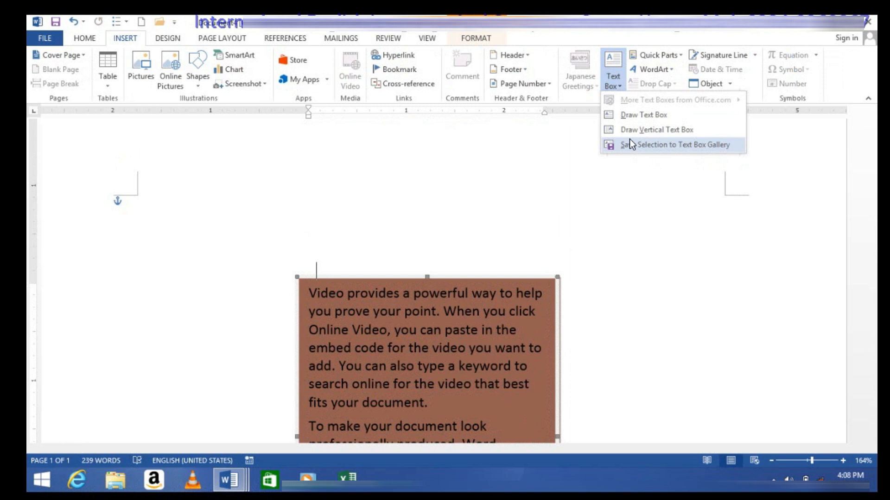
left_click(631, 116)
left_click_drag(170, 208, 669, 270)
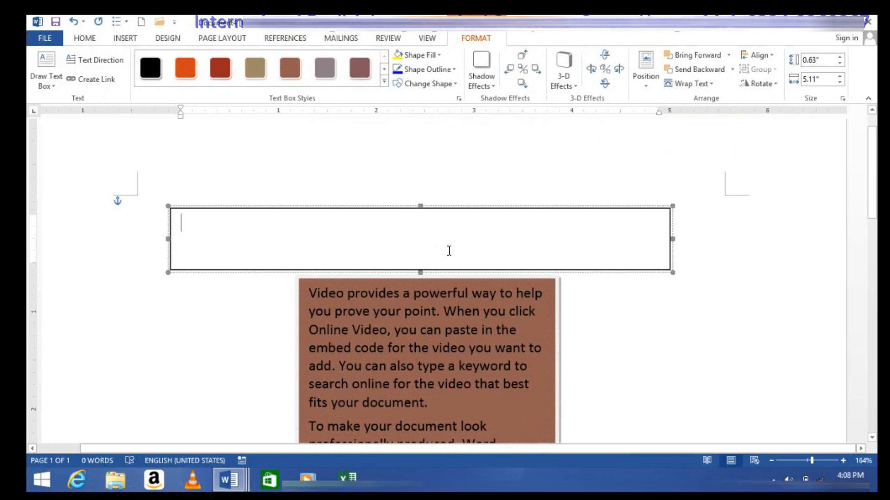
Enter the text "What percent do you discount me" in the wide text box
type("What")
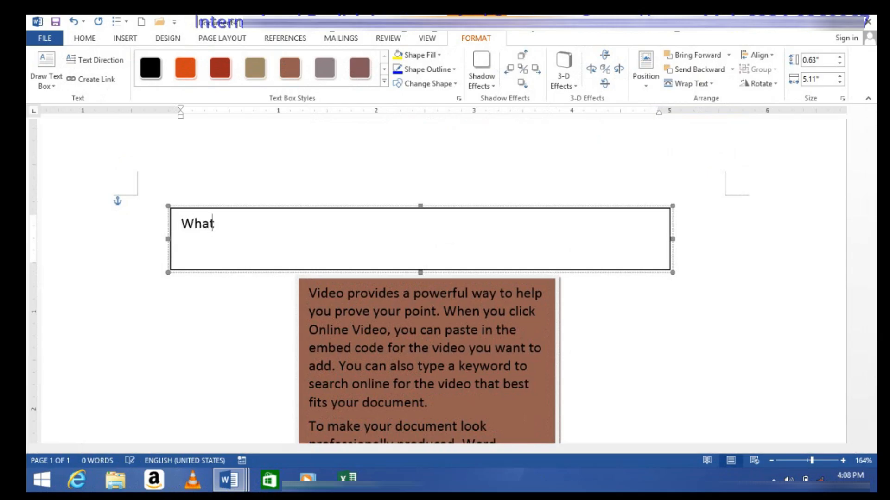
type(" per")
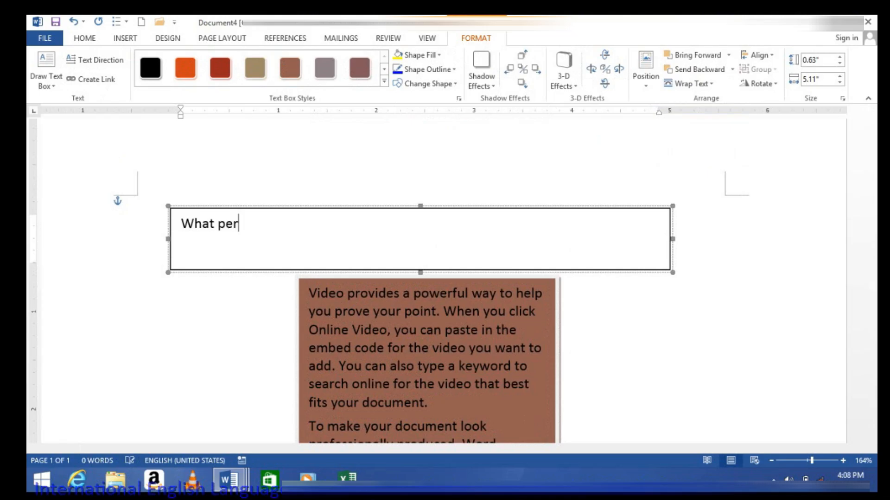
type("do you  des")
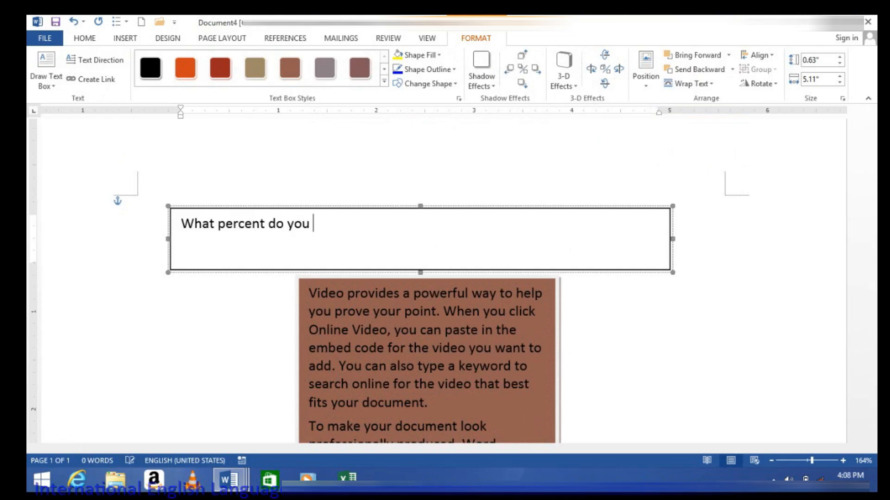
type("count me")
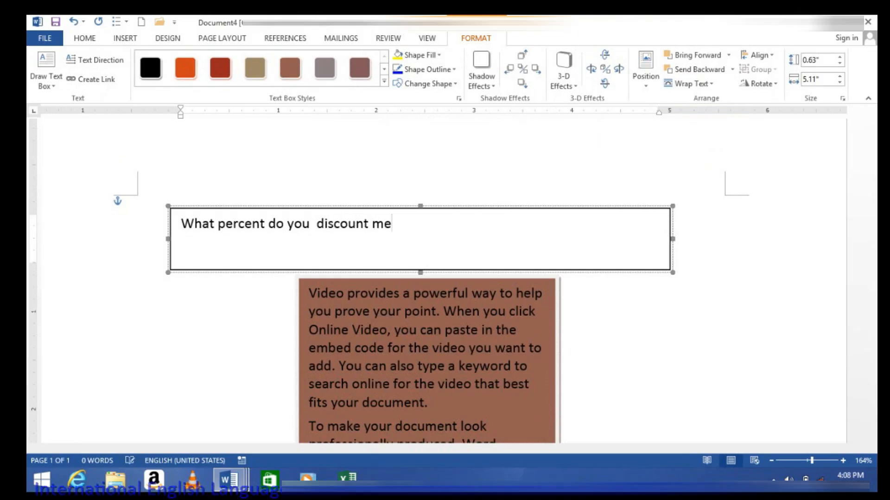
Format all the text in the wide text box as 18 pt, centred and bold
key("ctrl+a")
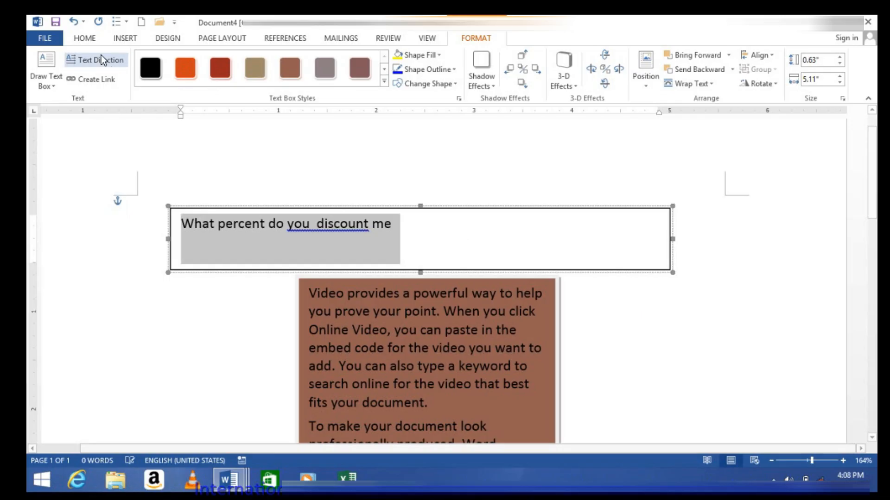
left_click(86, 39)
left_click(220, 62)
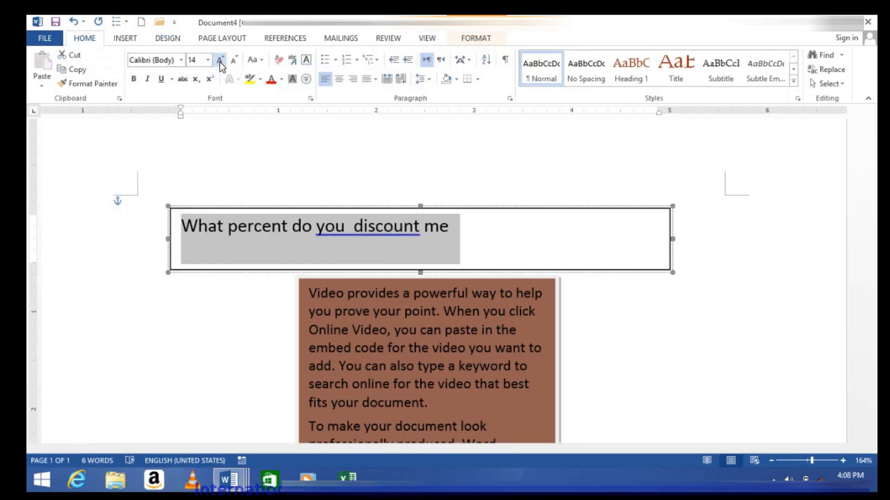
left_click(220, 61)
left_click(220, 61)
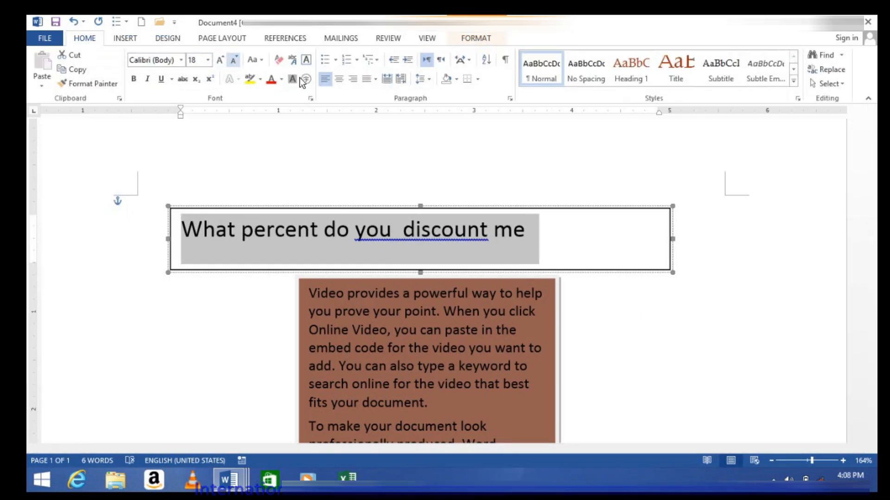
left_click(339, 80)
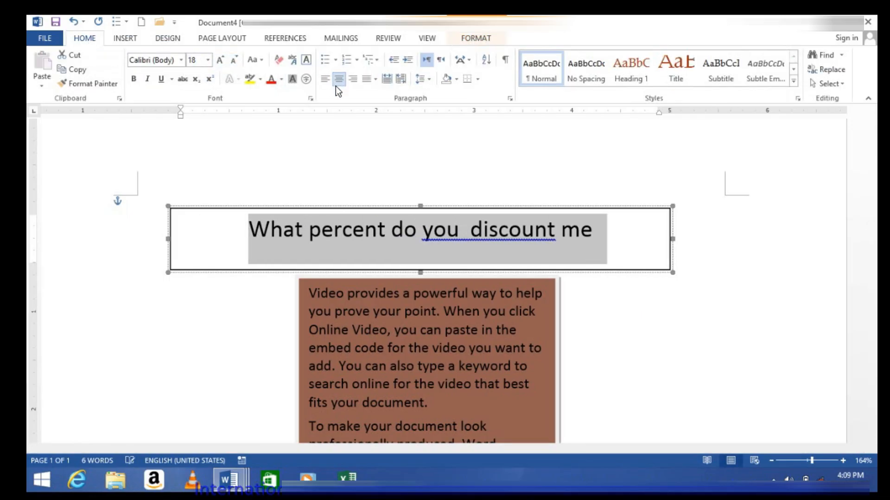
left_click(135, 79)
Apply the same brown text box style to the wide heading text box and deselect it
left_click(465, 37)
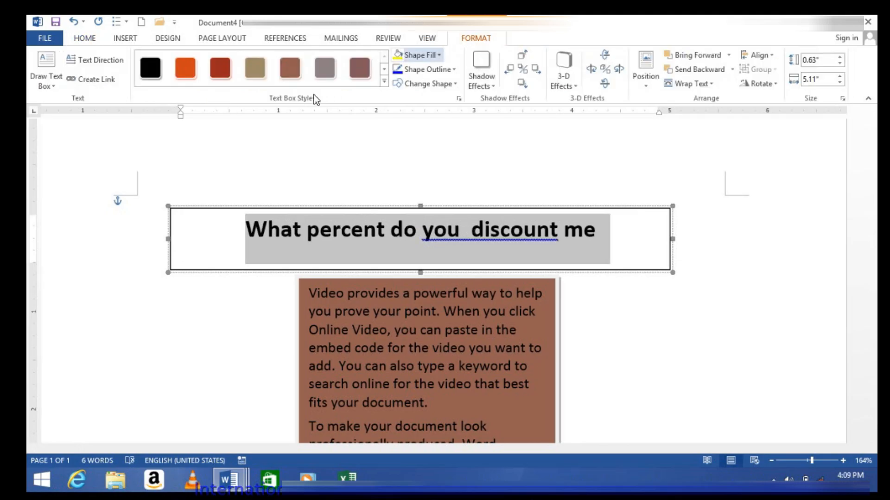
left_click(302, 69)
left_click(645, 298)
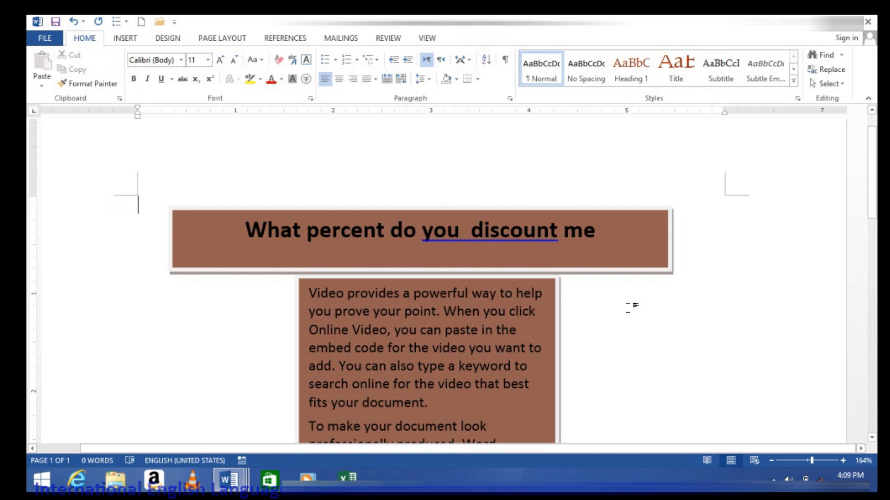
Draw three small empty text boxes, each about 0.21" high and 0.61" wide, stacked beside the brown body text box
key("ctrl+a")
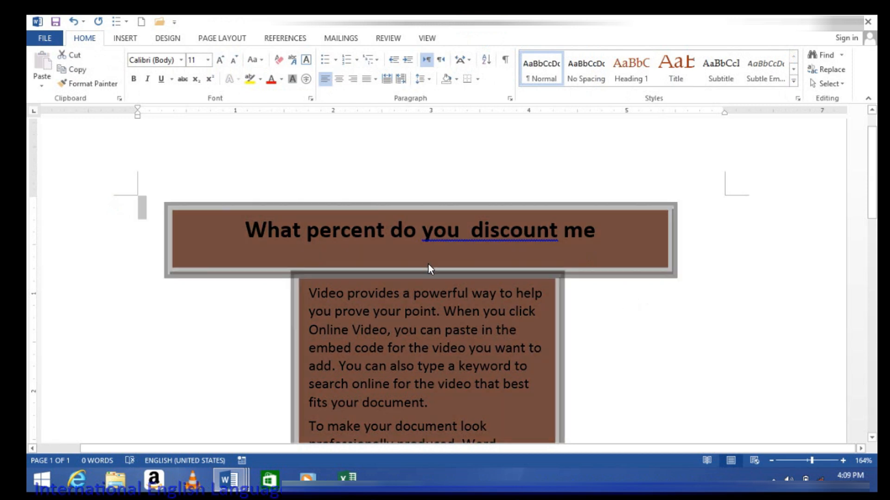
left_click(124, 38)
left_click(226, 336)
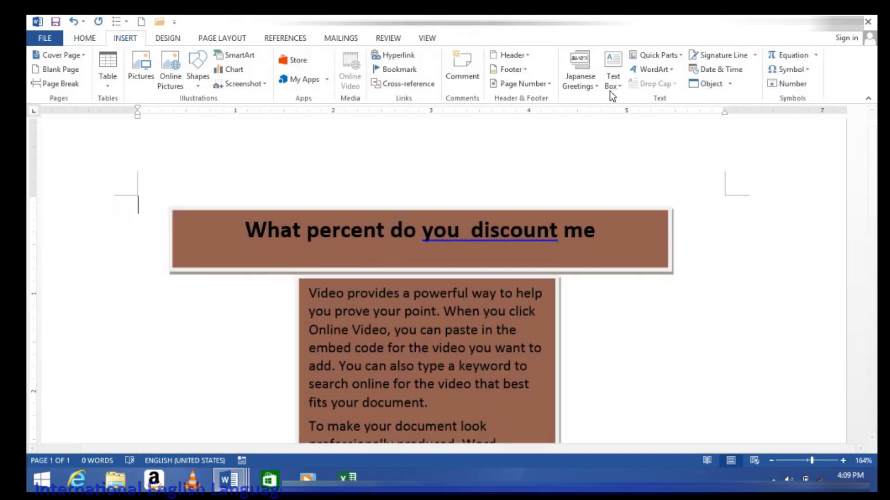
left_click(618, 82)
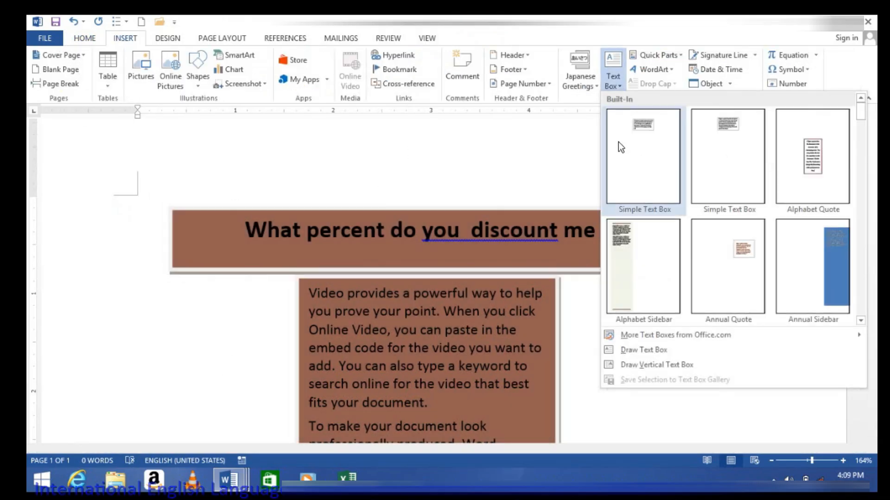
left_click(629, 348)
mouse_move(195, 312)
left_mouse_down()
mouse_move(240, 341)
mouse_move(256, 328)
mouse_move(246, 362)
mouse_move(254, 358)
mouse_move(244, 349)
mouse_move(251, 355)
mouse_move(240, 364)
mouse_move(255, 377)
mouse_move(241, 355)
mouse_move(250, 359)
left_mouse_up()
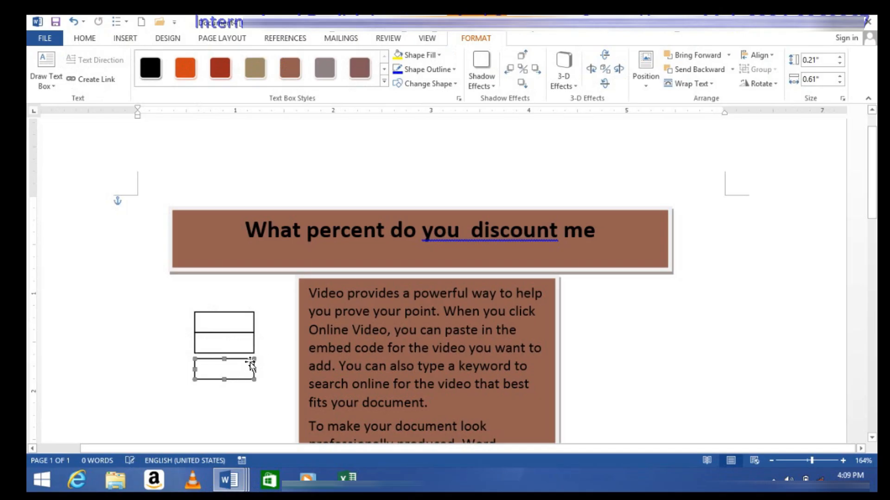
Select the entire document content and start saving it as a new building block in the Quick Part Gallery
key("ctrl+a")
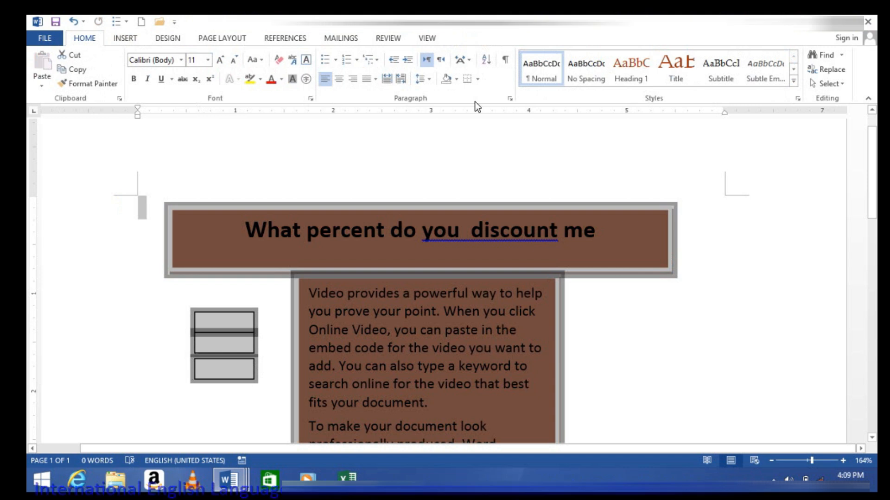
left_click(134, 41)
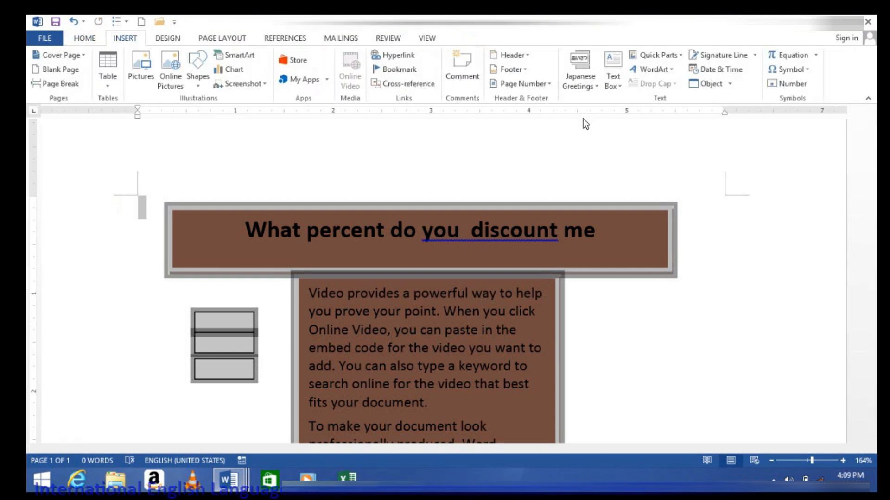
left_click(680, 49)
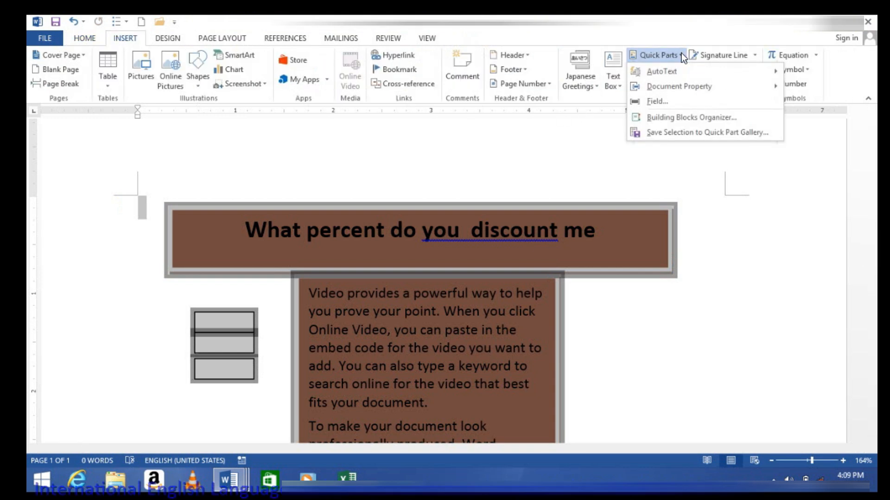
left_click(653, 134)
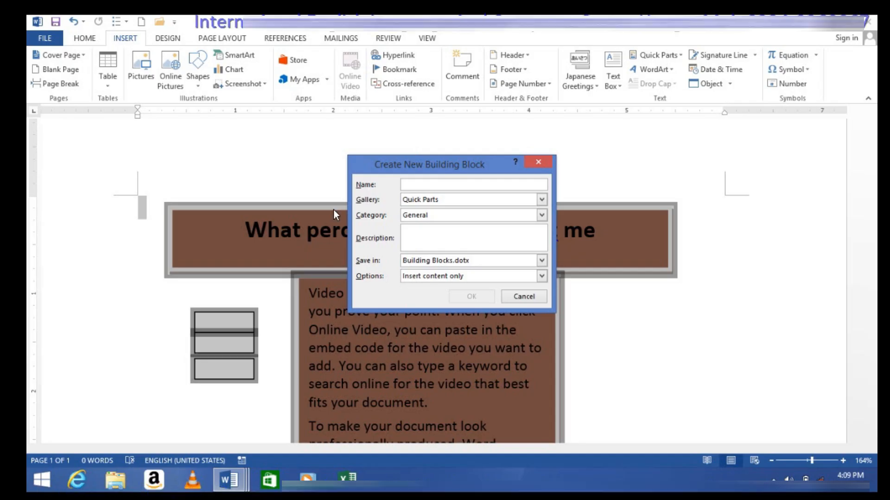
Examine the galleries available for the new building block, including the custom ones, keeping Quick Parts selected
left_click(464, 199)
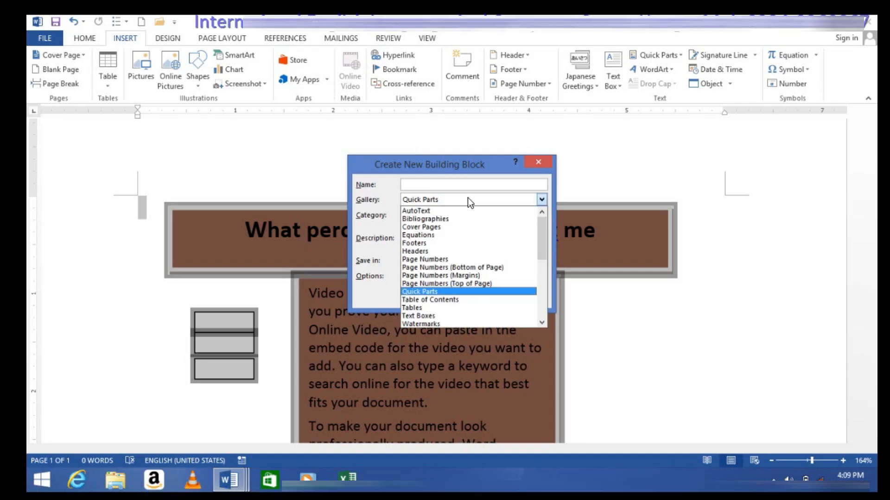
left_click(542, 323)
left_click(542, 322)
left_click(541, 323)
left_click(542, 323)
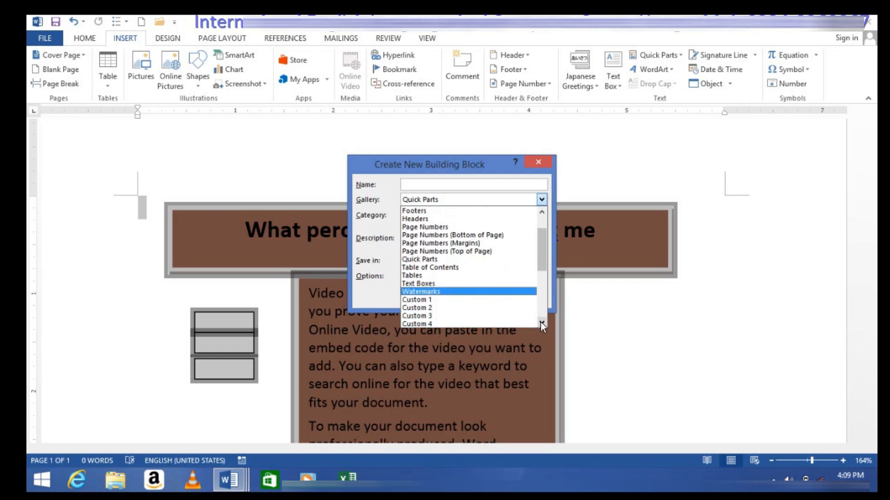
left_click_drag(537, 237, 556, 309)
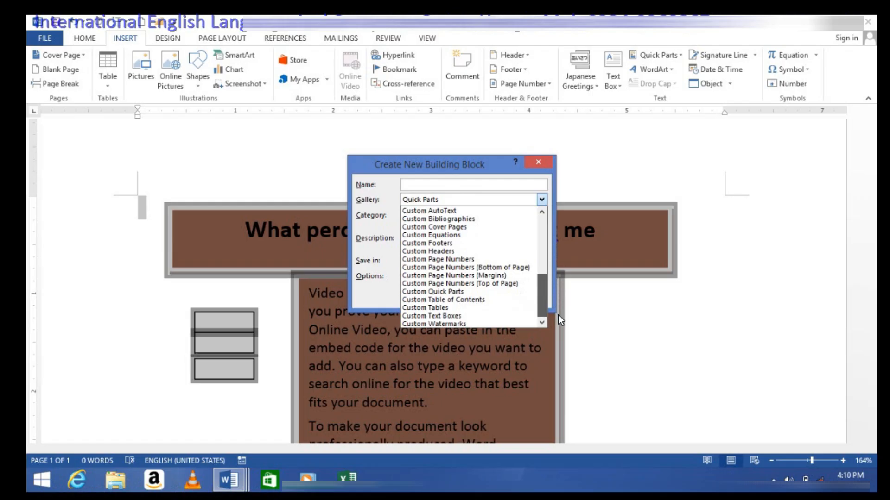
left_click_drag(552, 311, 583, 241)
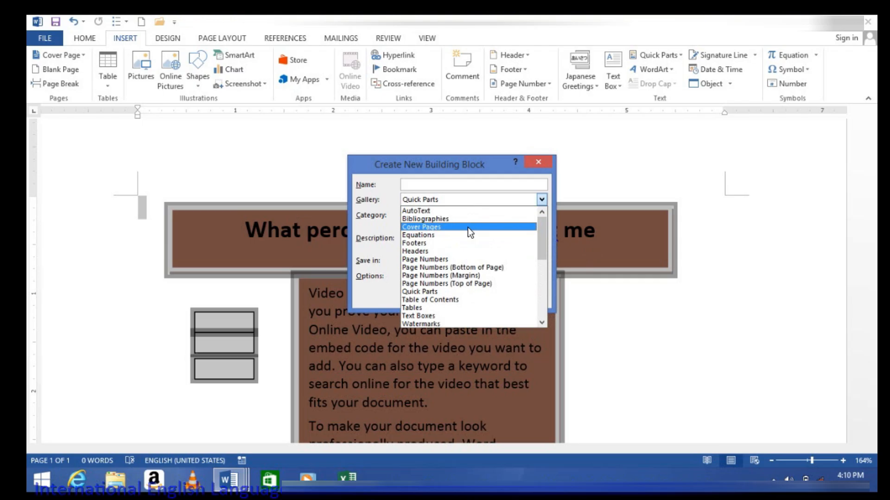
left_click(441, 196)
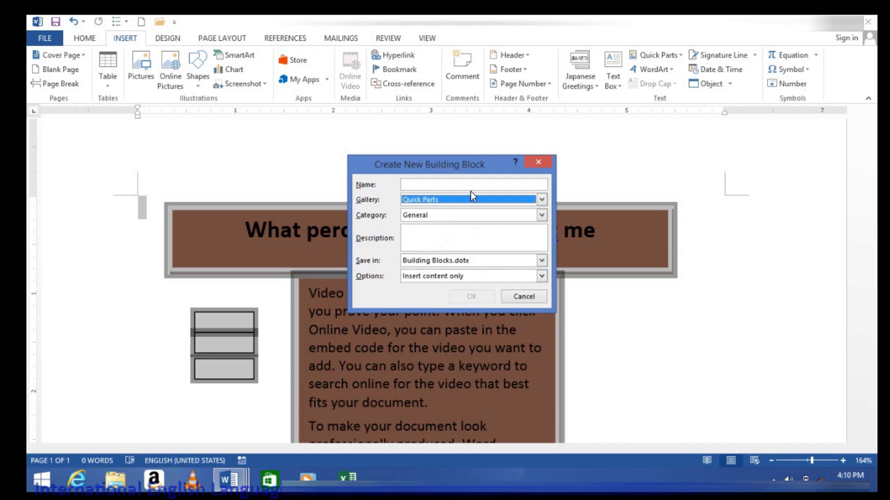
Name the building block AA and save it
left_click(437, 187)
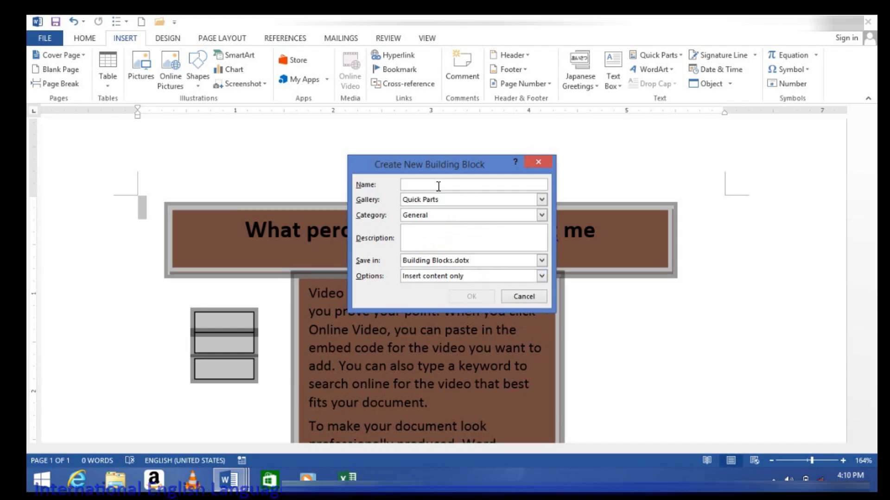
type("AA")
left_click(457, 299)
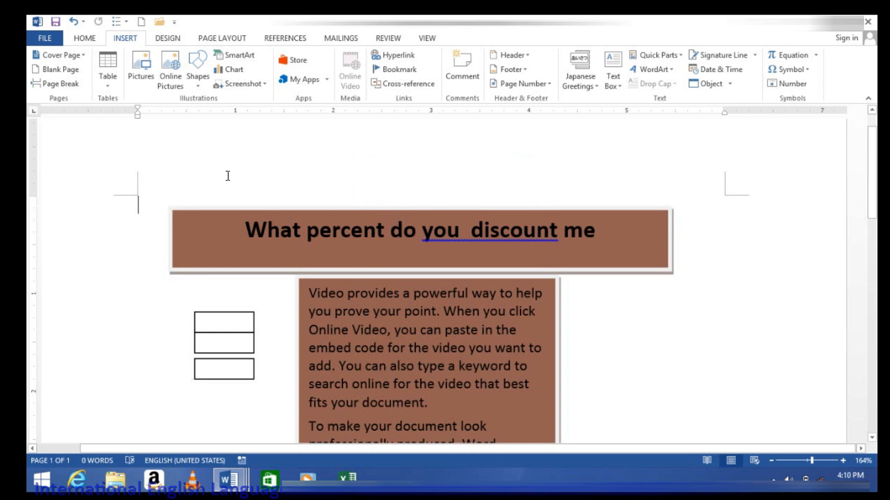
Create a new blank document and insert the saved AA quick part into it
left_click(140, 23)
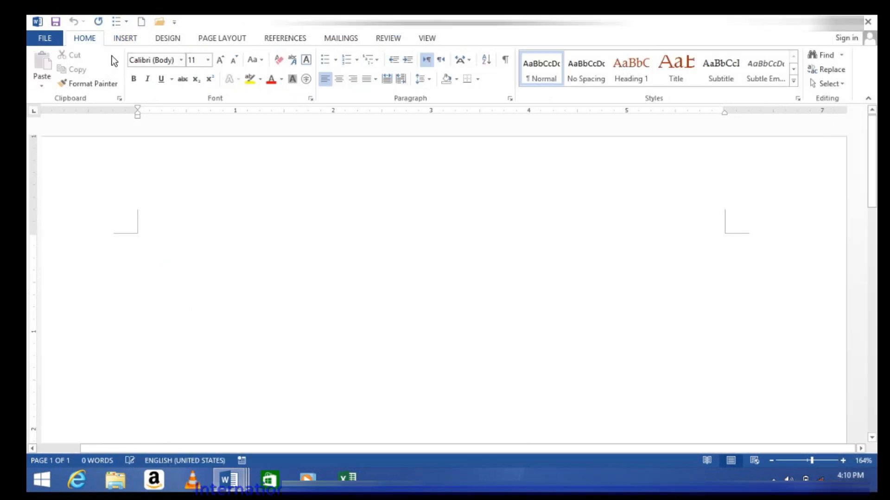
left_click(124, 40)
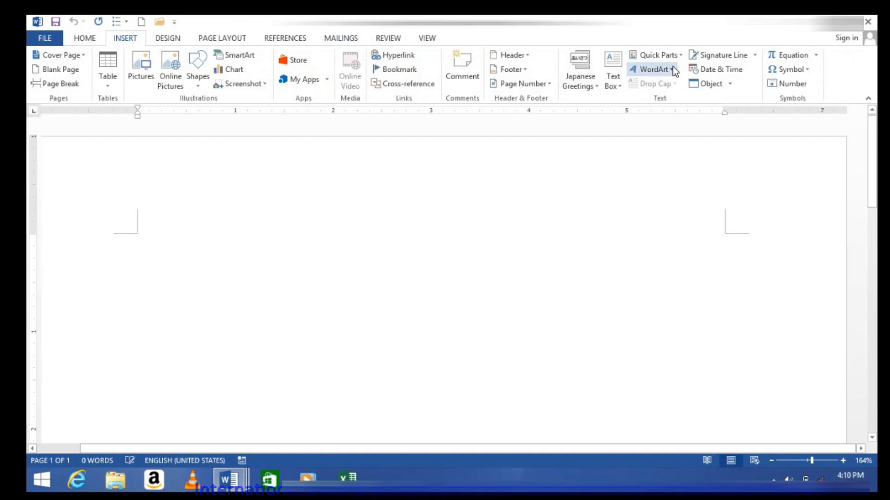
left_click(680, 54)
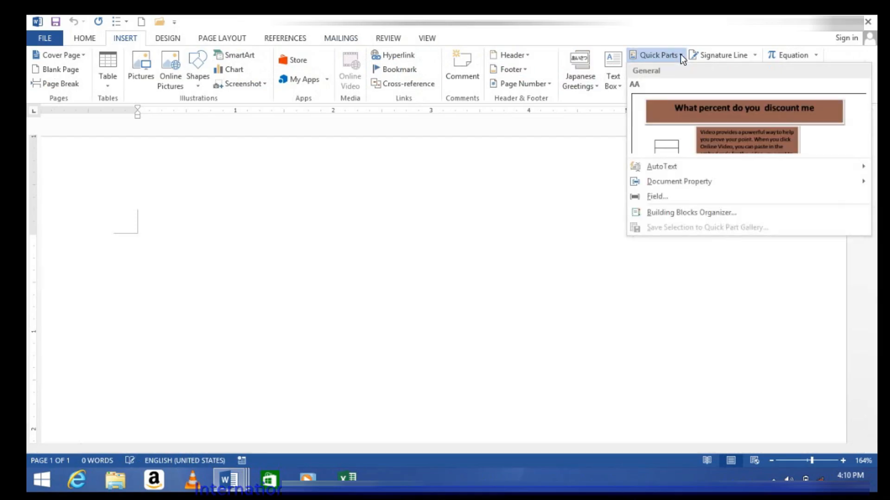
left_click(679, 116)
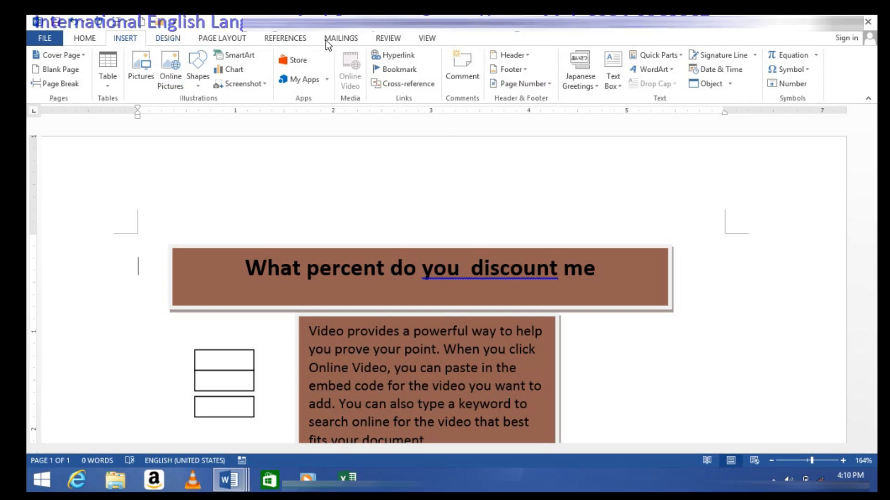
Check the AA entry among the quick parts and delete all content from the new document
left_click(681, 57)
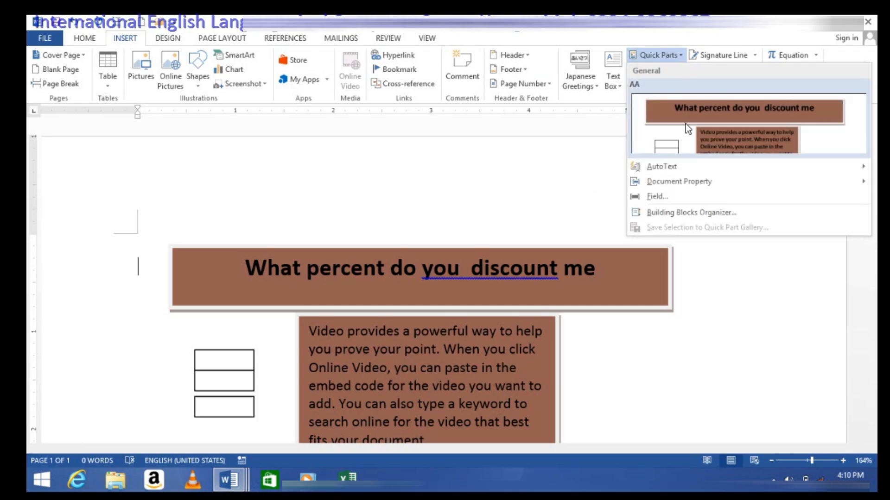
left_click(575, 167)
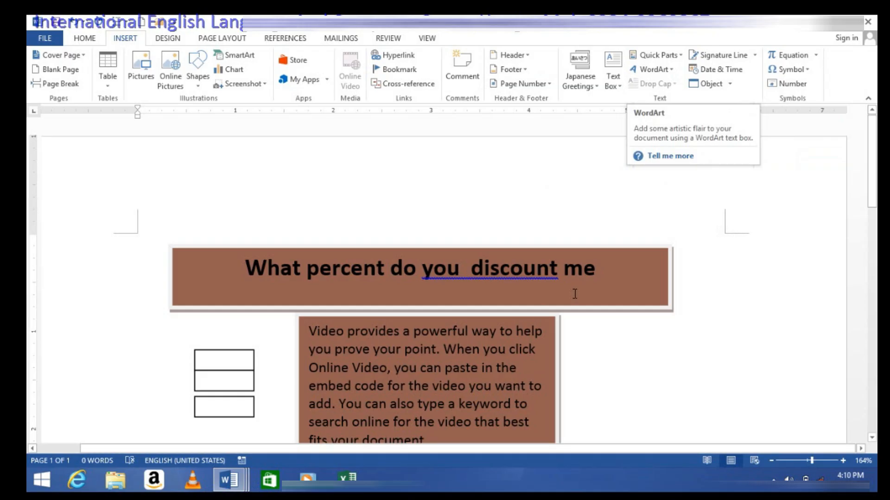
key("ctrl+a")
key("Delete")
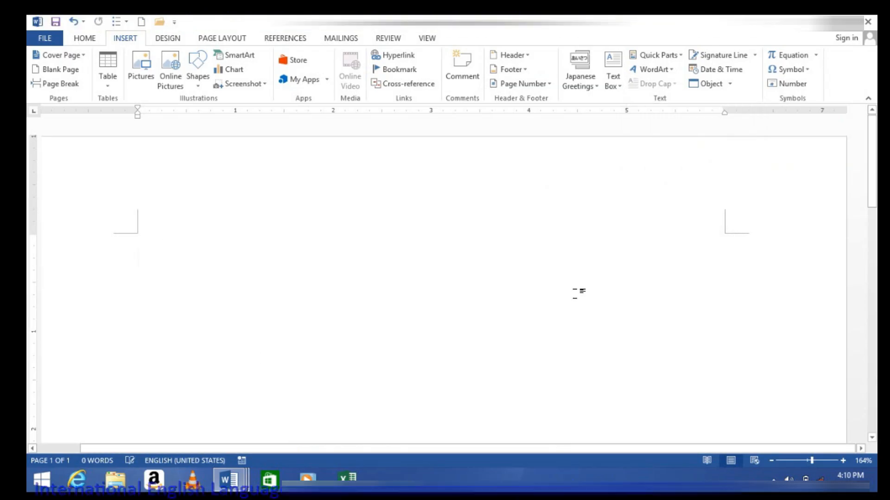
Start a WordArt object in the yellow wavy style and replace its placeholder text with "Welcome"
left_click(672, 70)
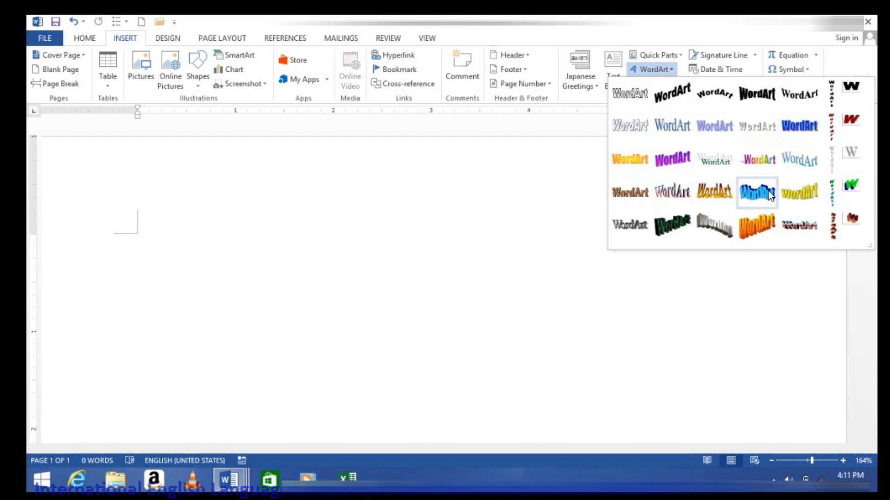
left_click(673, 233)
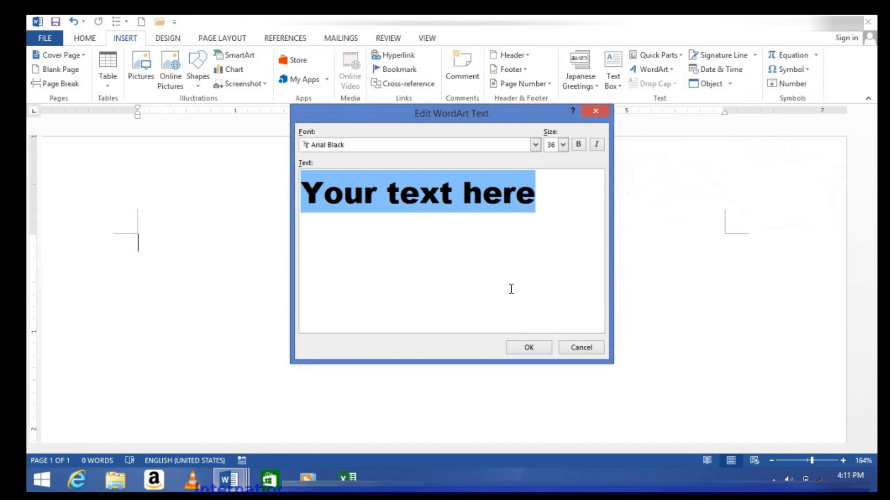
key("Delete")
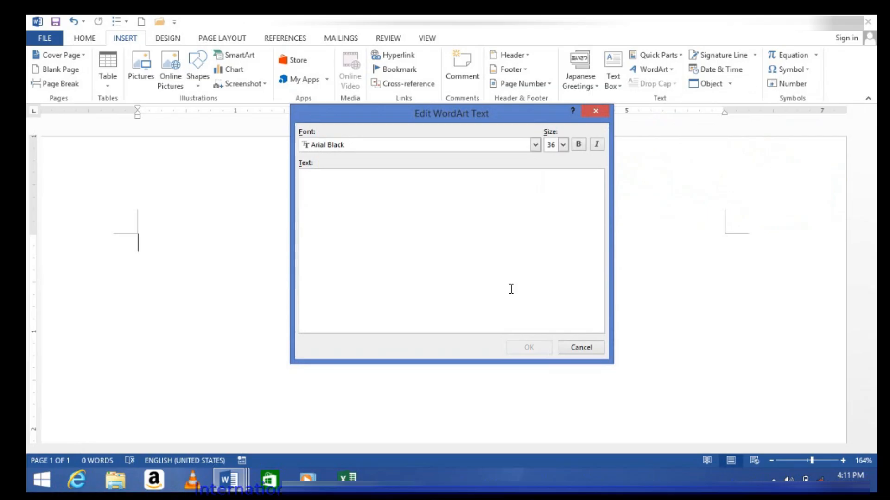
type("W")
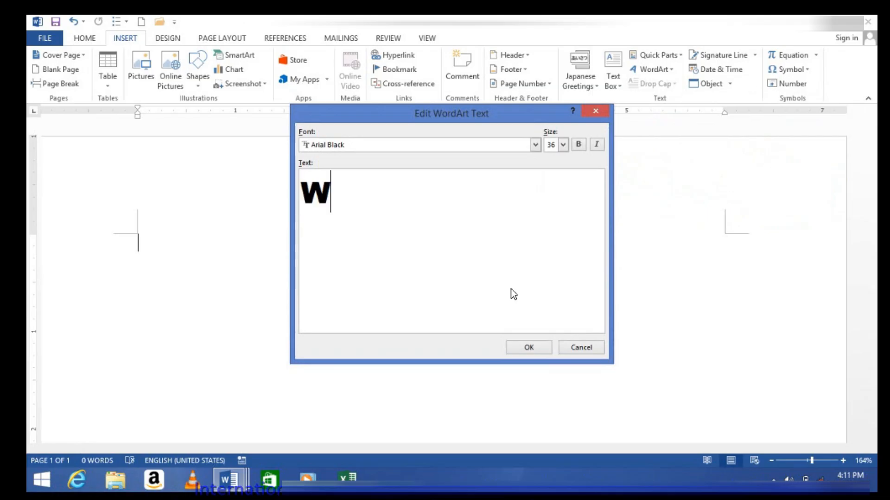
type("elcome")
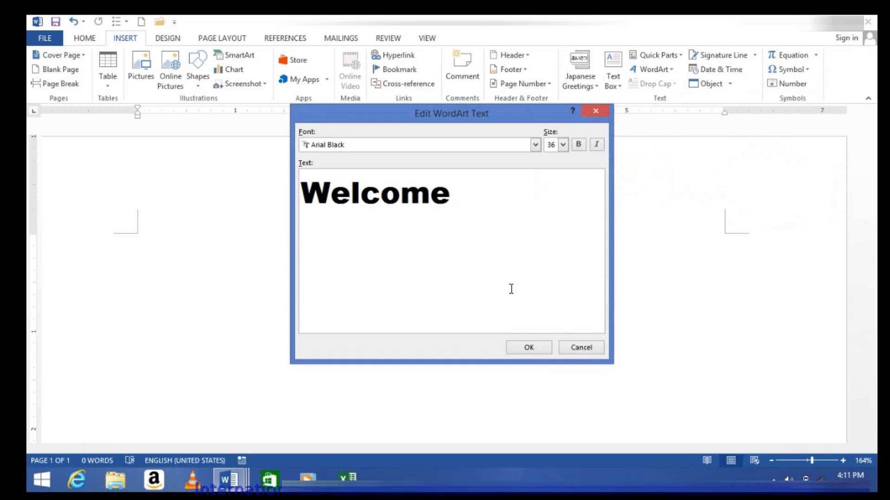
Make the WordArt text bold and italic in Arial Black and insert it into the document
left_click(578, 145)
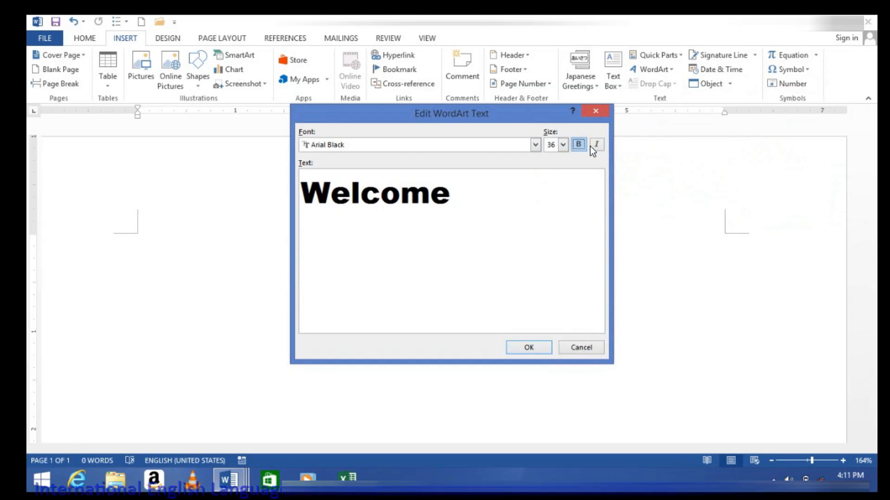
left_click(596, 145)
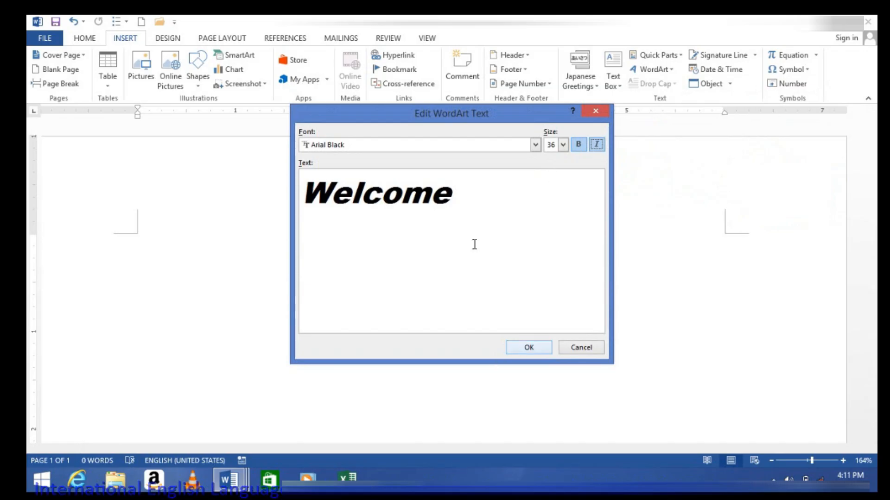
left_click(535, 145)
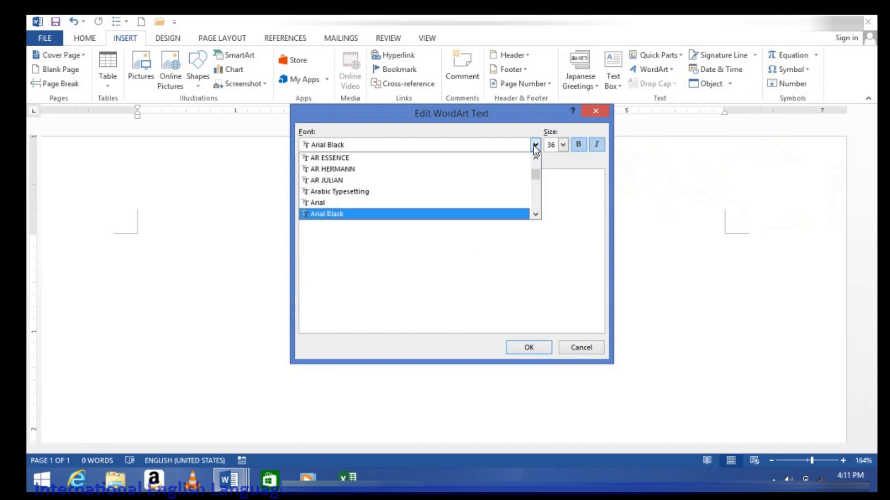
left_click(535, 145)
left_click(528, 349)
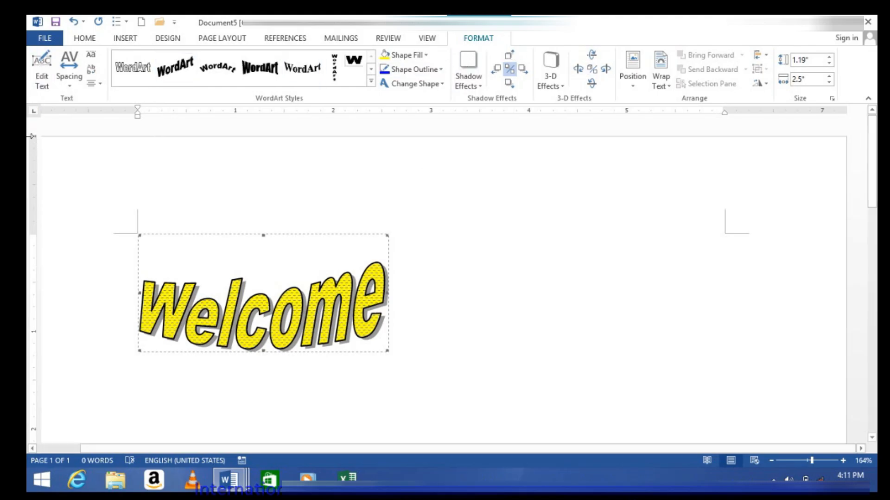
Replace the WordArt's text "Welcome" with "cheer you"
left_click(42, 74)
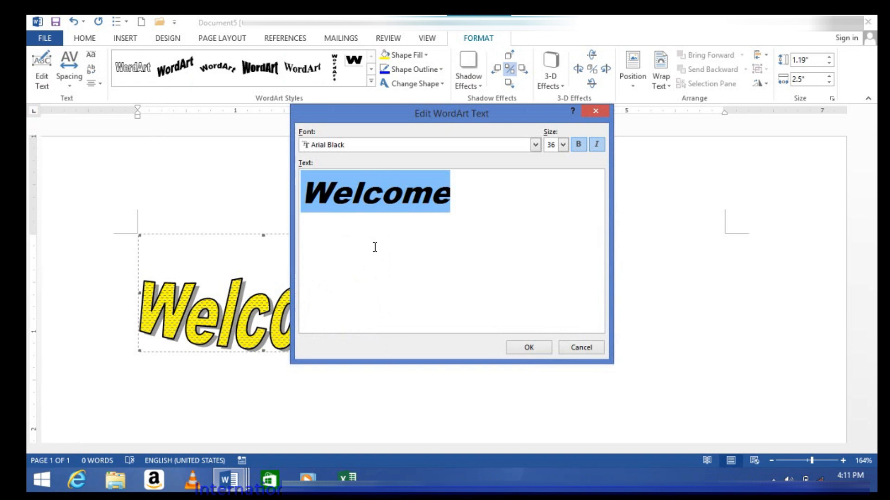
key("Delete")
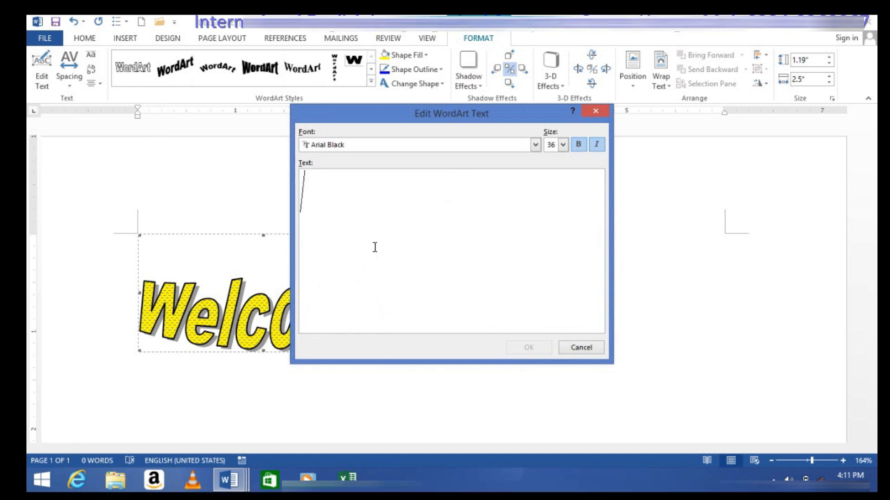
type("ceh")
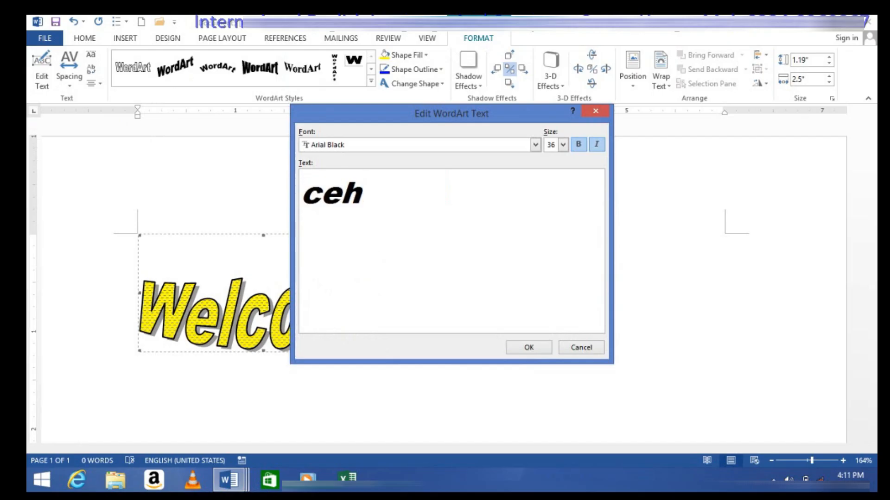
type("eer")
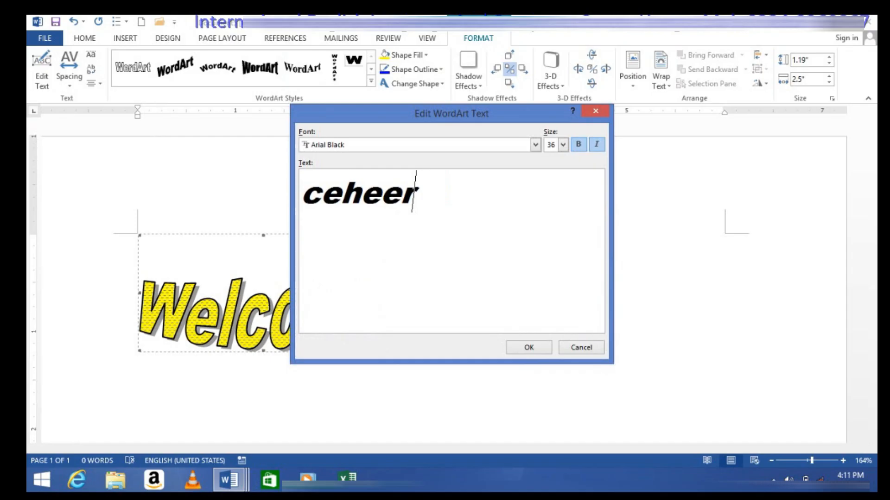
key("BackSpace")
key("BackSpace")
key("BackSpace")
key("BackSpace")
key("BackSpace")
type("heer you")
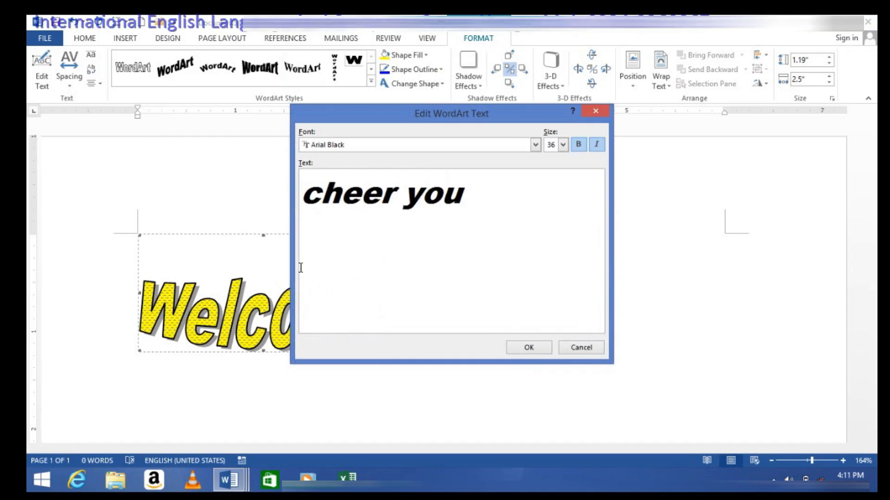
left_click(538, 349)
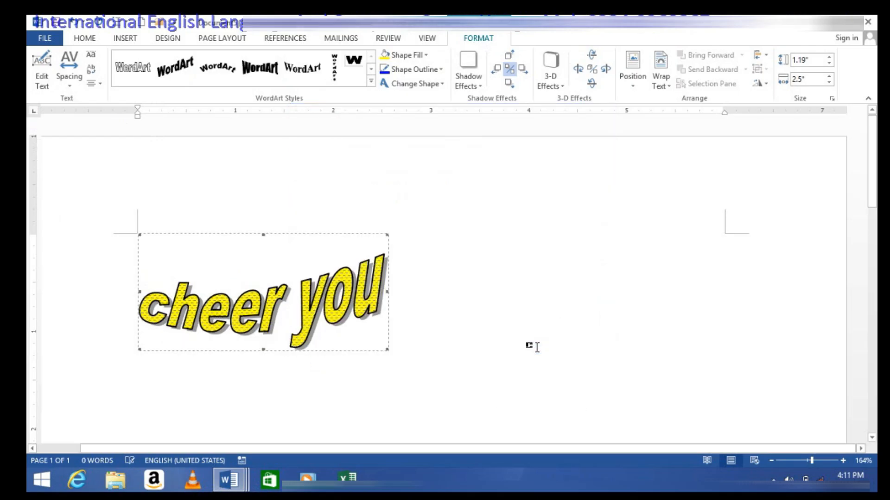
Try the Very Tight, Tight, Loose and Very Loose character spacings on the WordArt and return it to Normal
left_click(73, 82)
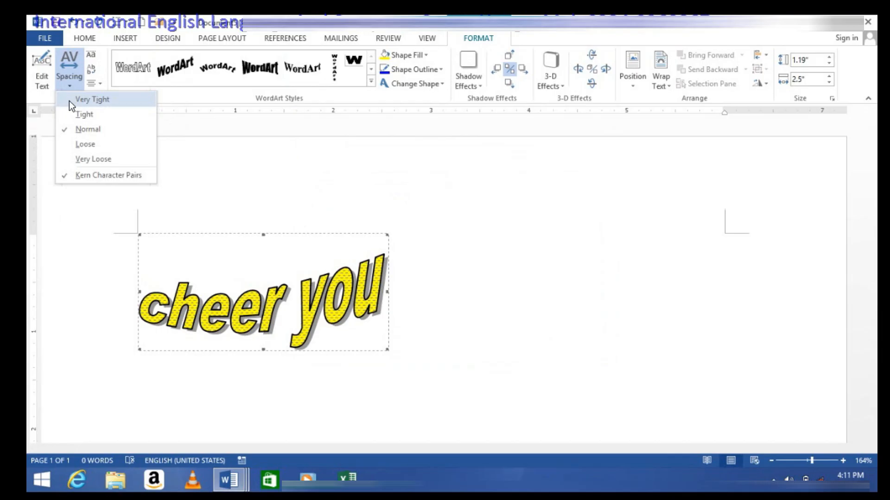
left_click(69, 101)
left_click(71, 79)
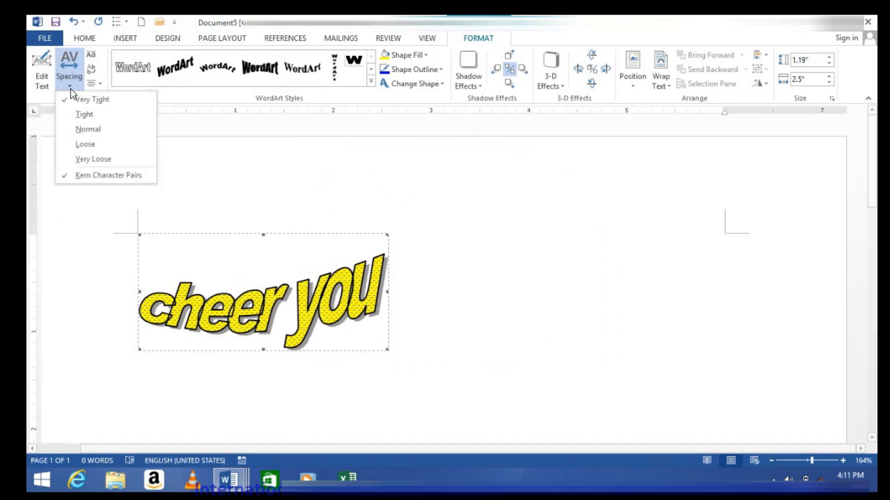
left_click(76, 116)
left_click(63, 88)
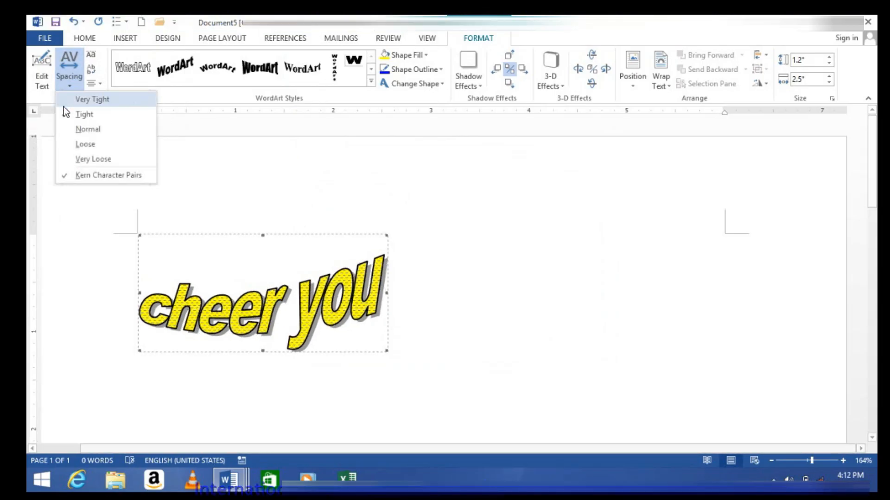
left_click(66, 142)
left_click(63, 85)
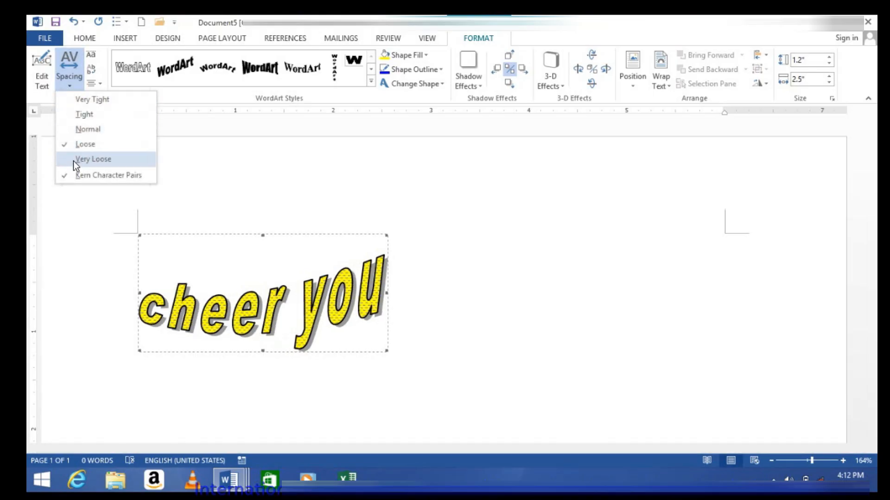
left_click(74, 159)
left_click(72, 84)
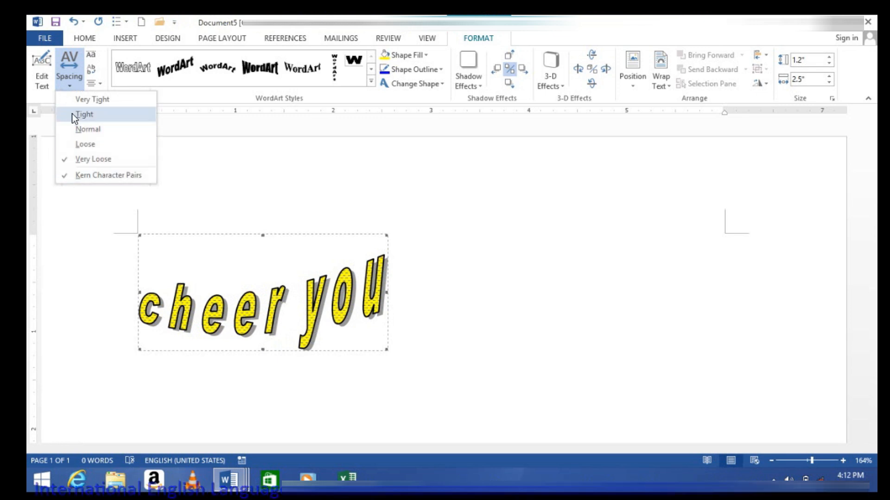
left_click(80, 144)
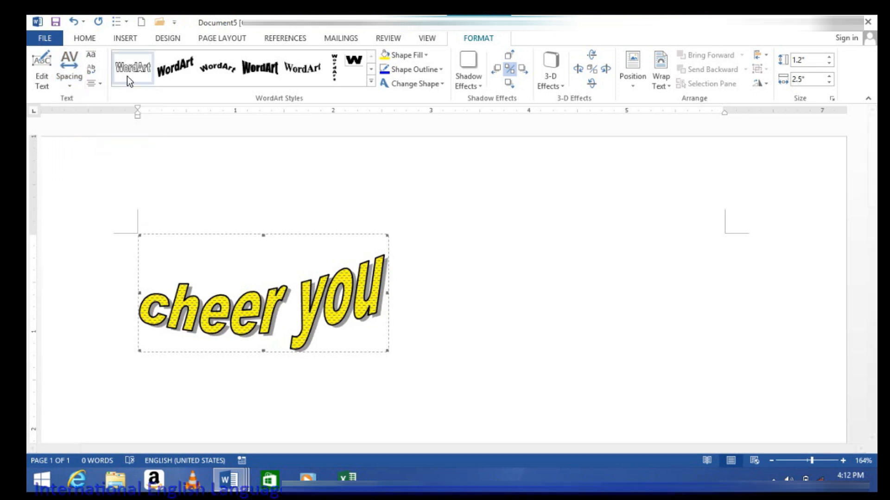
Try even letter heights and vertical text with right, word-justified and left alignment on the WordArt, and turn both effects off
left_click(92, 58)
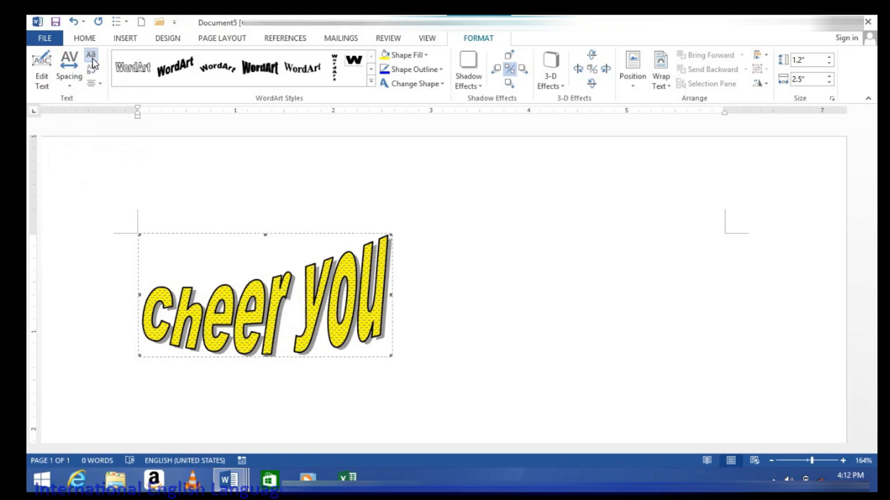
left_click(94, 59)
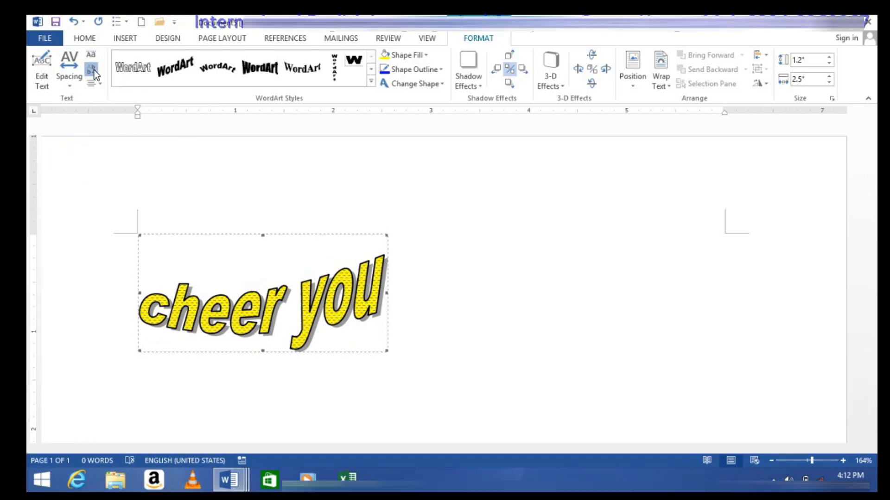
left_click(95, 71)
left_click(93, 83)
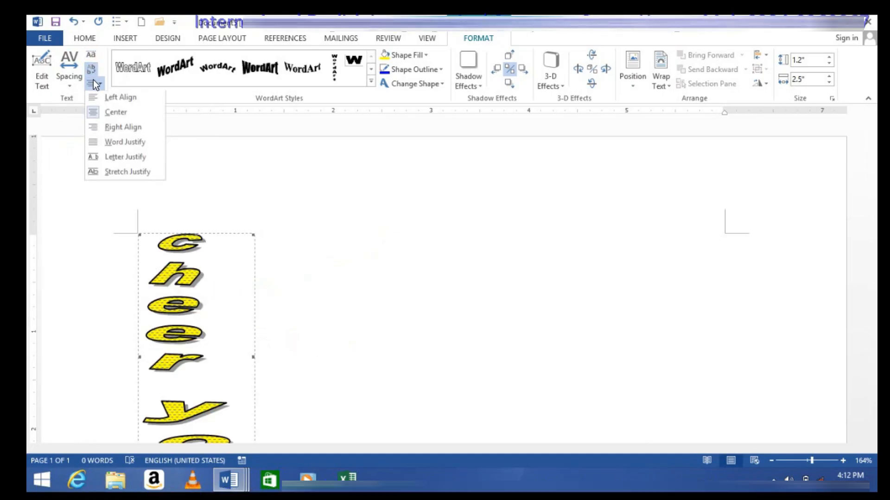
left_click(99, 130)
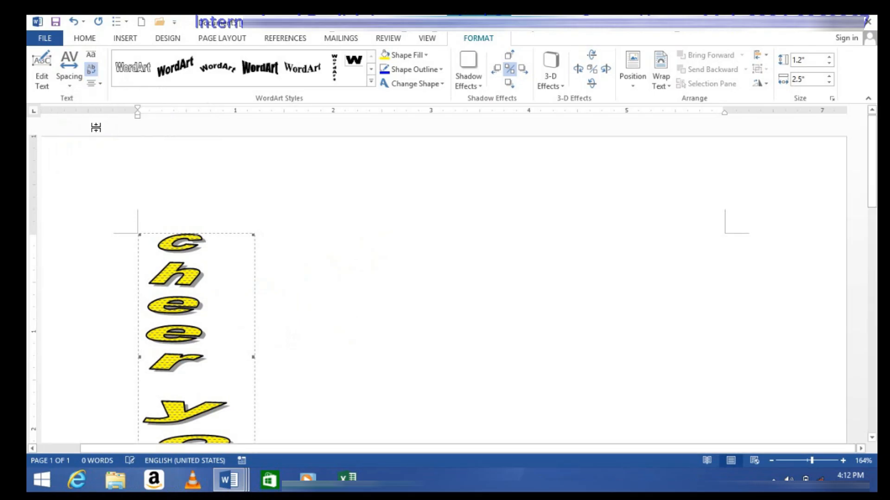
left_click(93, 83)
left_click(98, 144)
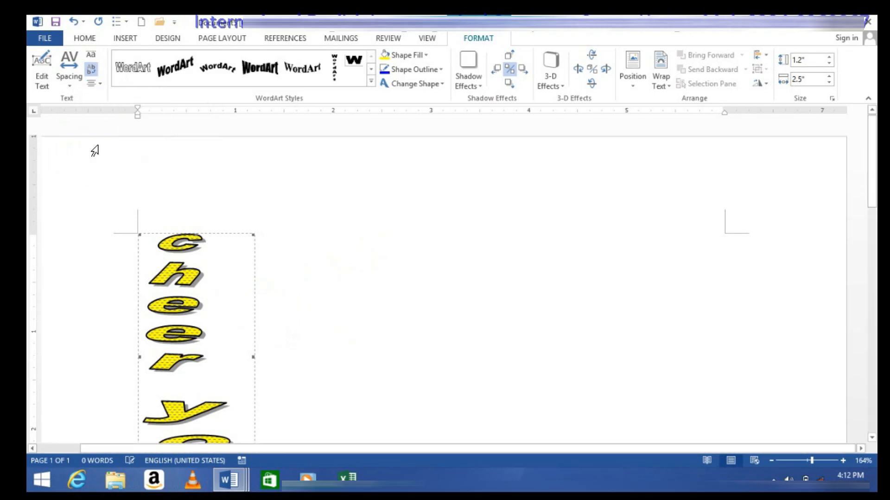
left_click(96, 84)
left_click(98, 99)
left_click(91, 69)
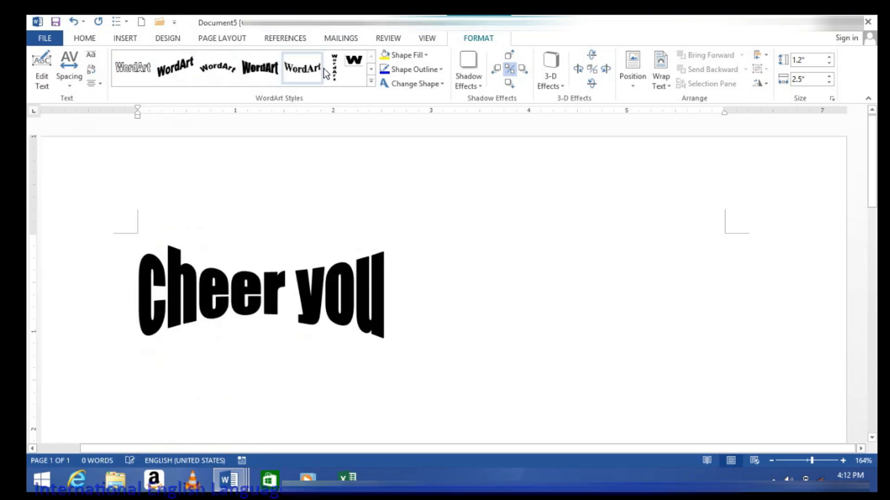
Apply the brown crumpled-paper 3-D style from the WordArt gallery to "cheer you"
left_click(369, 68)
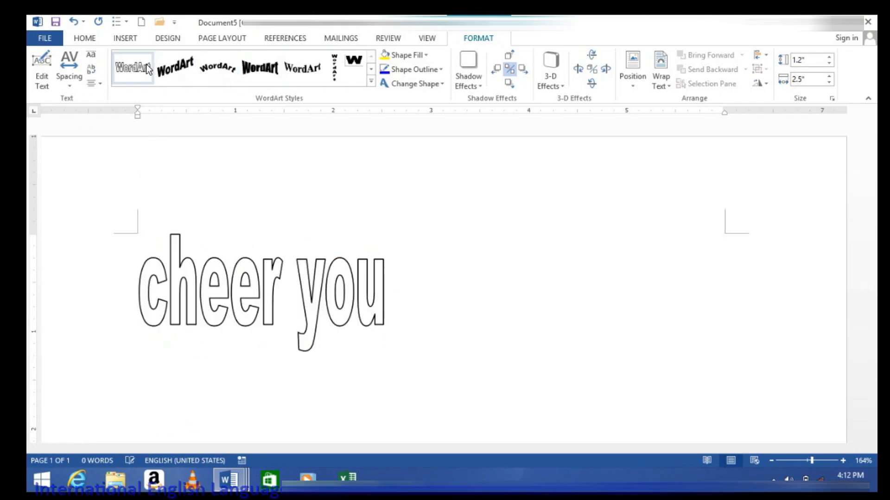
left_click(371, 81)
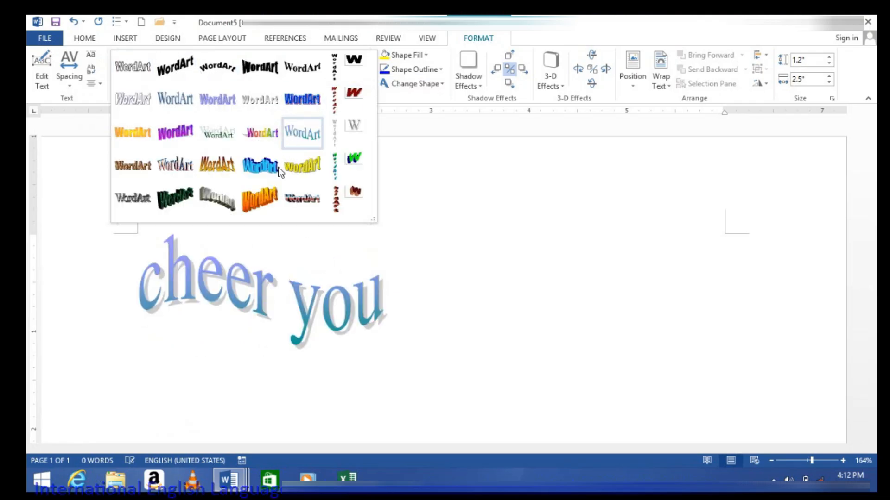
left_click(137, 165)
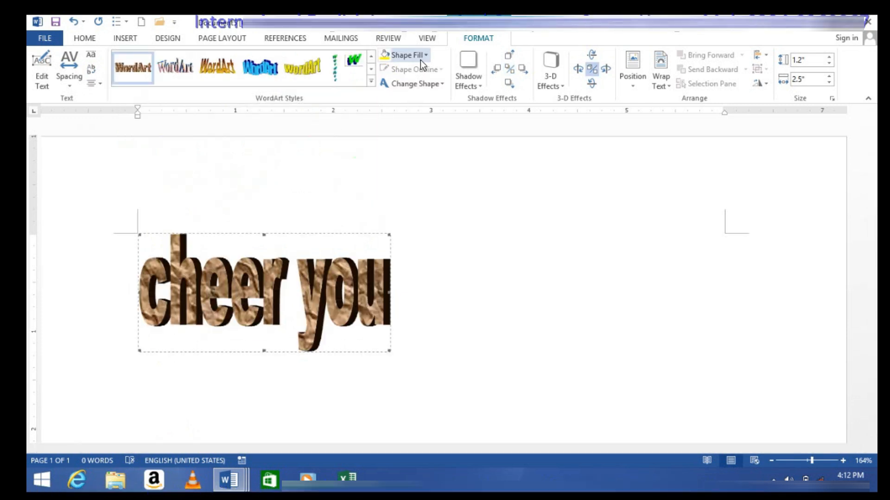
Replace the WordArt's paper texture with a plain theme color fill
left_click(426, 58)
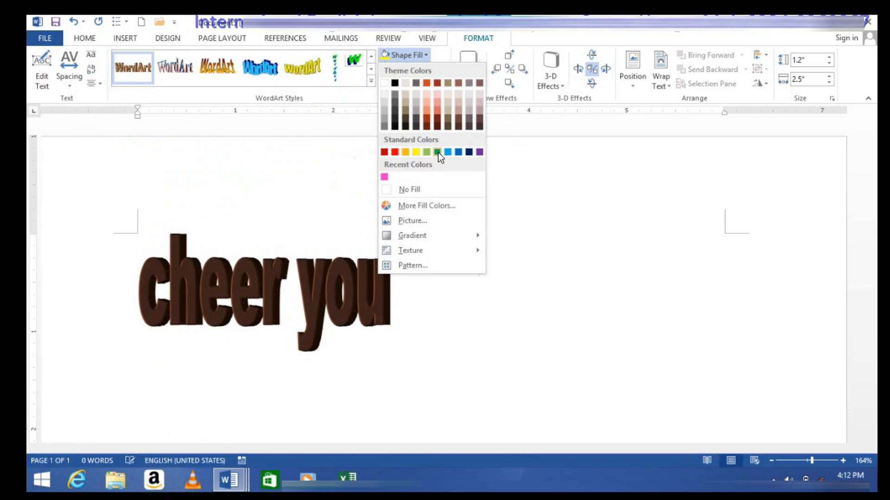
left_click(551, 208)
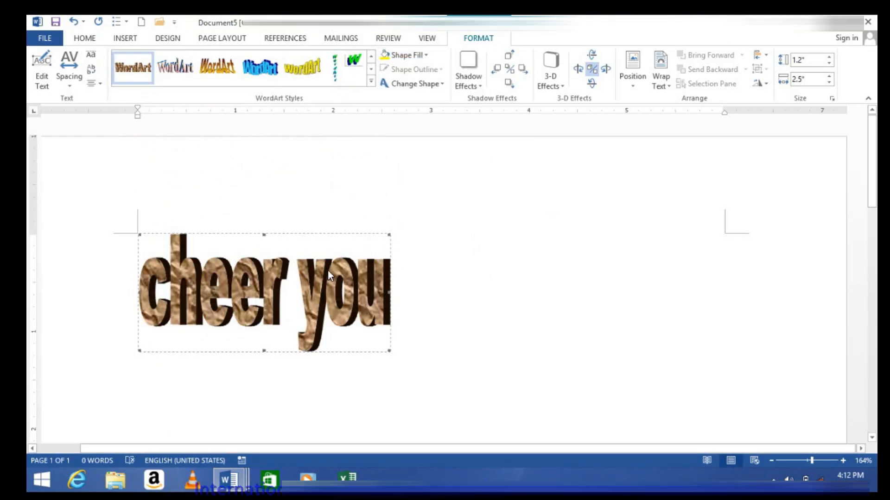
left_click(429, 54)
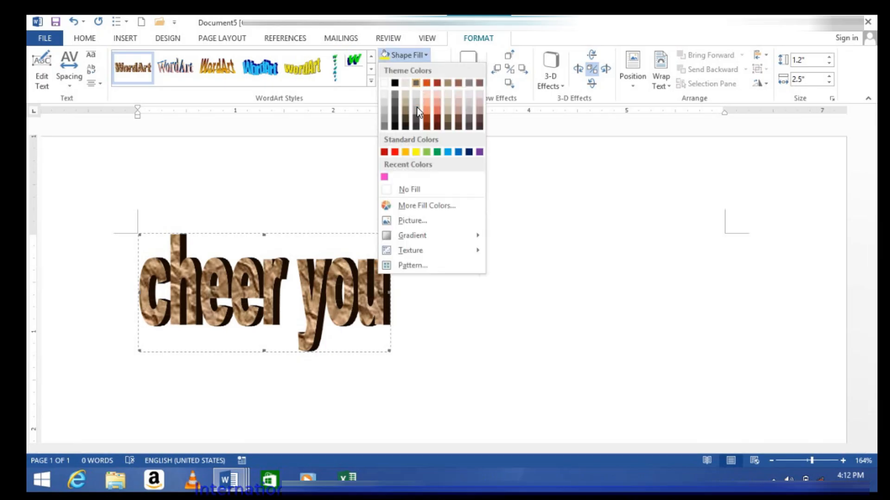
left_click(429, 111)
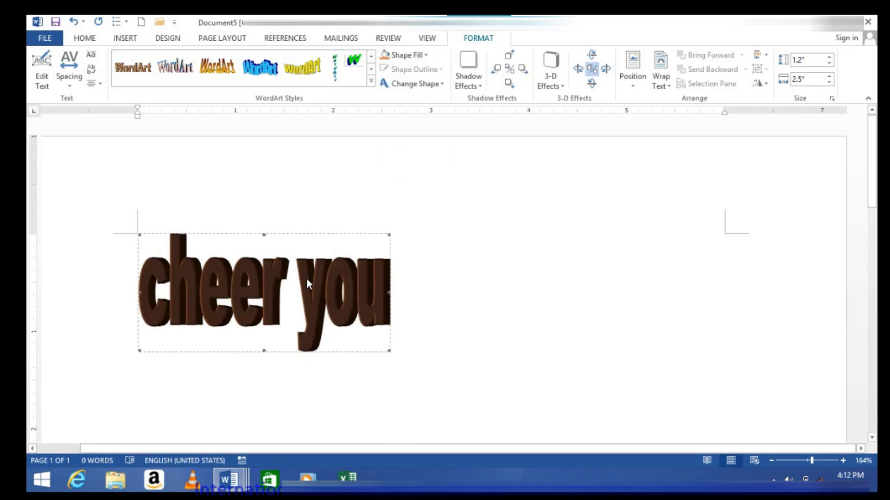
Apply the yellow wavy style to the WordArt and set its outline weight to 4½ pt
left_click(296, 71)
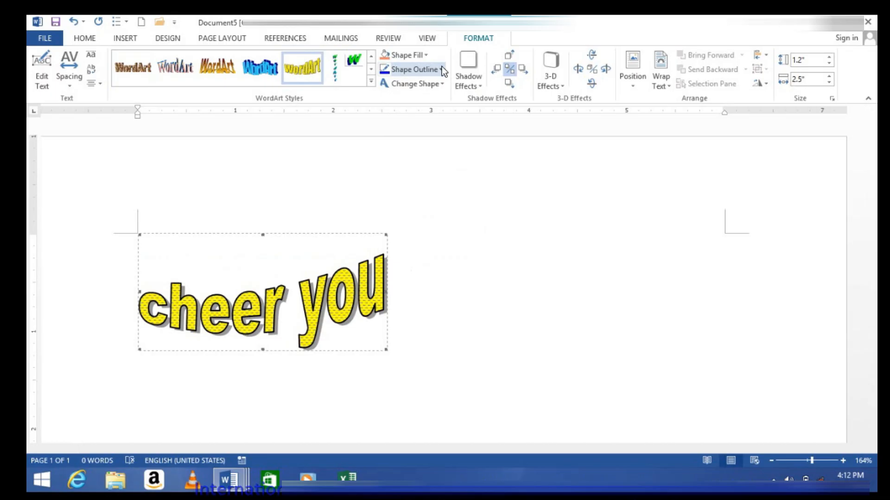
left_click(442, 69)
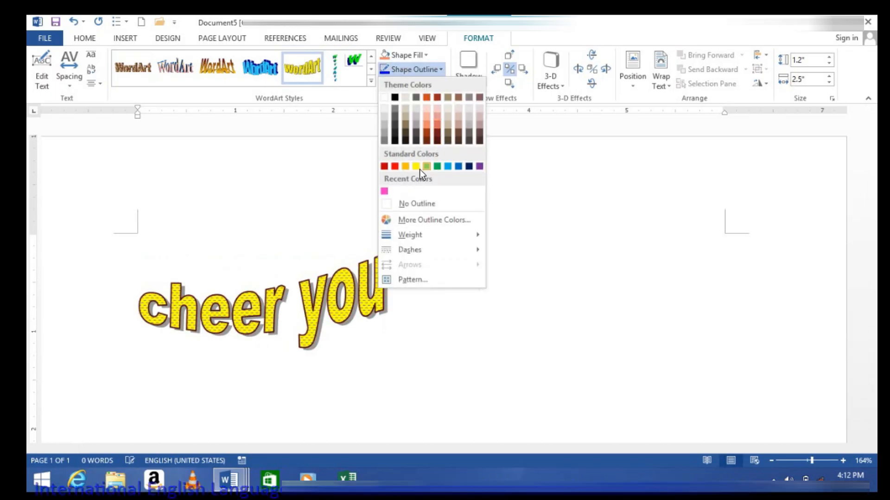
mouse_move(405, 234)
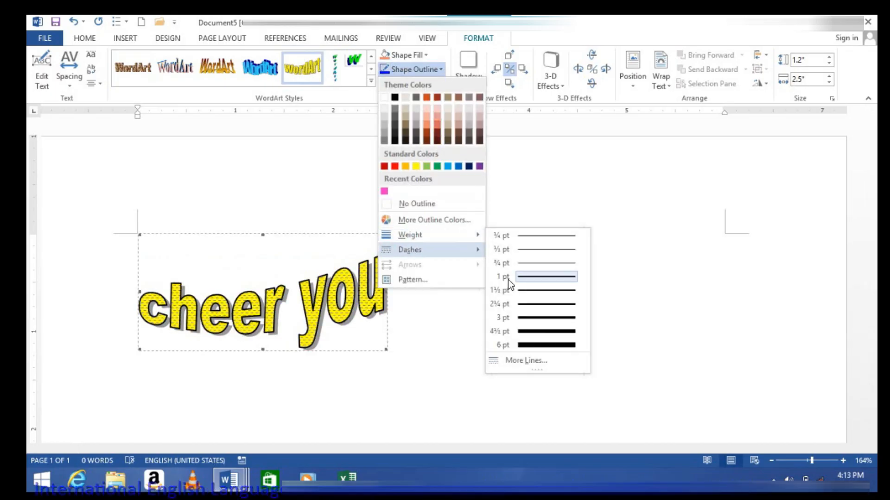
left_click(530, 326)
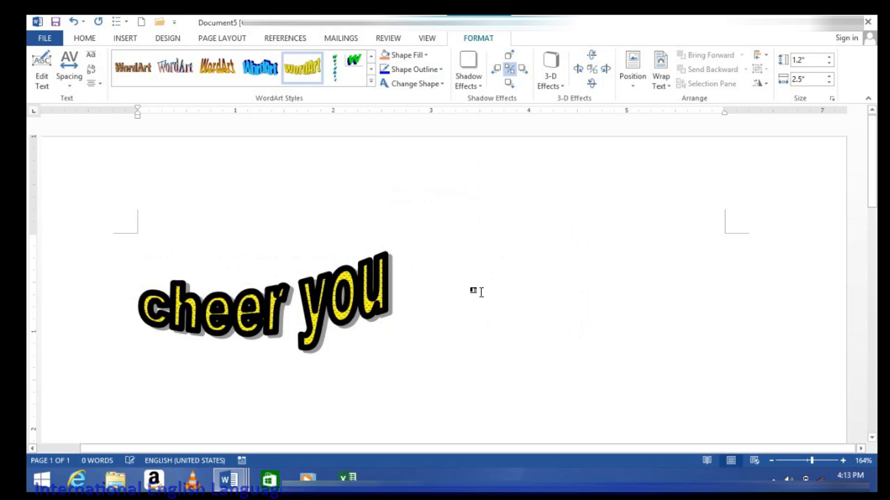
Color the WordArt's outline standard red and change its shape to the first wave warp
left_click(427, 71)
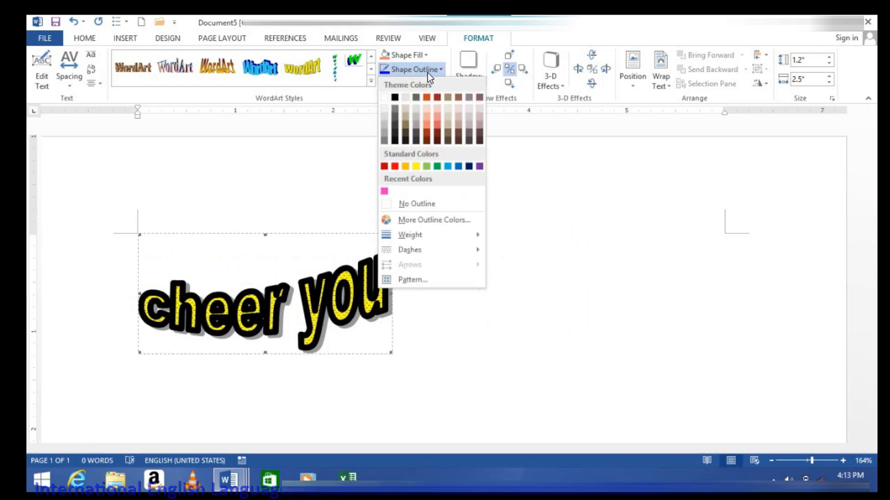
left_click(396, 166)
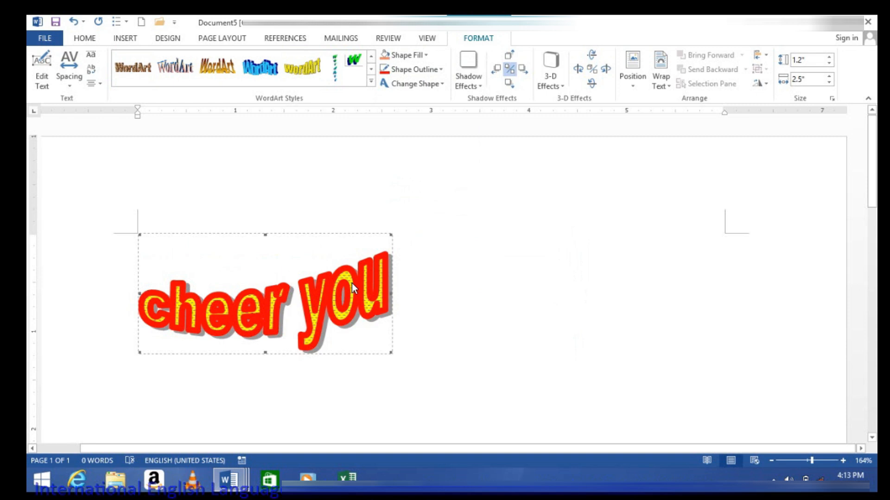
left_click(441, 83)
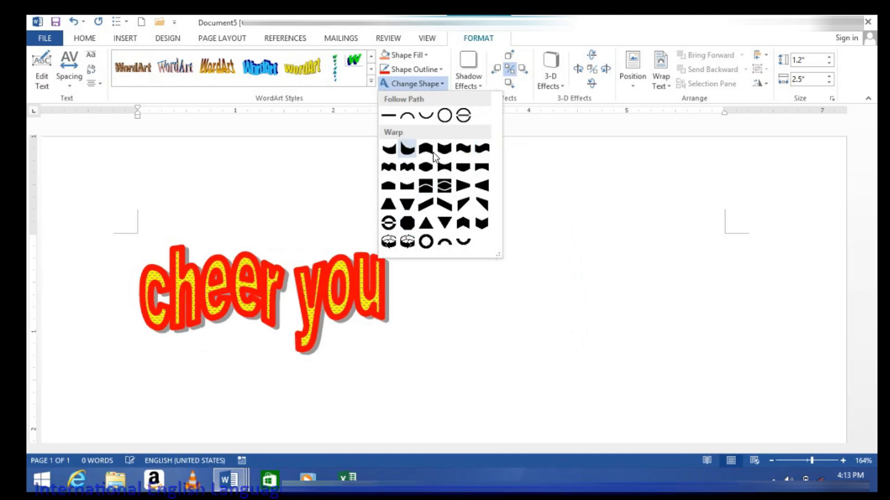
left_click(463, 148)
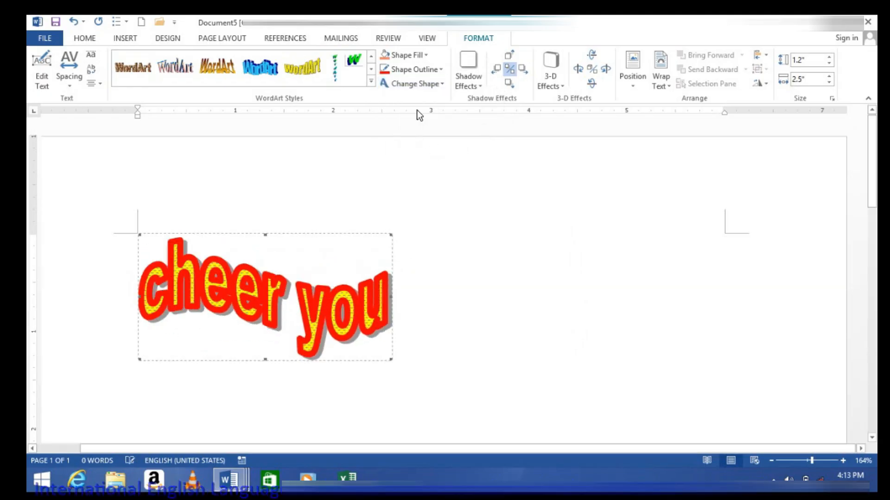
Add a perspective shadow falling to the left of the WordArt and nudge the shadow left four times
left_click(477, 87)
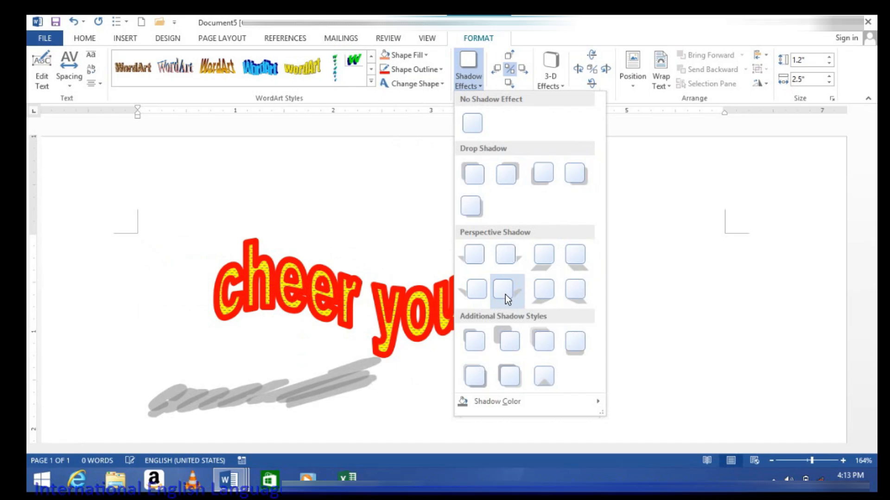
left_click(468, 261)
left_click(495, 69)
left_click(495, 69)
left_click(495, 69)
left_click(495, 69)
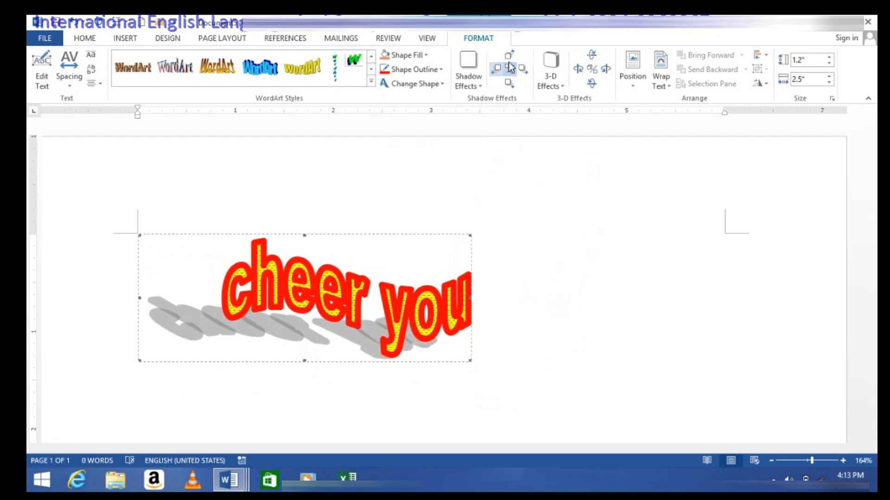
Nudge the WordArt's shadow up four times and back down three times
left_click(510, 58)
left_click(510, 57)
left_click(510, 57)
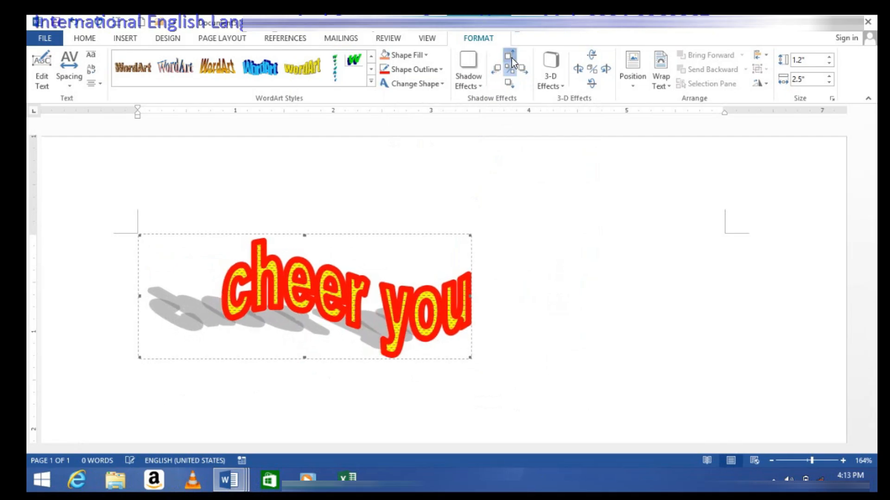
left_click(510, 58)
left_click(508, 83)
left_click(508, 83)
left_click(508, 83)
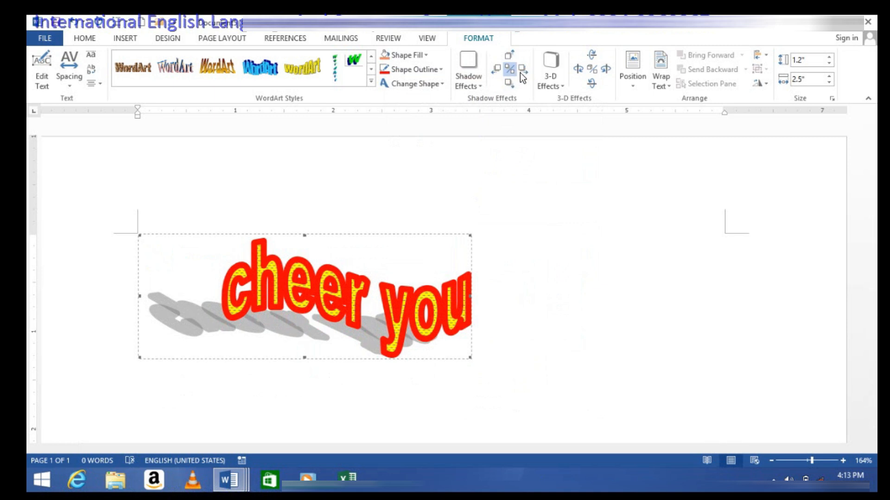
Give the WordArt a 3-D effect, tilting it right twice, left once and down once
left_click(606, 70)
left_click(606, 71)
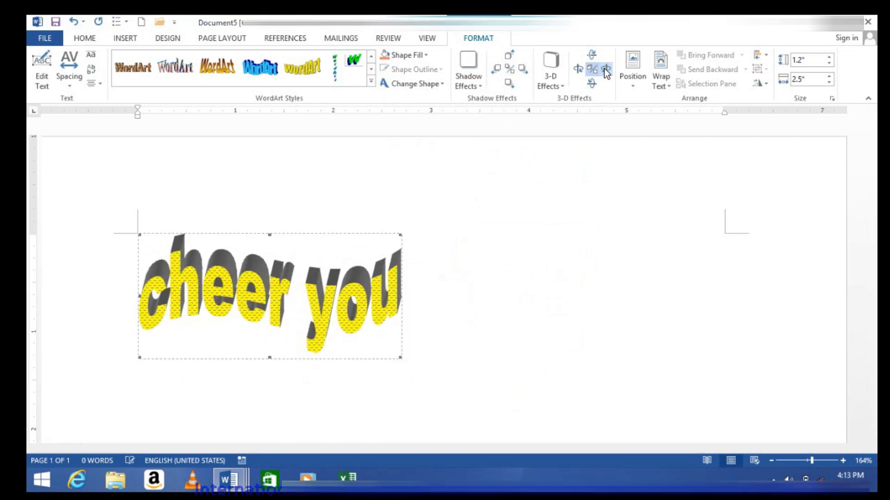
left_click(578, 70)
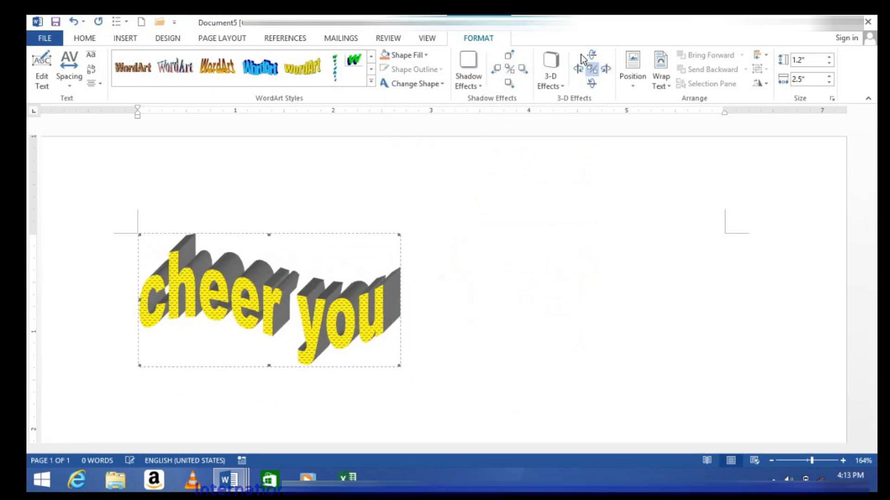
left_click(593, 85)
Look through the page position and text wrapping options for the WordArt
left_click(637, 88)
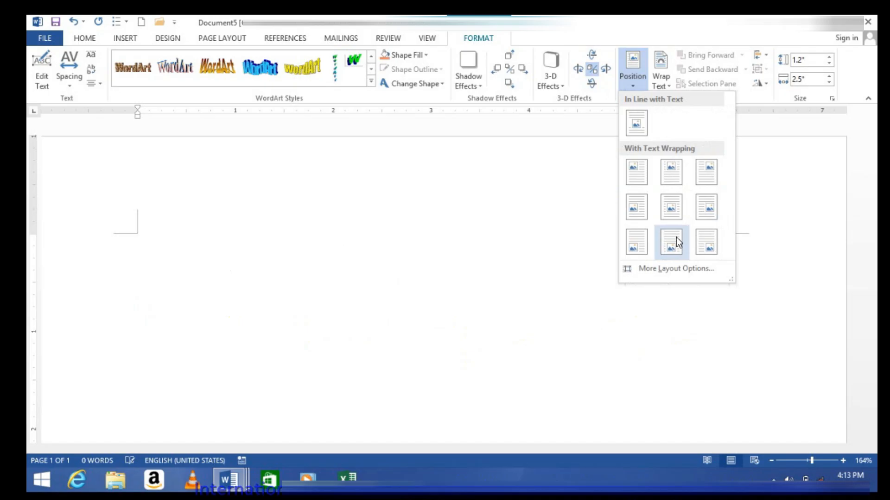
left_click(662, 84)
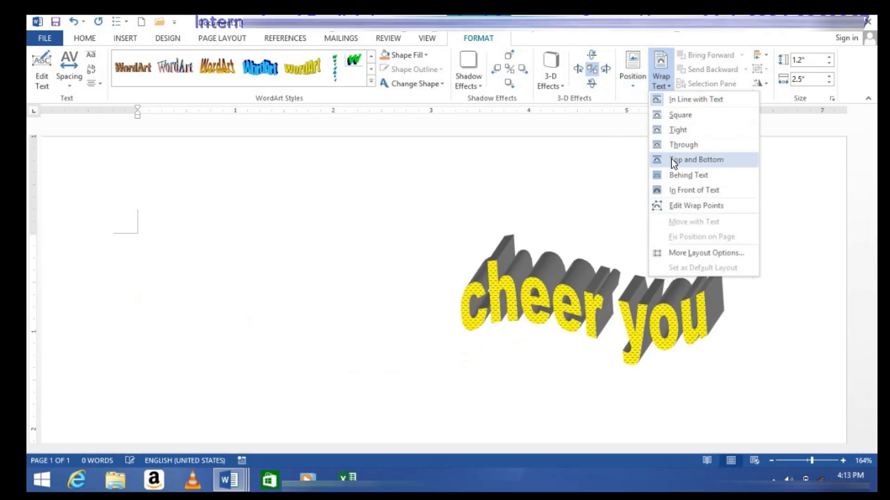
left_click(368, 244)
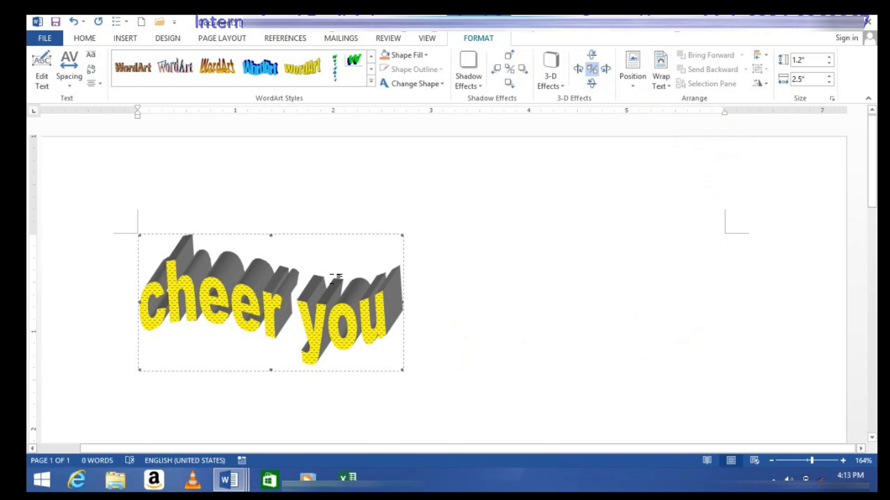
Delete the WordArt from the page and look over the WordArt style gallery
key("Delete")
left_click(119, 41)
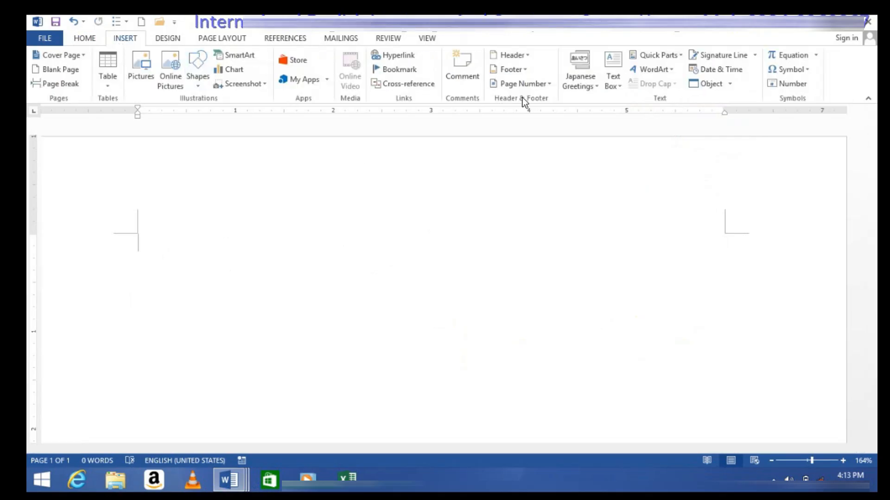
left_click(672, 70)
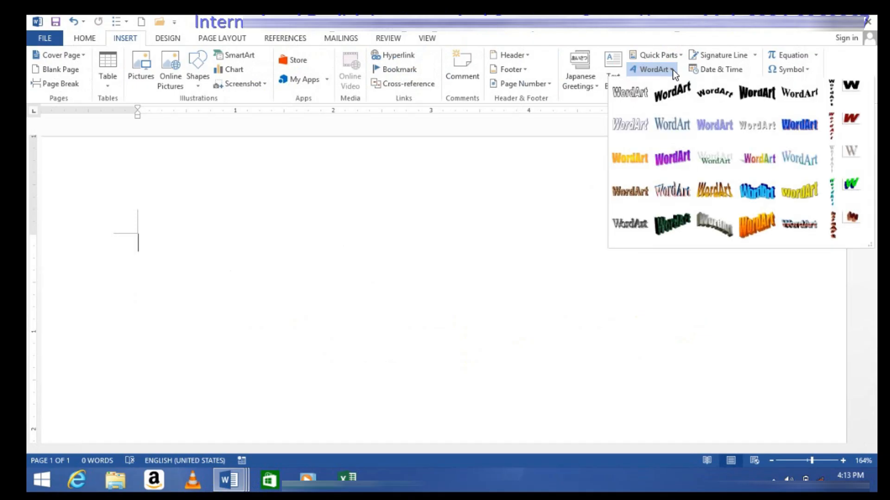
left_click(512, 278)
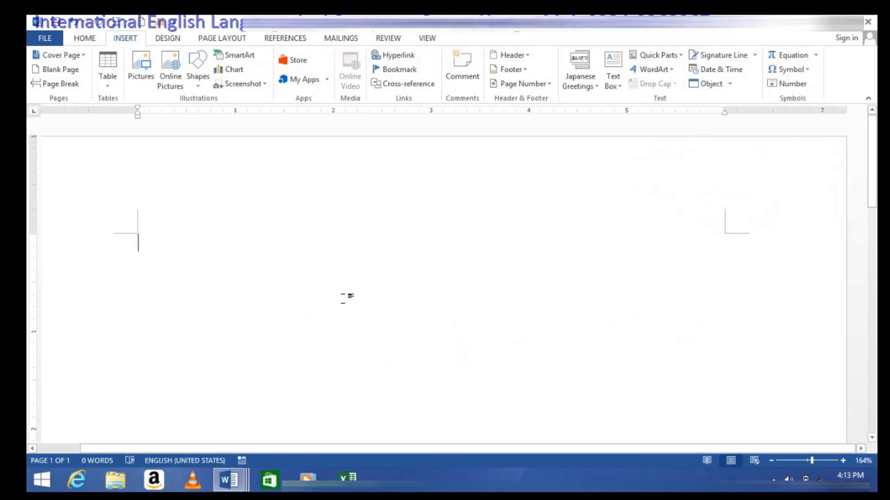
Generate sample paragraphs in the empty document with the =rand() function
type("=ra")
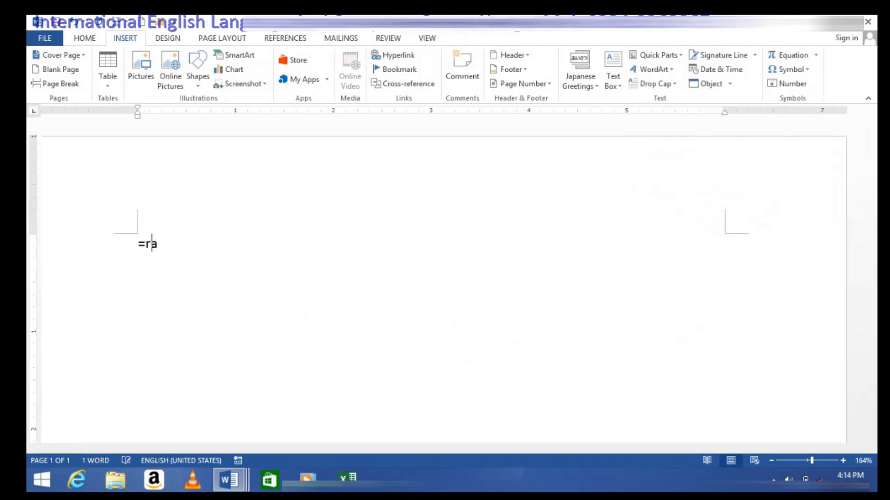
type("nd()")
key("Return")
scroll(30, 383, "up", 5)
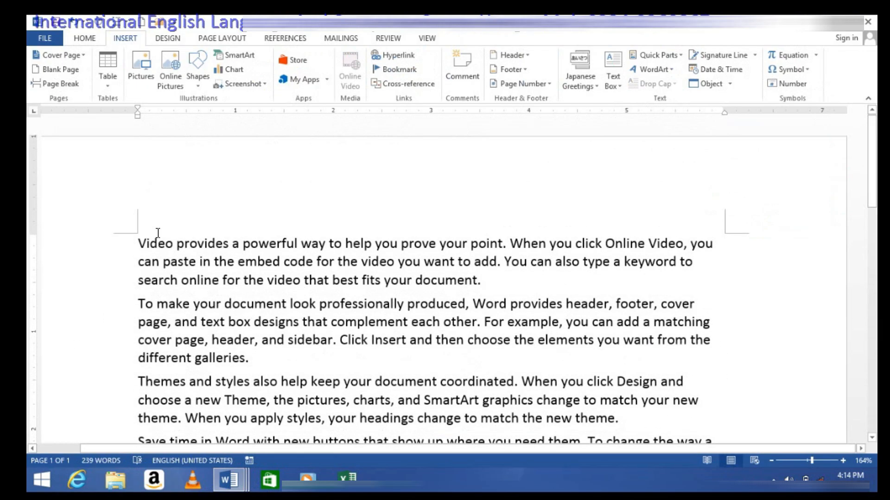
Turn the first paragraph's initial V into a dropped capital spanning 5 lines with a 3" distance from the text
left_click_drag(144, 250, 125, 229)
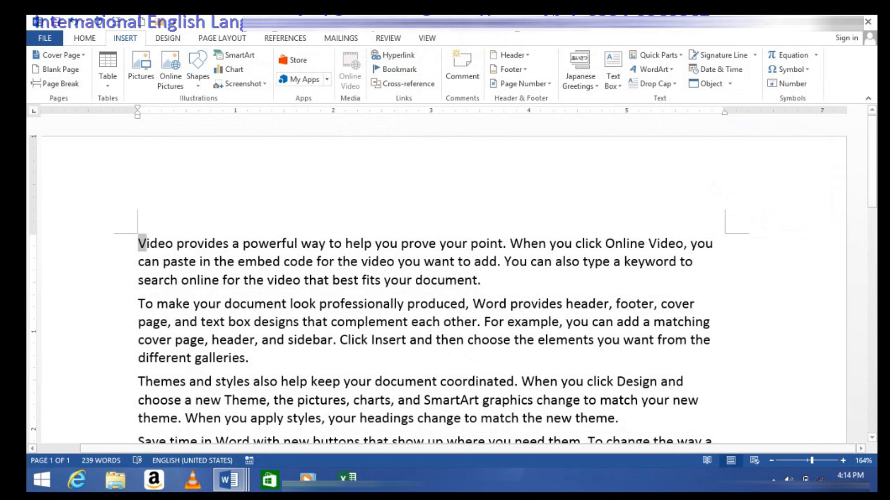
left_click(668, 73)
left_click(668, 71)
left_click(671, 86)
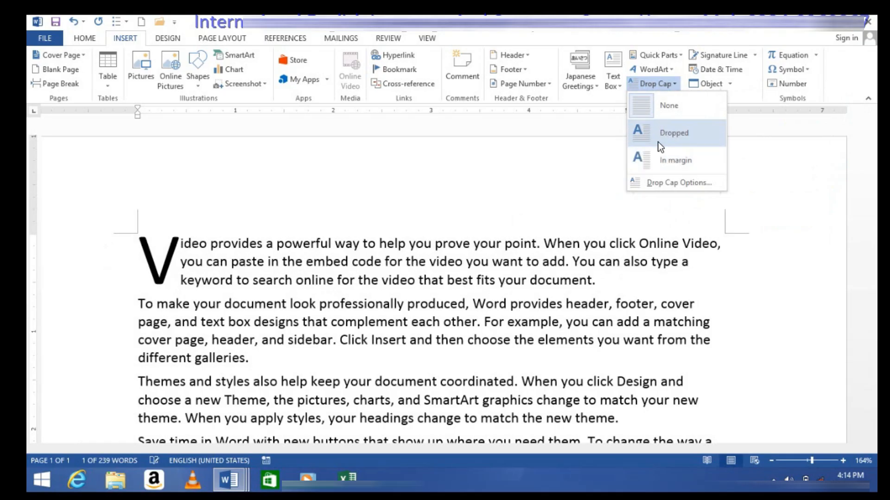
left_click(654, 183)
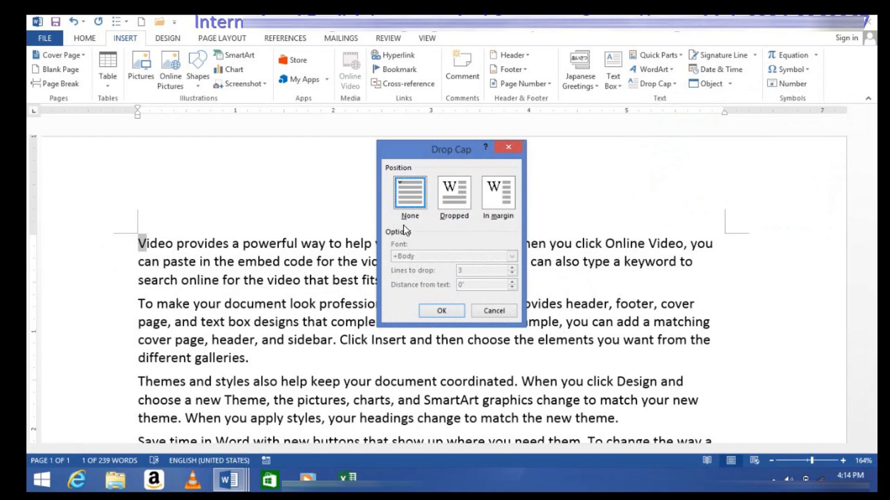
left_click(453, 204)
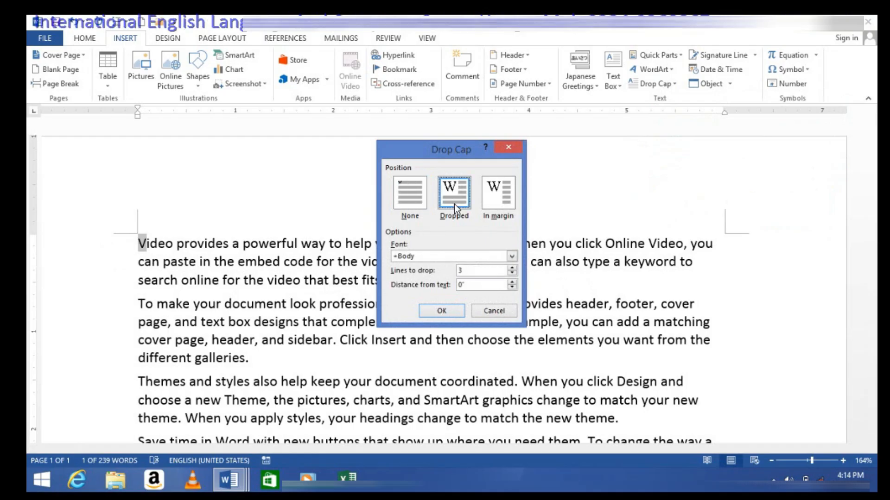
left_click(511, 258)
left_click(510, 259)
key("Tab")
type("5")
left_click_drag(479, 286, 432, 285)
type("3")
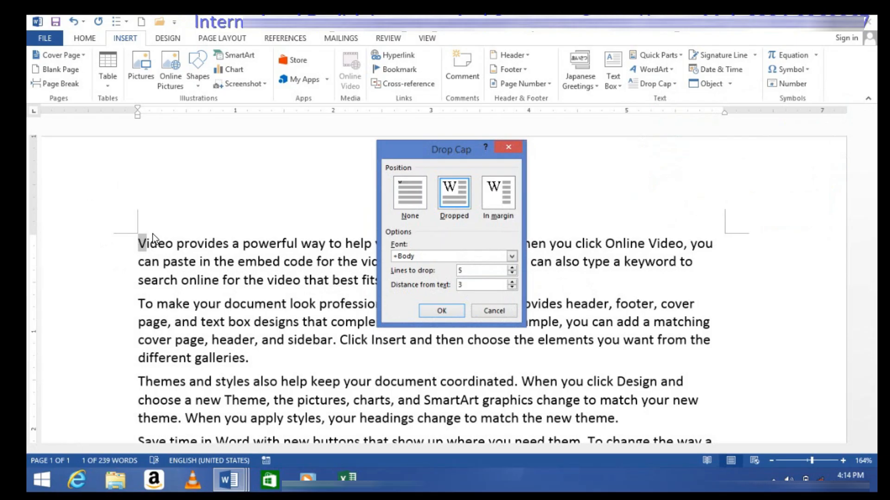
left_click(430, 316)
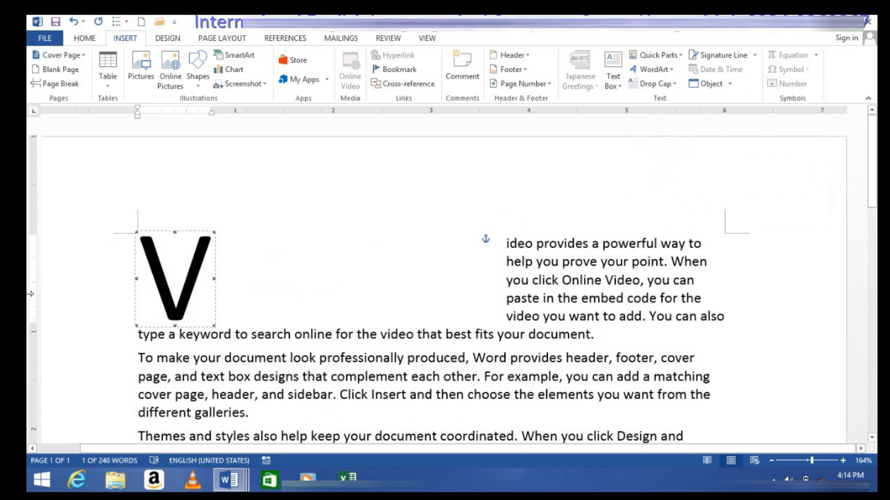
Set the drop cap's distance from the text to 0"
left_click(670, 88)
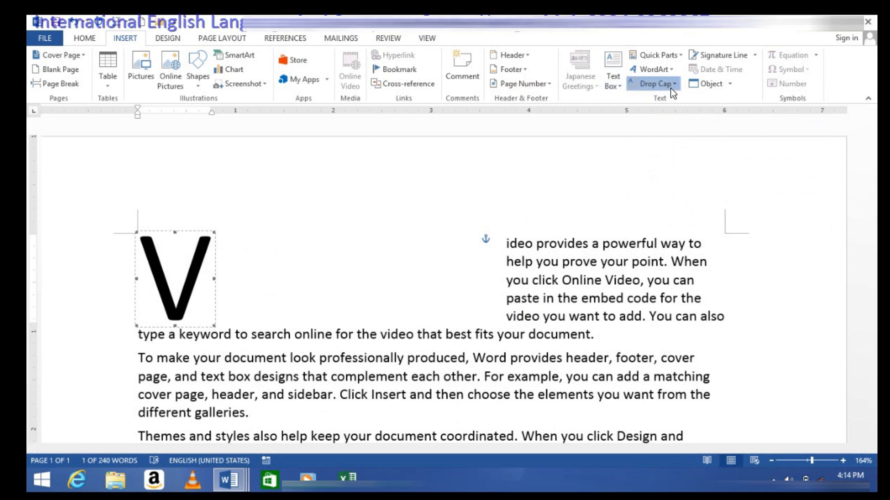
left_click(662, 182)
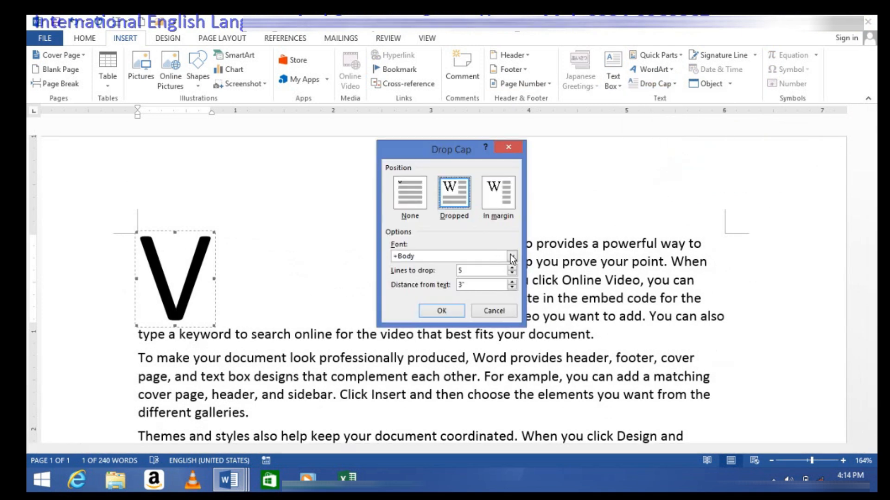
type("0")
left_click(441, 311)
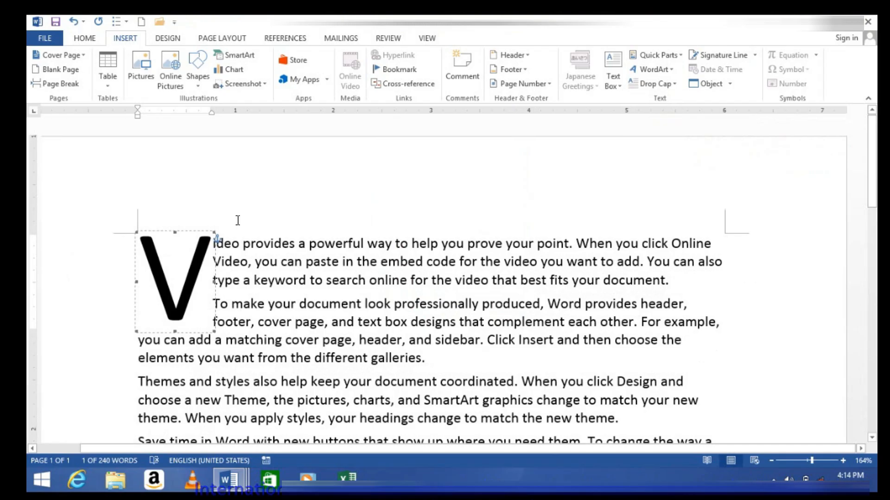
Delete all the content of the document, including the drop cap
key("ctrl+a")
key("Delete")
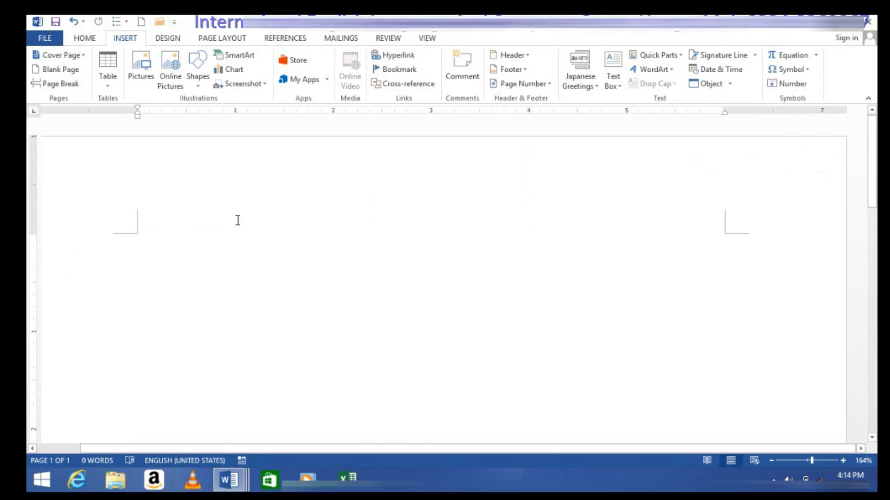
type("=r")
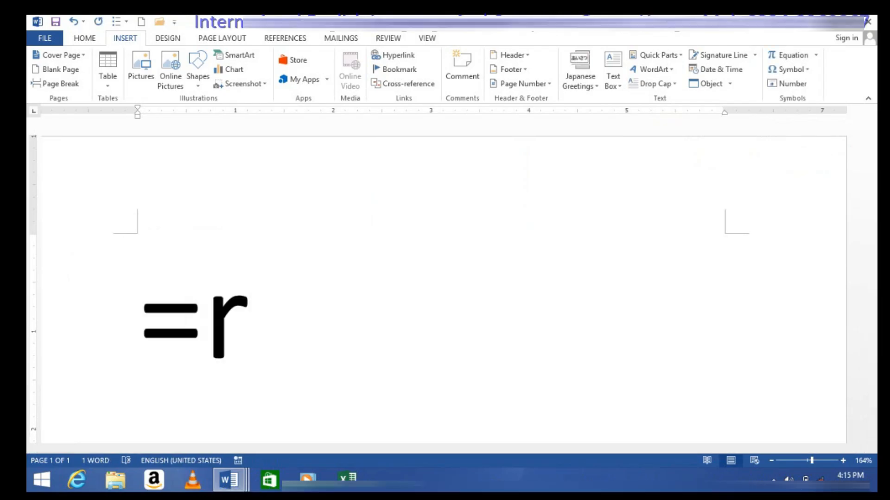
key("BackSpace")
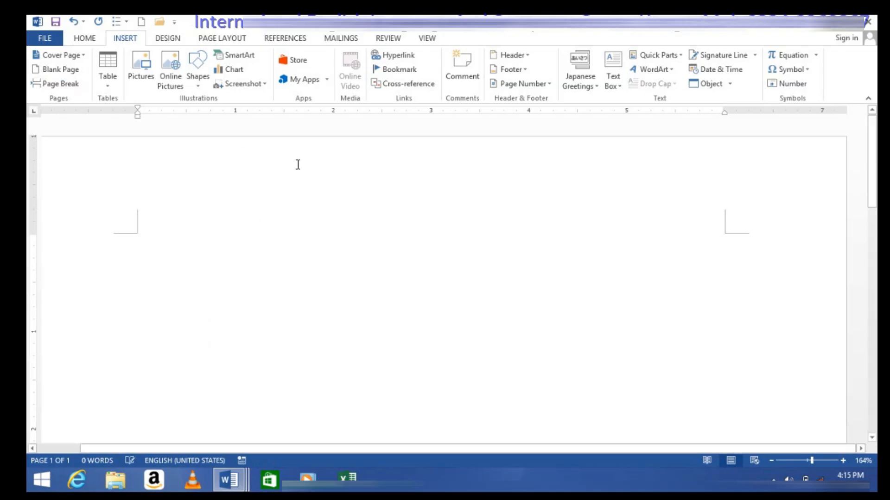
type("vj")
key("BackSpace")
key("BackSpace")
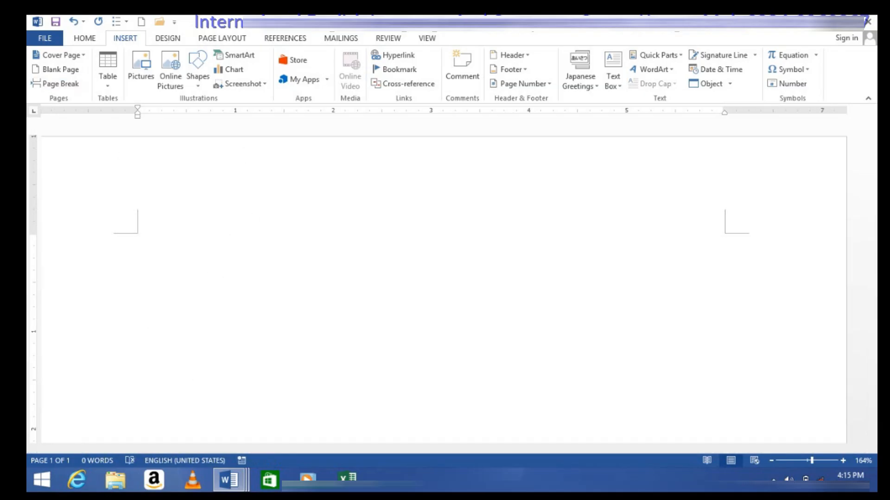
Create a new blank document and generate sample paragraphs with =rand() below a few empty lines
left_click(141, 21)
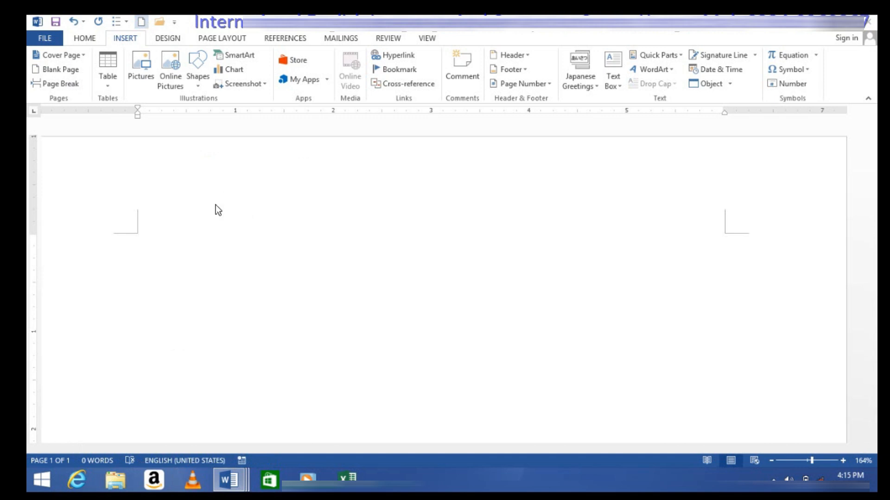
type("=")
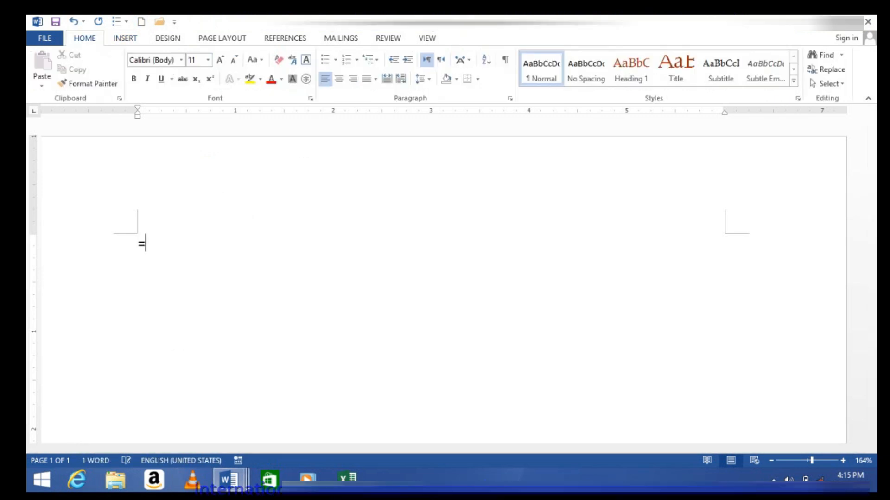
key("BackSpace")
key("Return")
type("=ram")
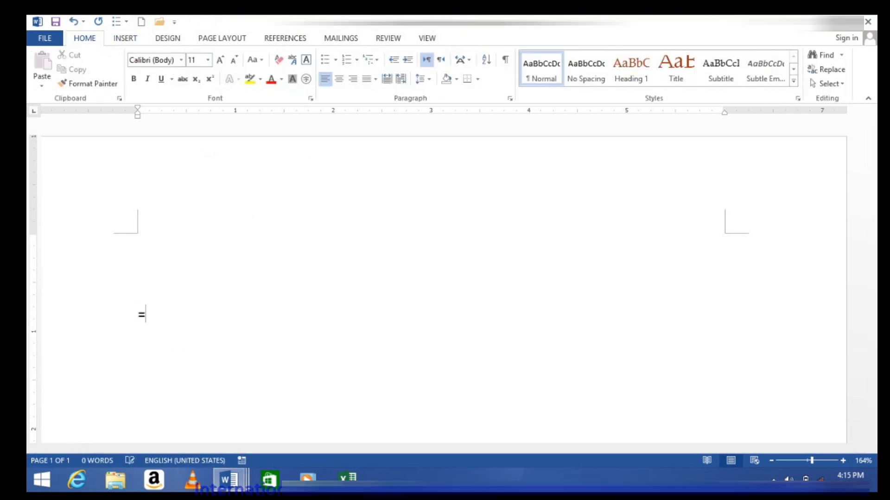
key("BackSpace")
type("n")
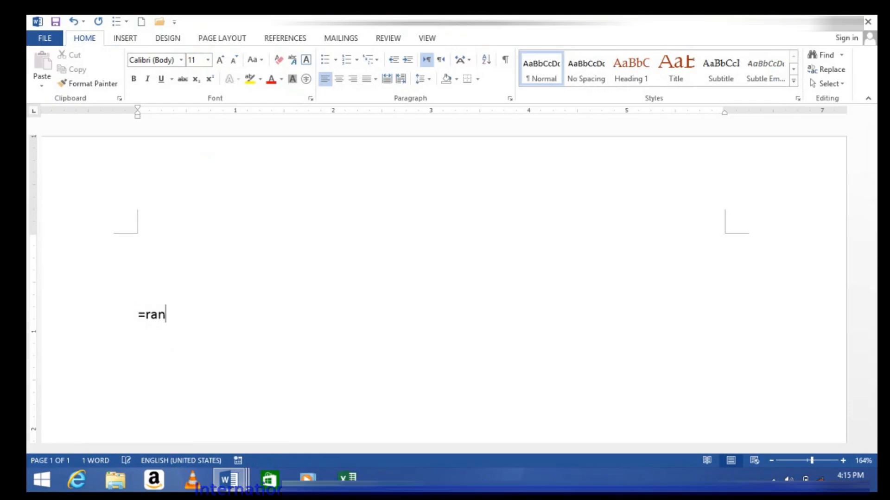
type("d()")
key("Return")
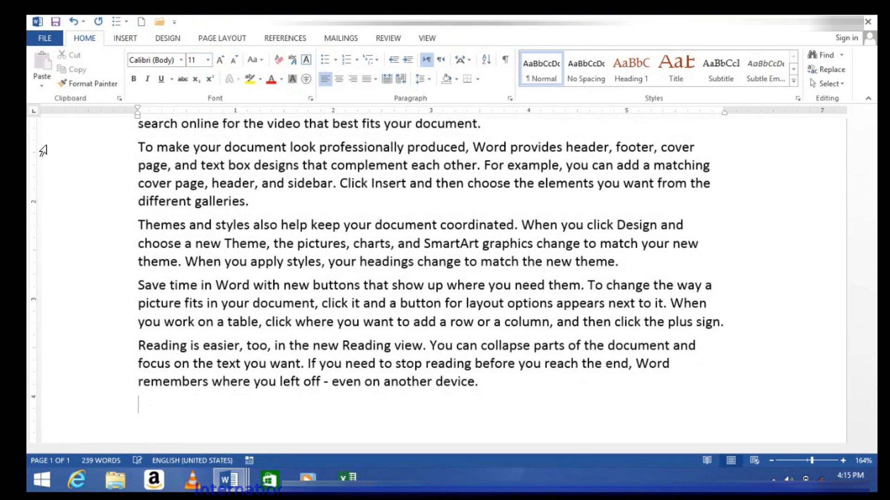
Insert a signature line on the empty first line with the suggested signer's name and the title "Designeer"
scroll(132, 177, "up", 8)
left_click(161, 252)
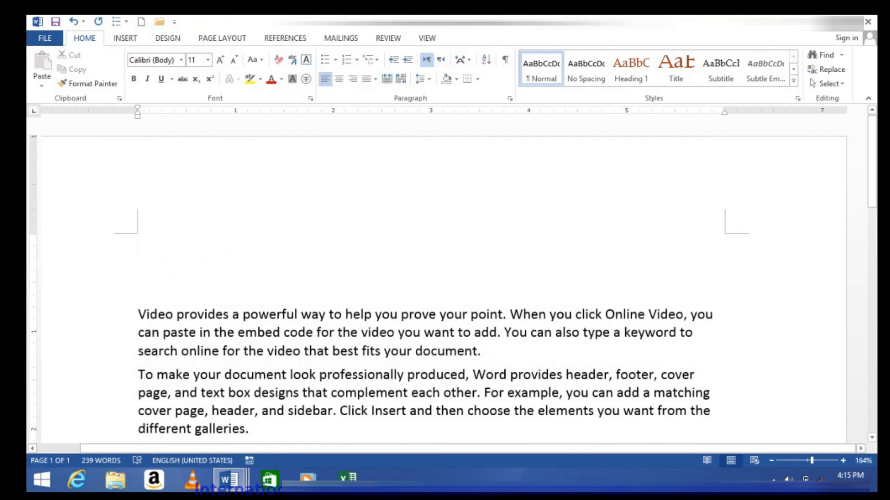
left_click(130, 41)
left_click(738, 57)
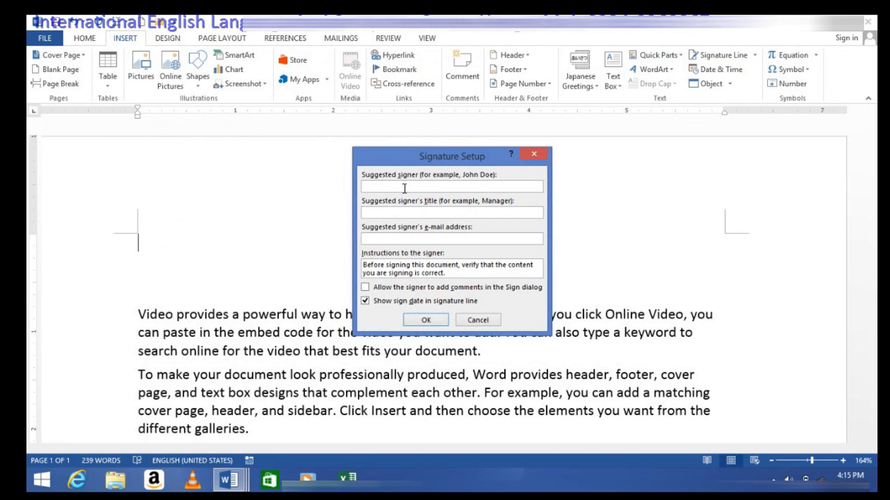
type("LK")
key("BackSpace")
type("ALK")
key("BackSpace")
key("BackSpace")
type("KEEL")
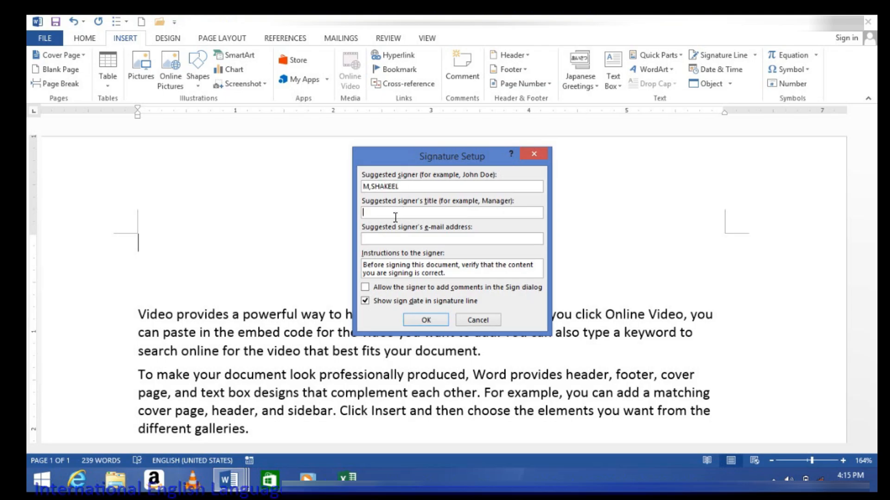
type("Designeer")
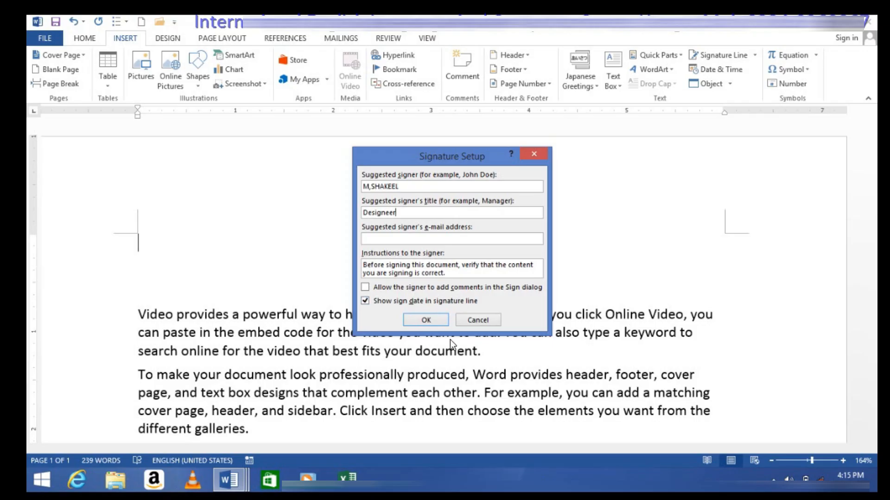
left_click(432, 320)
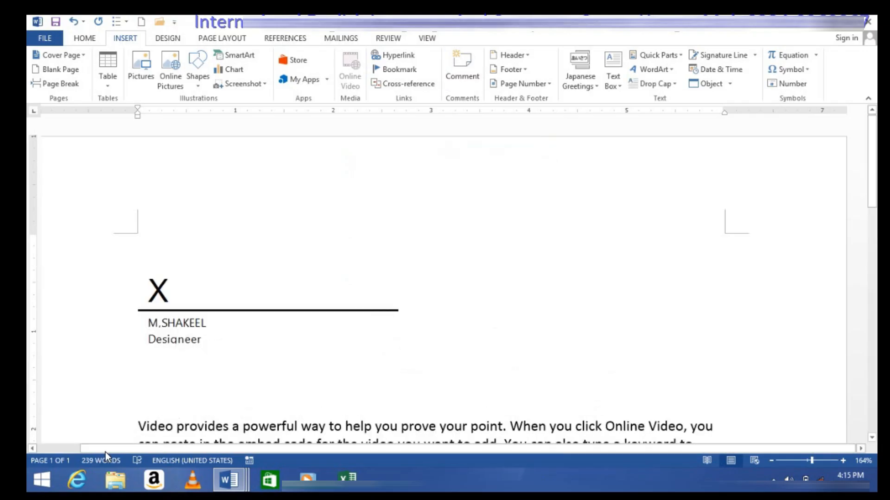
double_click(174, 328)
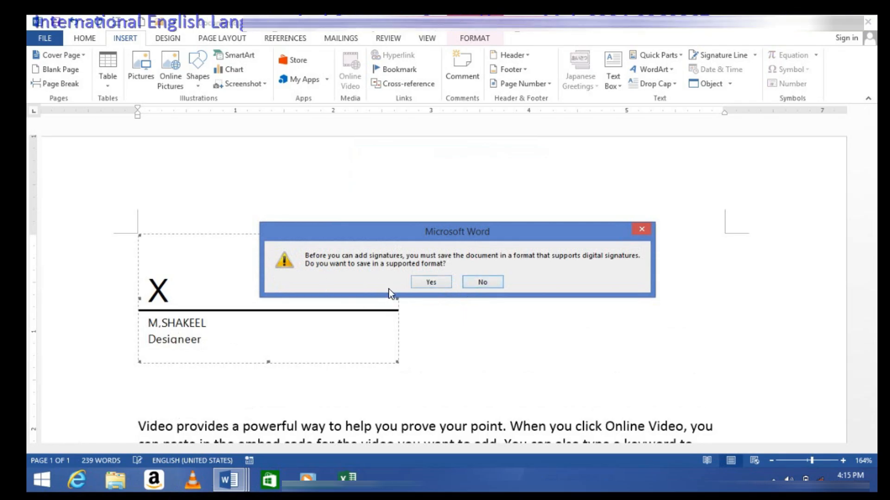
left_click(441, 280)
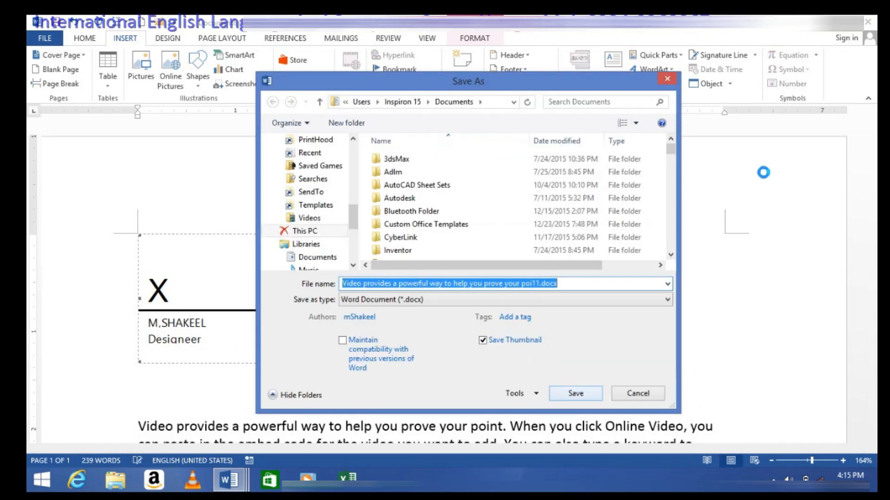
left_click(669, 81)
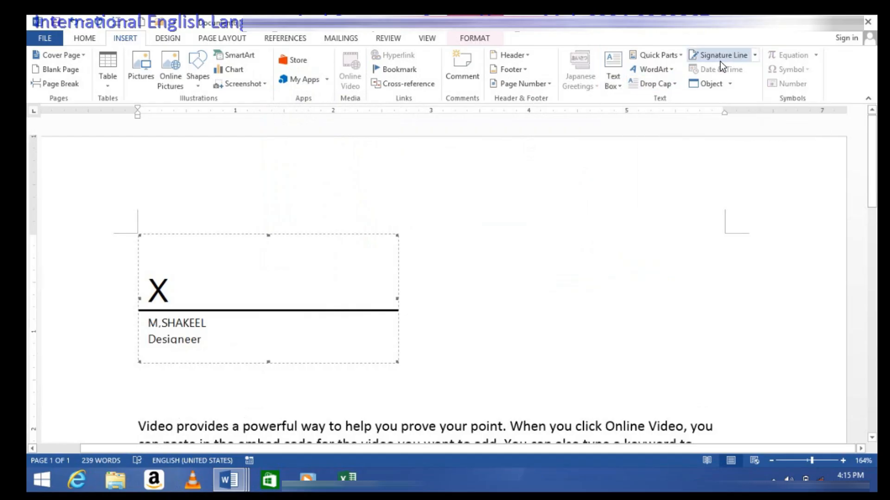
Set the signature line's text wrapping to Square and move it to the right of the first paragraph
left_click(463, 38)
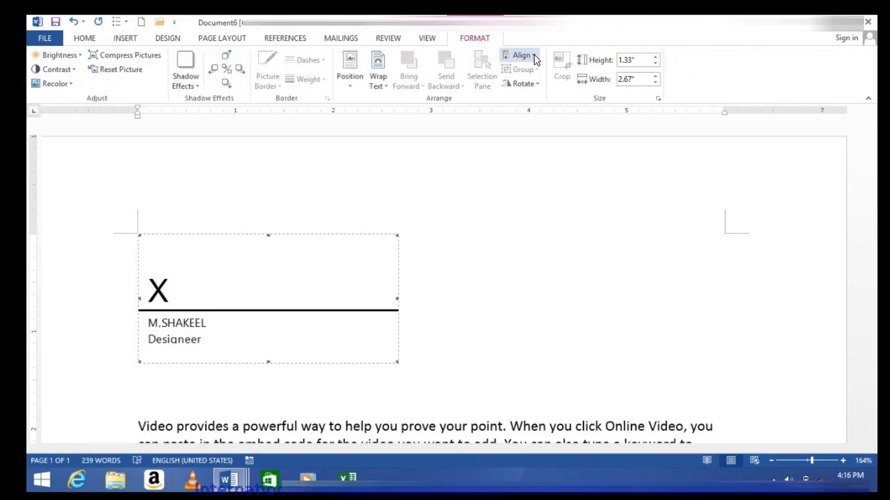
left_click(381, 85)
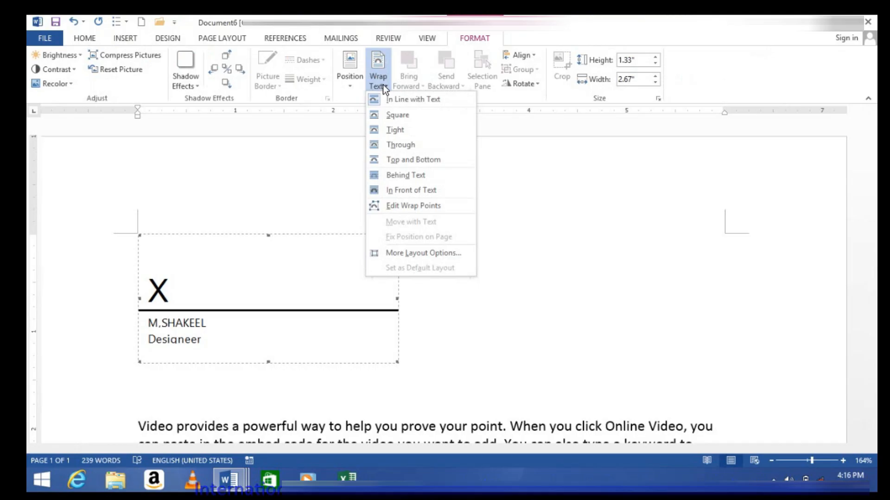
left_click(380, 116)
mouse_move(521, 318)
left_mouse_down()
mouse_move(452, 268)
mouse_move(307, 279)
mouse_move(513, 334)
mouse_move(532, 348)
left_mouse_up()
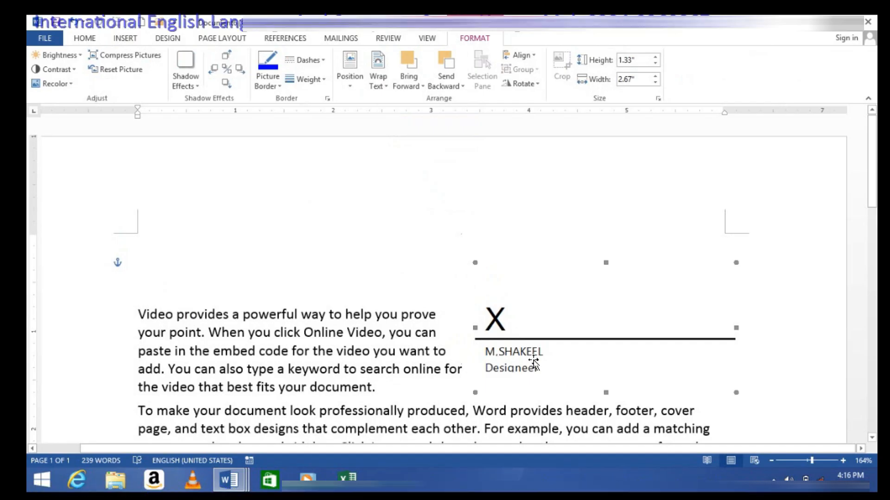
Replace the signature line with the current date in the long weekday format, "Wednesday, February 10, 2016"
key("Delete")
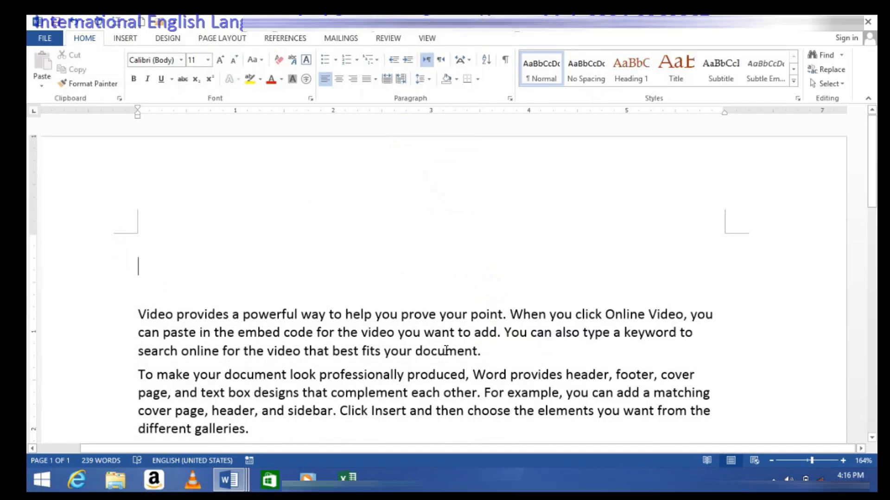
left_click(122, 38)
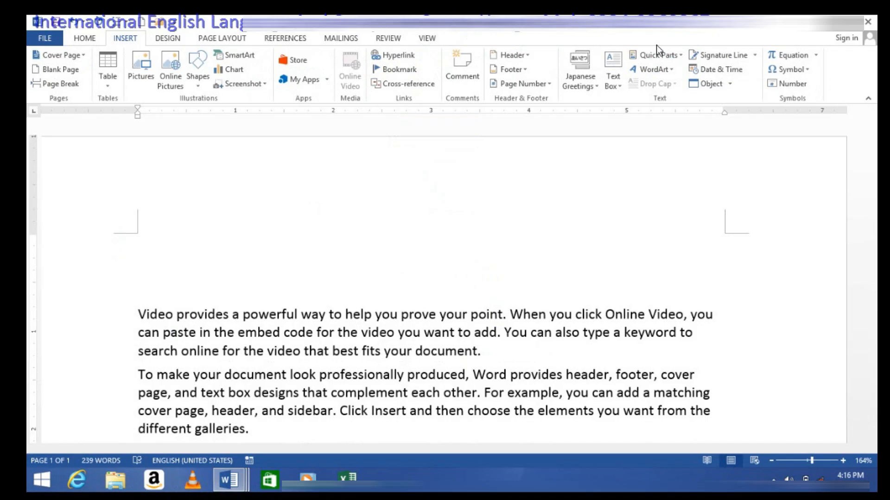
left_click(737, 70)
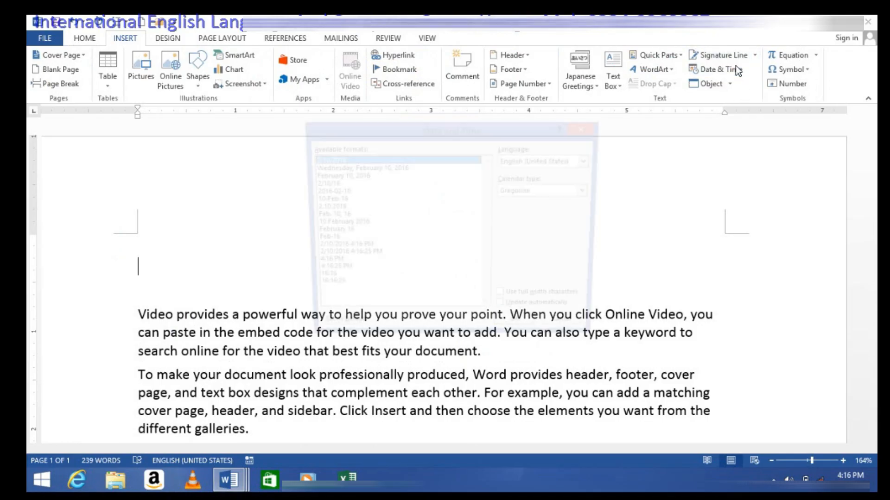
left_click(340, 168)
left_click(333, 176)
left_click(331, 192)
left_click(338, 159)
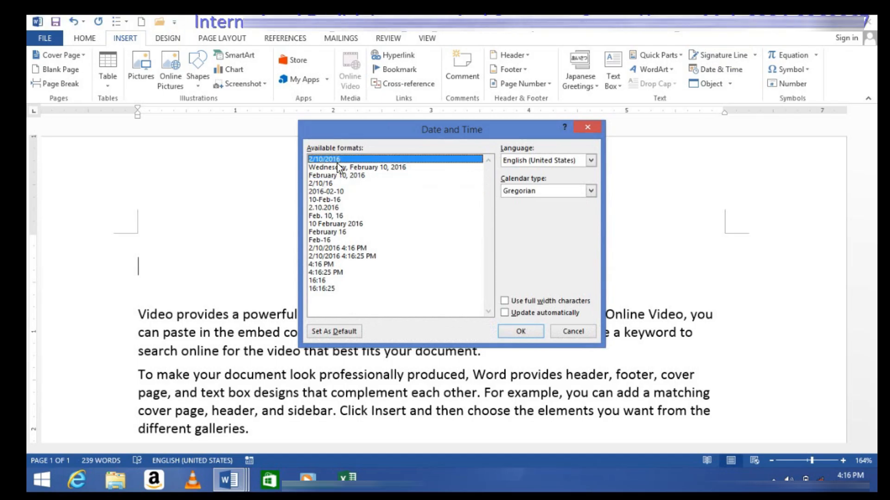
left_click(336, 168)
left_click(330, 183)
left_click(329, 199)
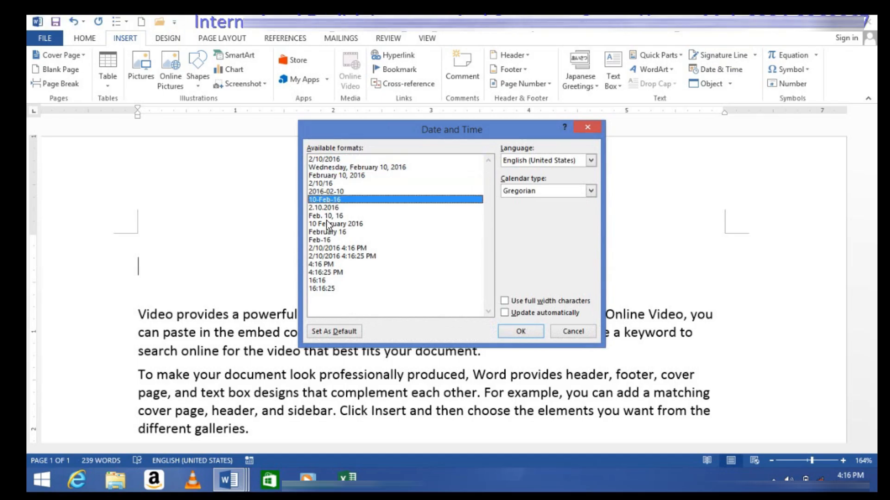
left_click(324, 208)
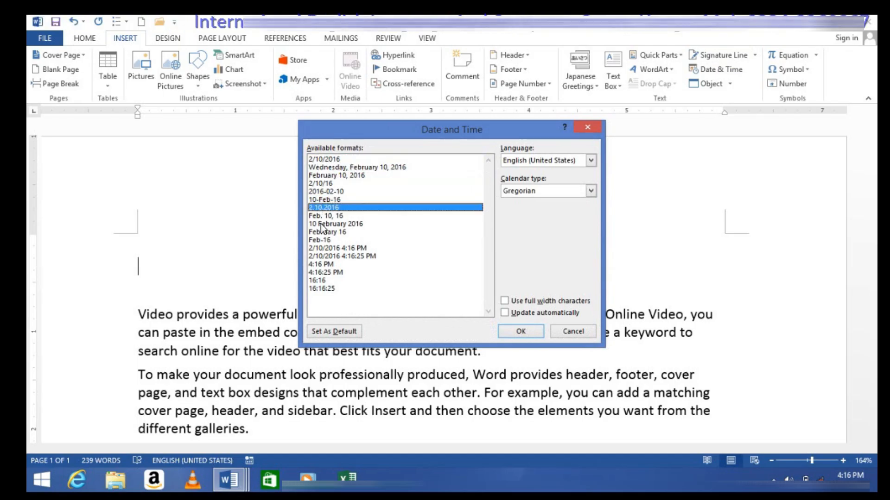
left_click(337, 167)
left_click(514, 332)
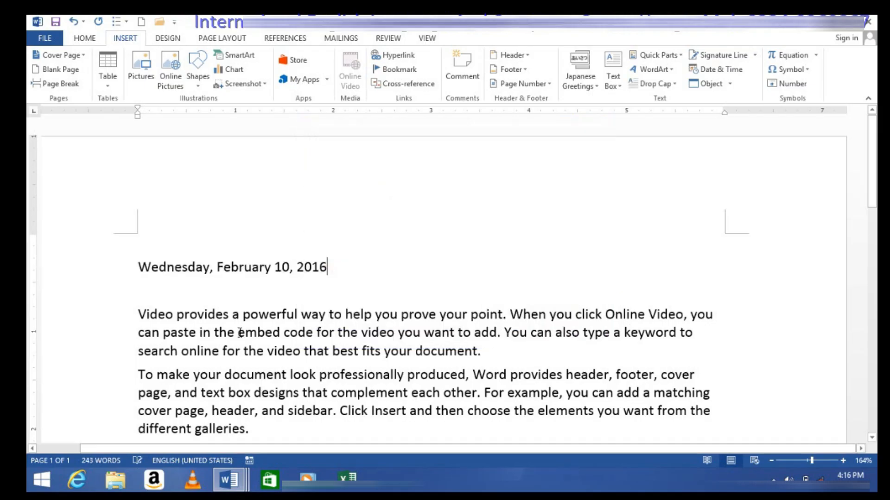
Insert the date in the short format "Feb-16" two lines below the first date, as normal text followed by a new line
key("Return")
key("Return")
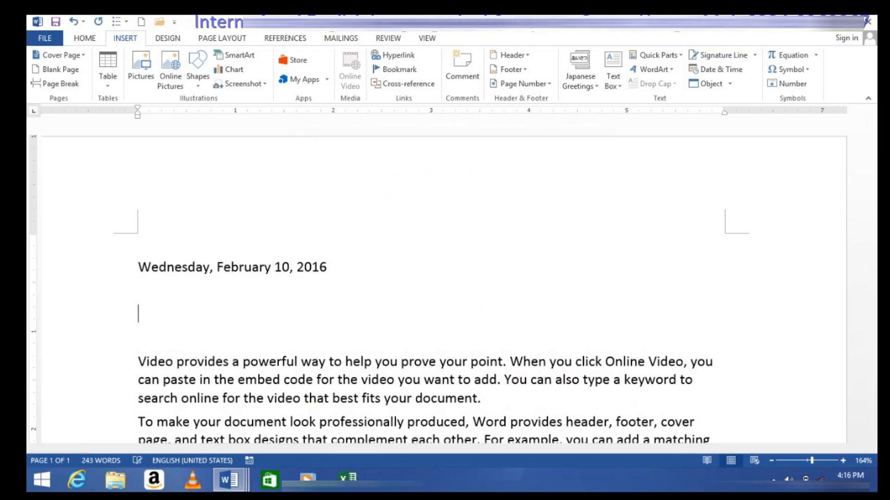
left_click(736, 69)
left_click(321, 240)
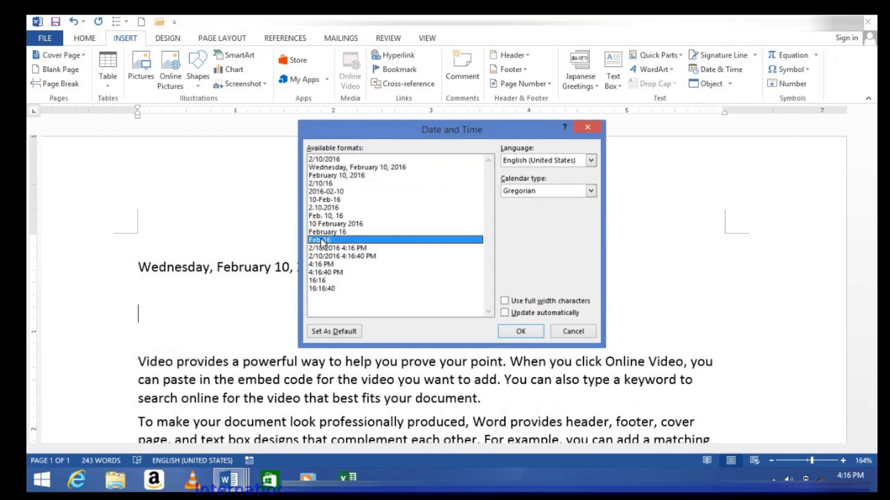
left_click(507, 329)
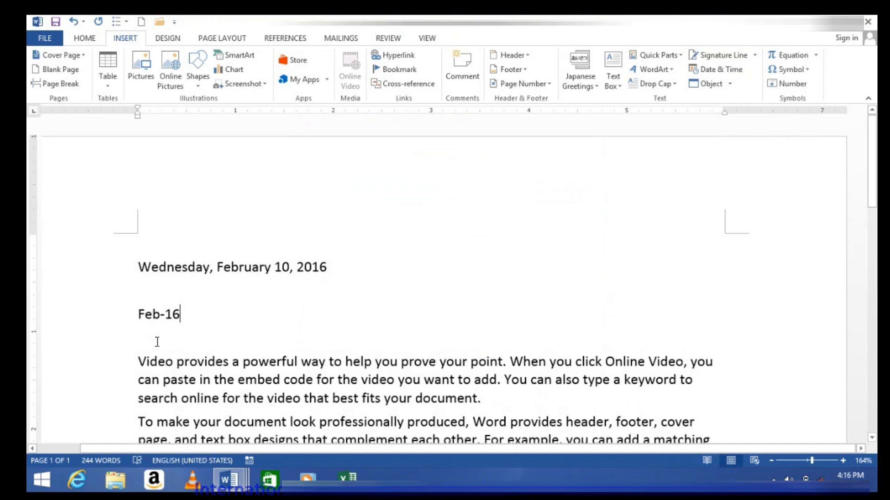
key("Return")
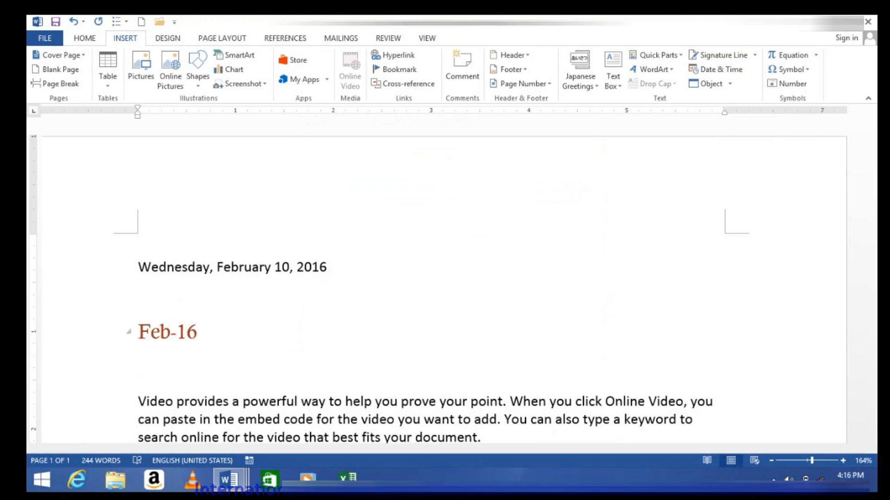
key("ctrl+z")
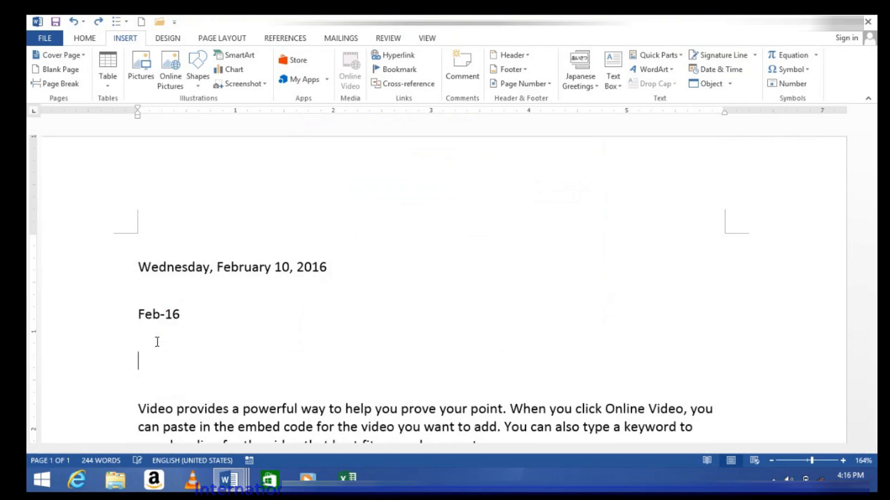
Delete all the content of the document, including both dates
left_click(730, 84)
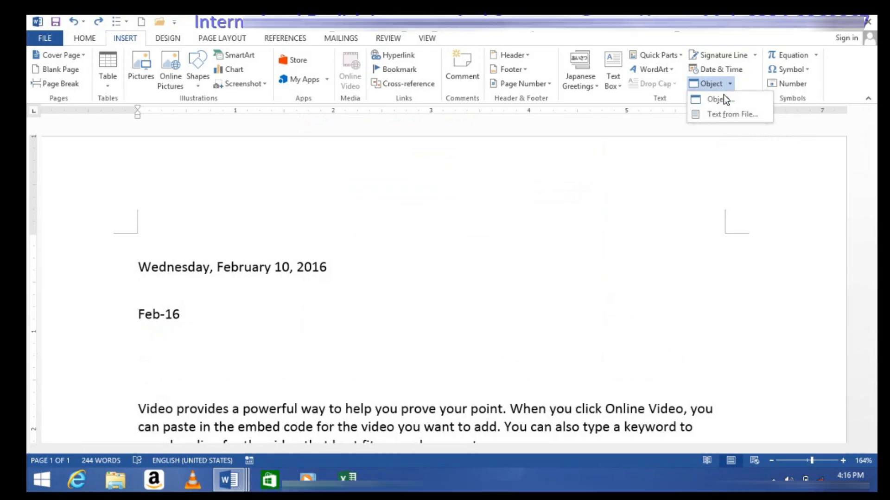
left_click(321, 315)
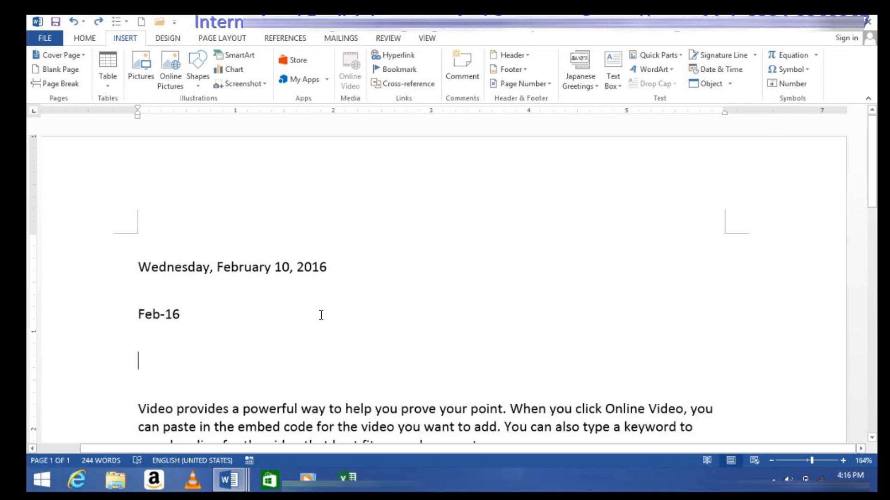
key("ctrl+a")
key("Delete")
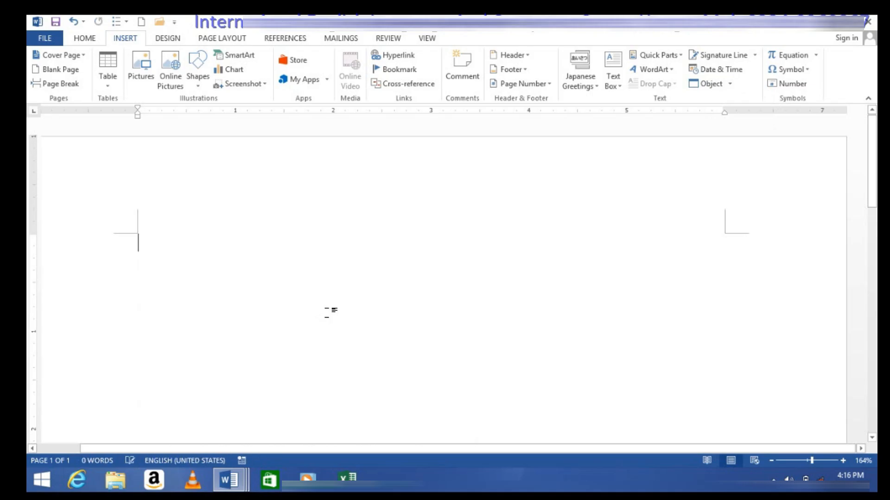
Insert a new Bitmap Image object and draw an oval of about 128 × 112 px in the middle of its canvas
left_click(705, 83)
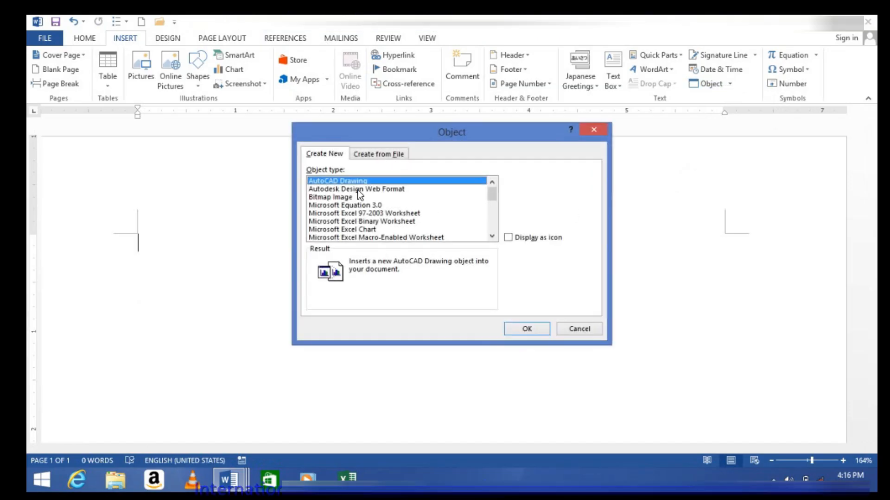
left_click(328, 197)
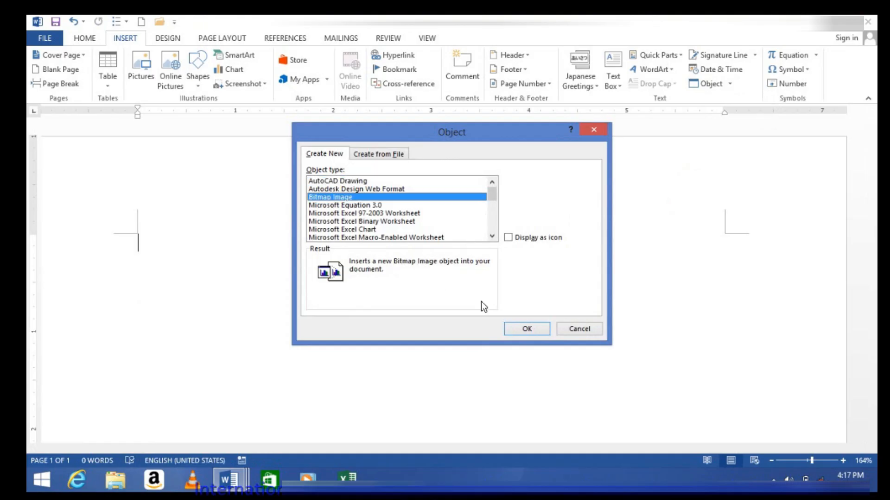
left_click(521, 334)
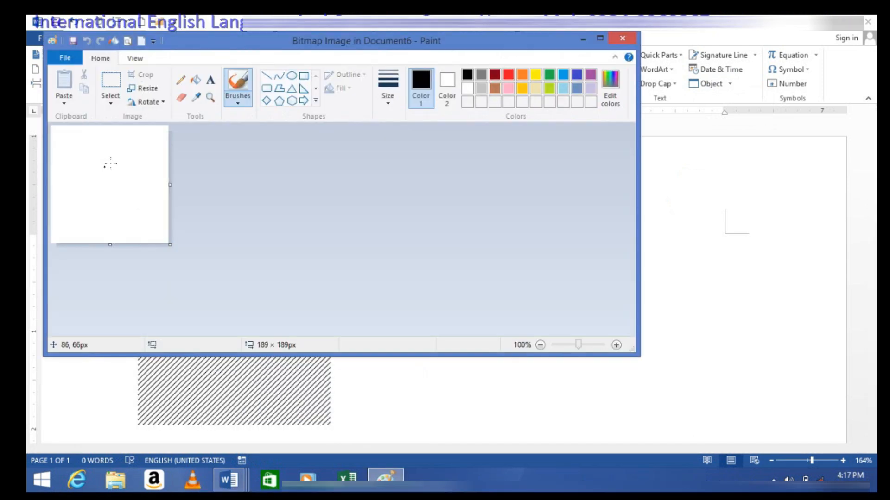
left_click(292, 75)
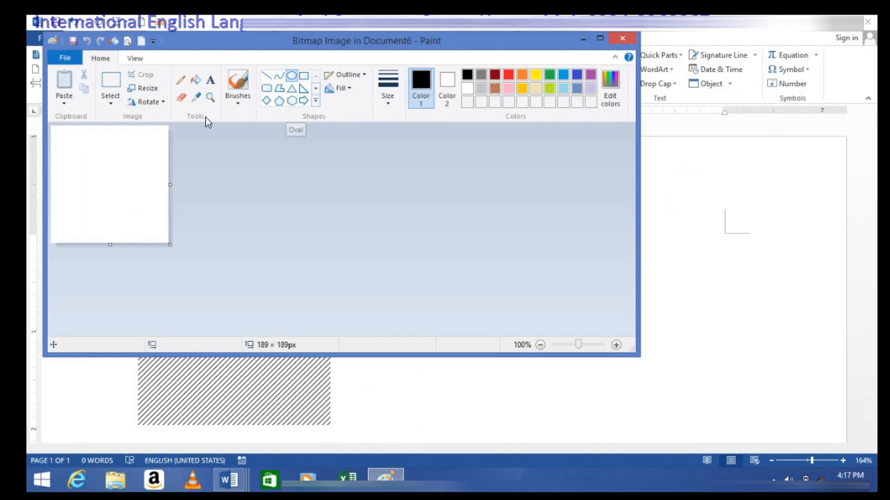
left_click_drag(69, 150, 149, 220)
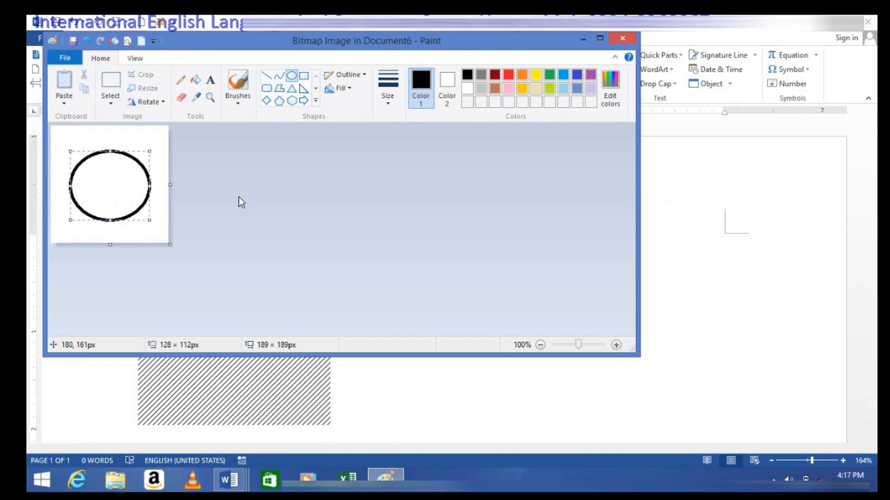
Fill the oval with black, recolor it red, and return to the Word document
left_click(244, 99)
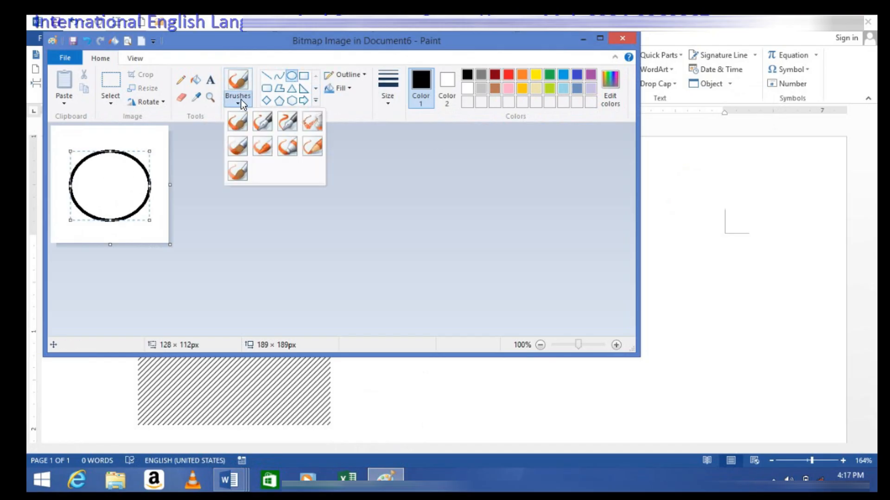
left_click(195, 80)
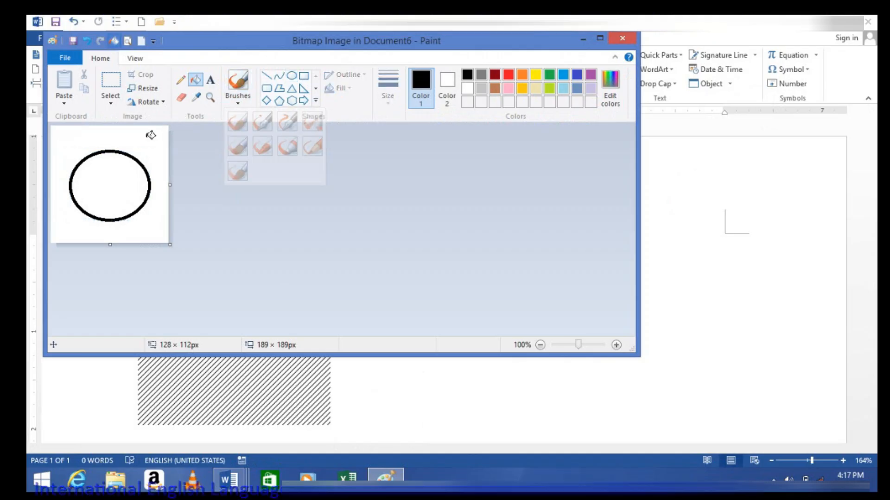
left_click(125, 186)
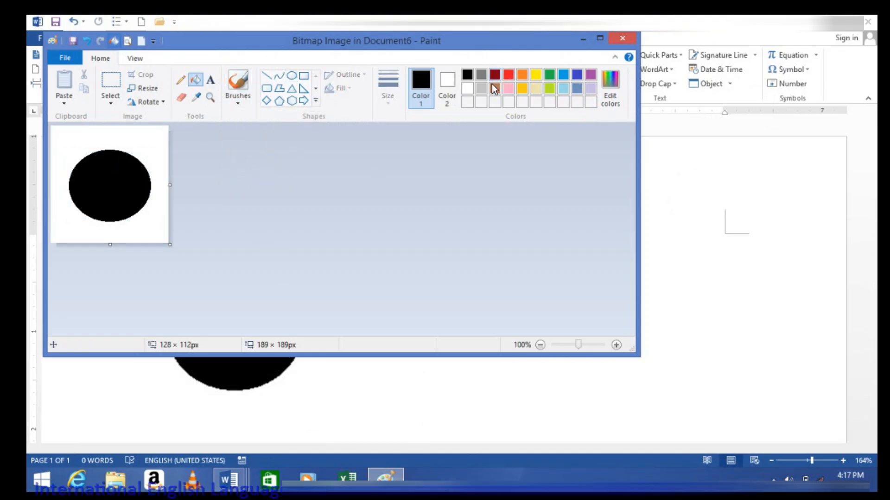
left_click(509, 74)
left_click(122, 163)
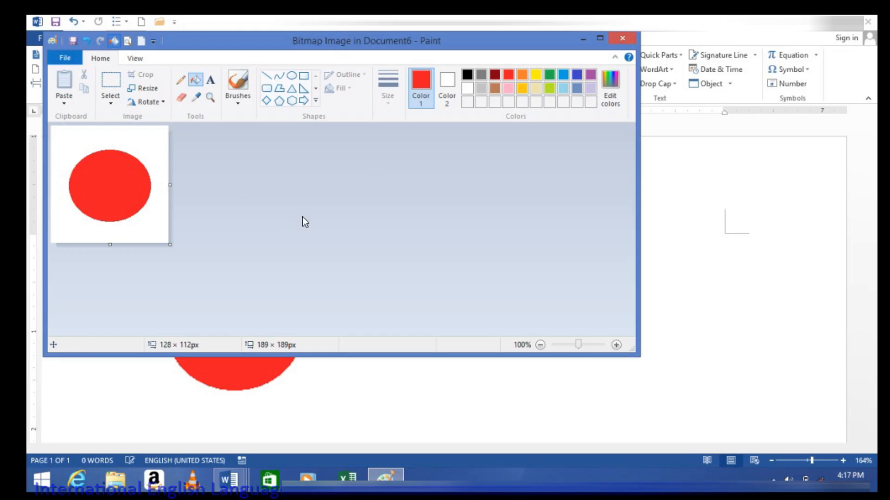
left_click(621, 41)
Delete the bitmap object with the red oval from the document
left_click(238, 323)
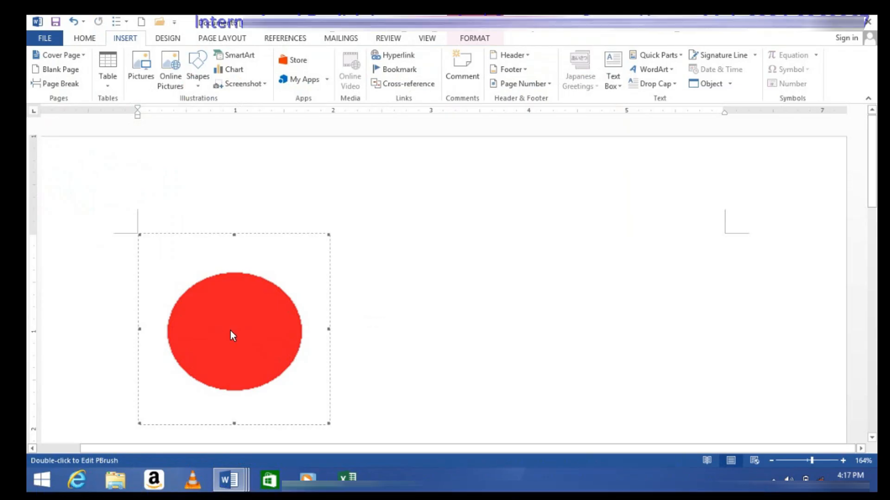
key("Delete")
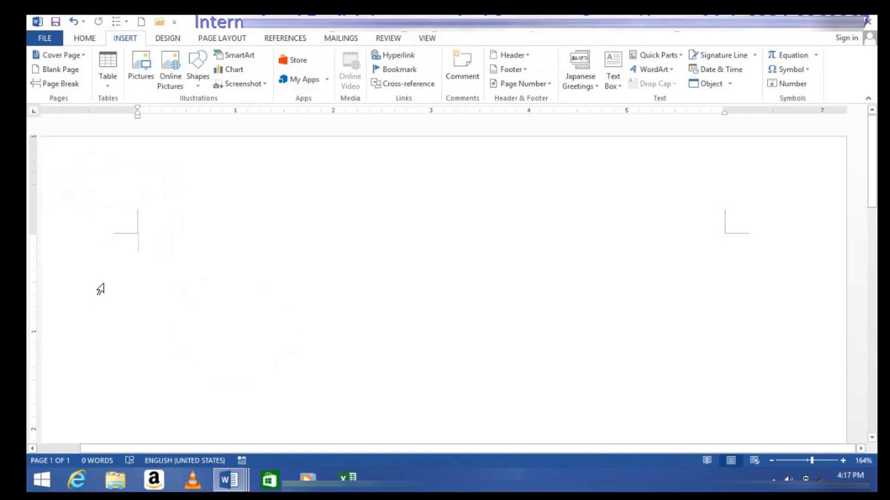
Insert a new Microsoft Excel Worksheet object displayed as an icon, using the icon with yellow boxes around a blue shape
left_click(706, 85)
key("Down")
key("Down")
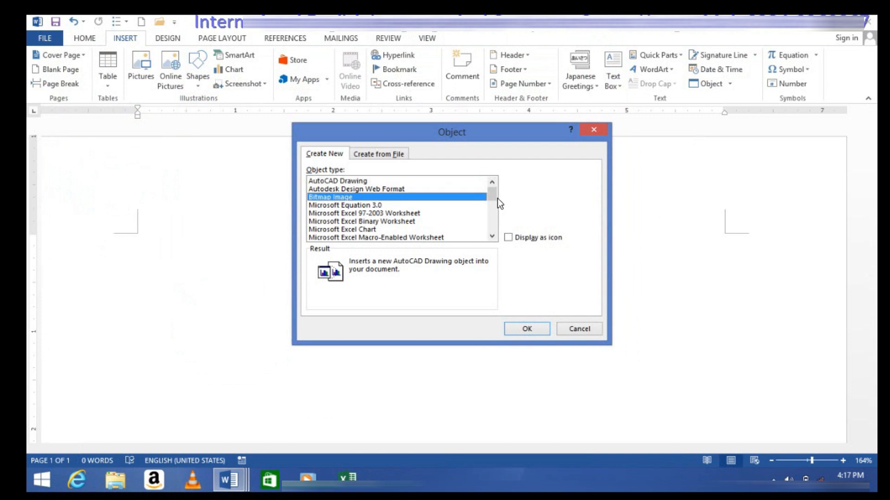
left_click_drag(494, 199, 494, 204)
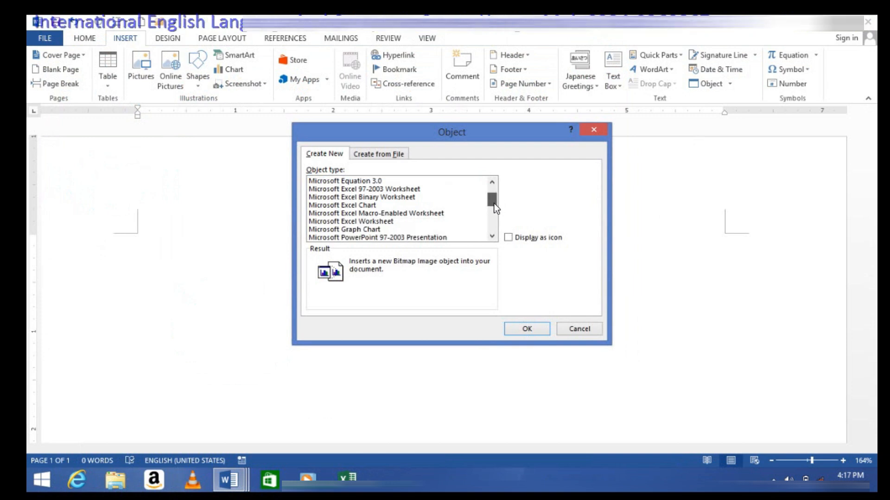
left_click(346, 223)
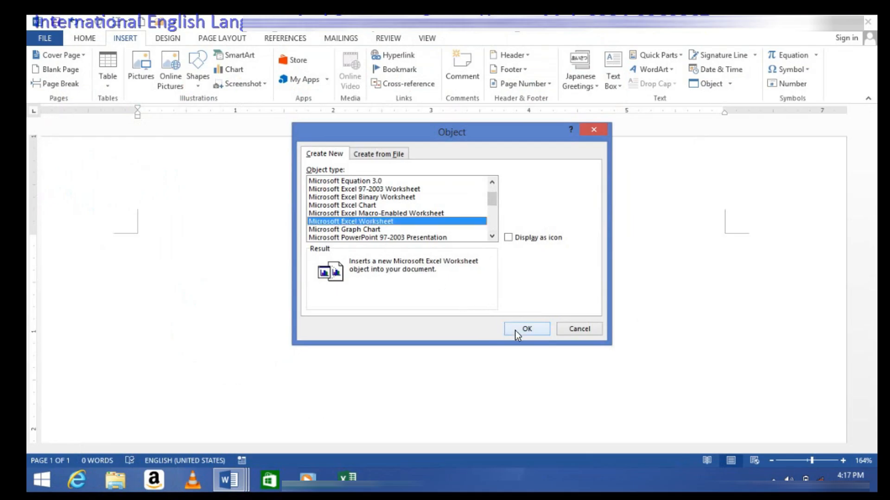
left_click(508, 237)
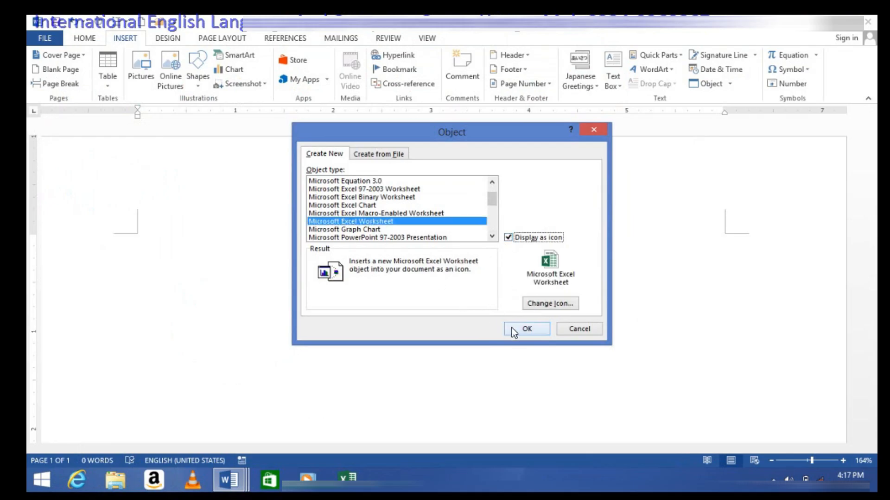
left_click(544, 305)
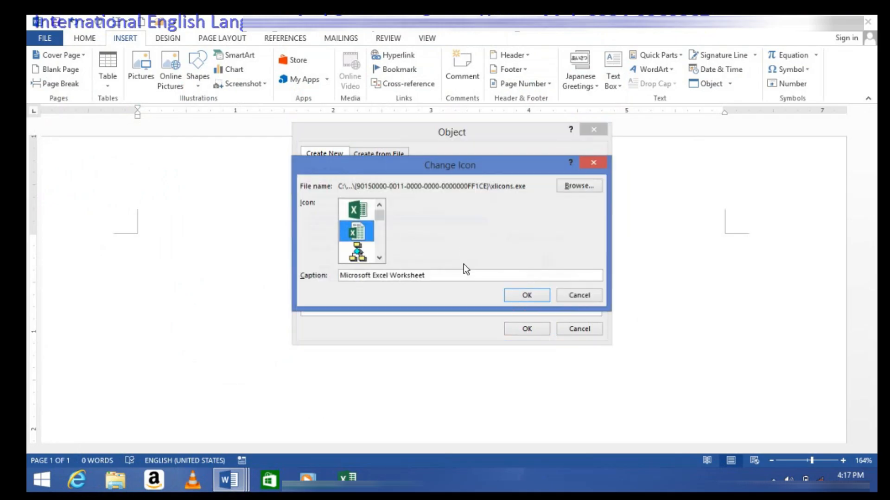
left_click(366, 255)
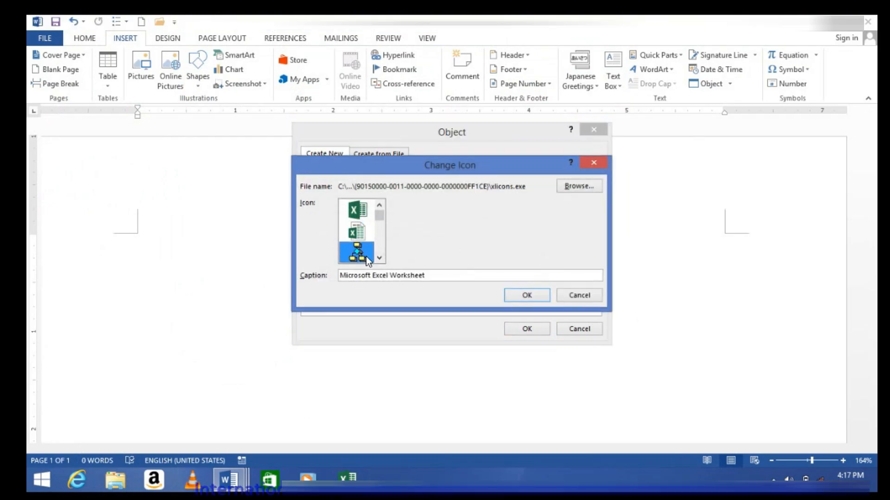
left_click(528, 295)
left_click(523, 327)
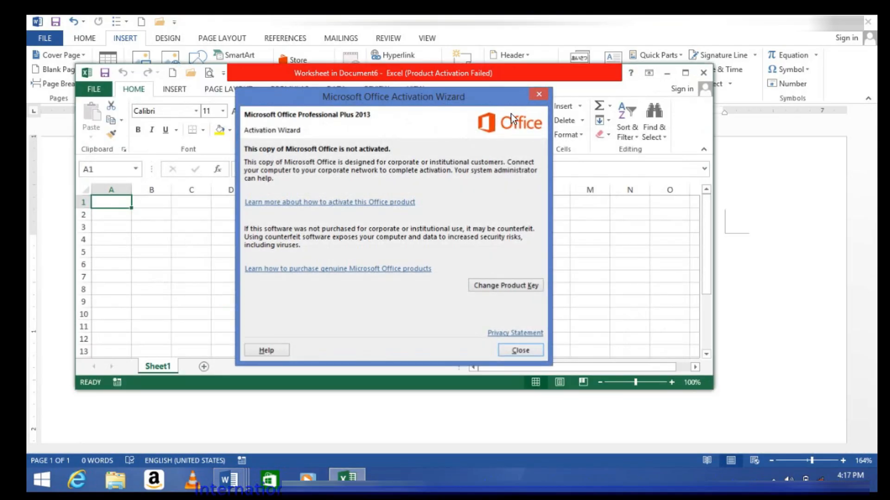
Dismiss the activation wizard, fill worksheet cells A1:M13 with the same surname, and return to the Word document
left_click(539, 94)
left_click(273, 260)
left_click_drag(109, 202, 597, 348)
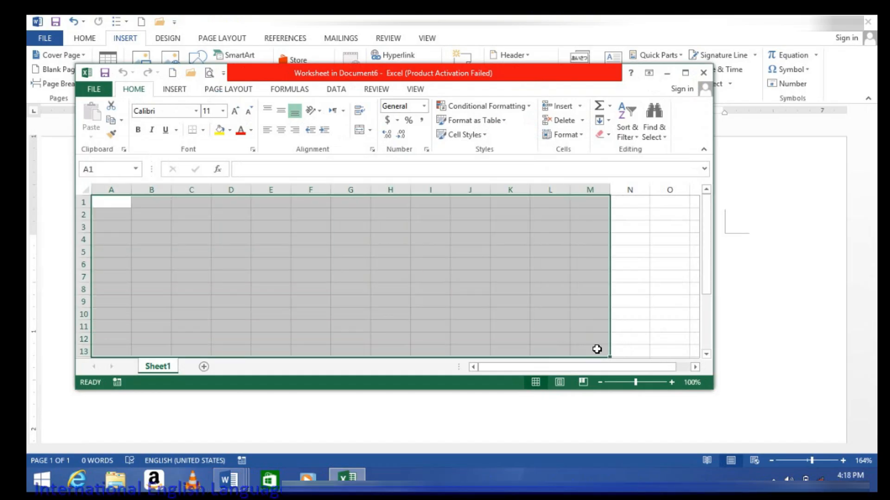
type("khan")
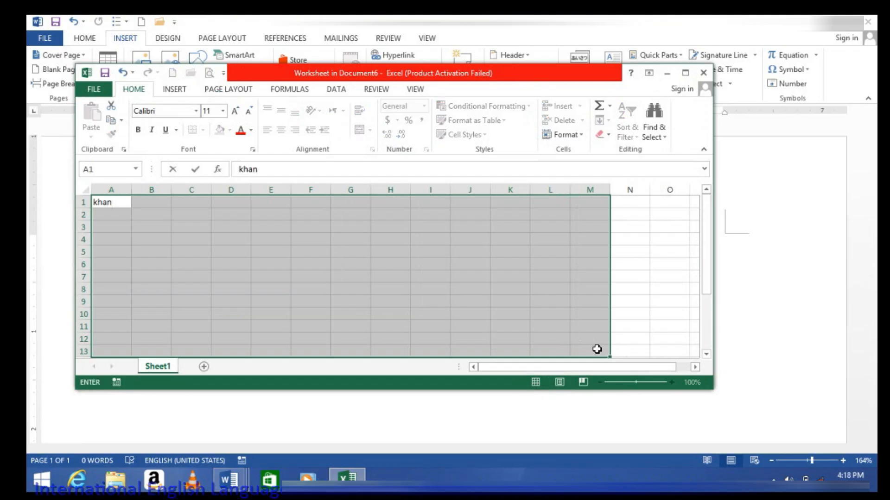
key("ctrl+Return")
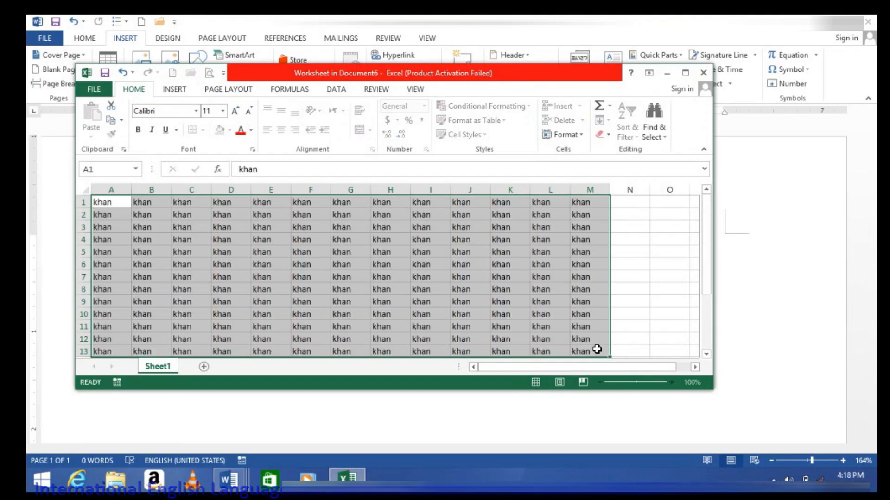
left_click(757, 280)
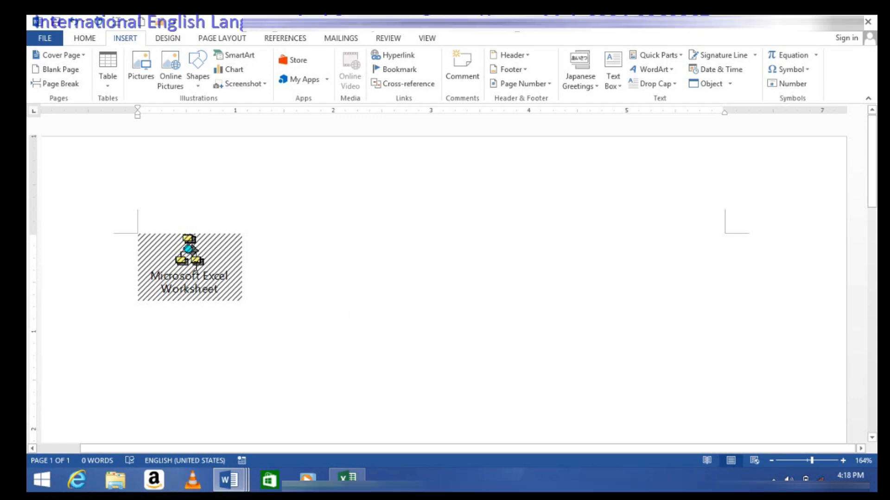
Reopen the embedded worksheet from its icon twice to check its contents, closing the worksheet each time
double_click(194, 266)
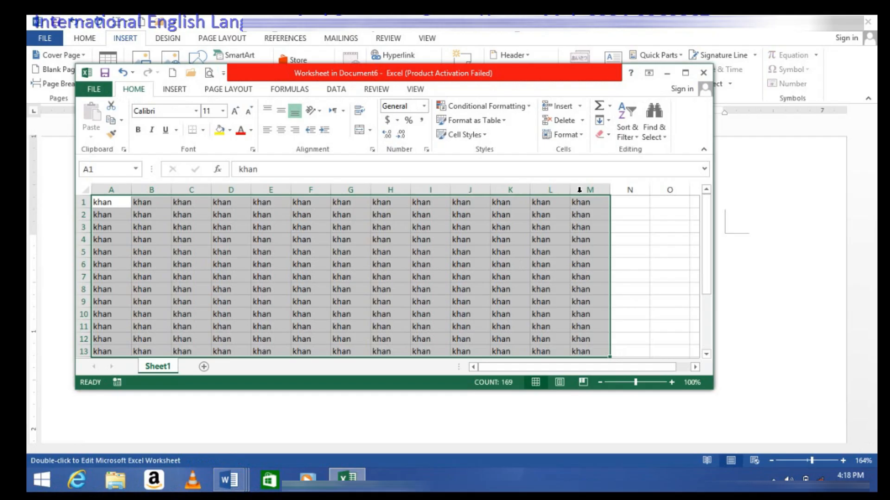
left_click(703, 73)
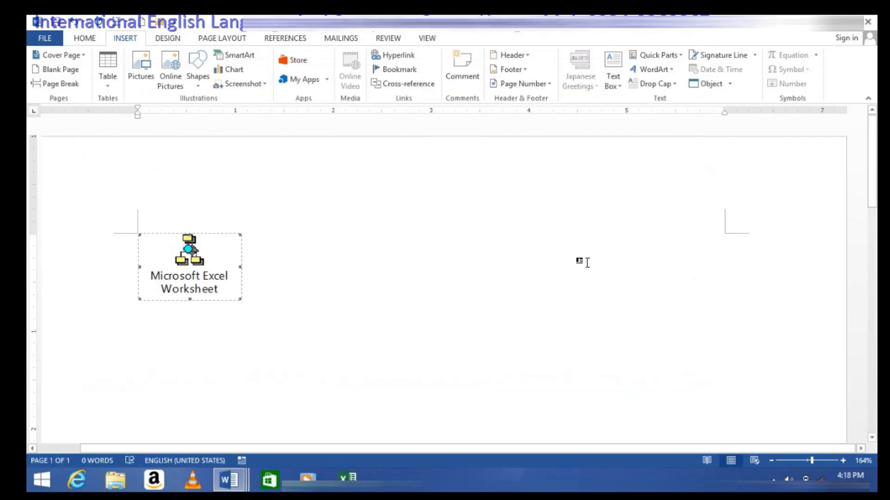
double_click(202, 266)
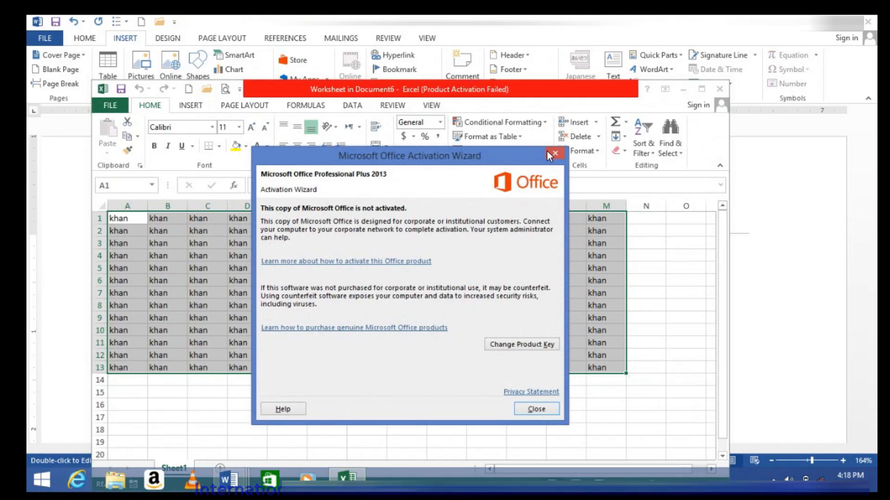
left_click(550, 153)
left_click(721, 89)
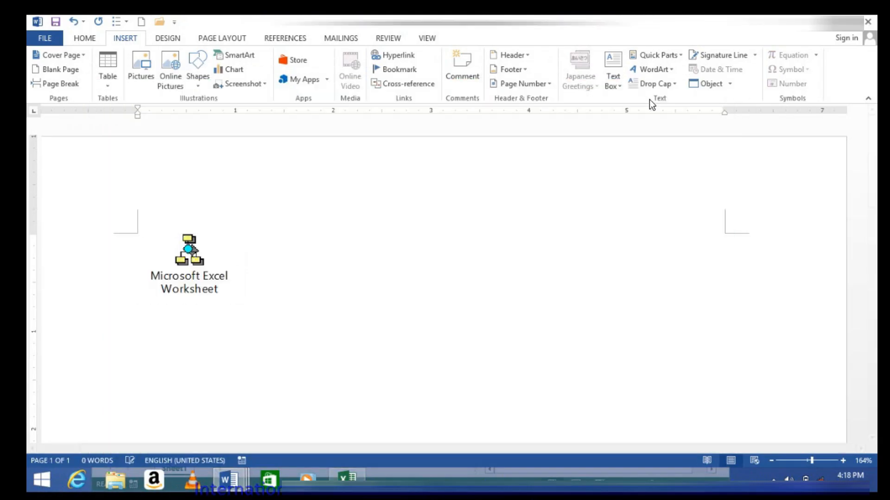
Replace the selected worksheet icon with the text of CONSTABLE APPLICATION.docx from the Desktop
left_click(730, 84)
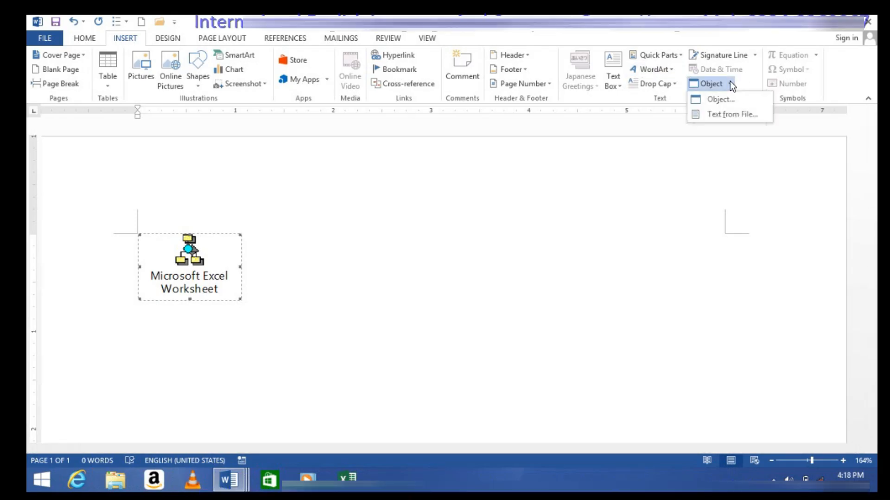
left_click(722, 115)
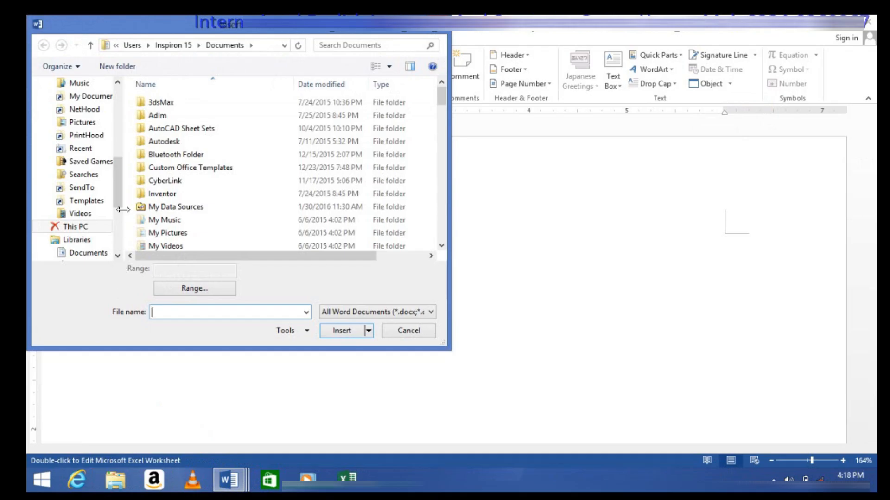
left_click_drag(120, 190, 127, 122)
left_click(84, 162)
left_click(103, 148)
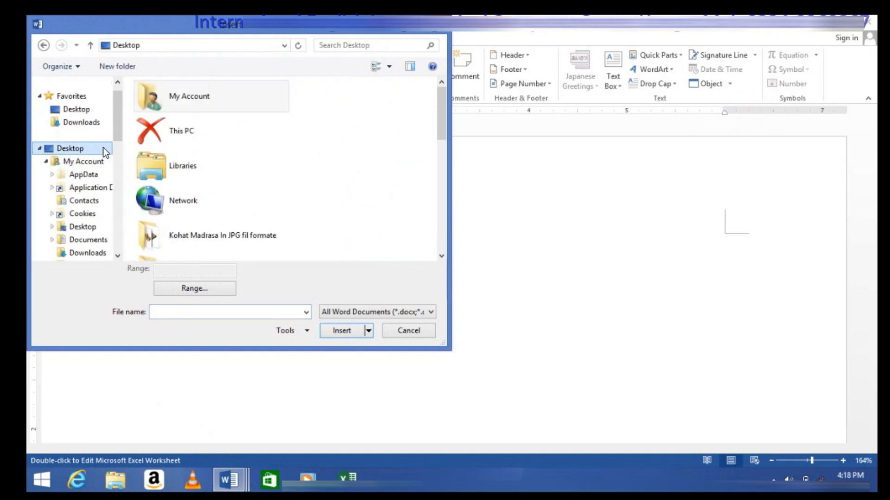
left_click_drag(441, 121, 441, 196)
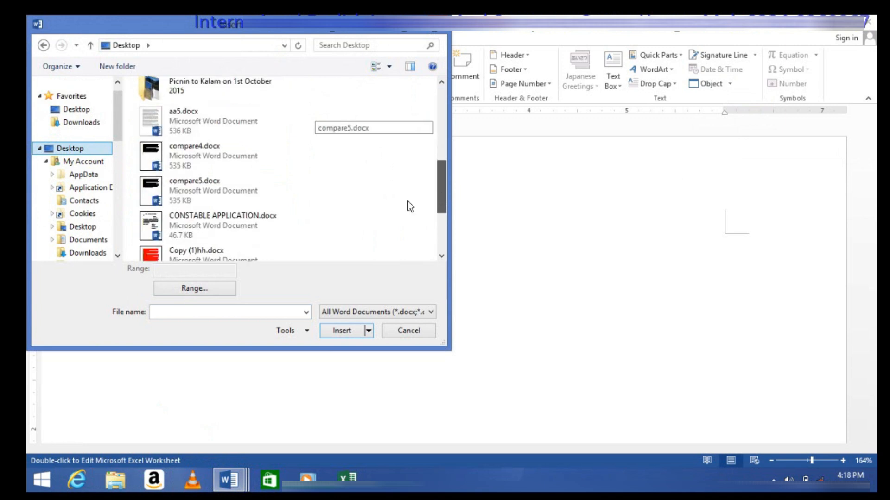
left_click(191, 234)
left_click(341, 330)
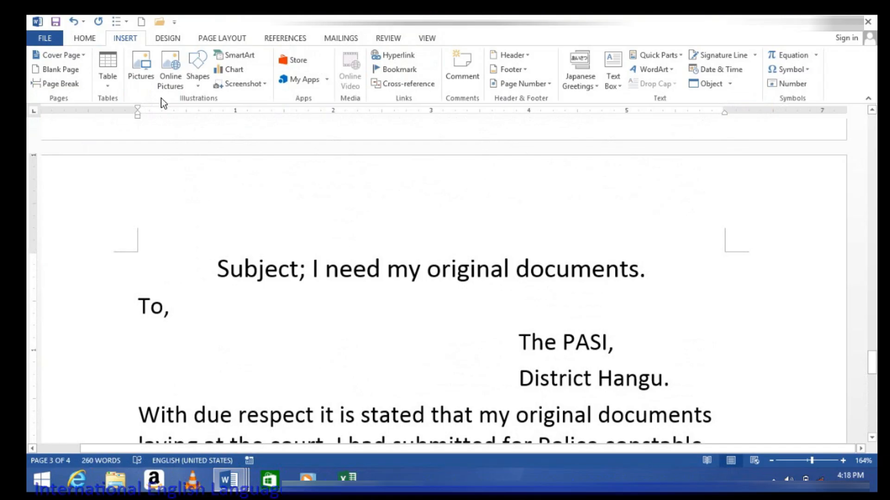
Create a new blank document and insert the text of CONSTABLE APPLICATION.docx from the Desktop into it
left_click(142, 21)
left_click(124, 38)
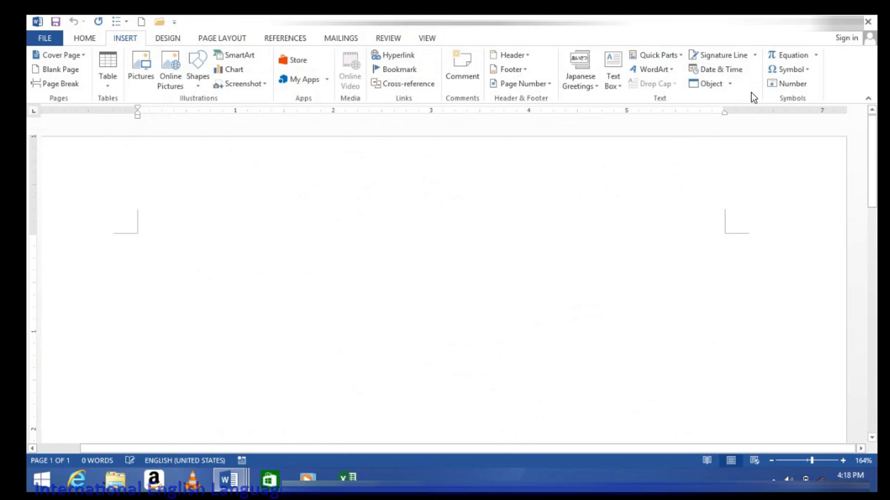
left_click(729, 83)
left_click(718, 115)
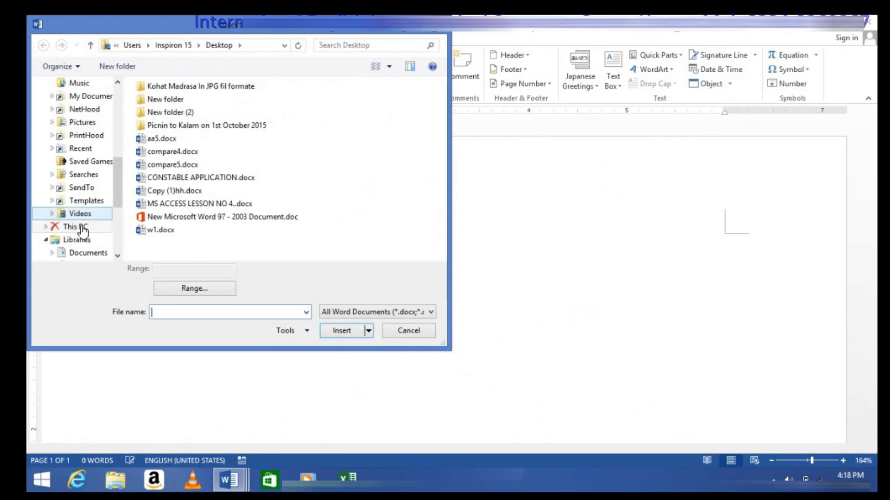
left_click(155, 216)
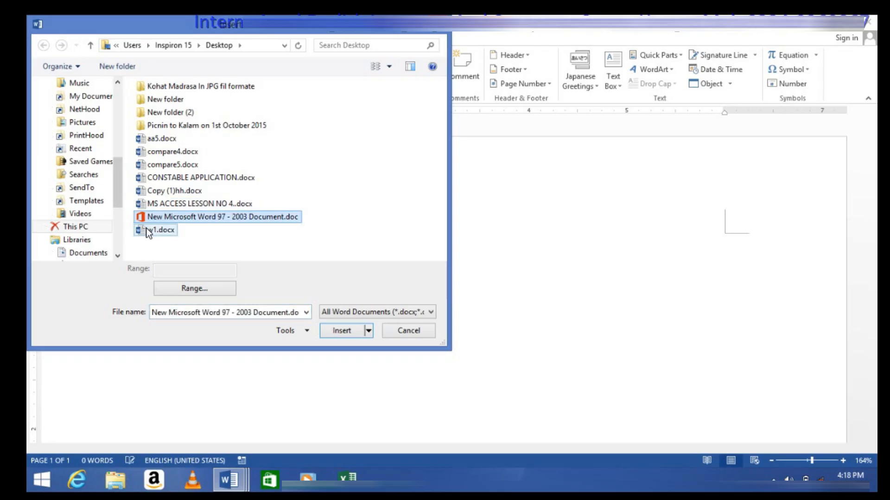
left_click(156, 178)
left_click(332, 329)
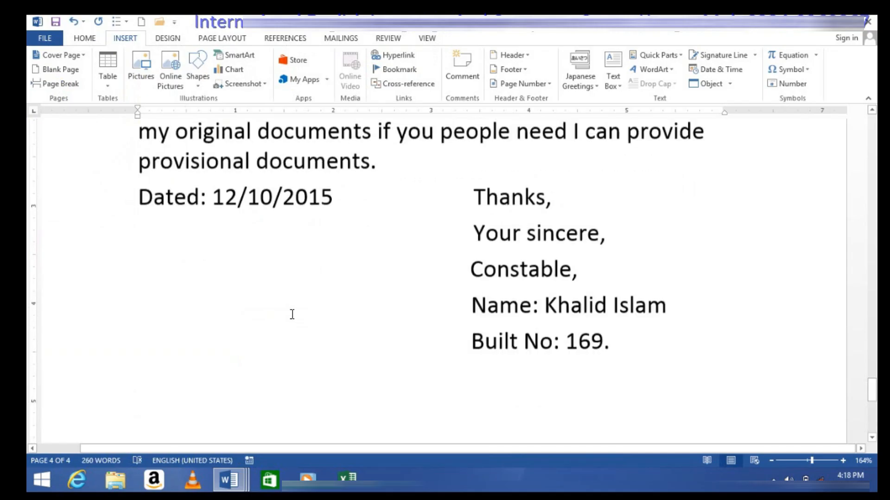
scroll(291, 315, "up", 6)
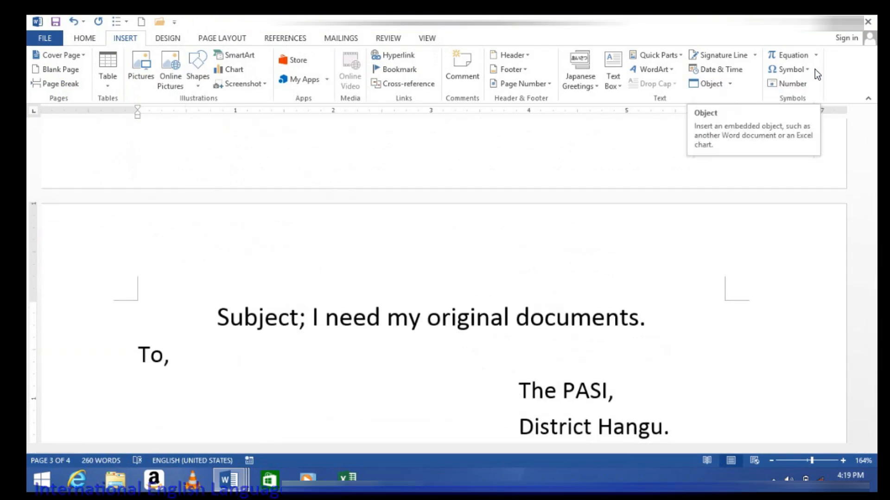
Close the new document containing the inserted application without saving it
left_click(60, 41)
left_click(59, 257)
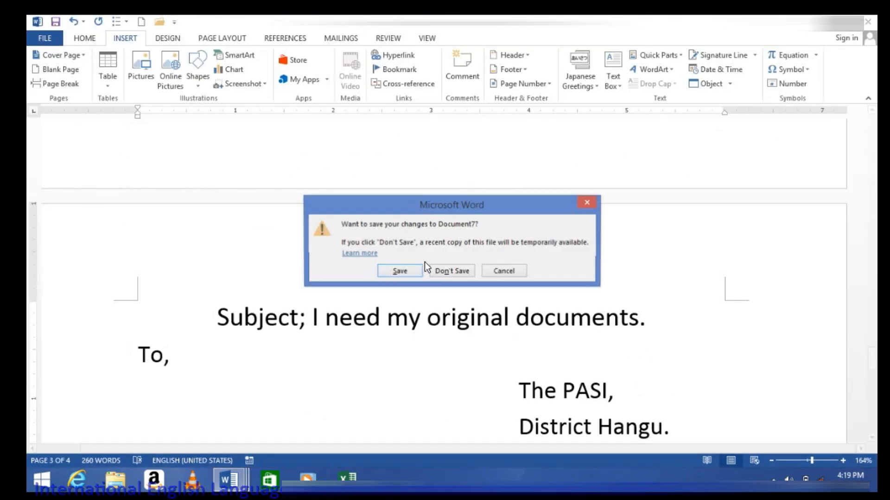
left_click(438, 271)
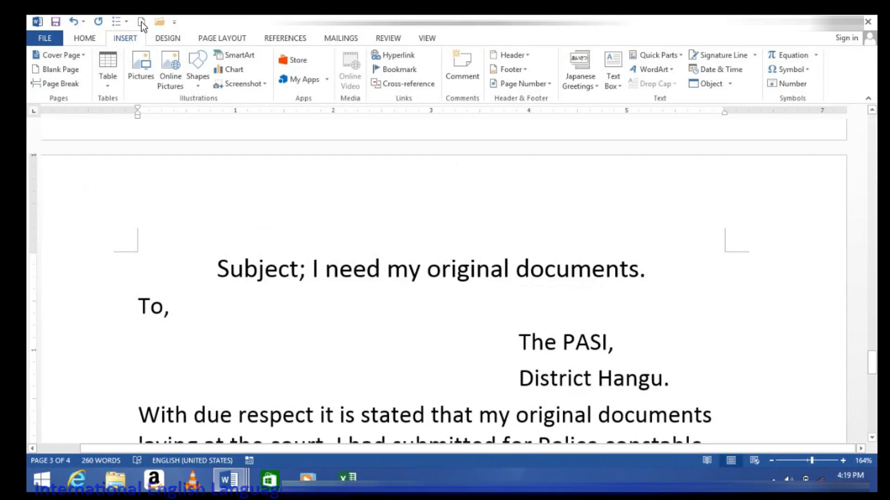
Create another blank document and insert the built-in Fourier Series equation, followed by two new lines
left_click(140, 21)
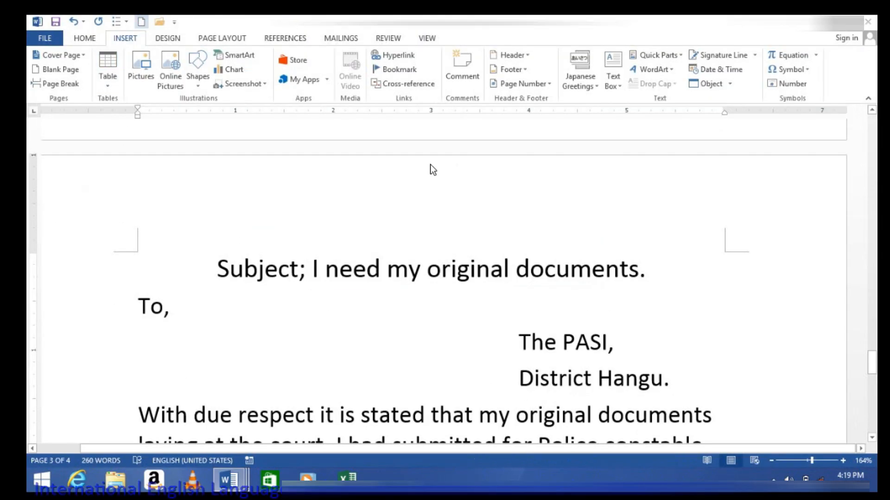
left_click(121, 38)
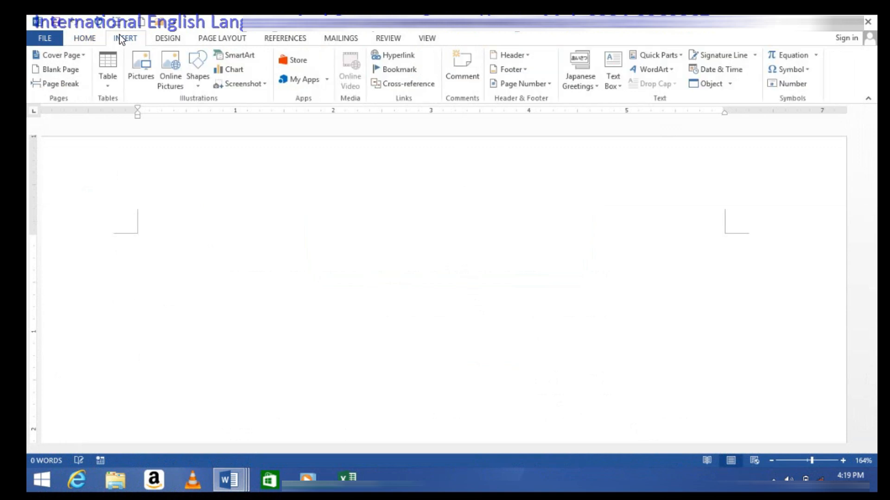
left_click(817, 58)
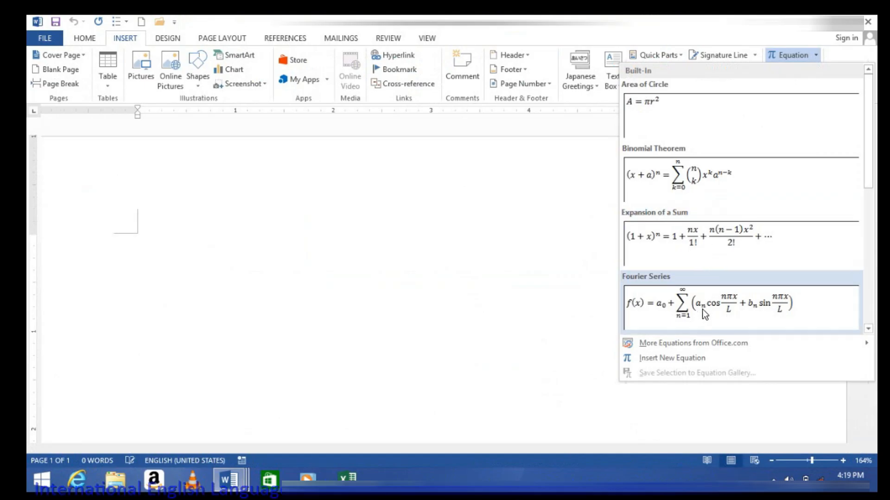
left_click(702, 310)
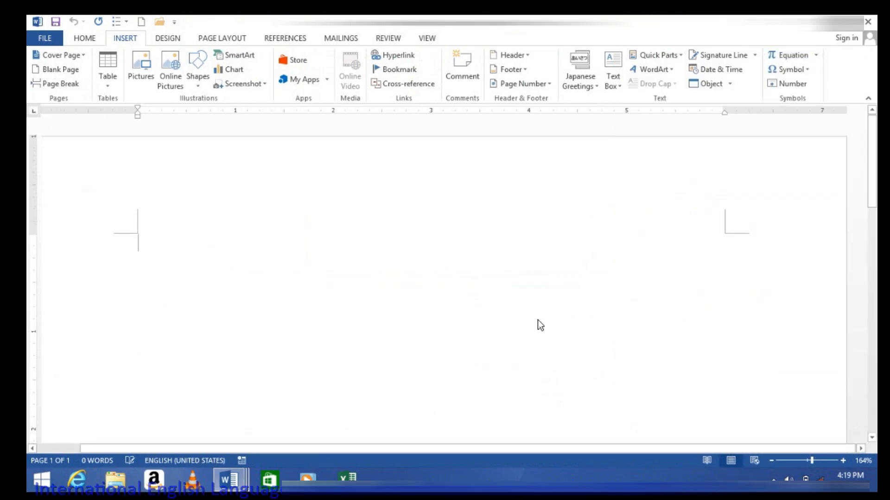
left_click(625, 256)
key("Return")
key("Return")
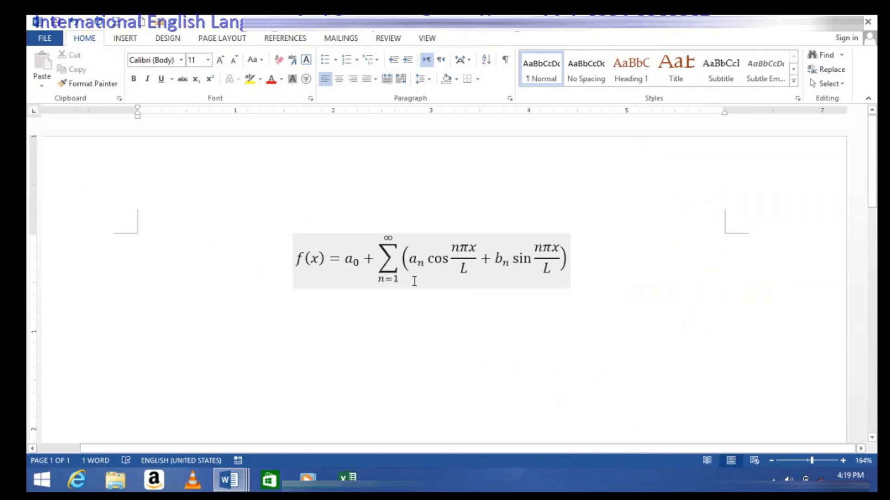
Insert a new blank equation below the Fourier Series equation, and delete it again
left_click(121, 41)
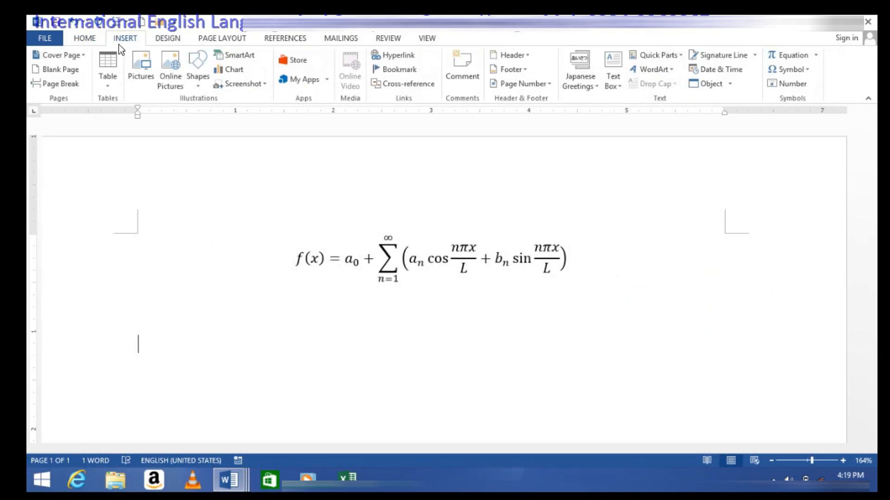
left_click(817, 54)
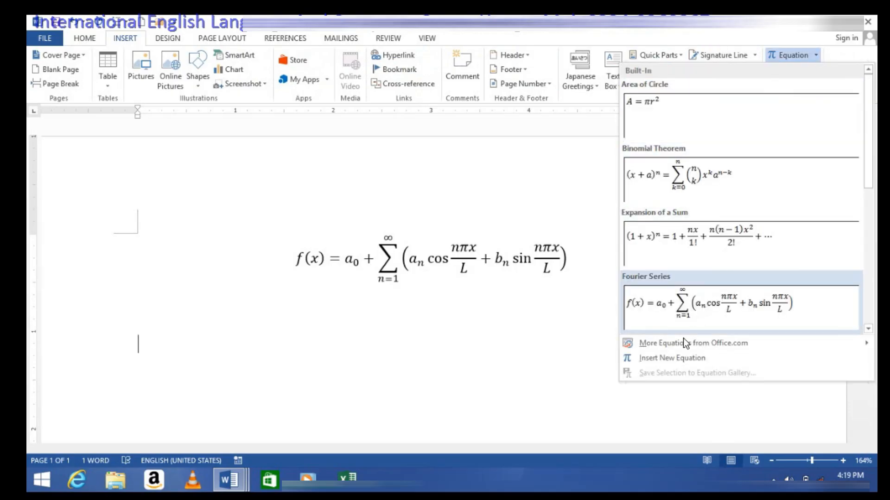
mouse_move(683, 342)
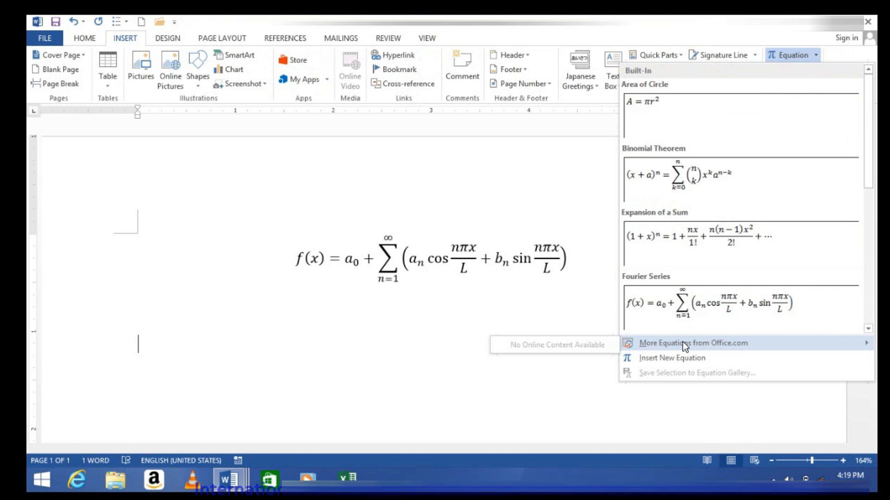
left_click(666, 358)
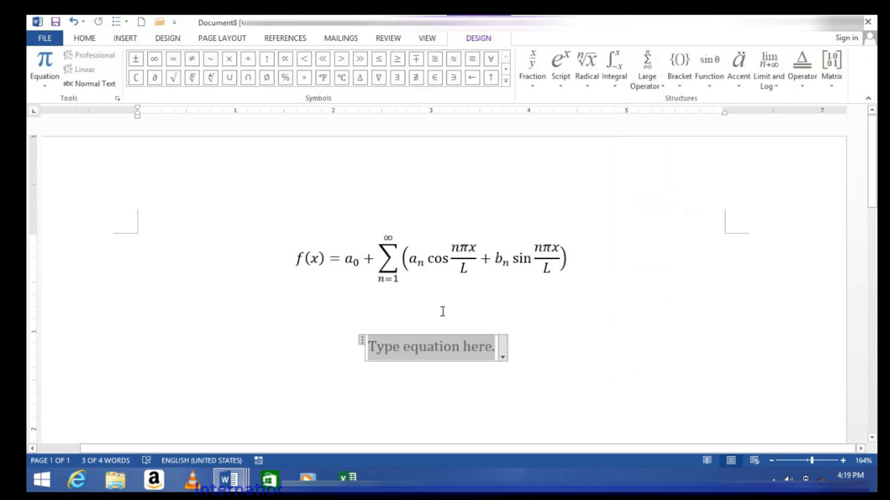
left_click(595, 320)
left_click(485, 356)
key("Delete")
Insert the Webdings dog symbol (character code 245) from the recently used symbols below the equation
left_click(128, 39)
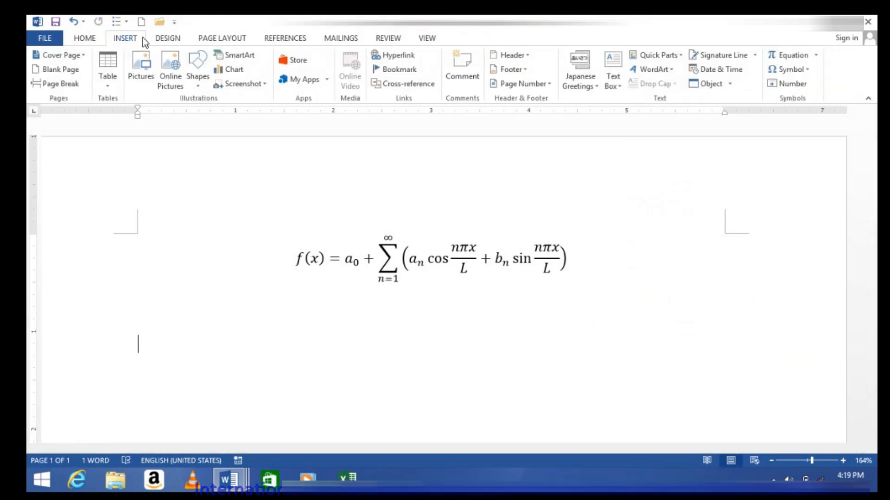
left_click(810, 69)
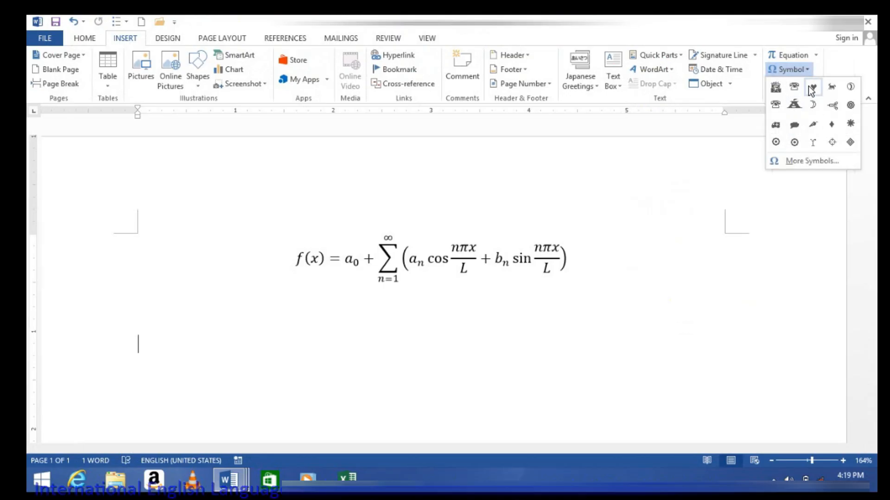
left_click(801, 162)
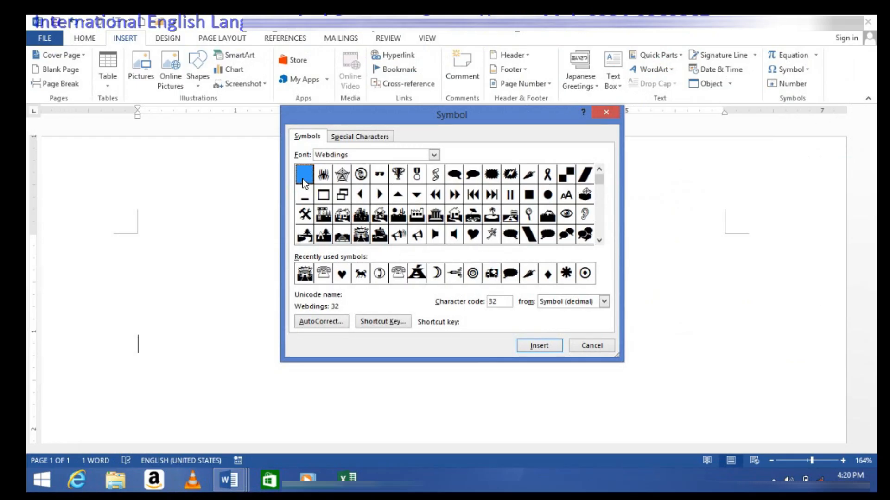
left_click(360, 273)
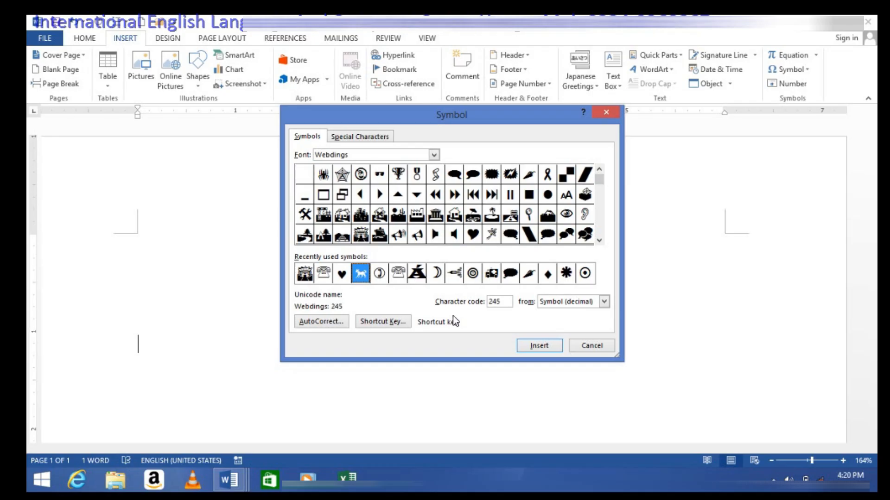
left_click(527, 350)
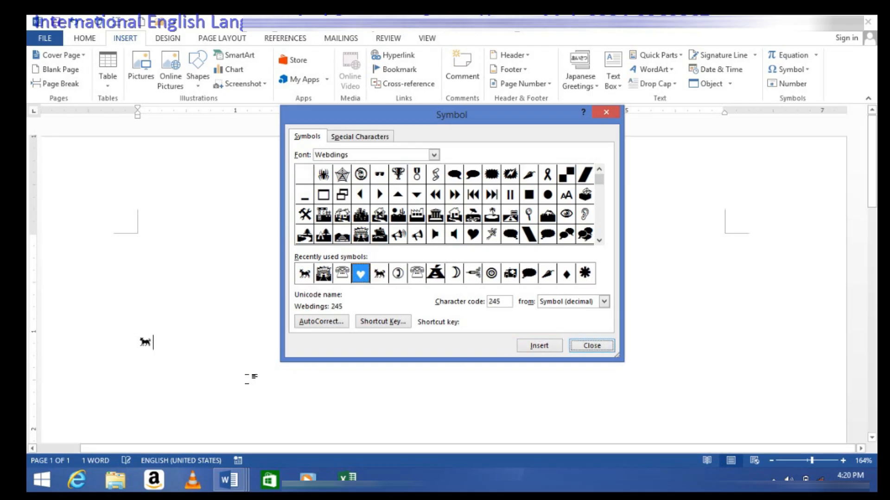
left_click(590, 349)
Select the dog symbol together with the empty line above it and enlarge the font size to 48
left_click(110, 322)
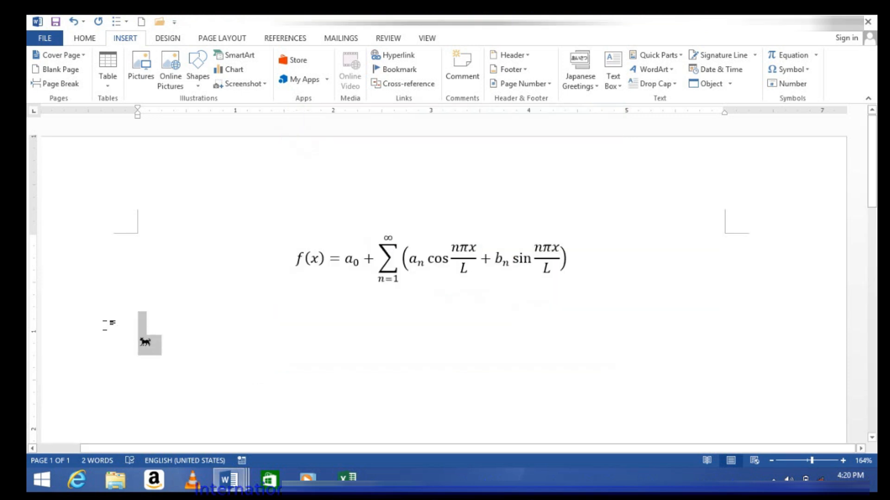
left_click(85, 38)
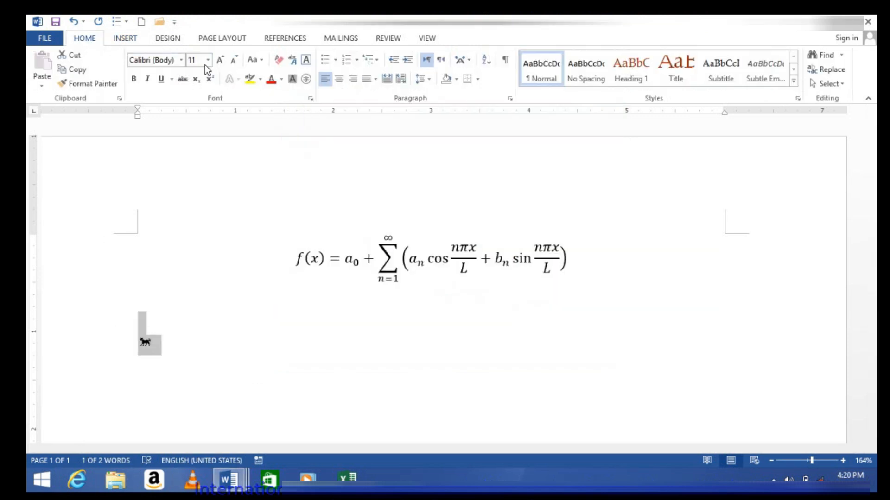
left_click(215, 61)
left_click(216, 60)
left_click(215, 60)
left_click(216, 60)
left_click(215, 60)
left_click(215, 59)
left_click(215, 59)
left_click(215, 60)
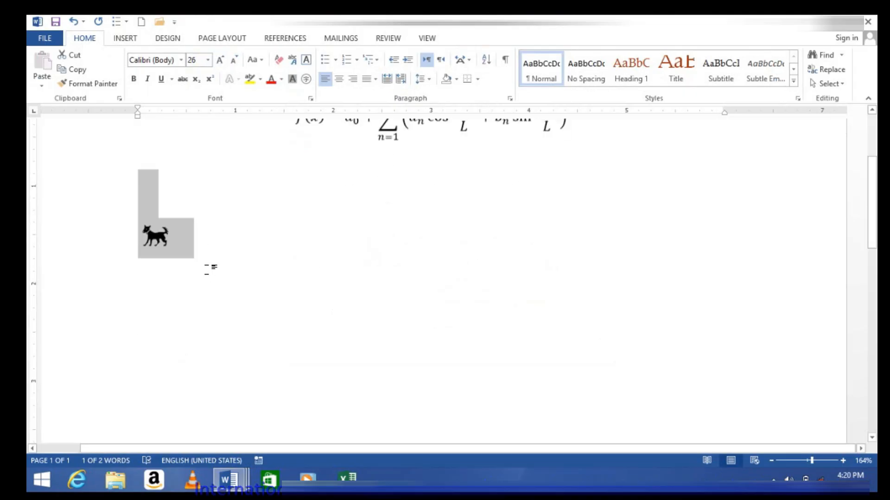
left_click(216, 63)
left_click(216, 63)
left_click(216, 64)
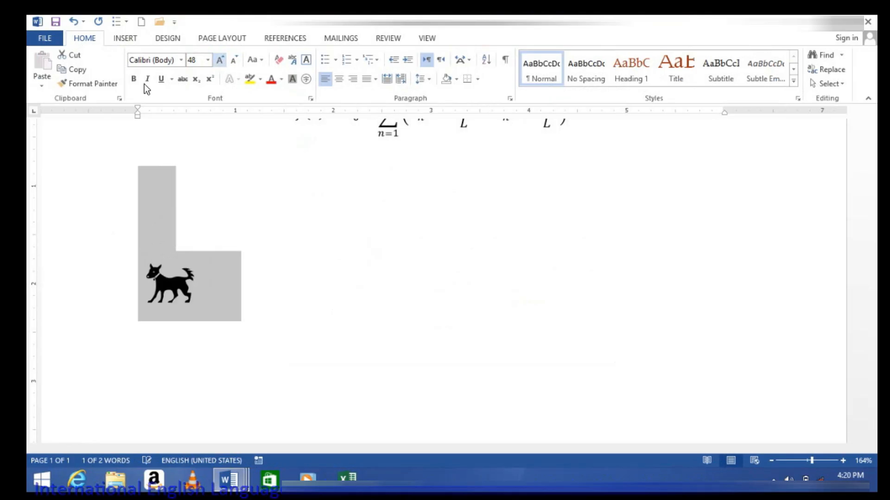
Set the dog symbol's font color to the standard light blue and add a new line below it
left_click(274, 80)
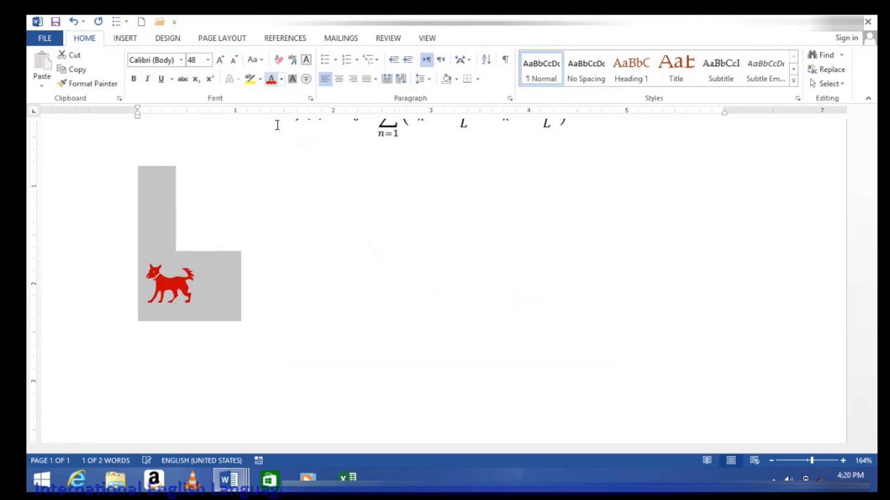
left_click(280, 78)
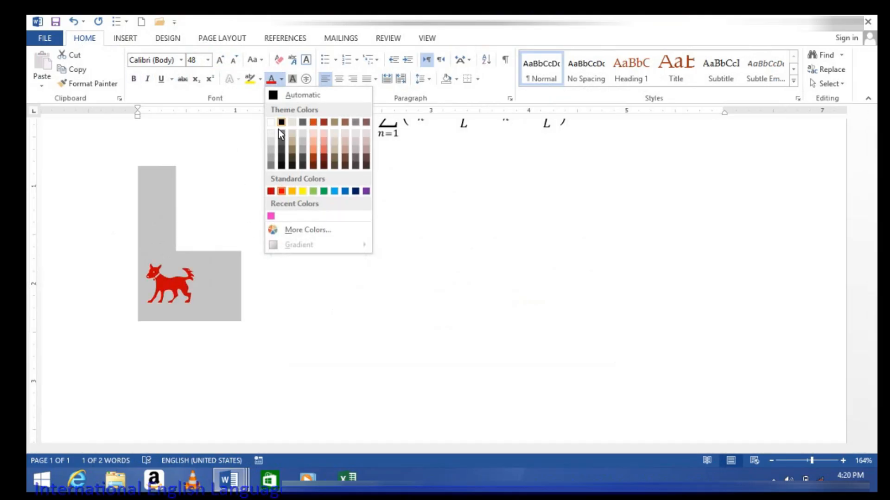
left_click(335, 191)
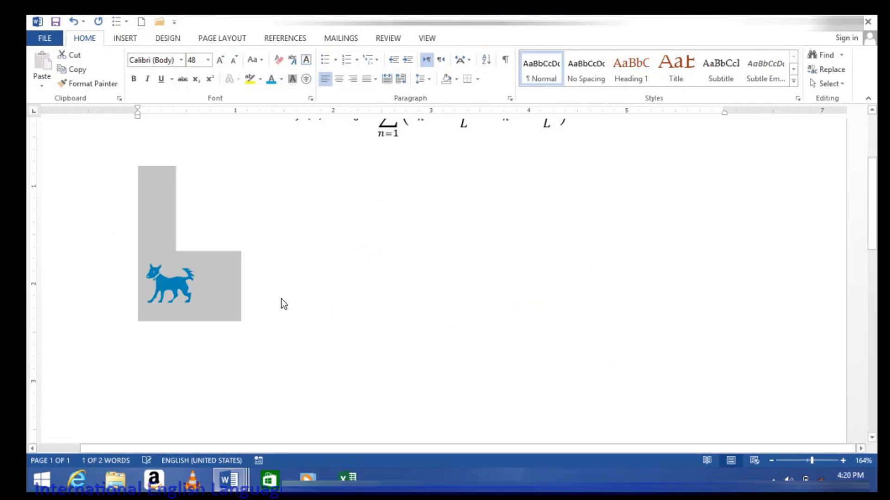
left_click(282, 299)
key("Return")
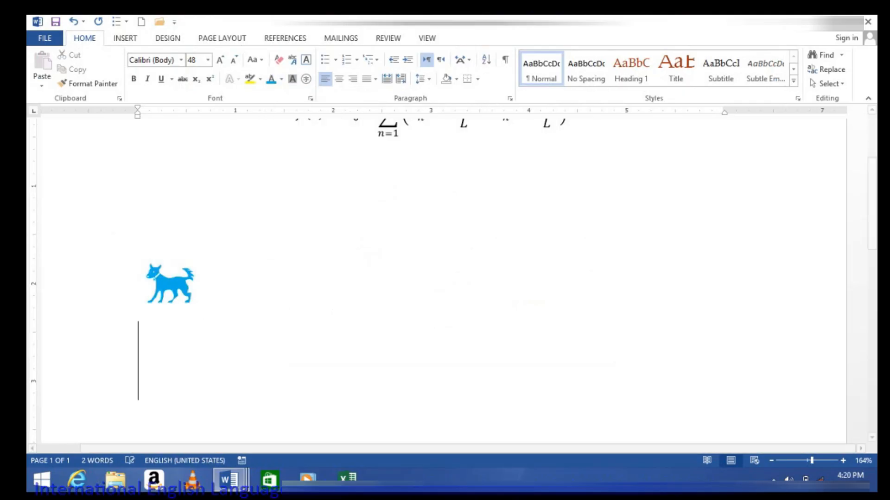
Open the full symbol set for the new line and switch its font to Wingdings 2
left_click(130, 38)
left_click(793, 69)
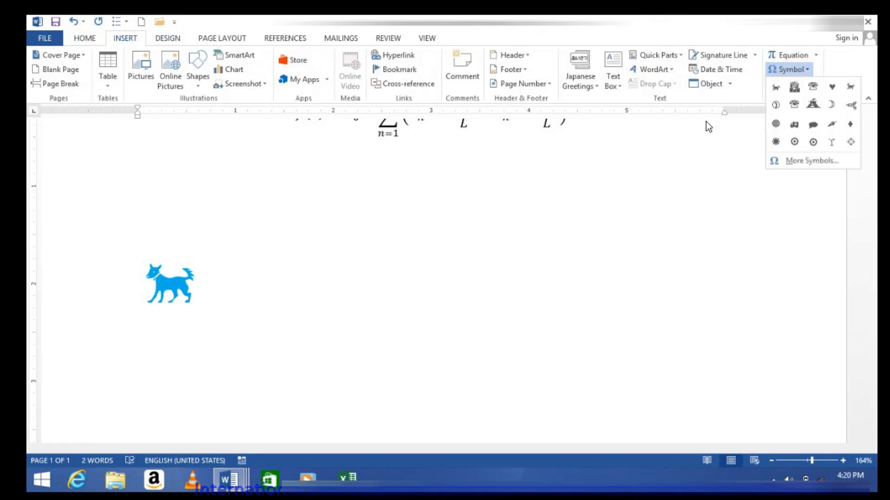
left_click(773, 160)
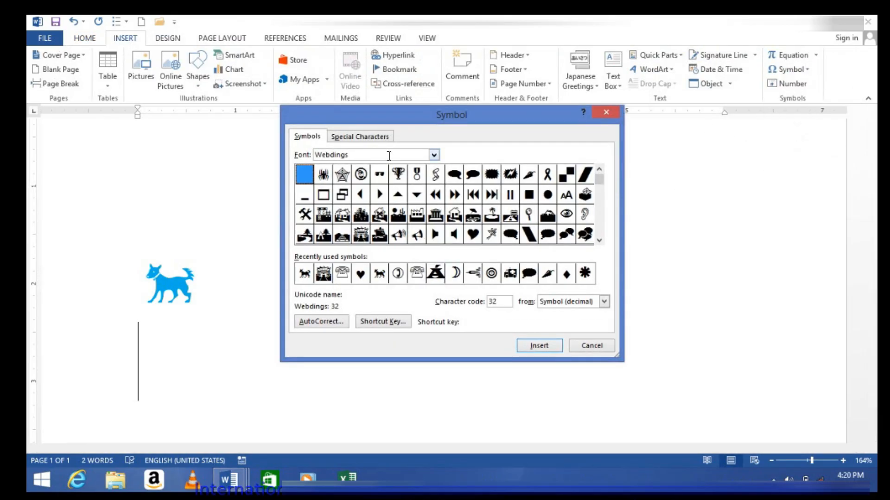
left_click(432, 155)
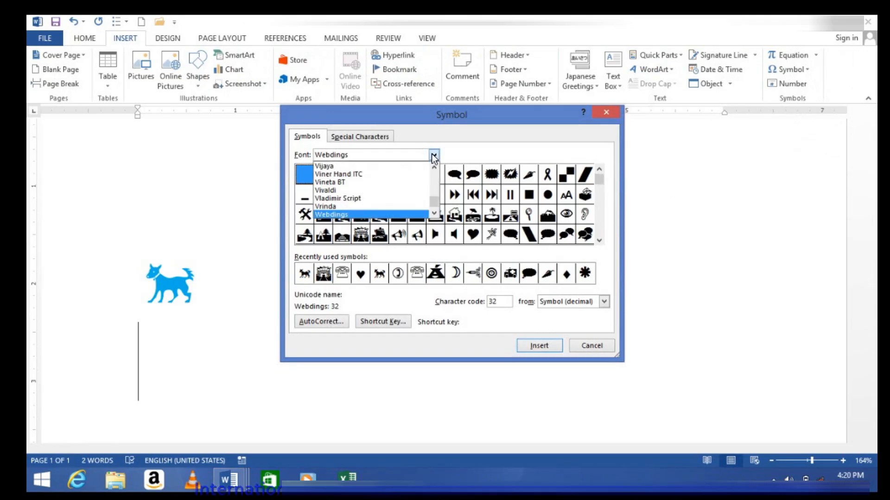
left_click(366, 166)
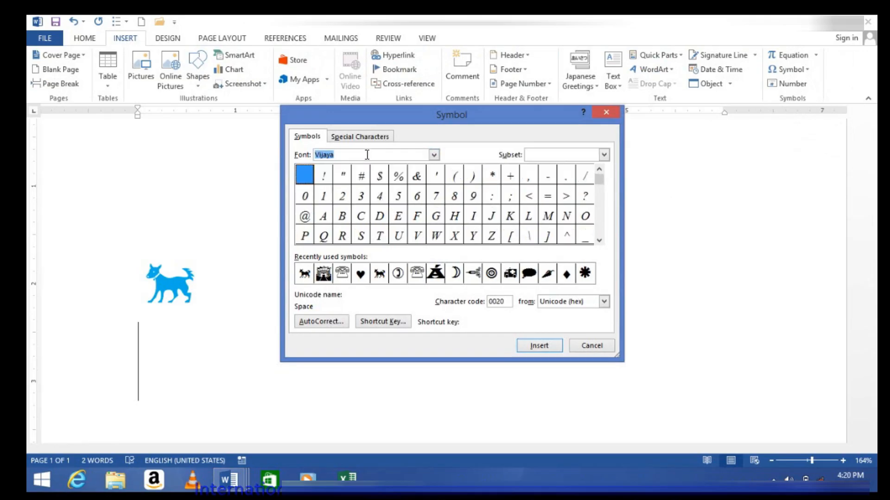
left_click(434, 155)
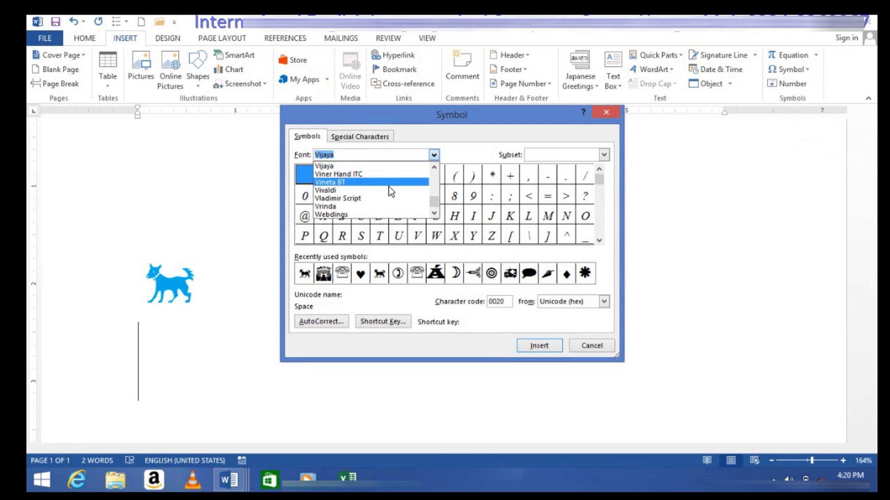
key("Escape")
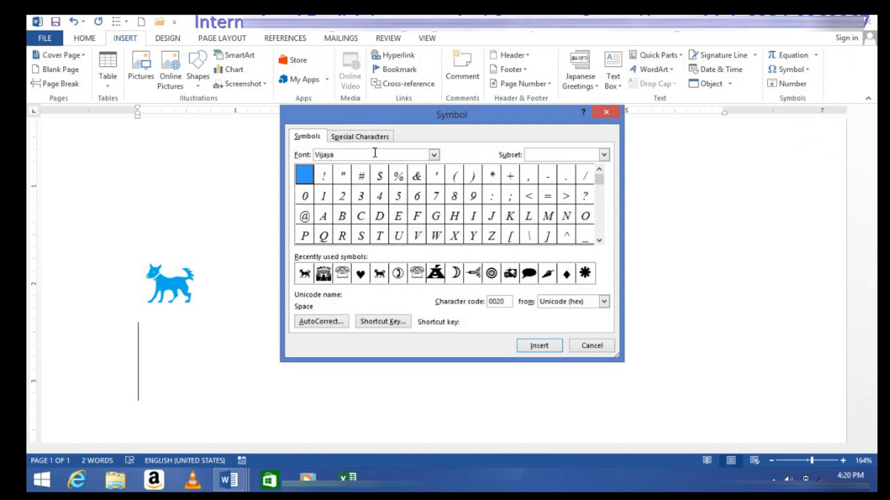
type("w")
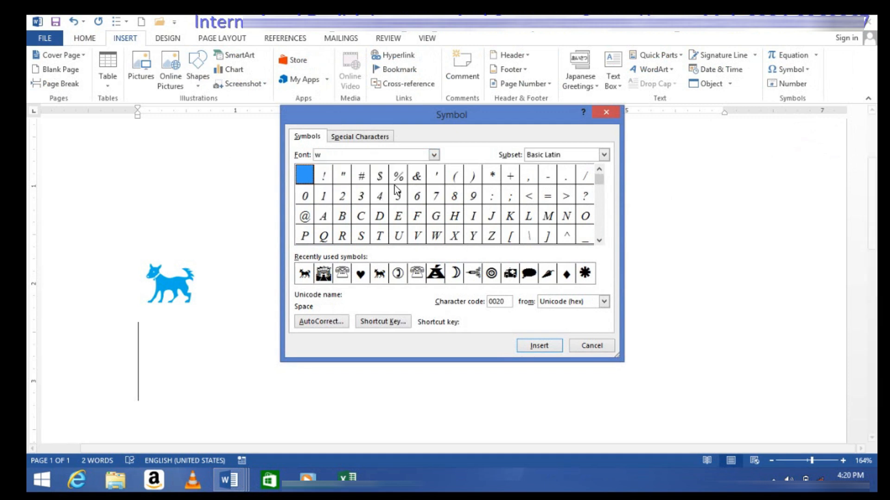
left_click(433, 157)
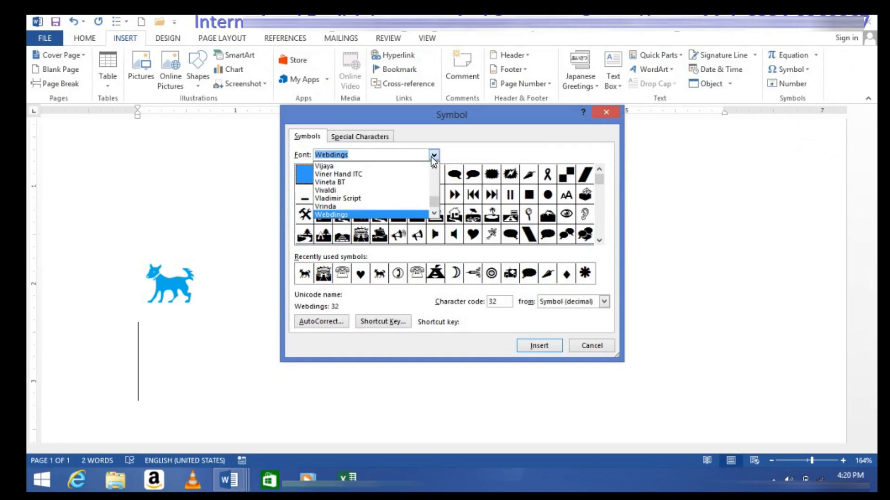
type("w")
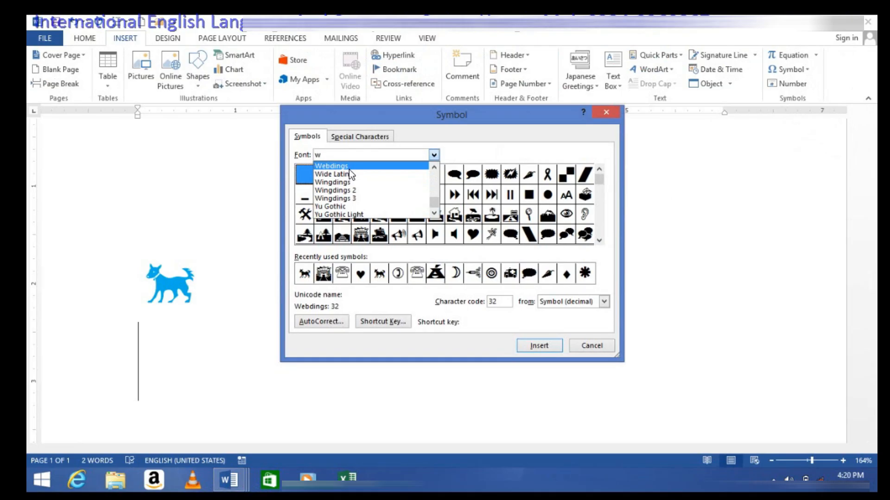
left_click(346, 190)
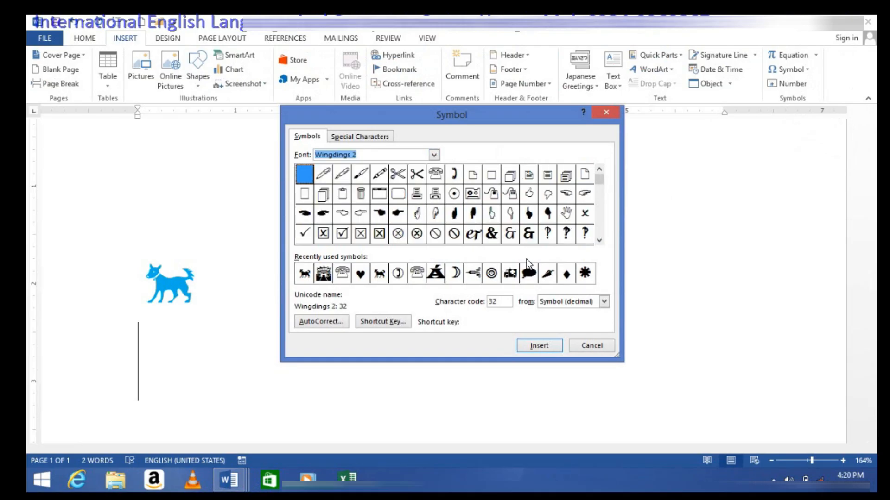
Assign the shortcut Ctrl+T to the Wingdings 2 telephone symbol (code 39) and use it to insert the symbol below the dog, followed by a new line
left_click(417, 273)
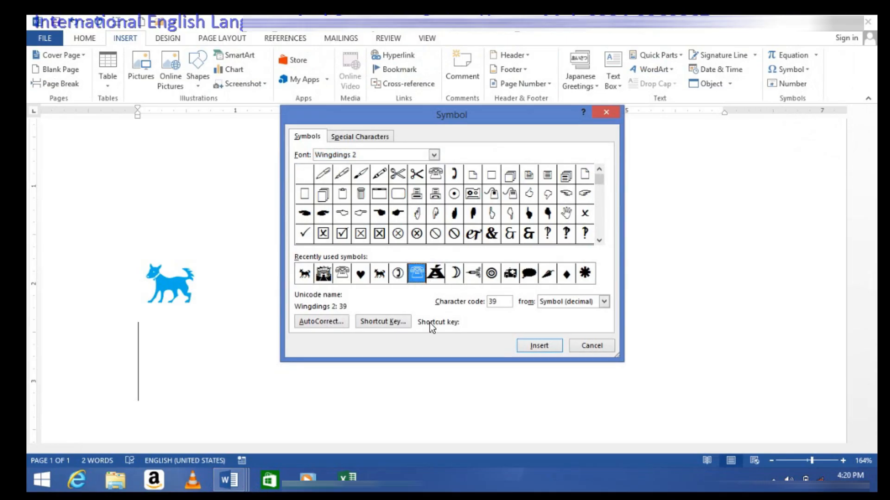
left_click(394, 322)
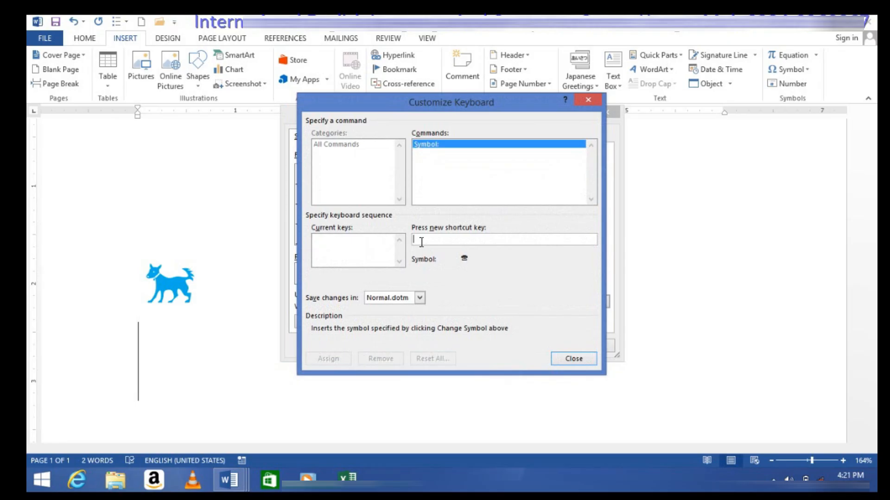
key("ctrl+t")
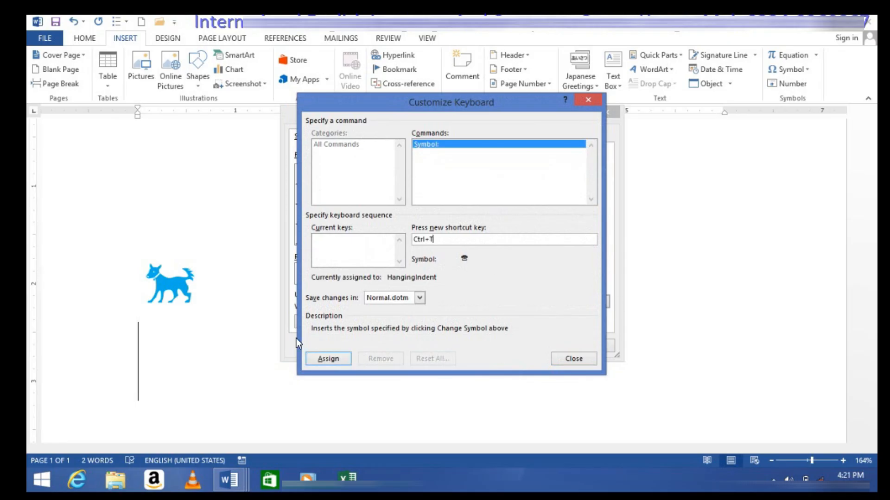
left_click(324, 359)
left_click(581, 357)
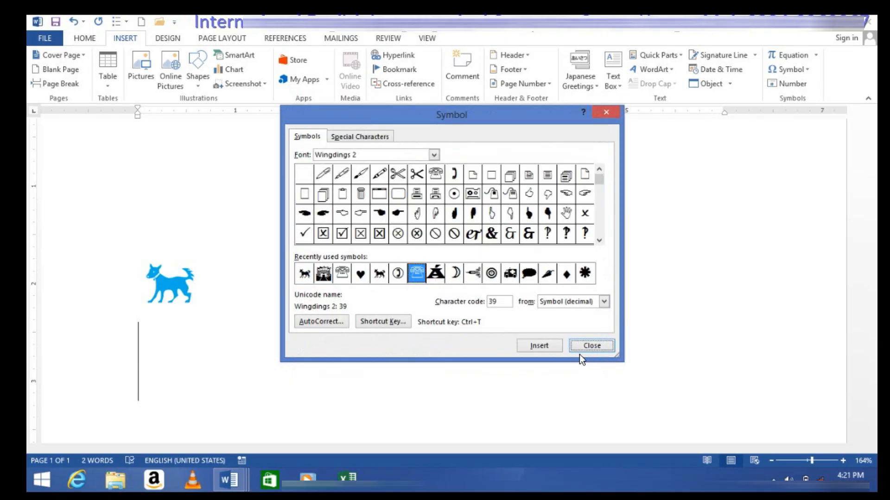
left_click(589, 345)
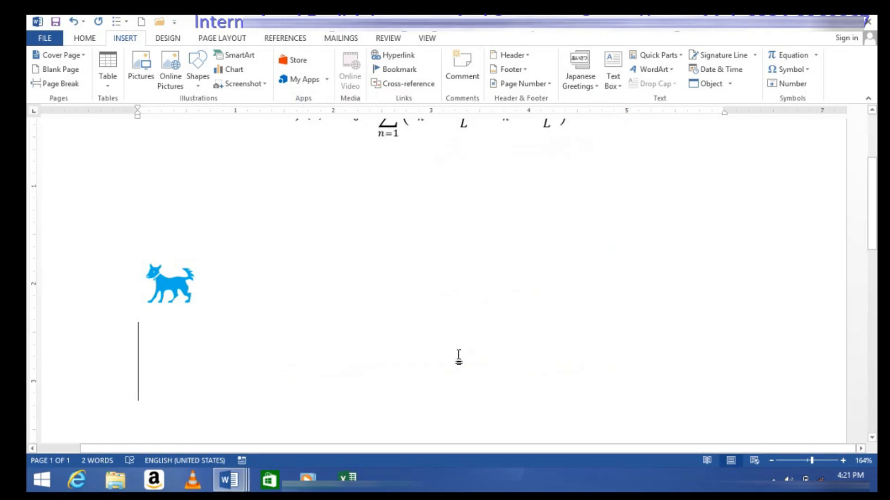
key("ctrl+t")
key("Return")
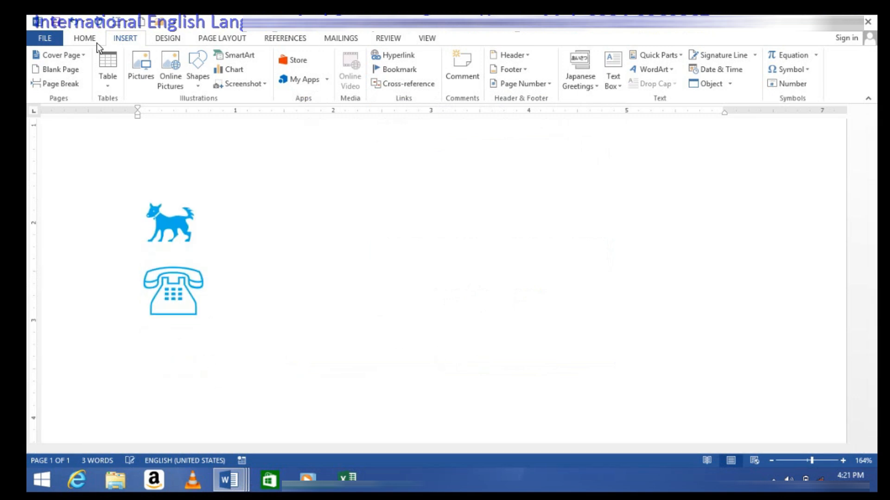
Remove the Ctrl+T shortcut from the Wingdings 2 telephone symbol (code 39) and close the symbol settings without inserting anything
left_click(789, 69)
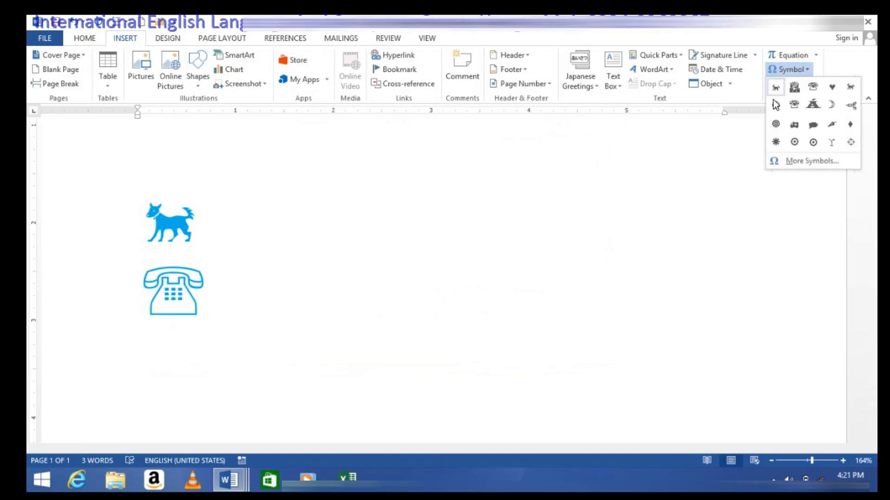
left_click(791, 160)
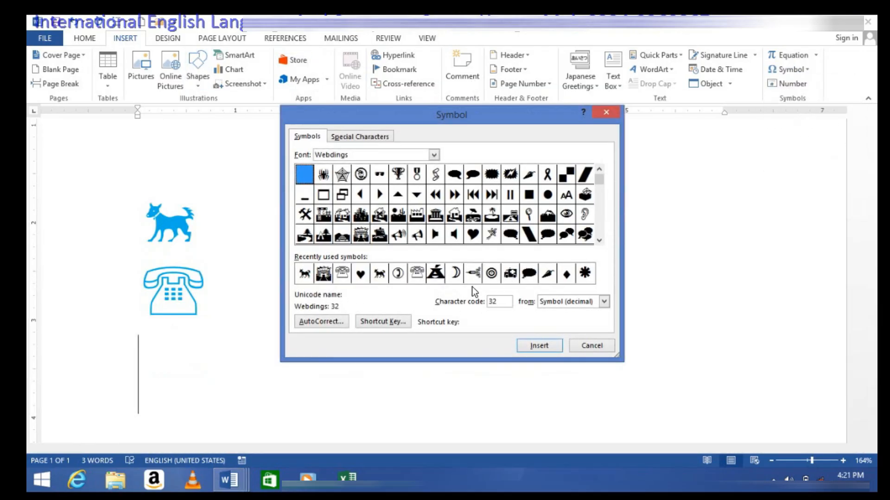
left_click(404, 322)
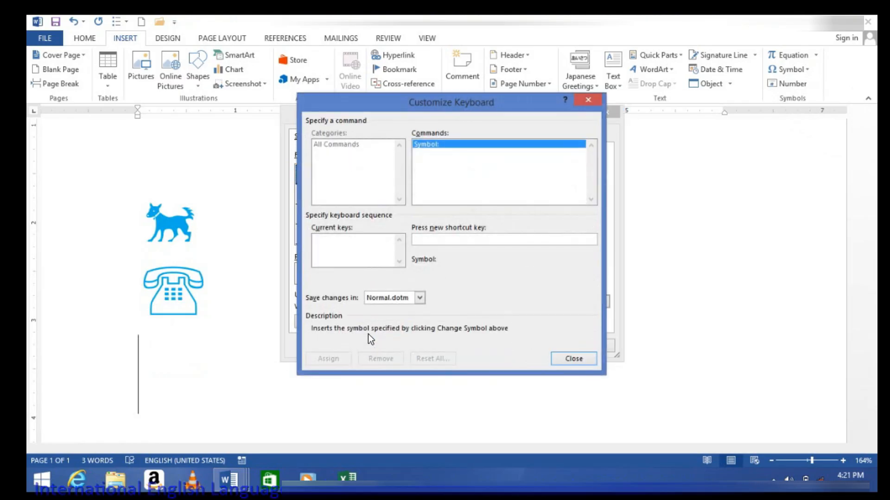
left_click(586, 96)
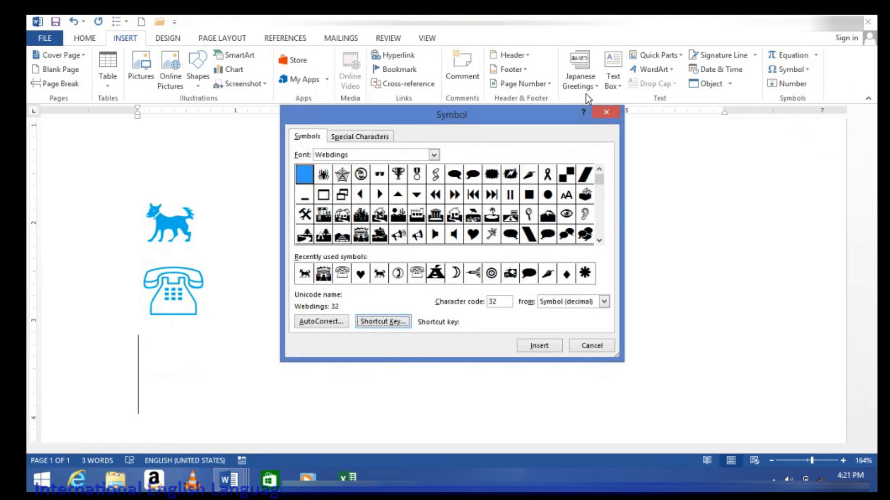
left_click(416, 273)
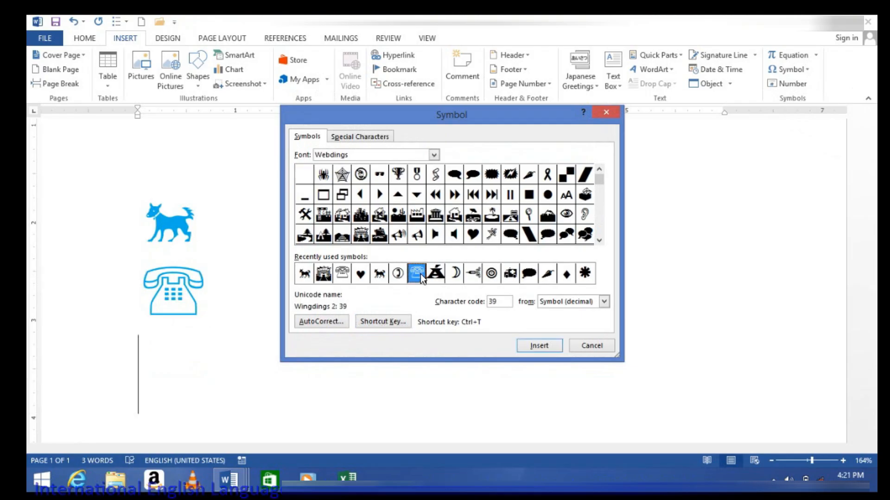
left_click(374, 322)
left_click(345, 245)
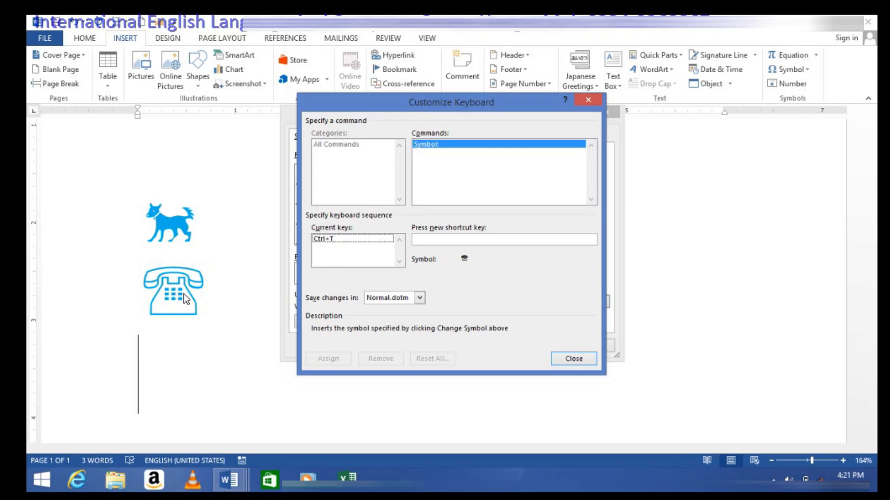
left_click(320, 238)
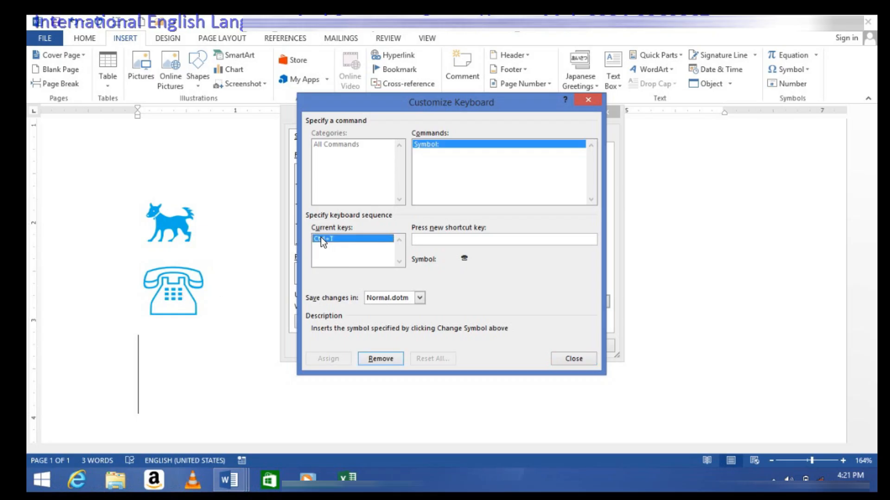
left_click(378, 359)
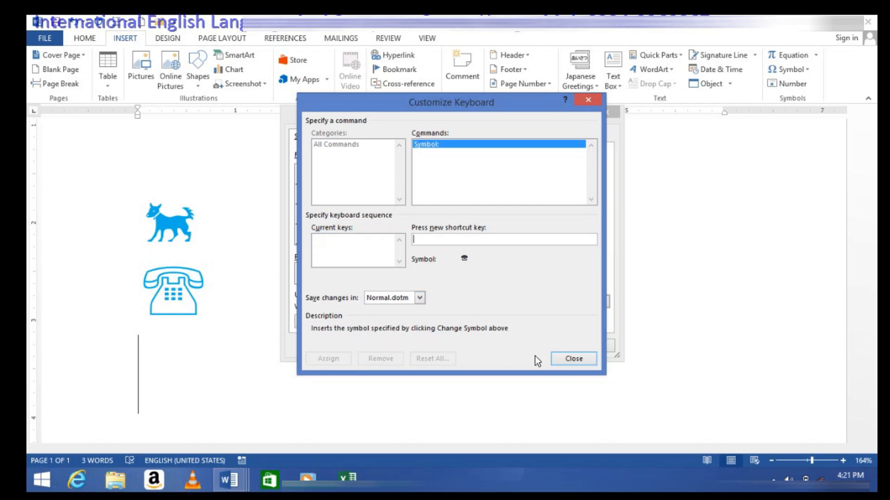
left_click(572, 360)
left_click(582, 343)
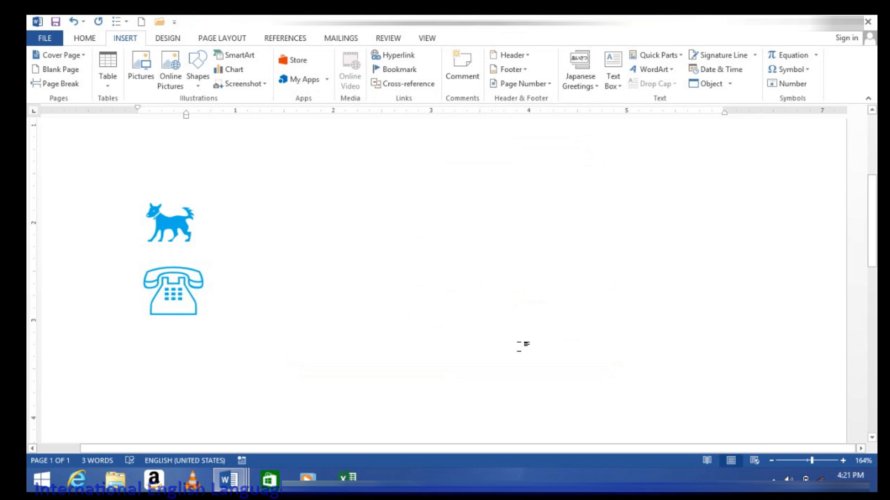
Insert the number 8 in the A, B, C number format below the telephone symbol and start a new line
left_click(770, 84)
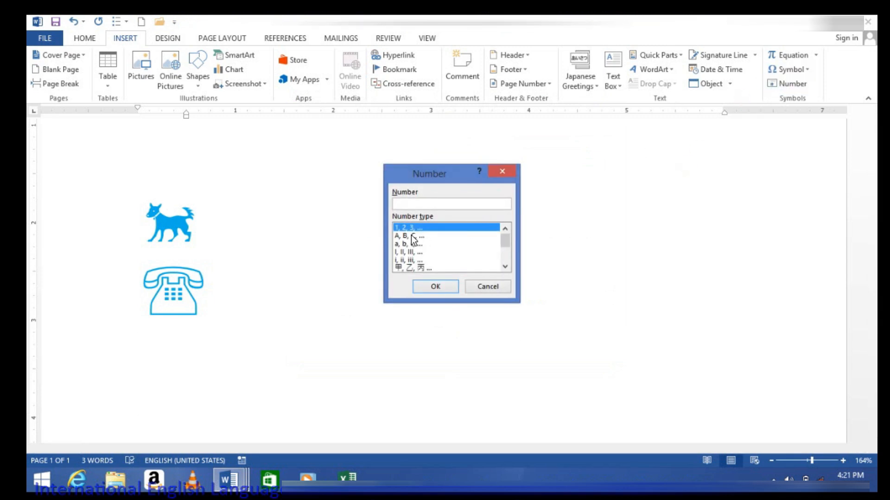
left_click(406, 237)
left_click(411, 228)
left_click(398, 251)
left_click(505, 267)
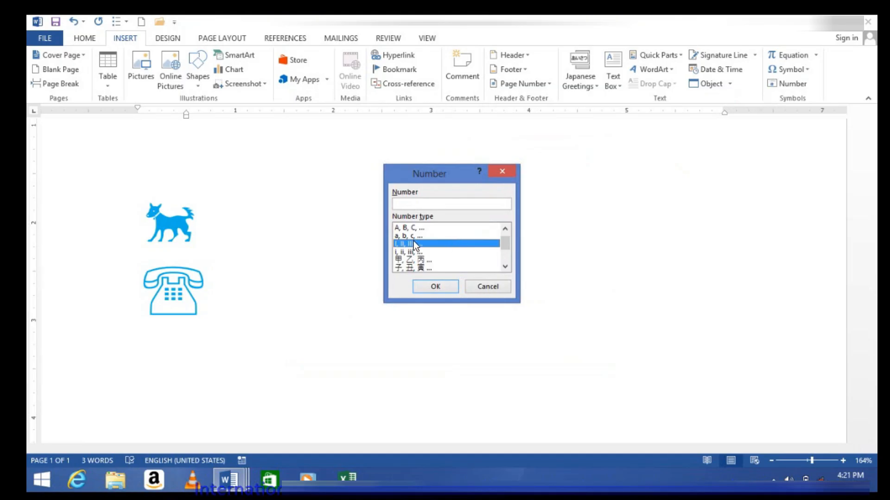
left_click(408, 226)
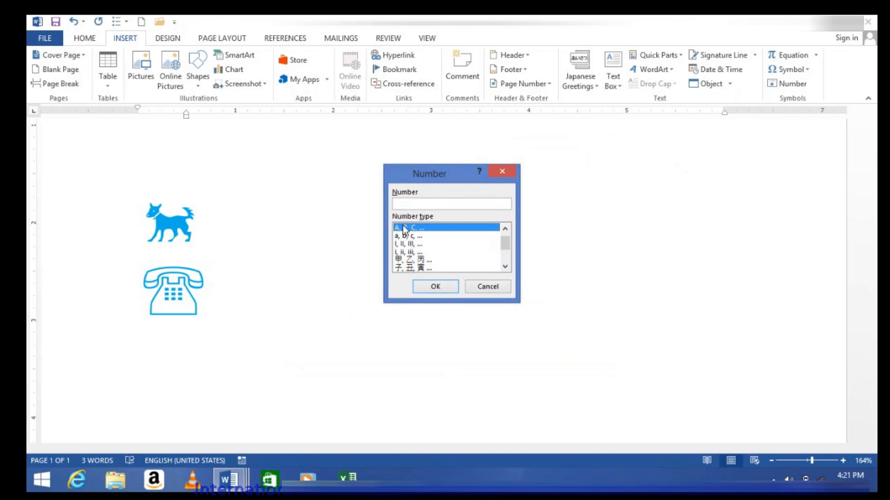
left_click(411, 207)
type("8")
left_click(425, 286)
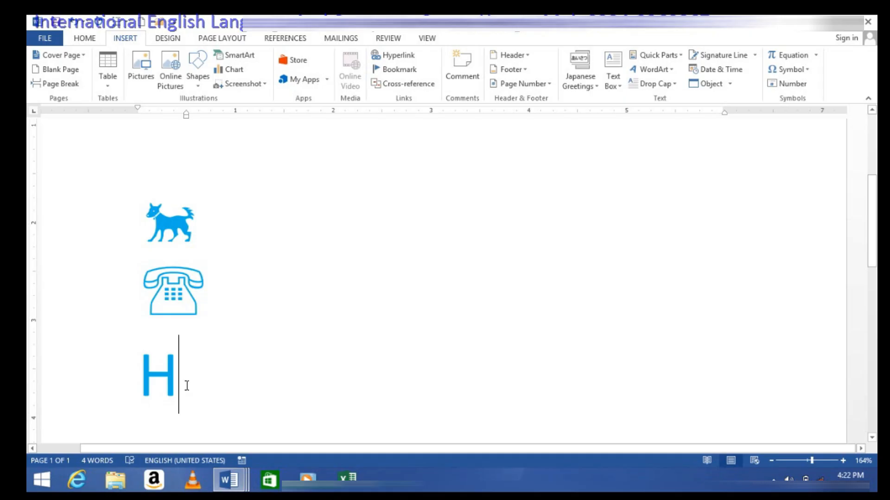
key("Return")
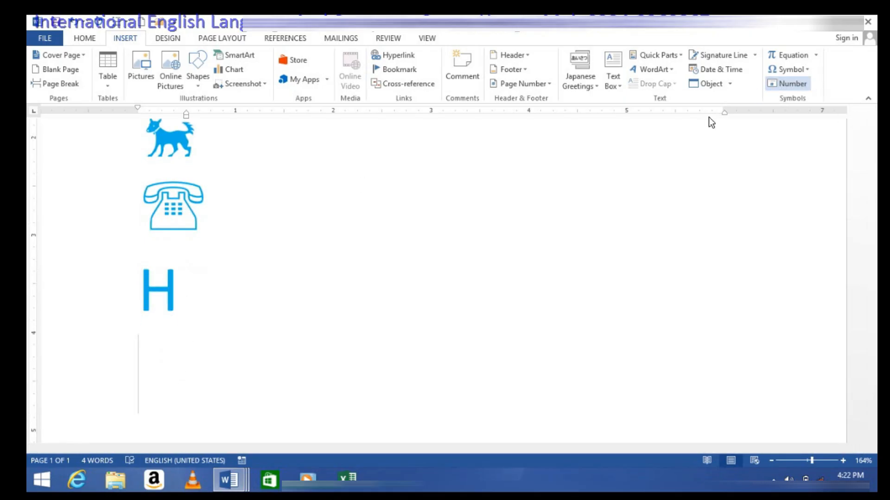
Insert the uppercase Roman numeral D using the I, II, III number format below the H, and start a new line
left_click(410, 251)
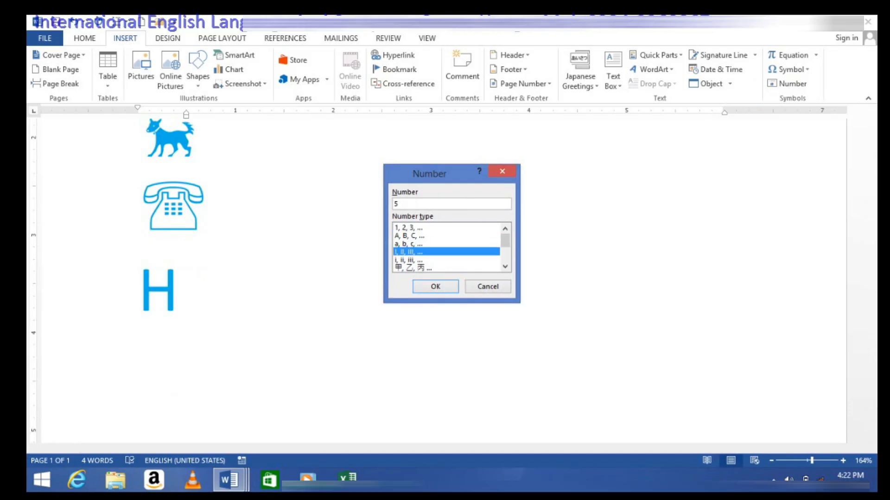
left_click(433, 291)
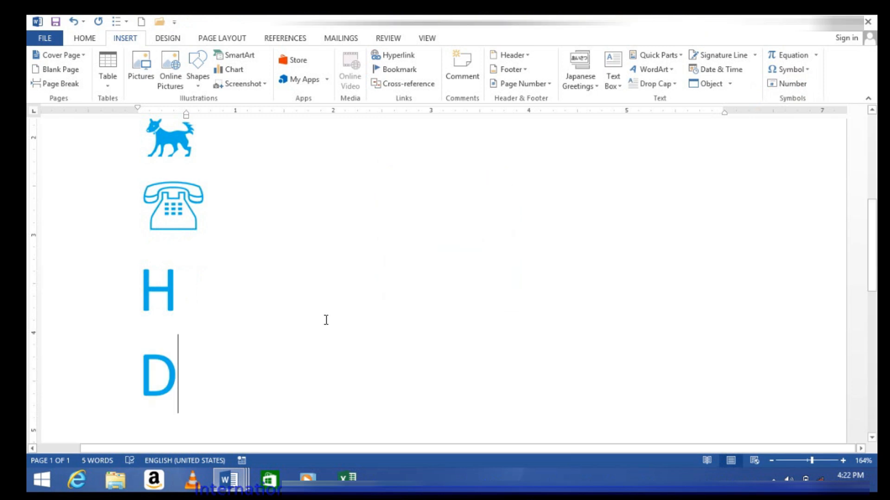
key("Return")
Insert the lowercase Roman numeral v using the i, ii, iii number format below the D, followed by two new lines
left_click(784, 84)
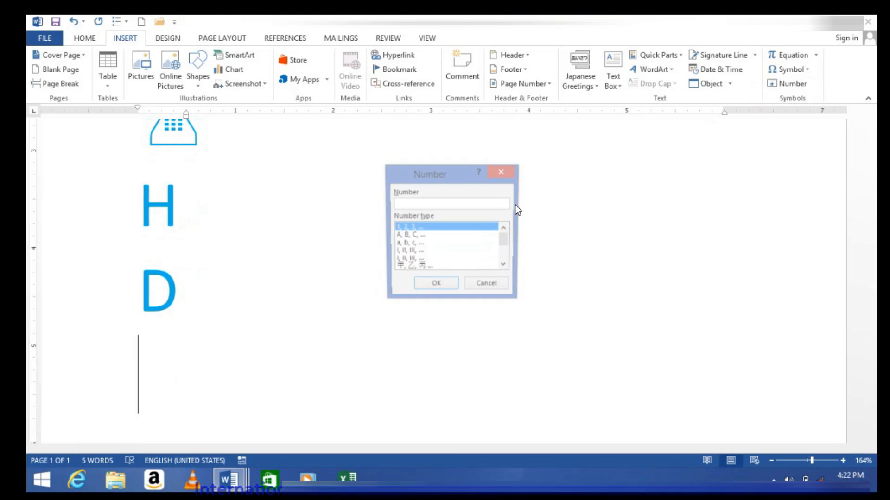
left_click(408, 260)
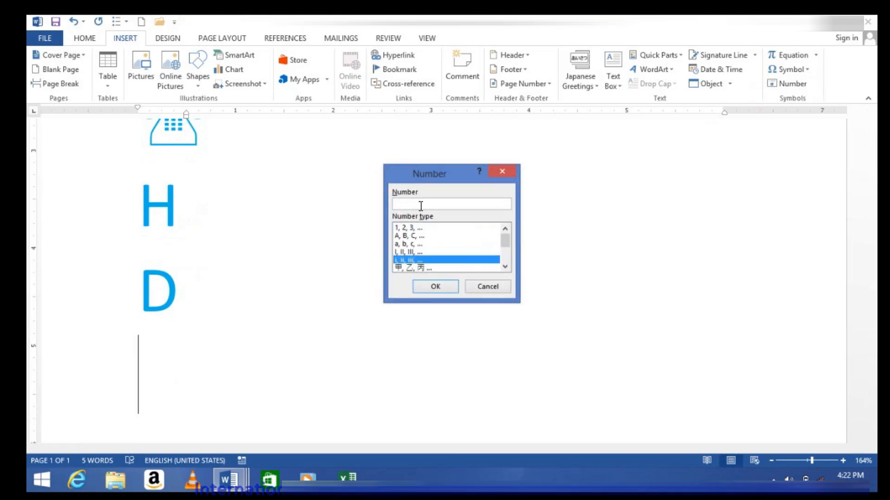
left_click(435, 287)
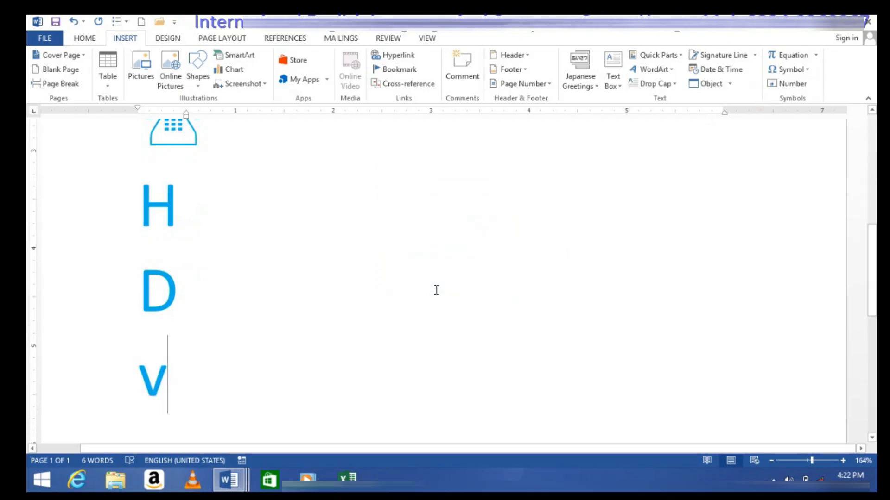
key("Return")
key("Return")
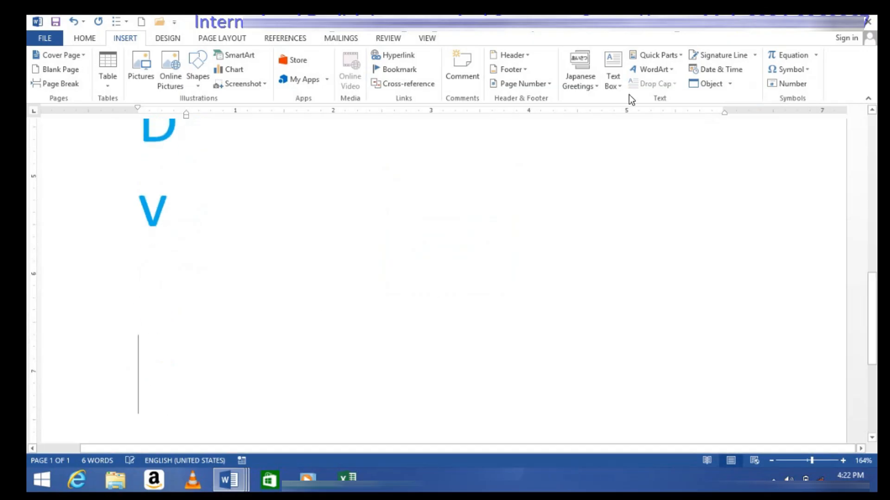
Insert the number 780 in the i, ii, iii number format on the last line, and close the document
left_click(790, 84)
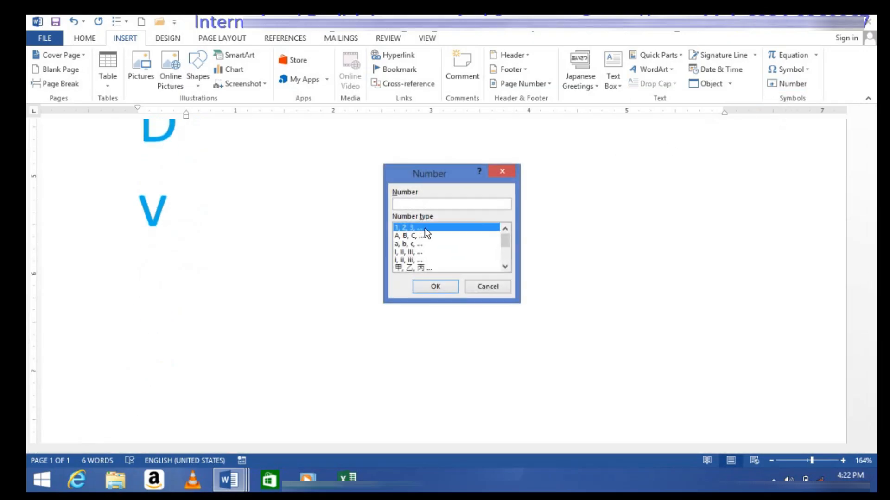
left_click(403, 260)
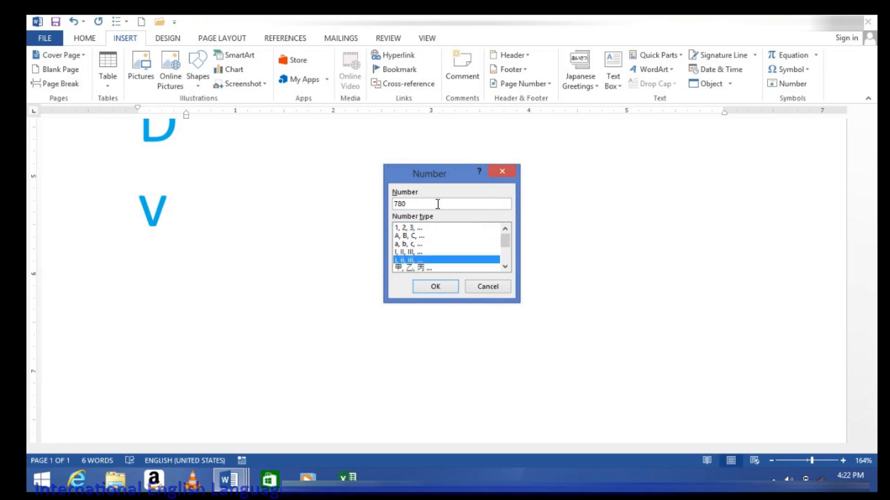
left_click(421, 290)
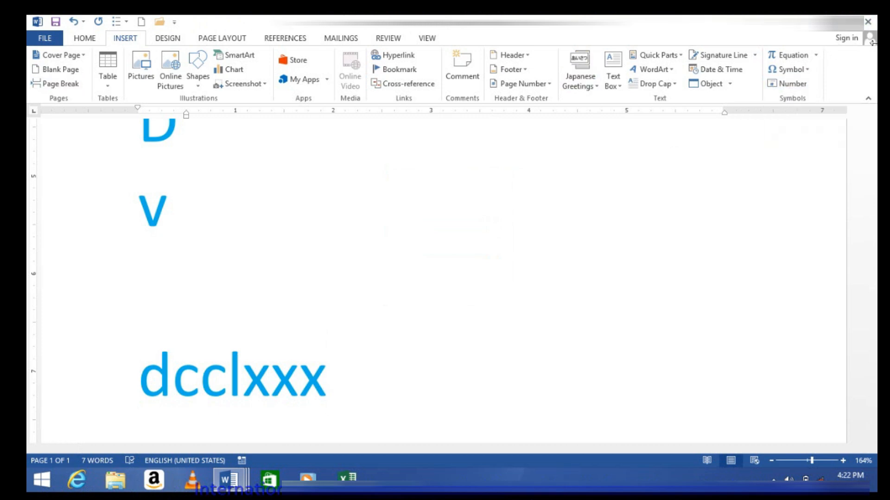
left_click(868, 22)
left_click(460, 271)
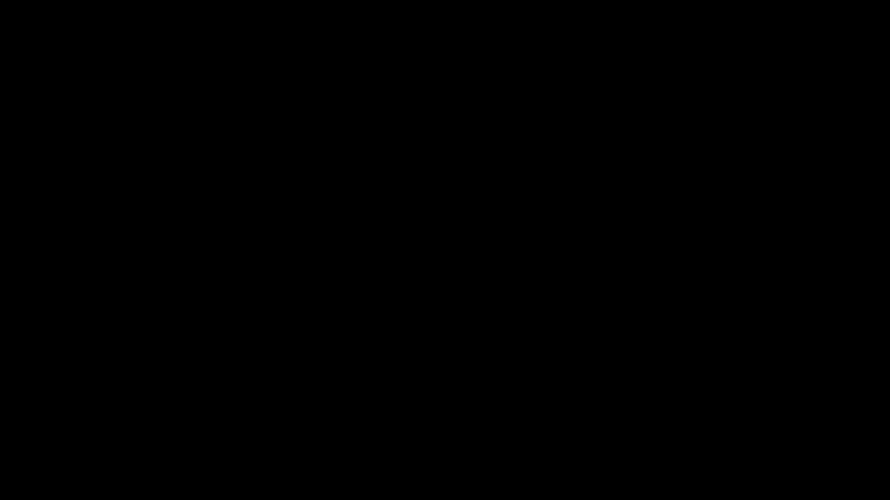